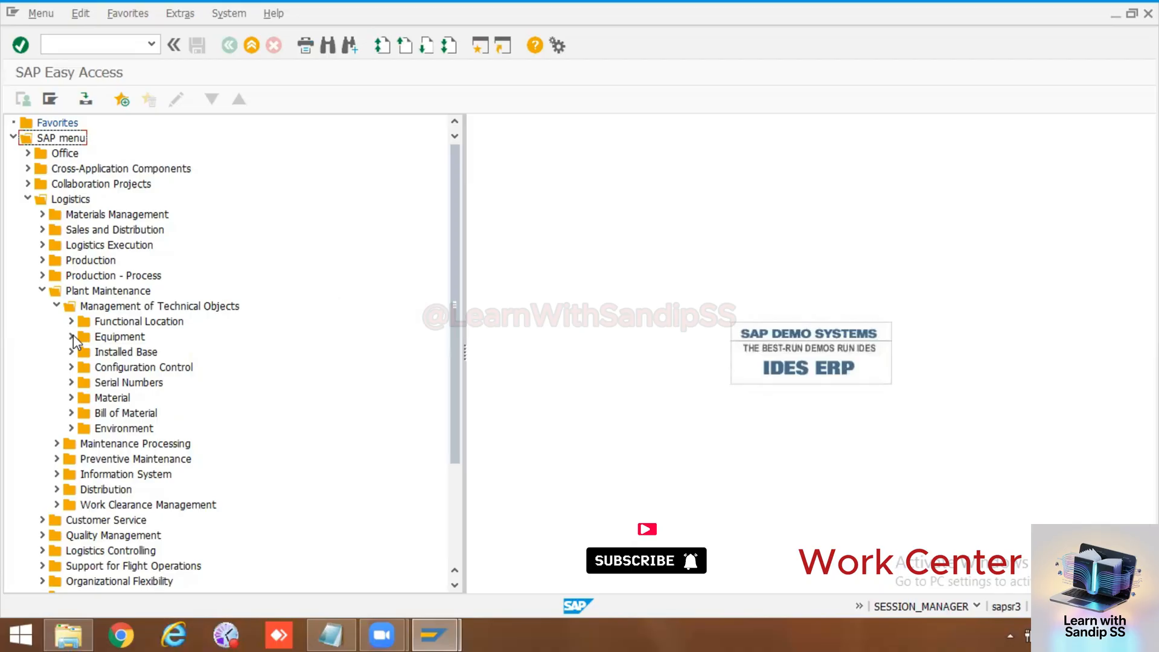
# Step: Open the Create Work Center transaction under Plant Maintenance > Management of Technical Objects > Environment > Work Centers
pyautogui.click(70, 428)
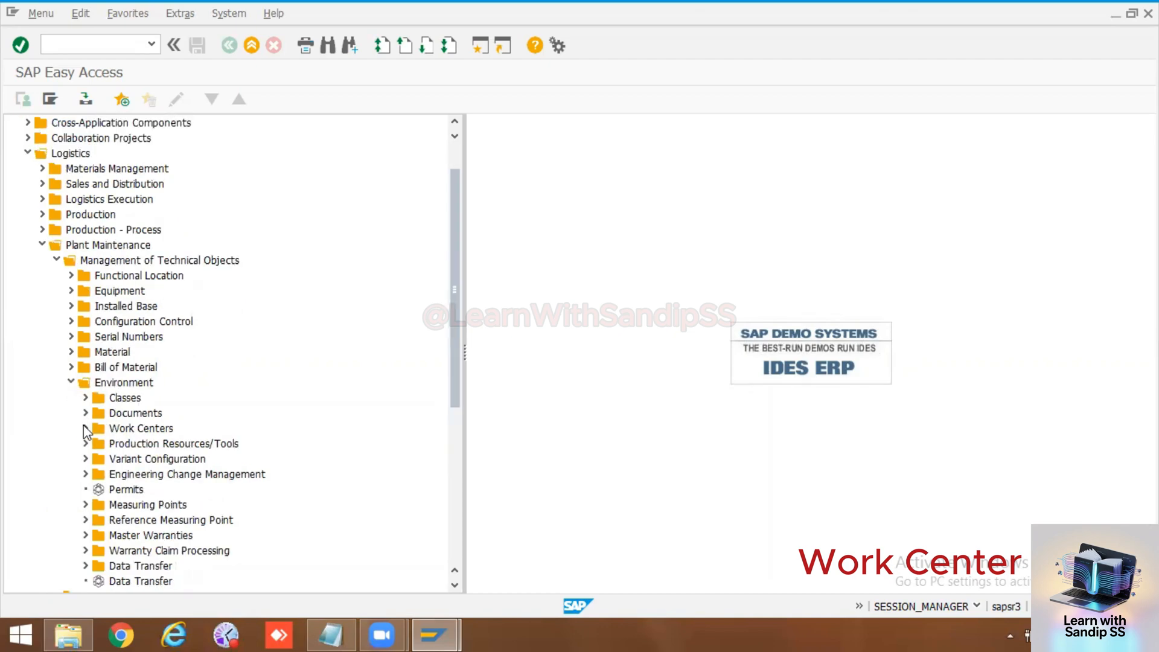
pyautogui.click(85, 428)
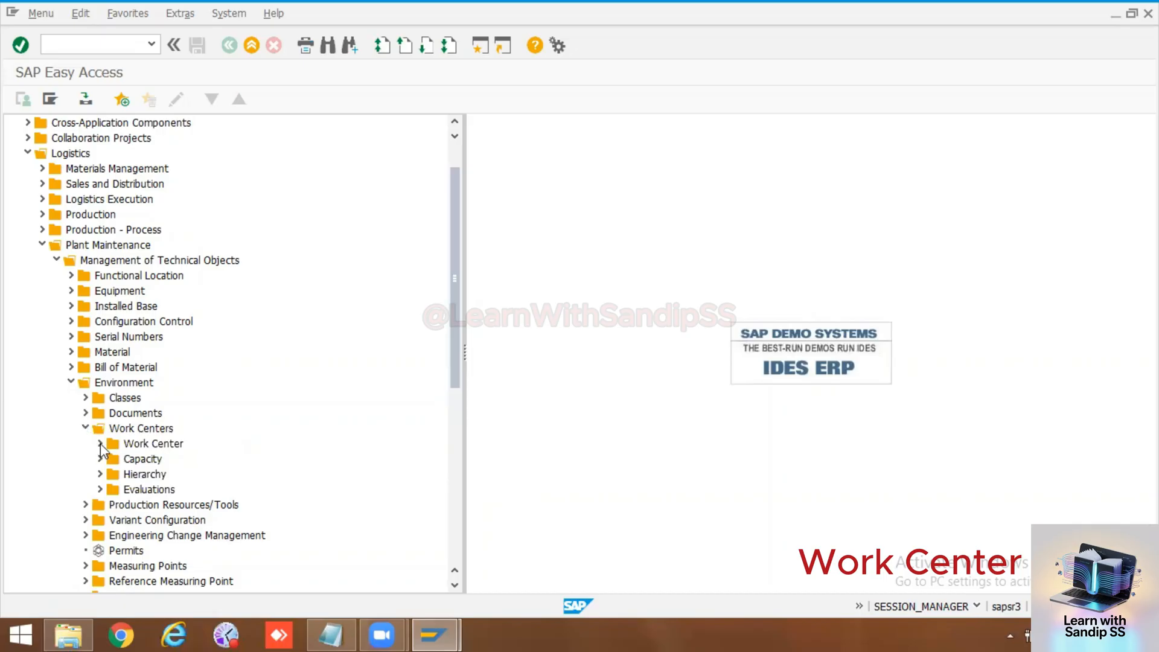
pyautogui.click(100, 442)
pyautogui.doubleClick(153, 459)
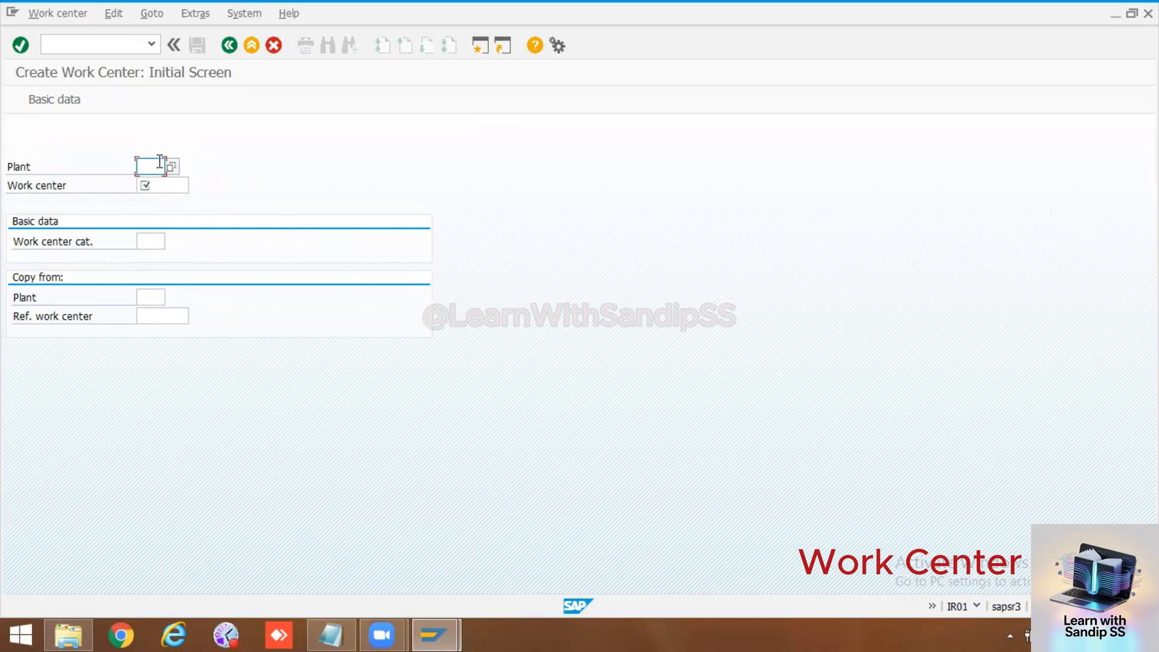
# Step: Start work center Mech01 in plant 1000 with category 0005 (Plant maintenance) and the description "Mechanical Work Center"
pyautogui.write('1000')
pyautogui.click(164, 183)
pyautogui.write('Mech01')
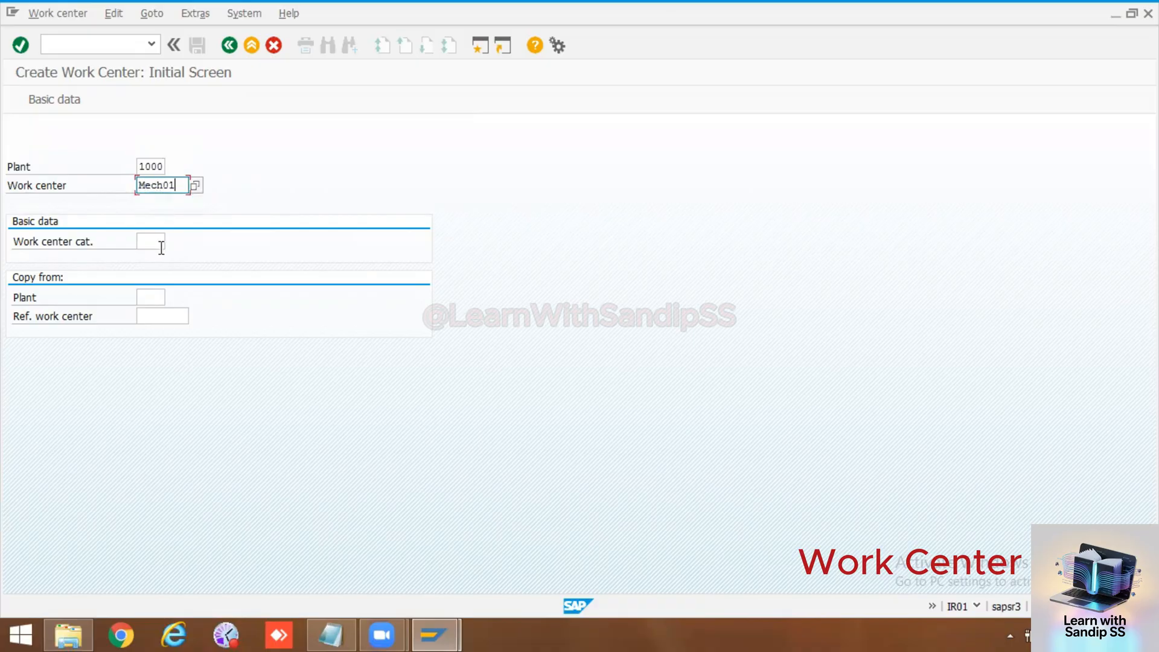
pyautogui.click(161, 245)
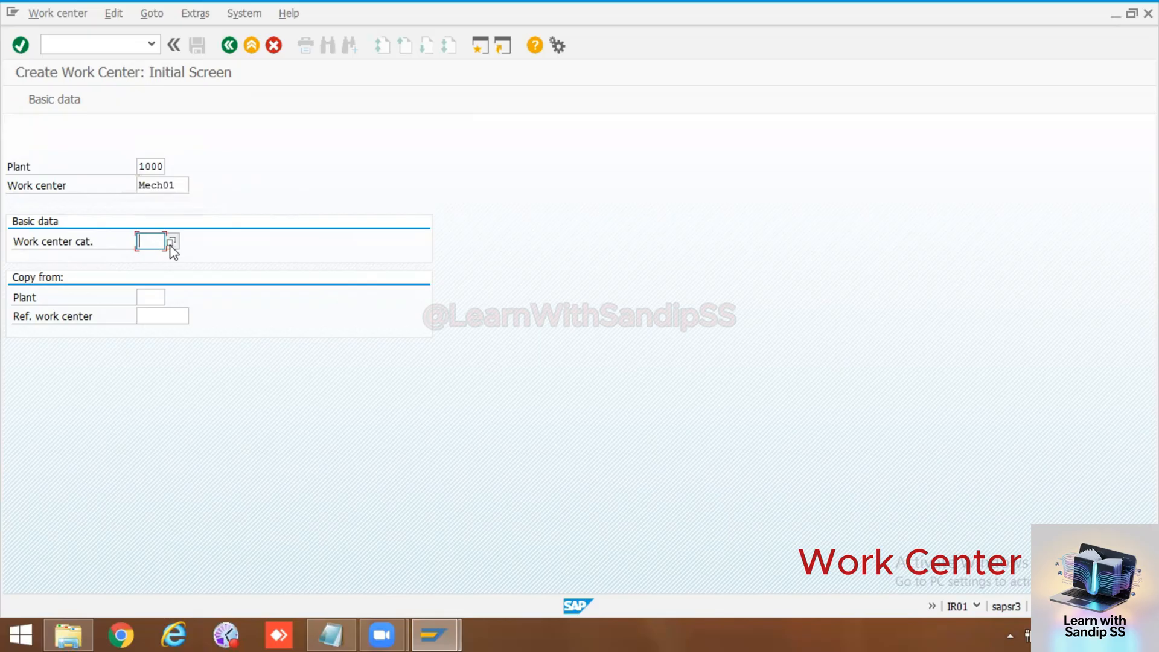
pyautogui.click(170, 242)
pyautogui.doubleClick(483, 205)
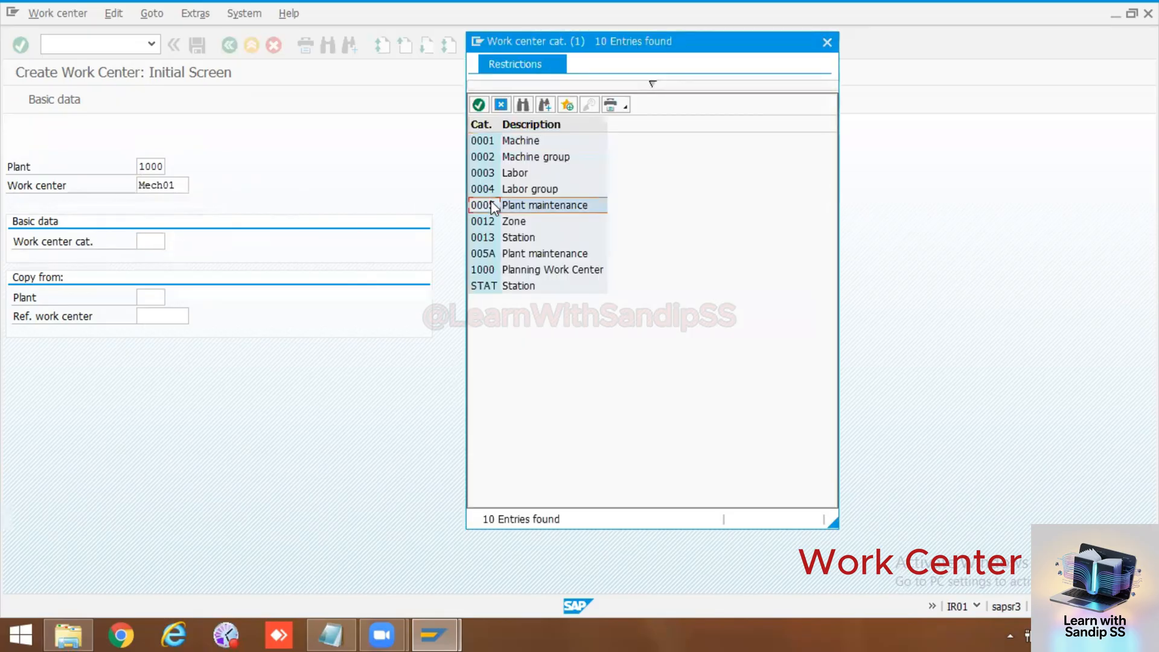
pyautogui.press('Return')
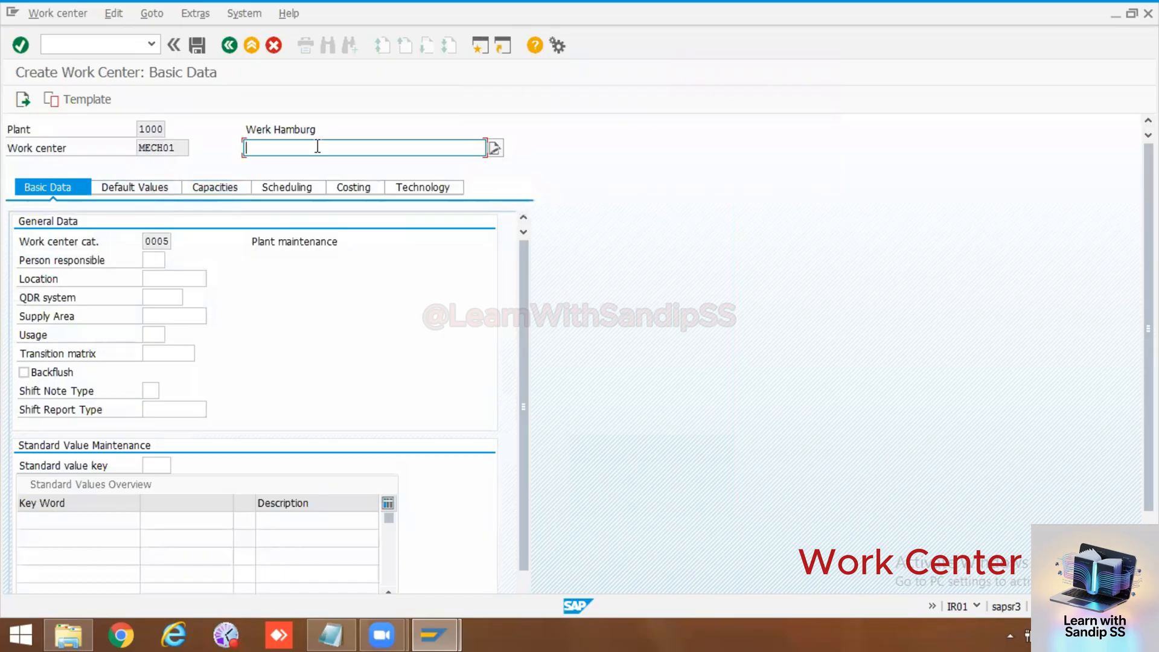
pyautogui.write('Me')
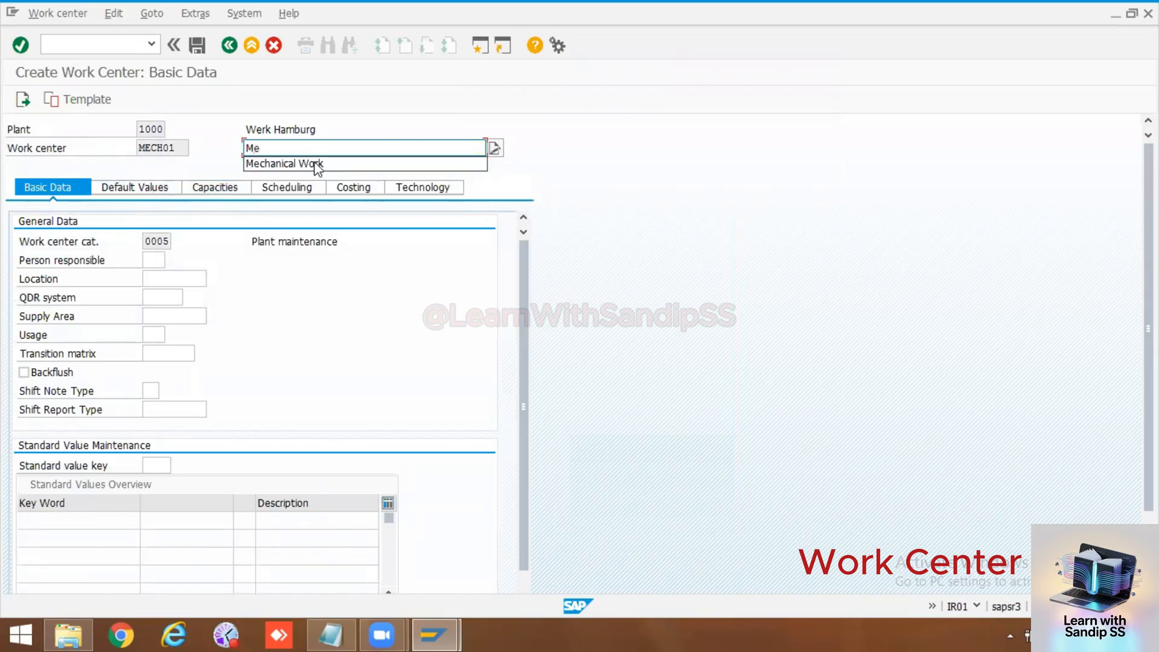
pyautogui.click(315, 163)
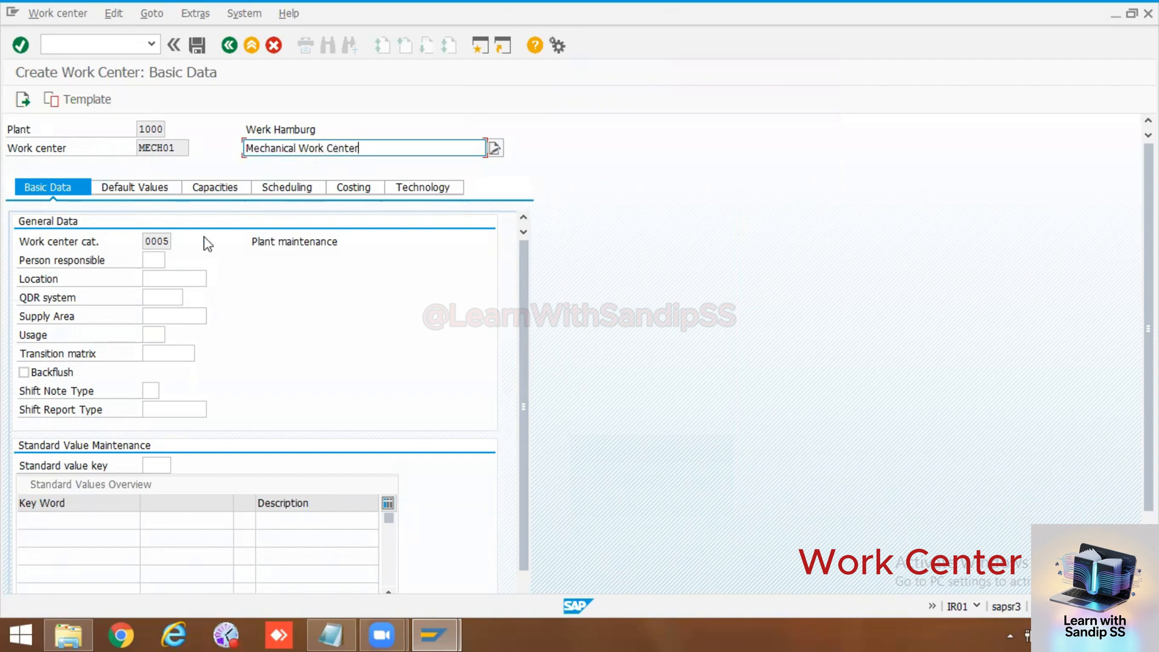
# Step: Display the possible entries for the work center's person responsible and look through the list
pyautogui.click(158, 260)
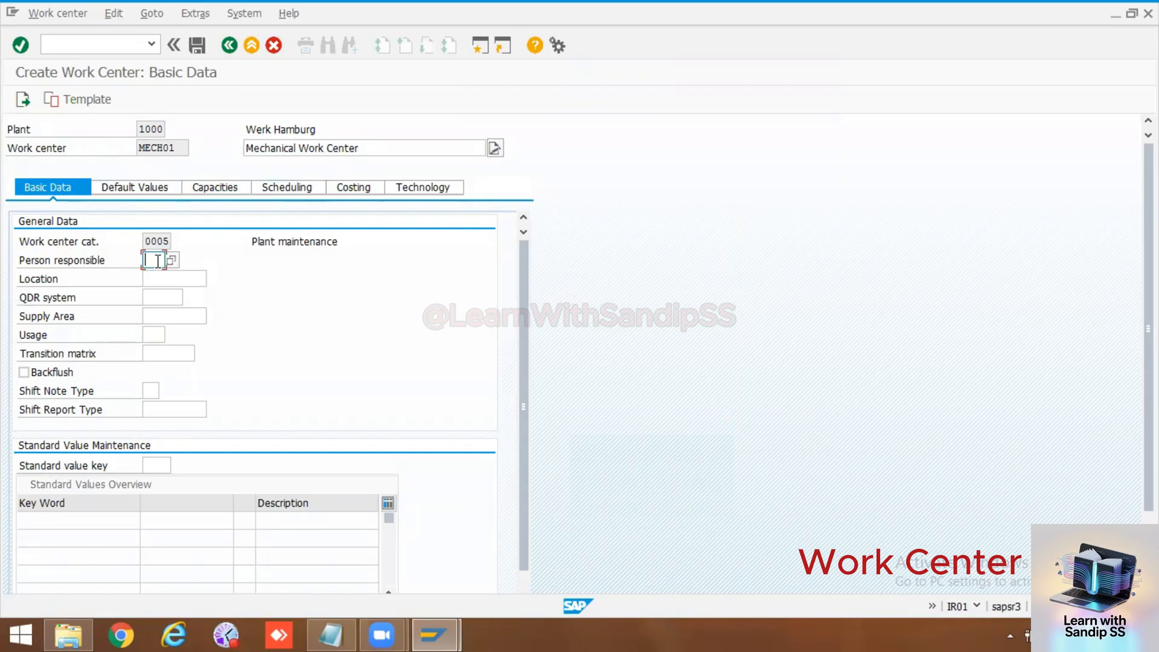
pyautogui.click(171, 260)
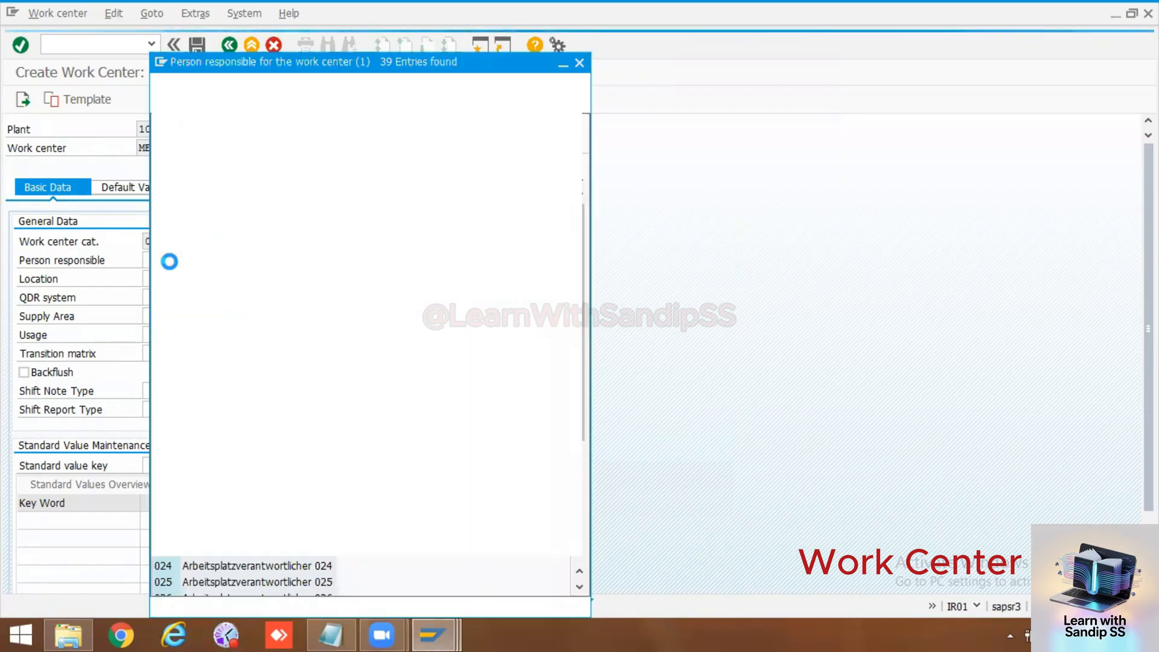
pyautogui.doubleClick(171, 264)
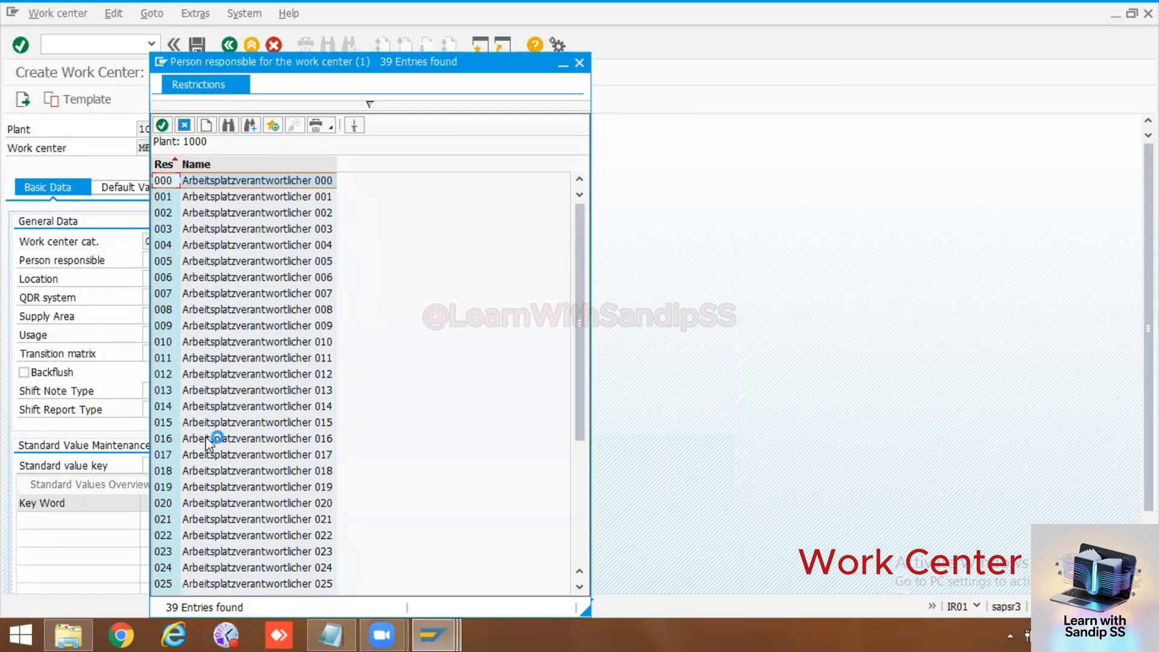
pyautogui.scroll(-5, 284, 392)
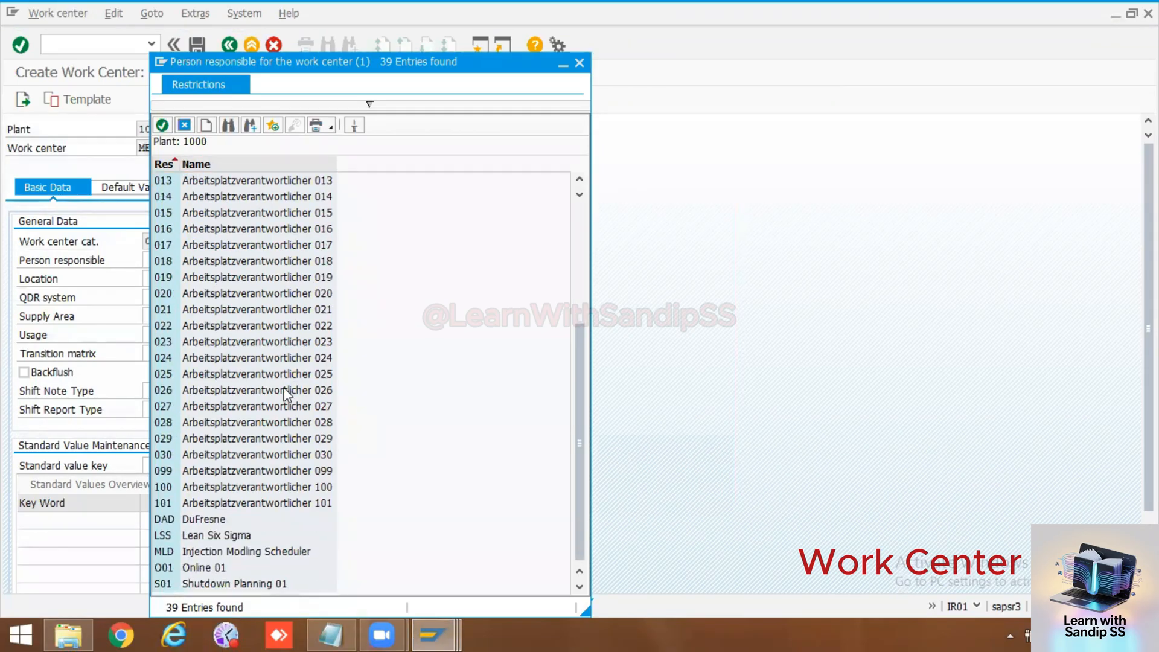
# Step: From the value list, open the Define Employees Responsible for Work Centers customizing activity without specifying a project
pyautogui.click(208, 125)
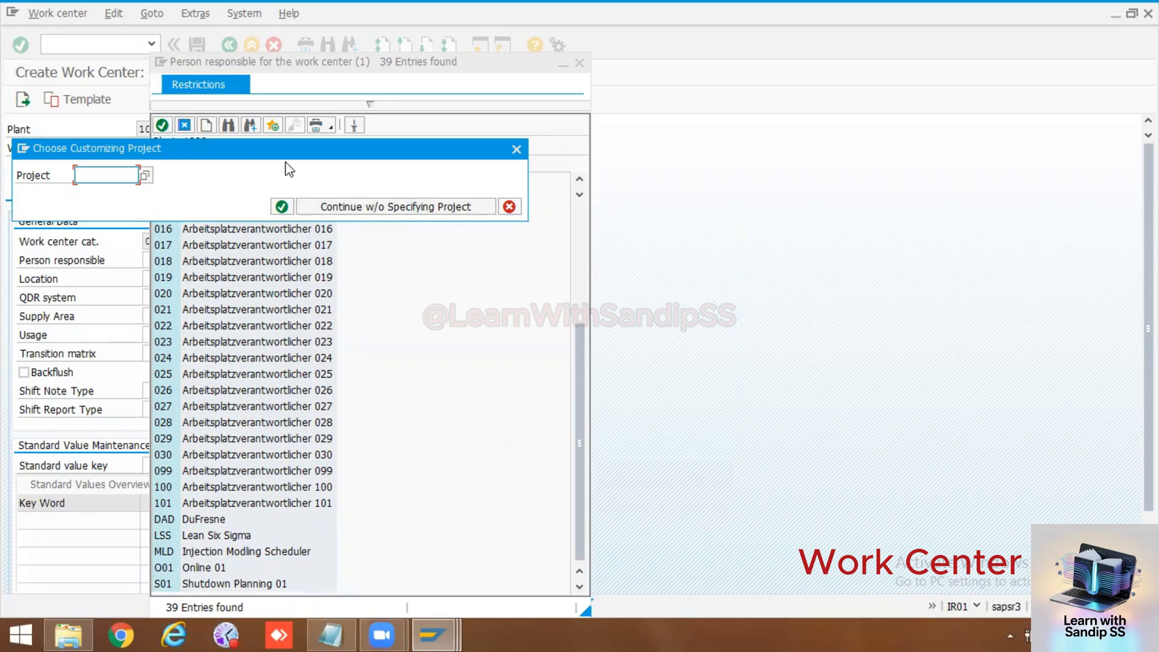
pyautogui.click(359, 208)
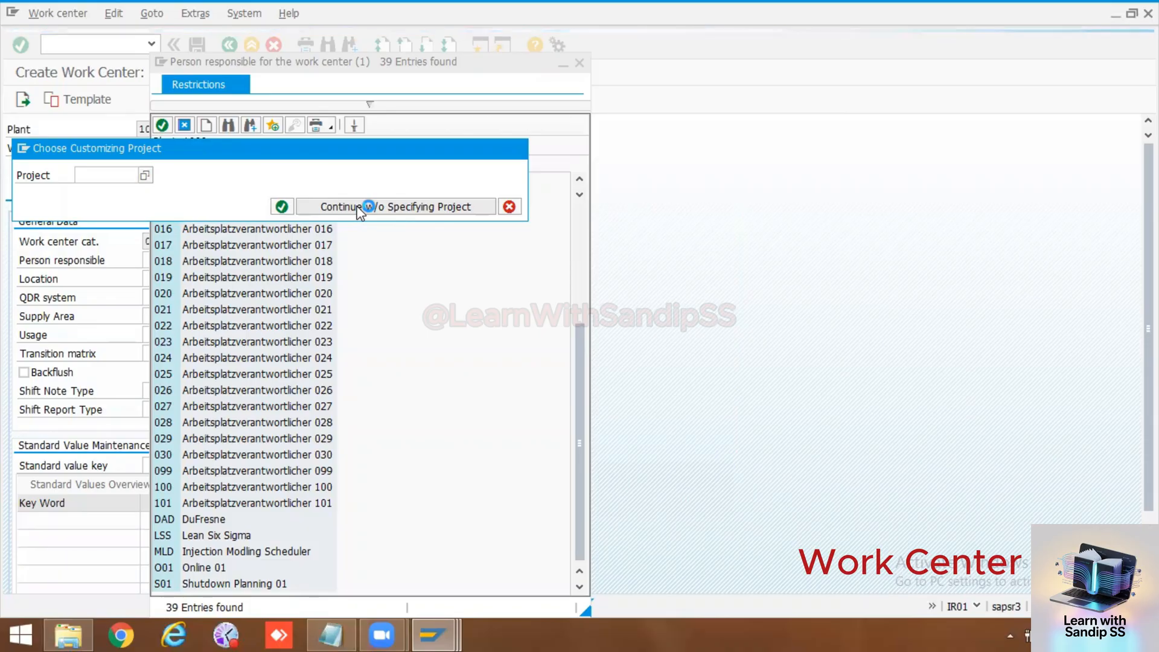
pyautogui.click(362, 207)
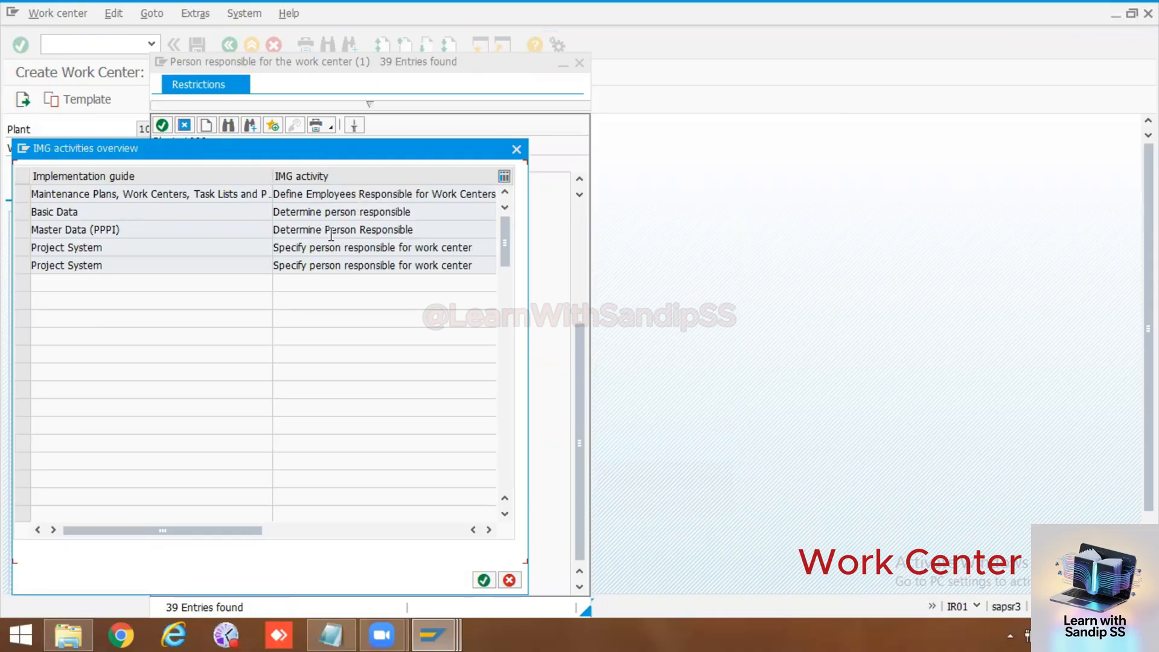
pyautogui.doubleClick(64, 194)
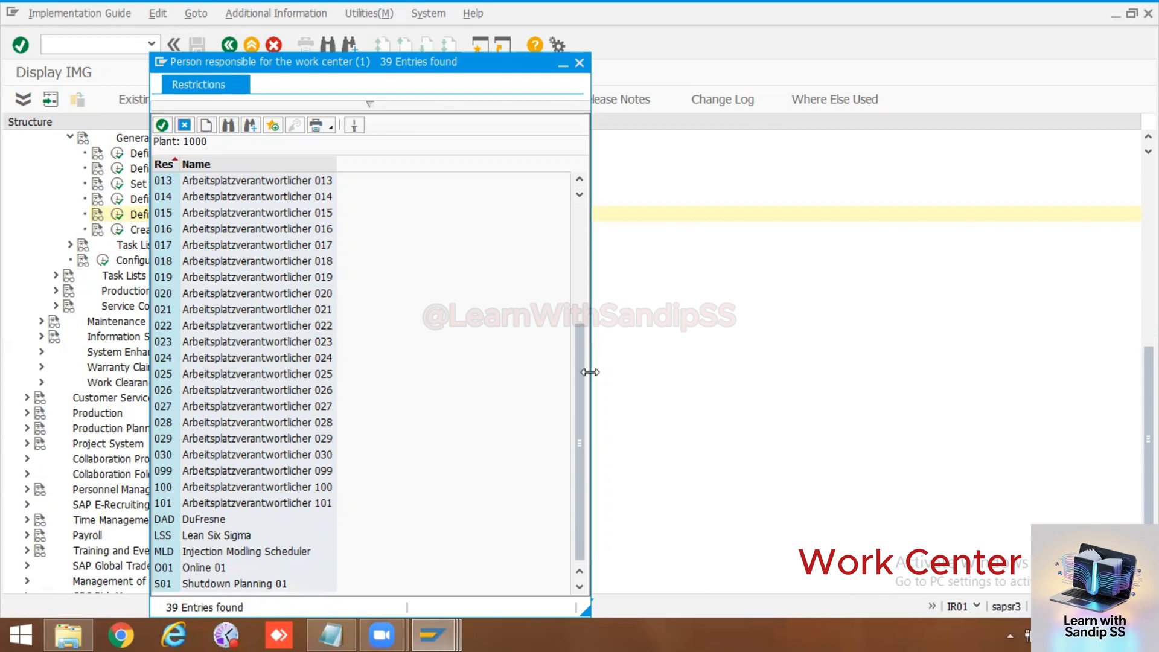
pyautogui.click(562, 63)
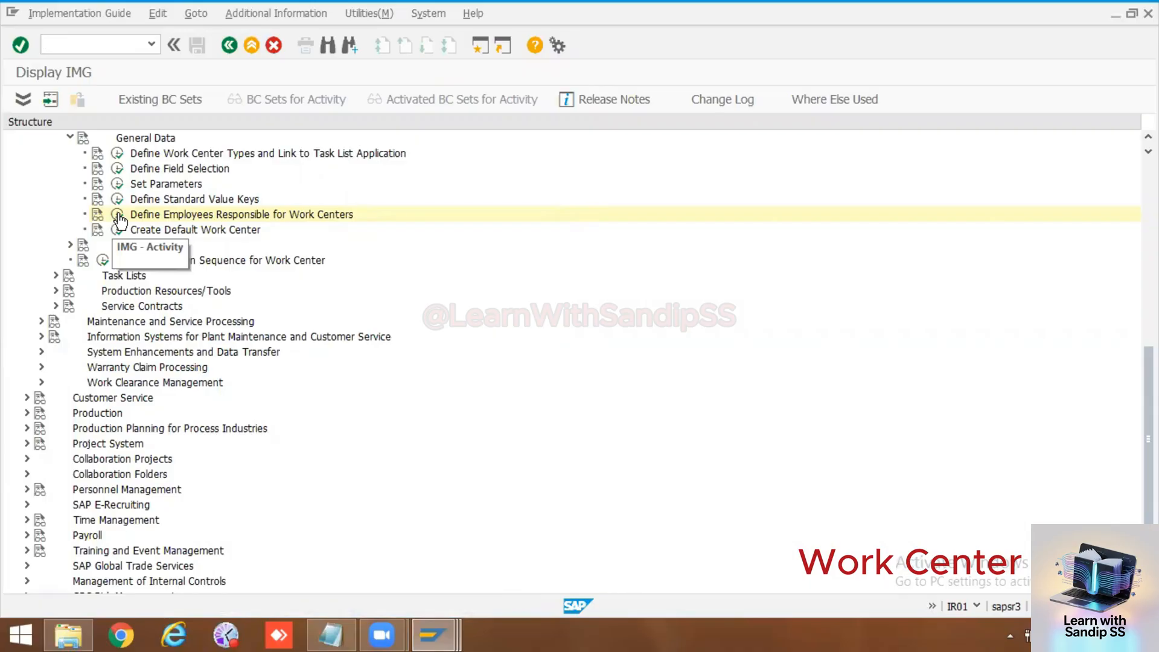
pyautogui.click(119, 215)
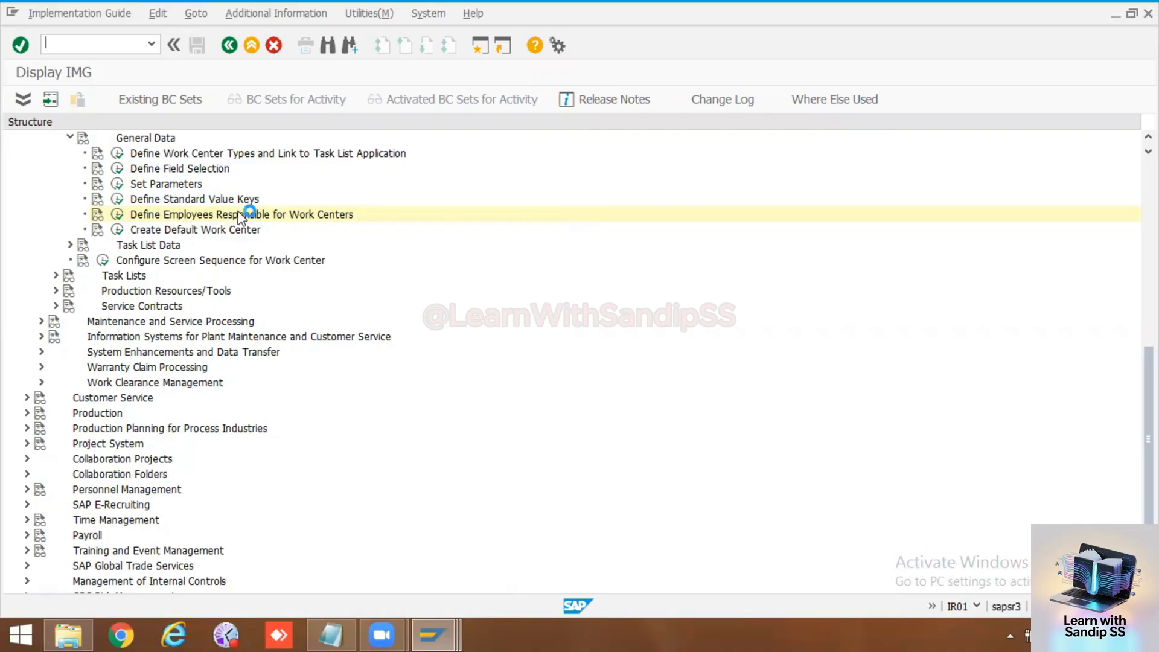
pyautogui.scroll(7, 253, 243)
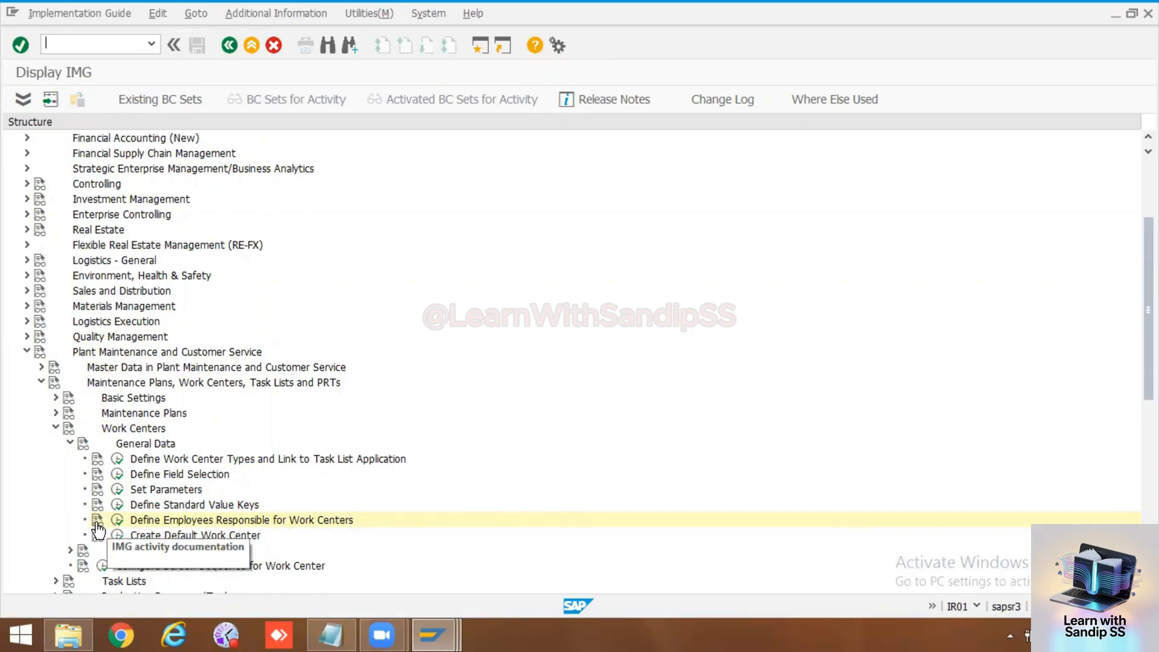
pyautogui.click(117, 523)
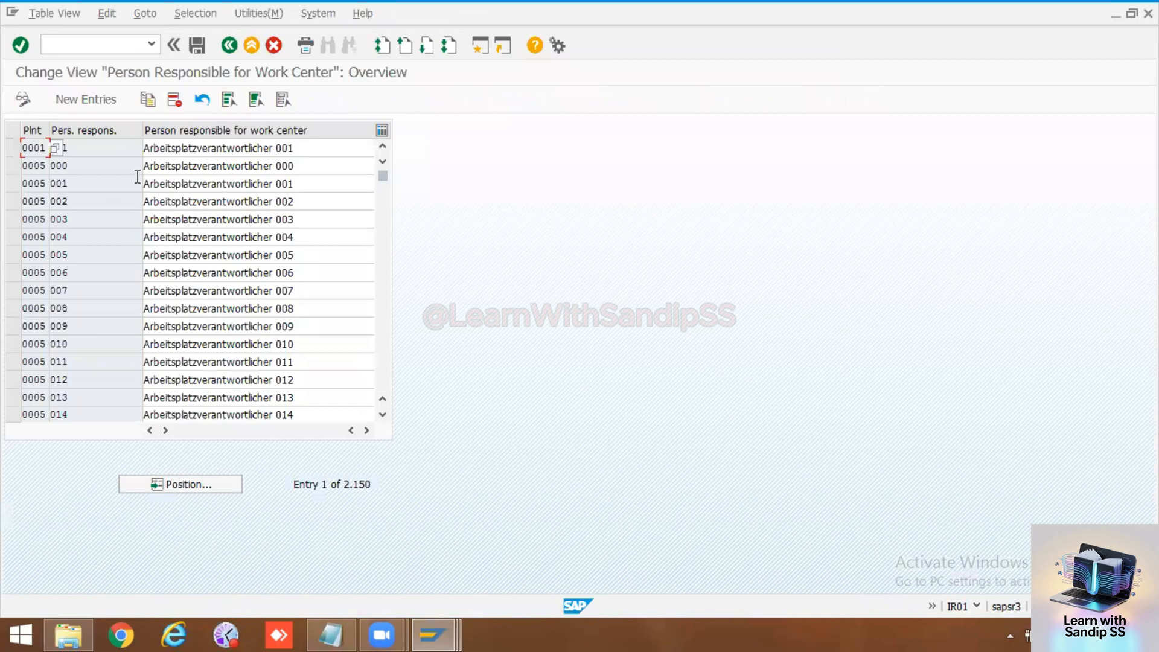
# Step: Return from customizing to the work center's basic data, closing the project selection and the person responsible list
pyautogui.click(230, 48)
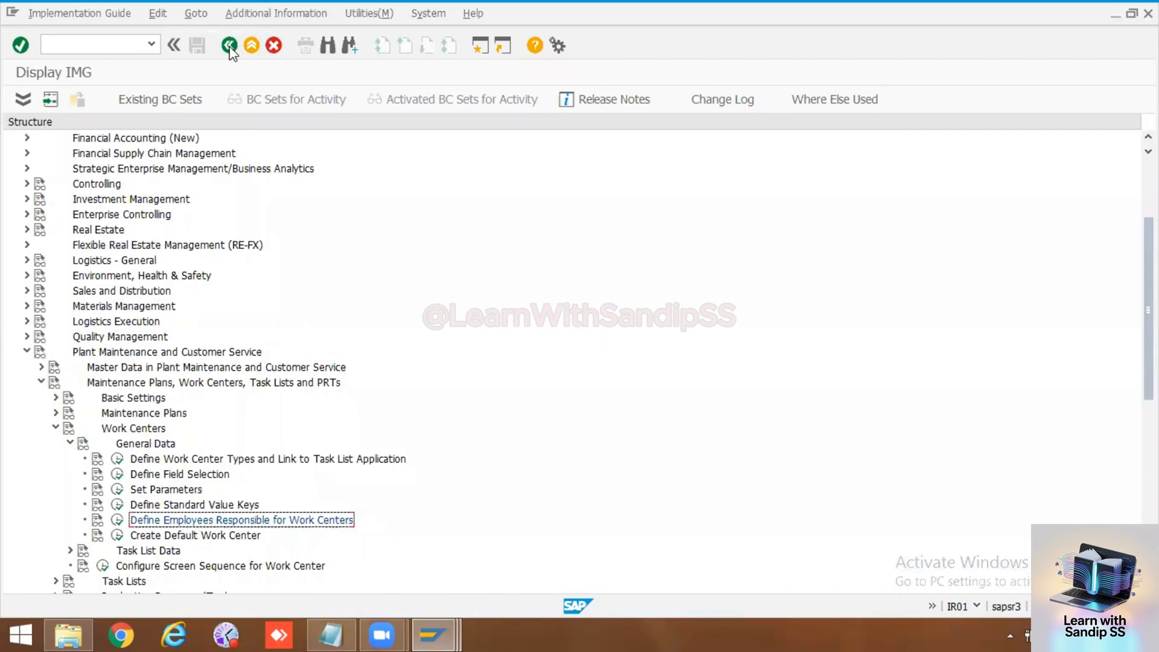
pyautogui.click(230, 46)
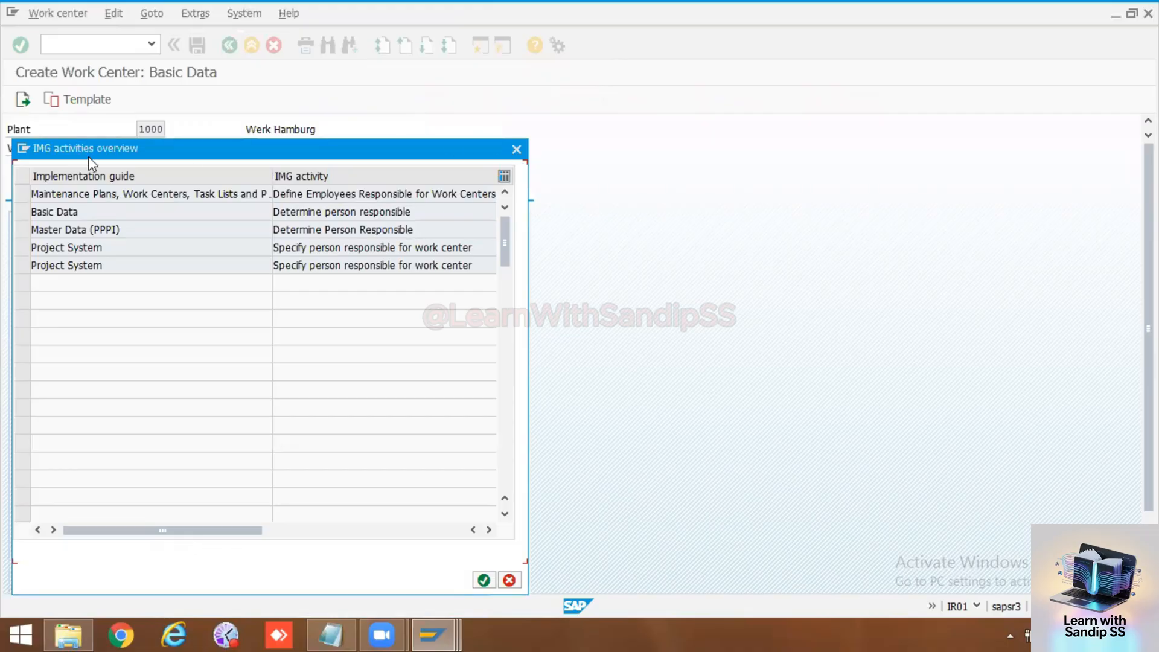
pyautogui.press('Escape')
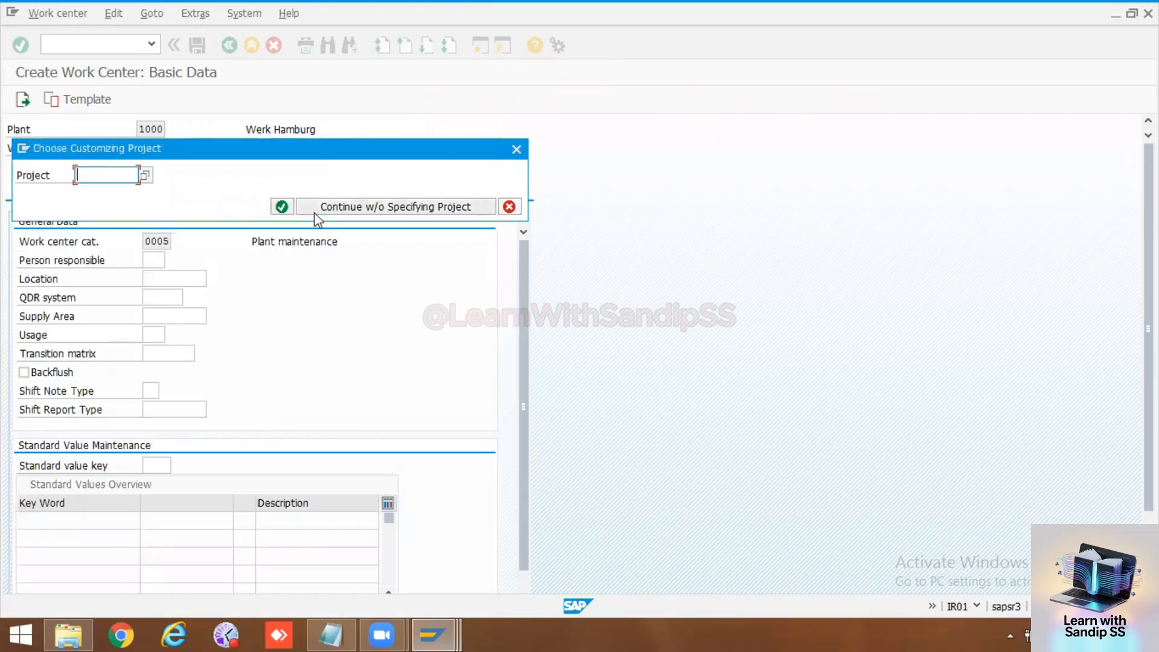
pyautogui.click(516, 149)
pyautogui.press('F4')
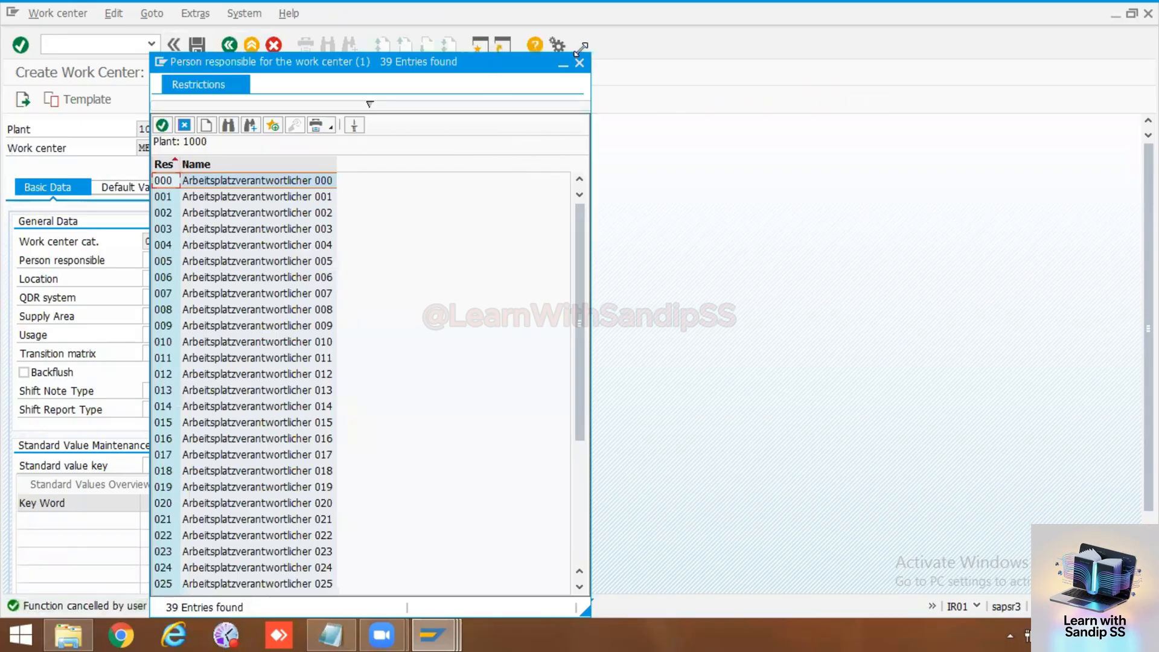
pyautogui.click(579, 62)
pyautogui.click(78, 42)
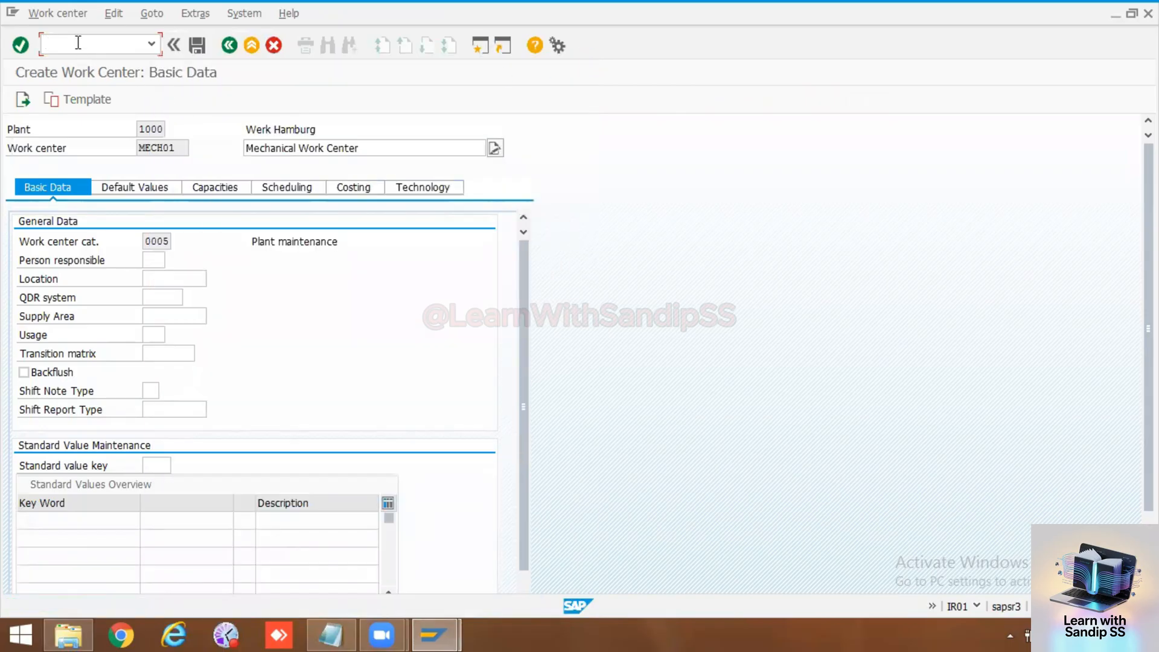
# Step: Open a new session, run the SPRO transaction and display the SAP Reference IMG
pyautogui.click(481, 46)
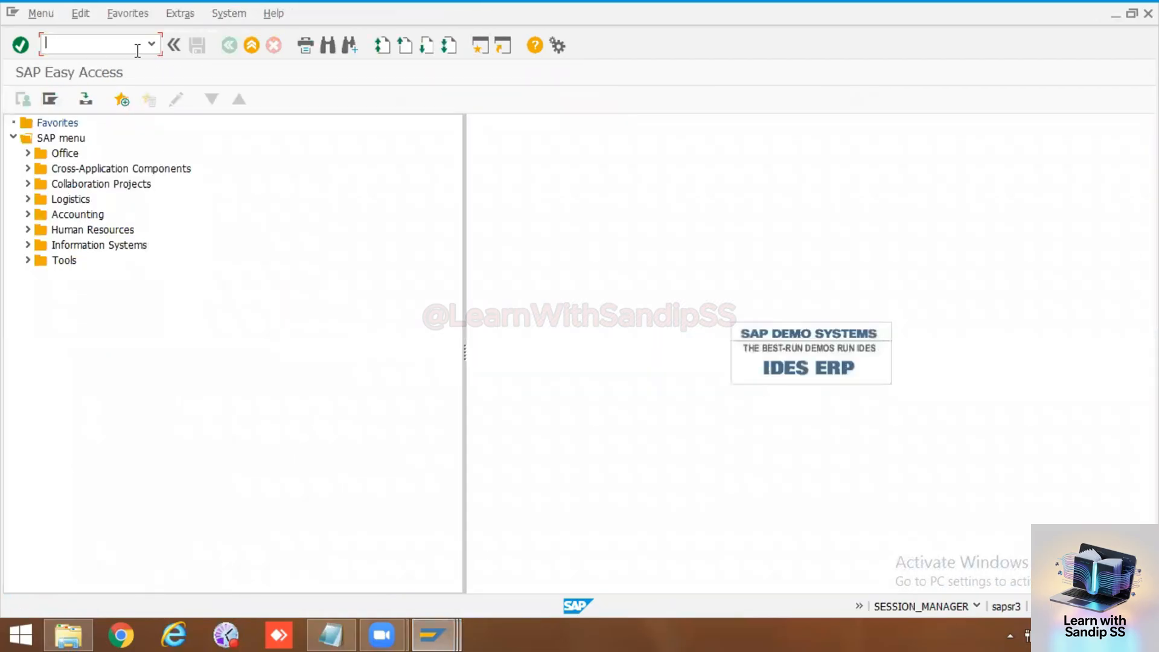
pyautogui.write('spro')
pyautogui.press('Return')
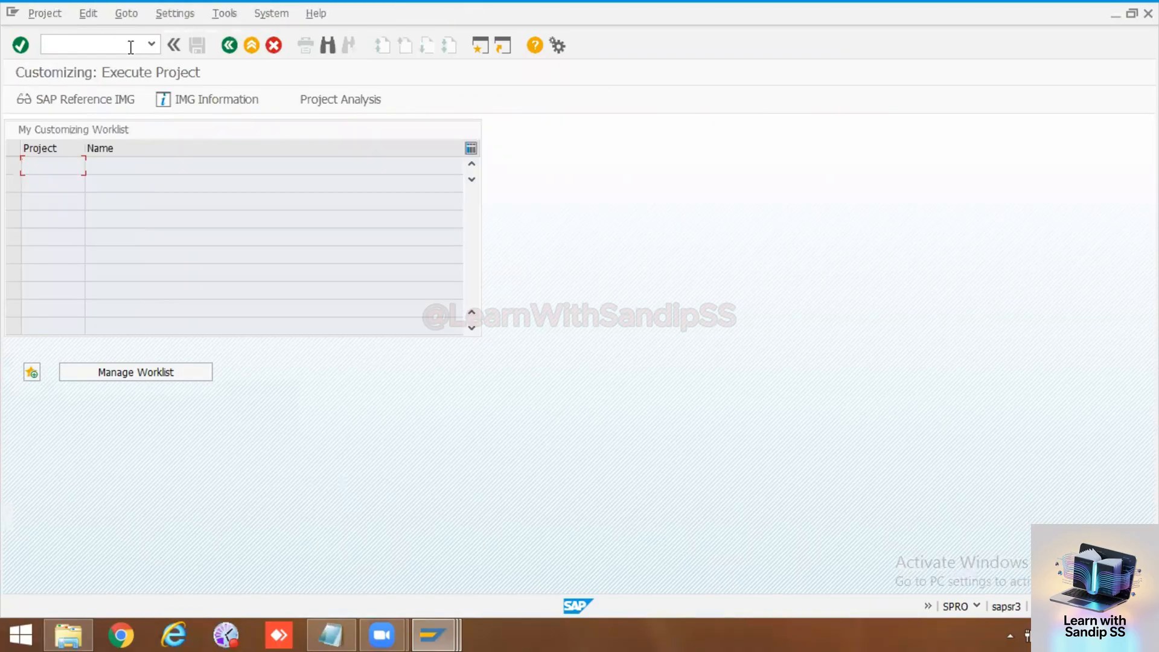
pyautogui.click(64, 99)
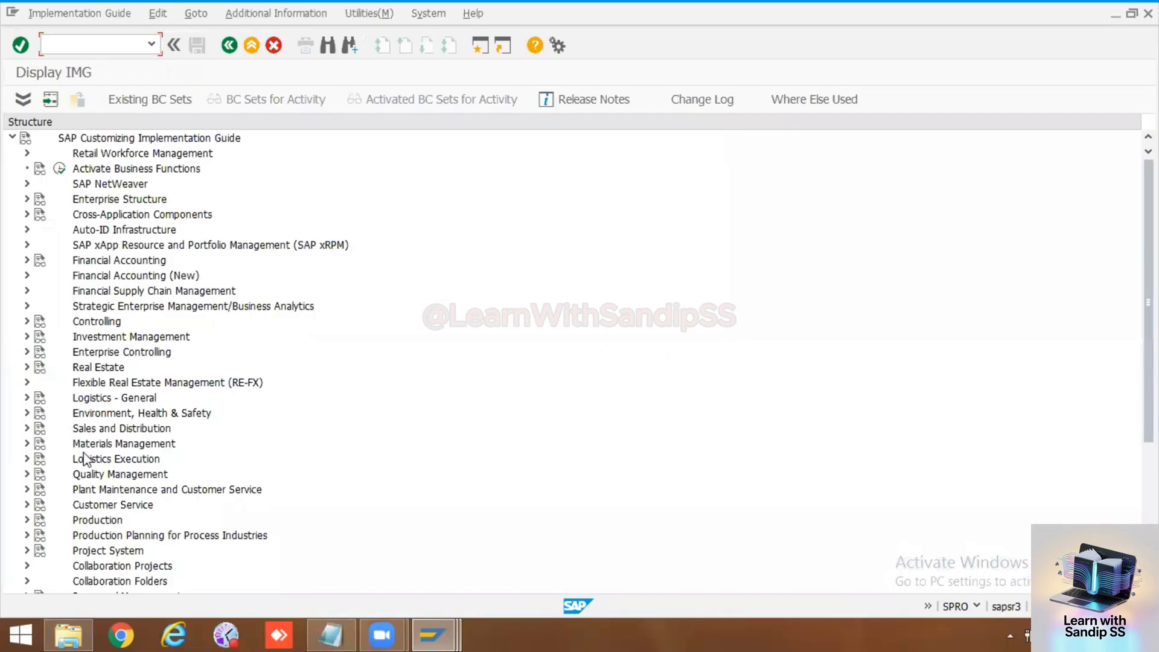
# Step: Under Plant Maintenance and Customer Service, open the Define Employees Responsible for Work Centers activity in the Work Centers general data
pyautogui.click(26, 489)
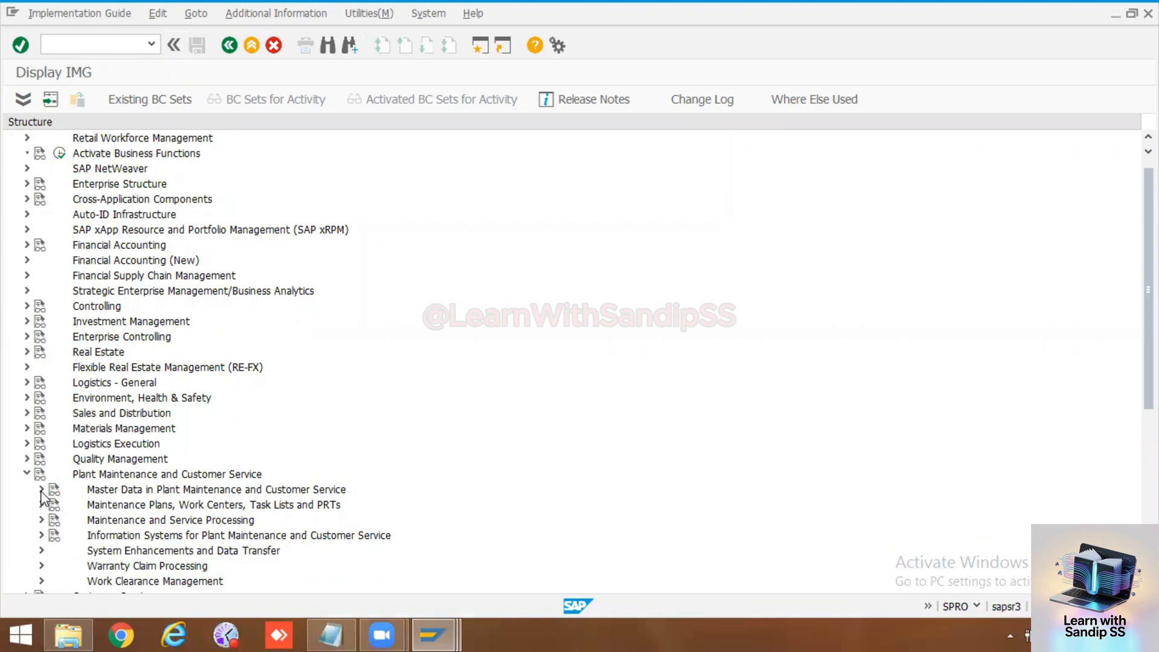
pyautogui.scroll(-1, 44, 495)
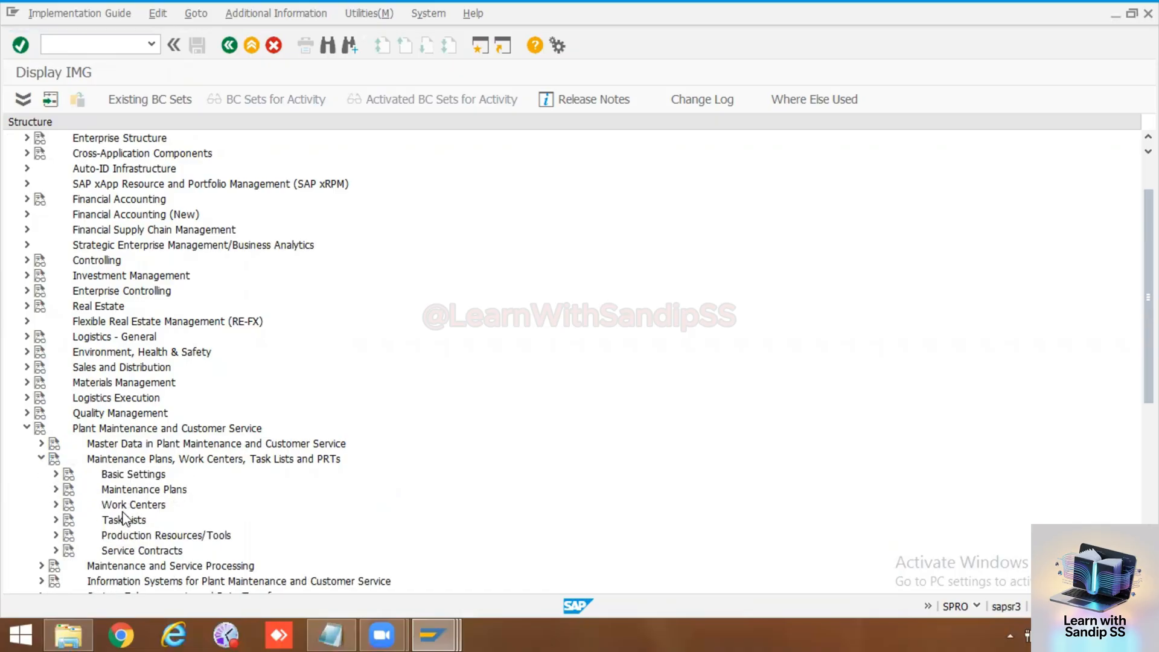
pyautogui.scroll(-2, 123, 519)
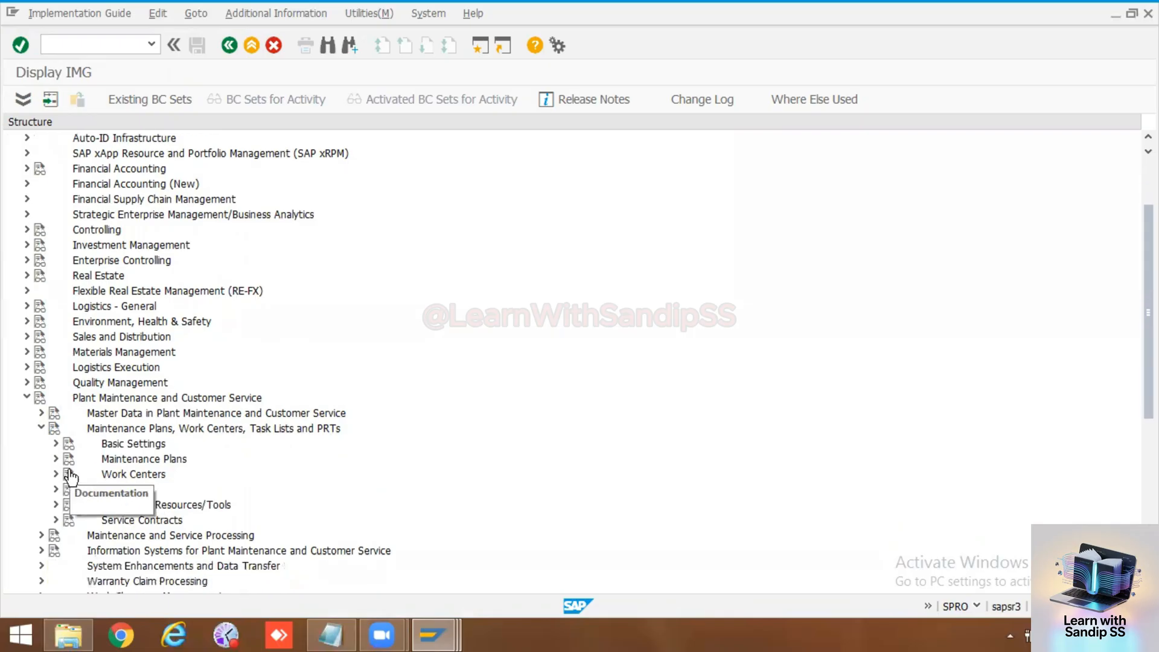
pyautogui.click(57, 473)
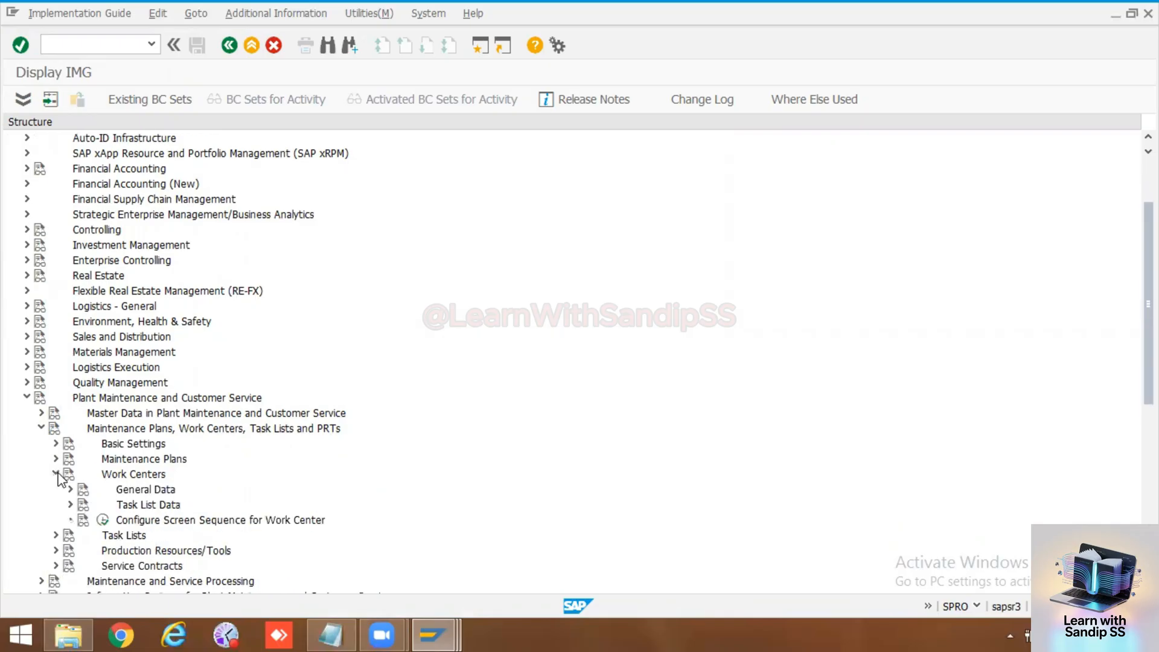
pyautogui.click(70, 489)
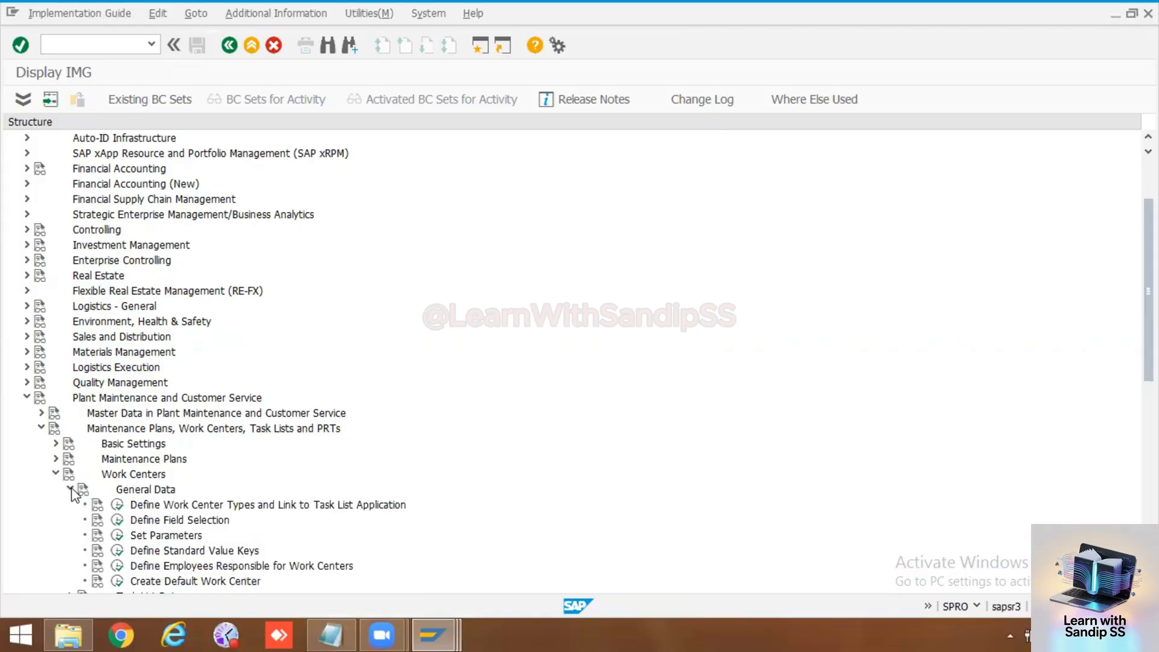
pyautogui.scroll(-2, 218, 532)
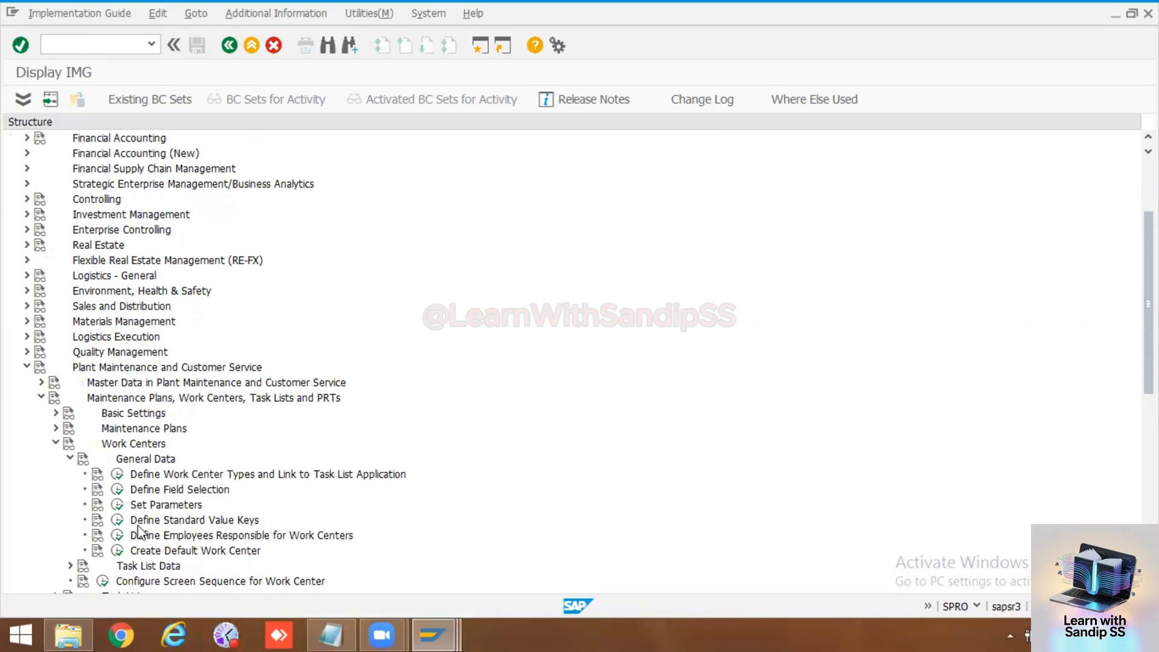
pyautogui.click(116, 534)
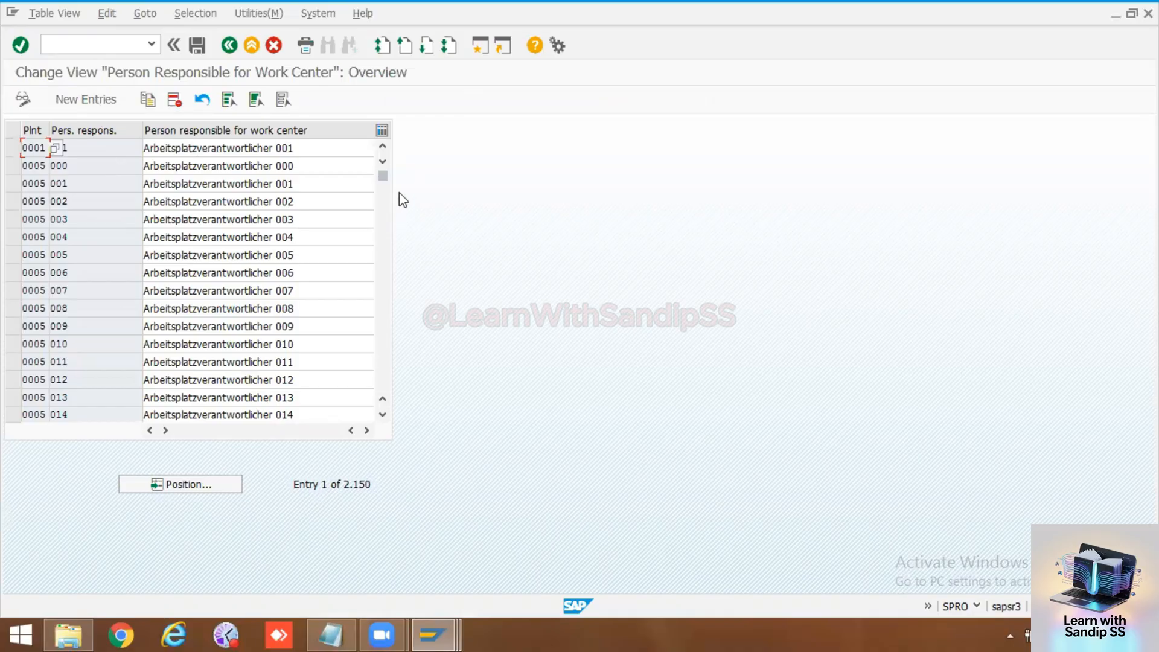
# Step: Look through the existing persons responsible, then start new entries with plant 1000 in the first row
pyautogui.moveTo(387, 184)
pyautogui.mouseDown()
pyautogui.moveTo(387, 241)
pyautogui.moveTo(382, 186)
pyautogui.mouseUp()
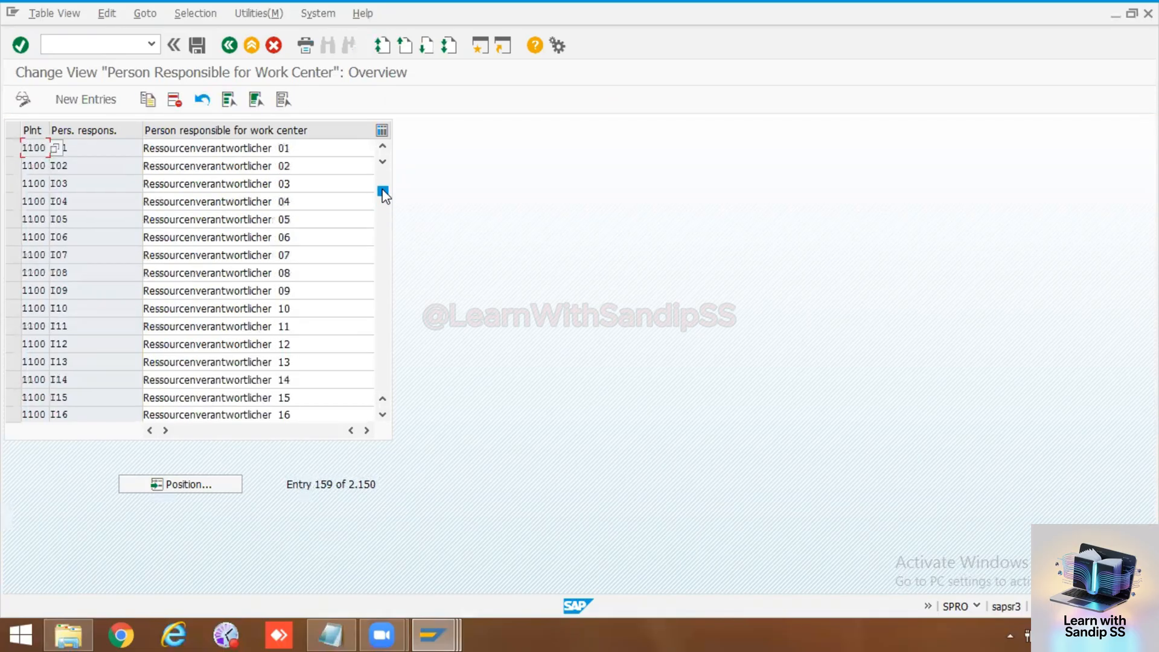
pyautogui.click(974, 605)
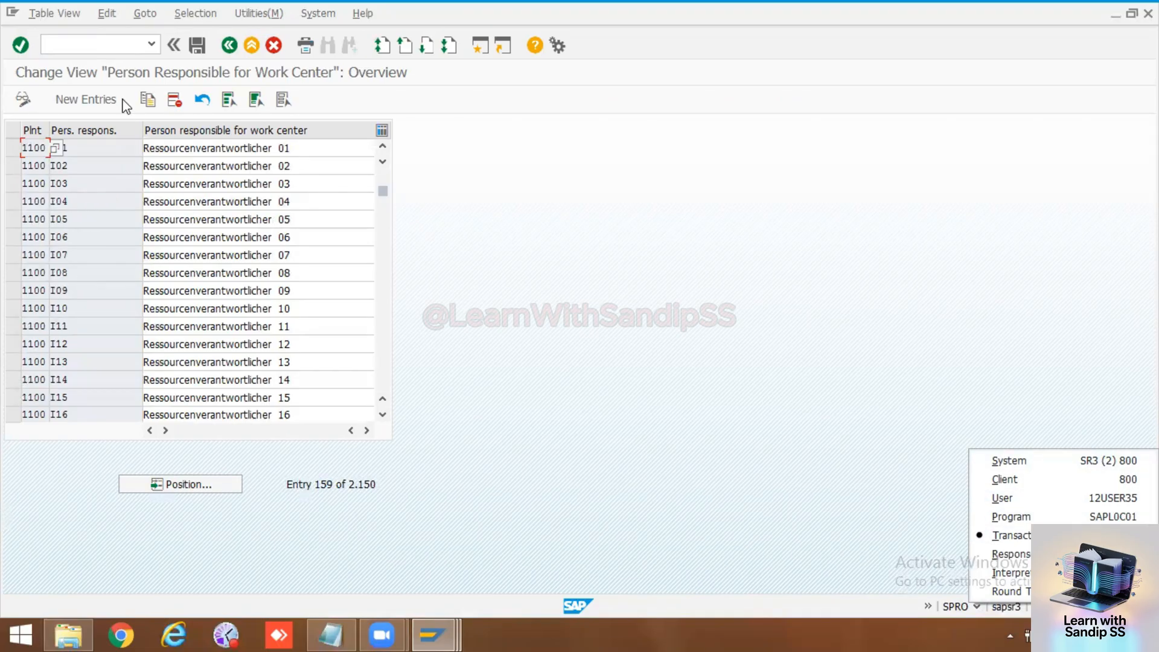
pyautogui.click(81, 98)
pyautogui.click(36, 147)
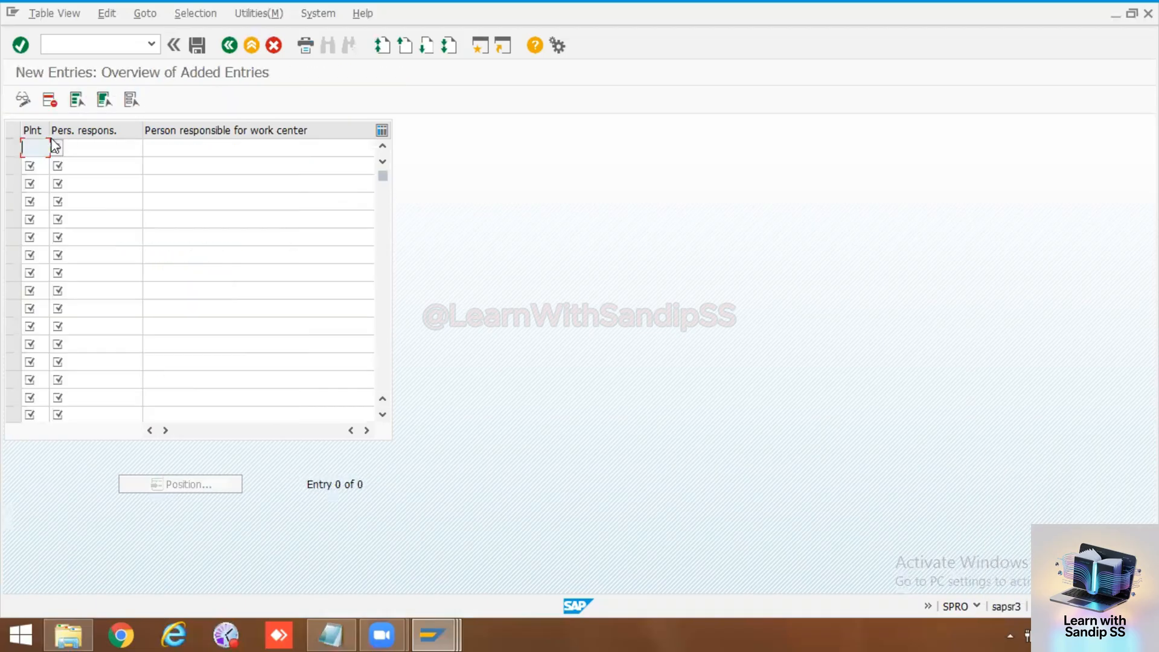
pyautogui.write('1000')
# Step: Complete the first entry with person responsible code 101 and the employee's first name
pyautogui.click(69, 146)
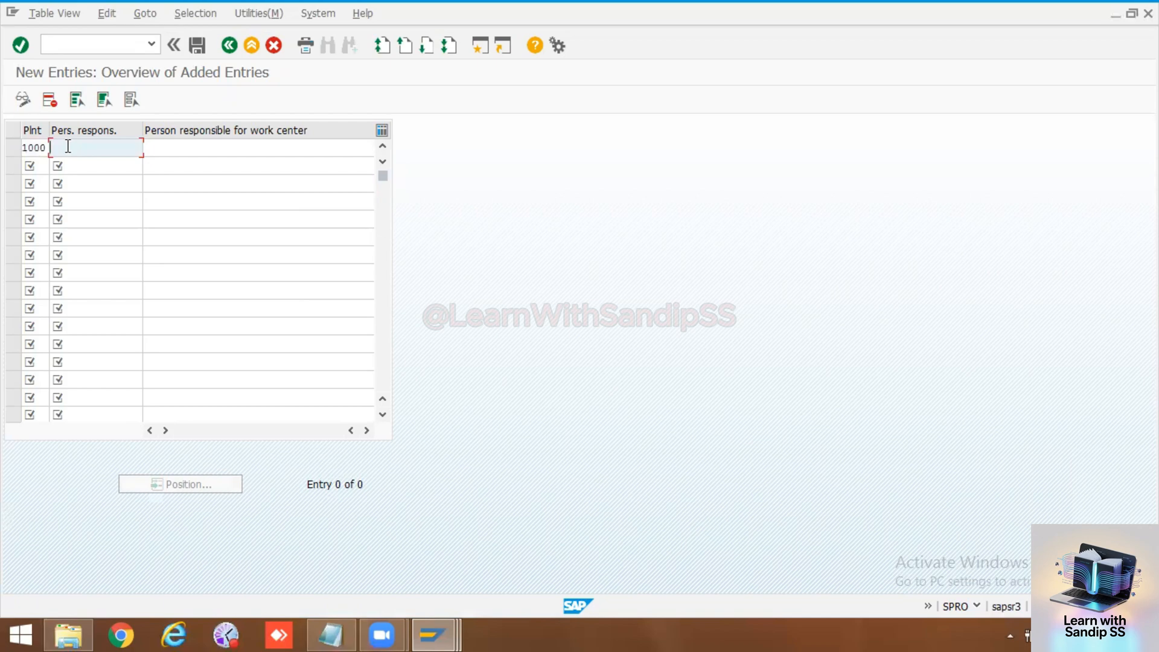
pyautogui.write('M00')
pyautogui.press('BackSpace')
pyautogui.press('BackSpace')
pyautogui.press('BackSpace')
pyautogui.press('BackSpace')
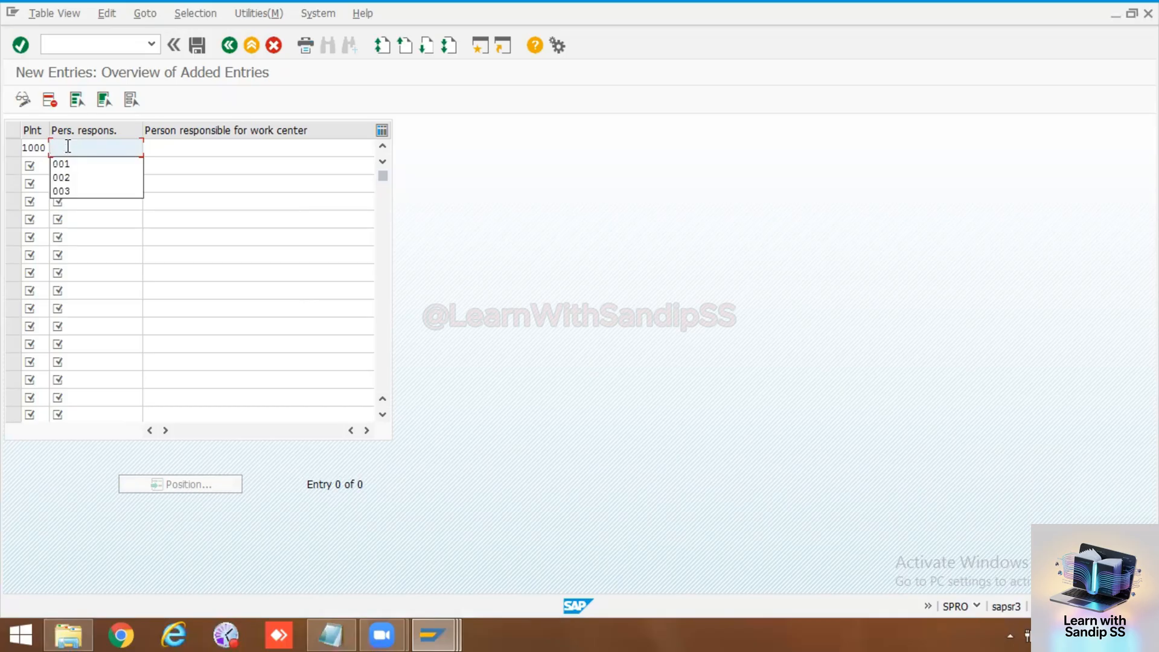
pyautogui.write('101')
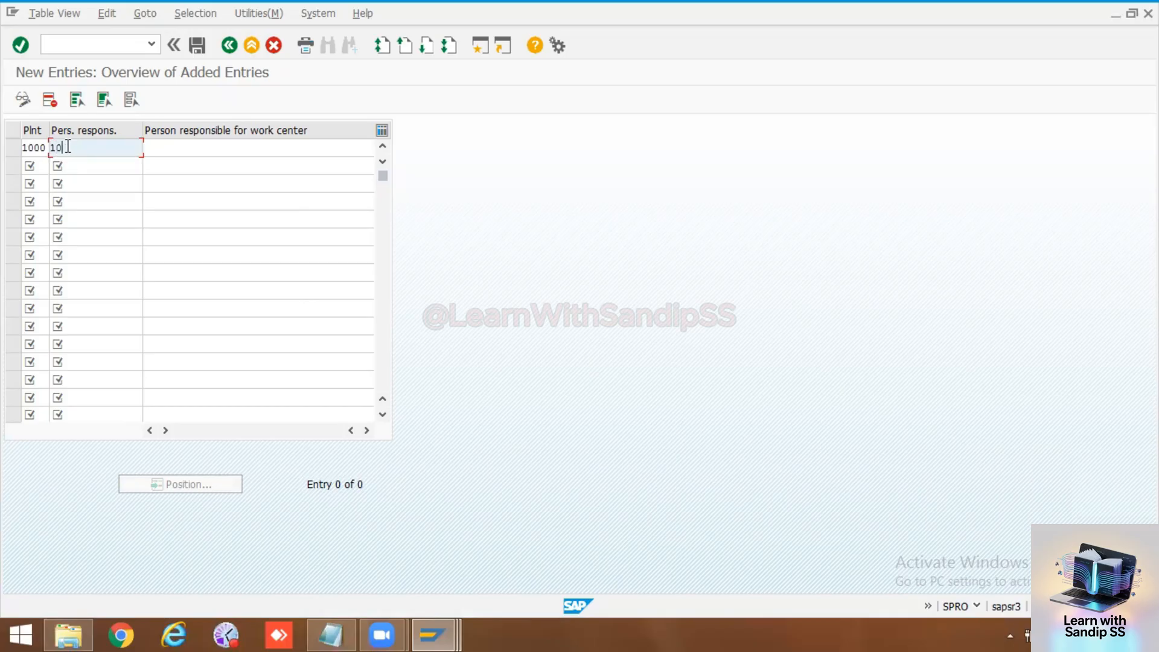
pyautogui.click(161, 145)
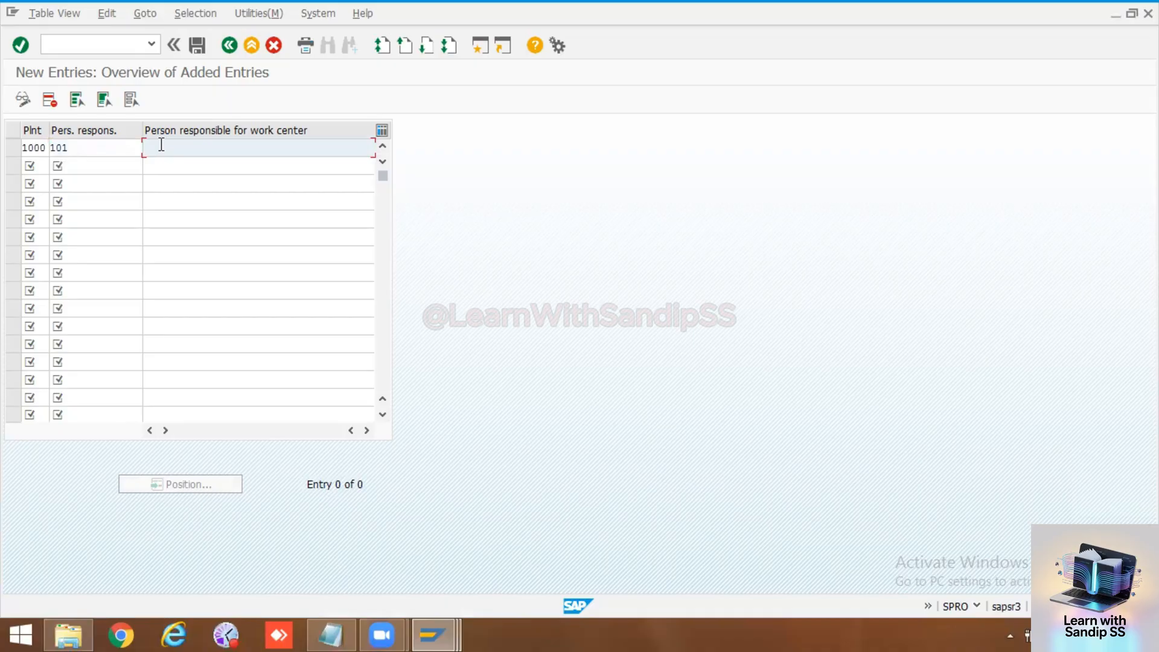
pyautogui.write('John')
# Step: Add a second entry for plant 1000 with person responsible code 201 and the employee's first name
pyautogui.click(85, 166)
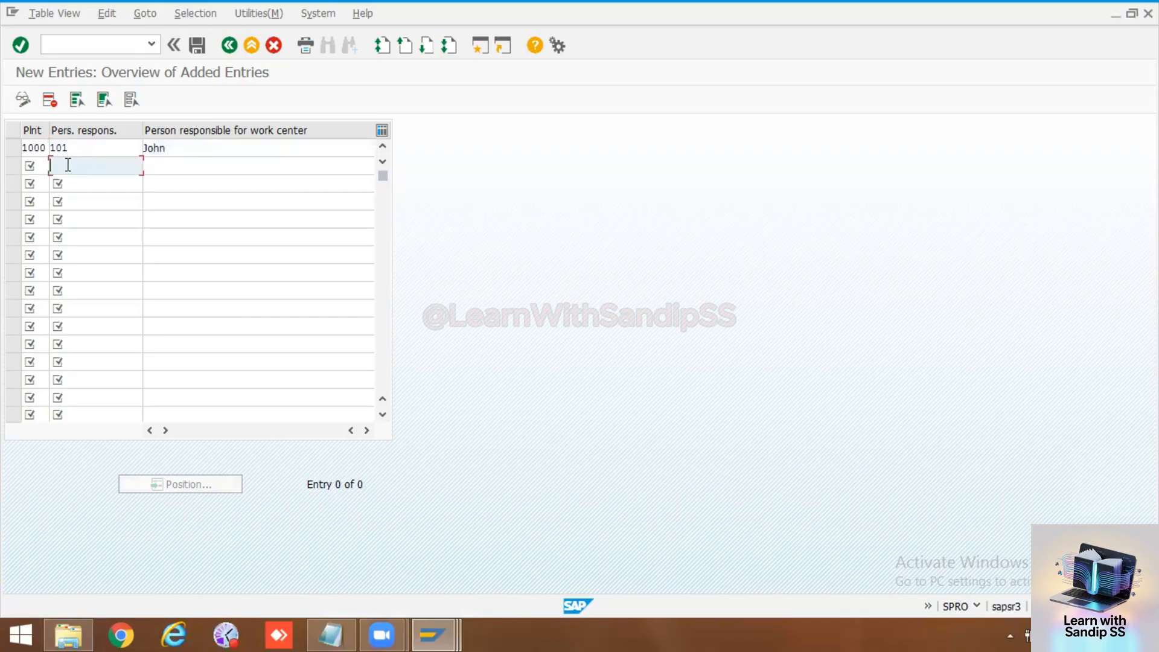
pyautogui.click(42, 166)
pyautogui.write('100')
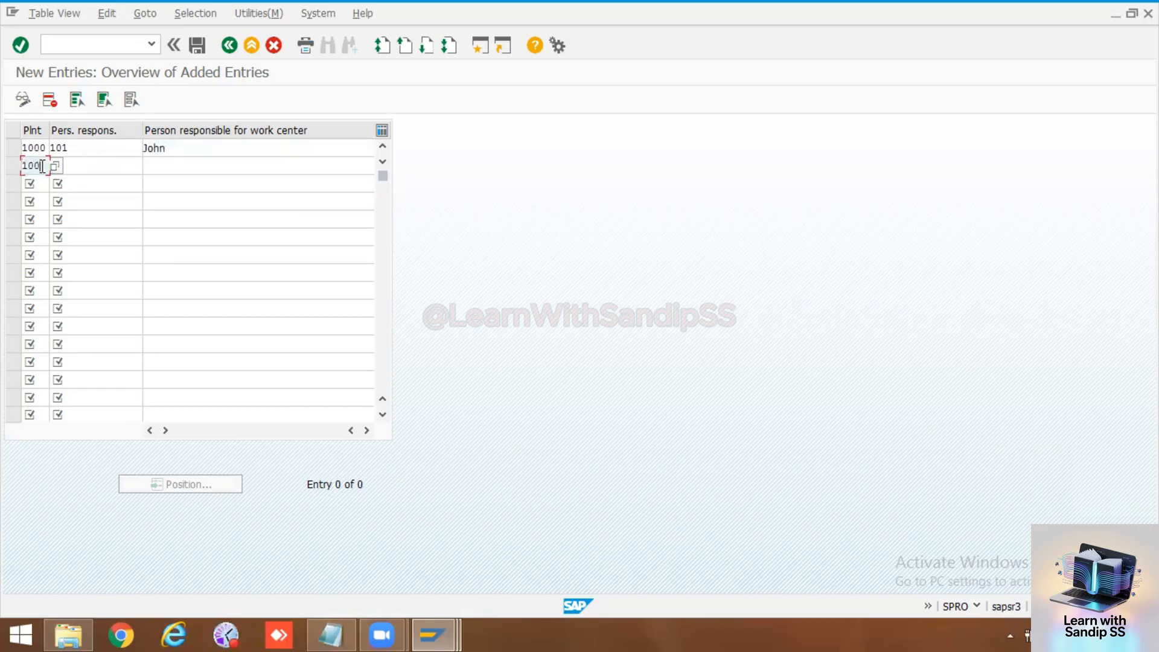
pyautogui.write('0')
pyautogui.click(114, 163)
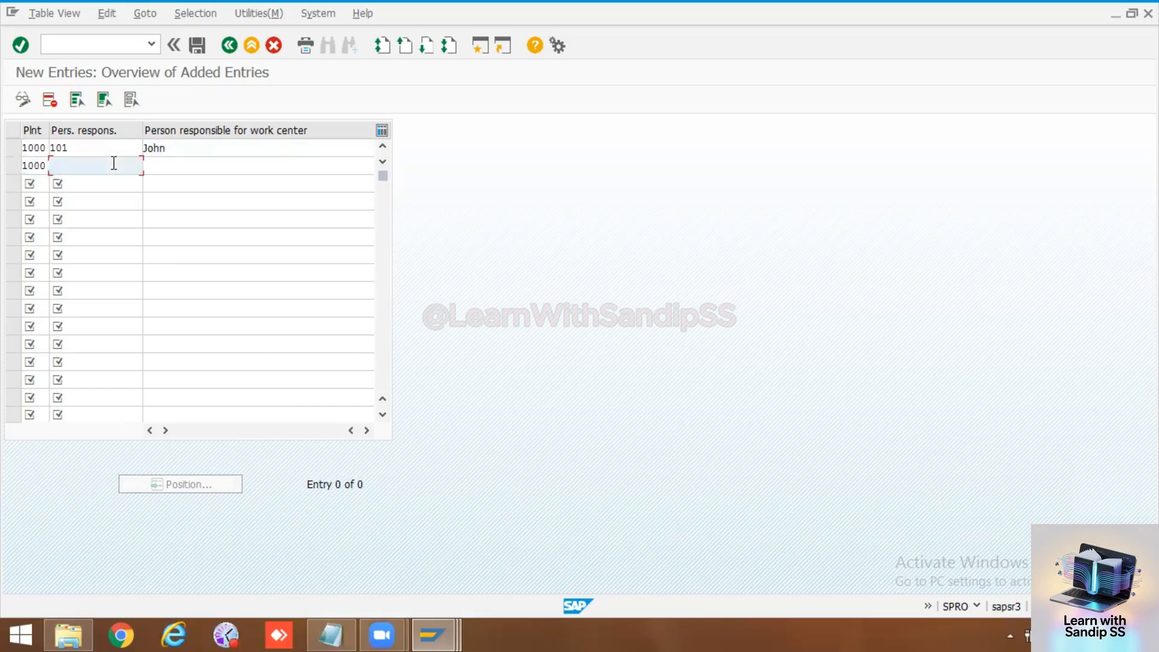
pyautogui.write('201')
pyautogui.click(166, 172)
pyautogui.write('Chris')
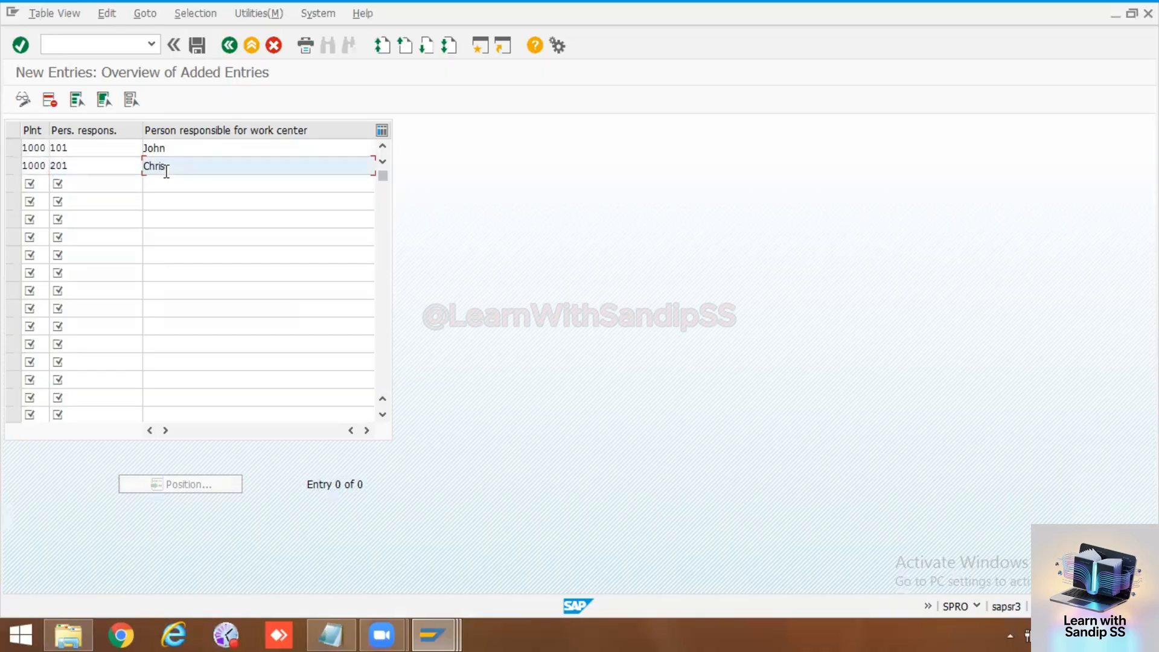
# Step: Add a third entry for plant 1000 with code 301 and the employee's first name, and try to save the entries
pyautogui.click(39, 183)
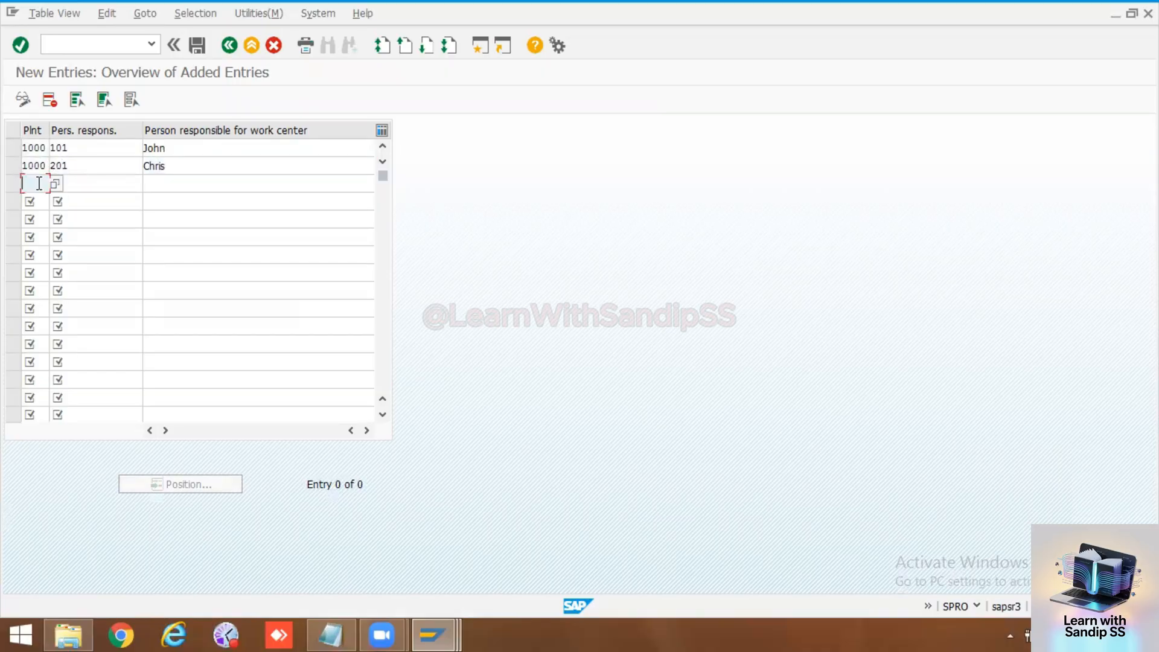
pyautogui.write('1000')
pyautogui.click(88, 188)
pyautogui.write('301')
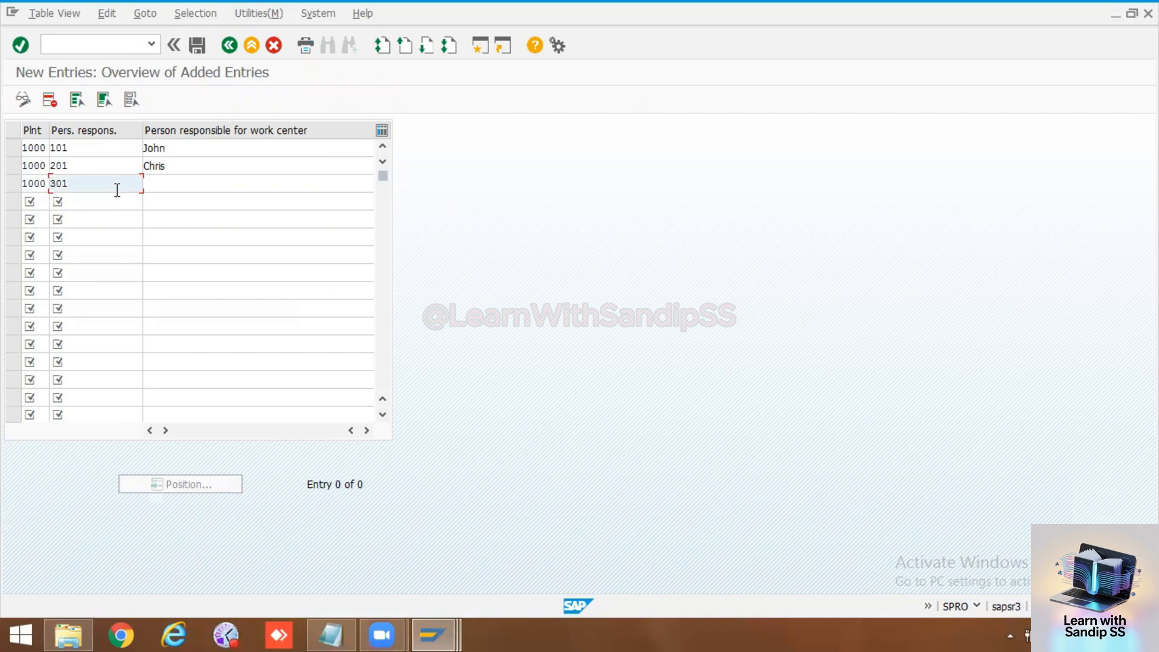
pyautogui.click(168, 182)
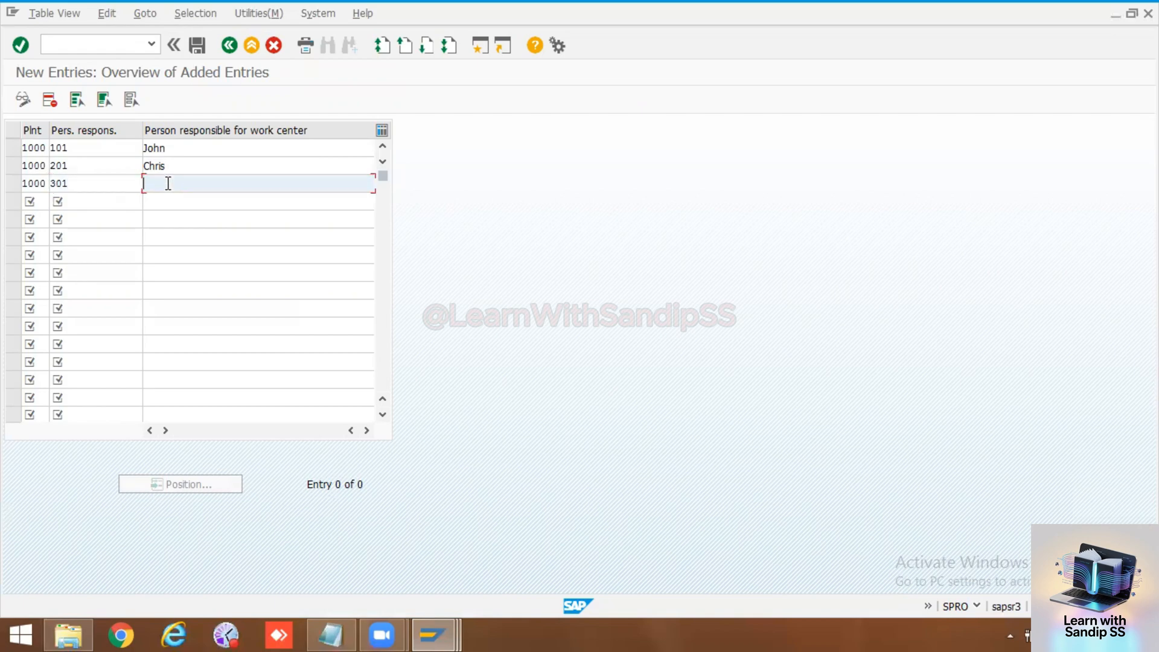
pyautogui.write('Pra')
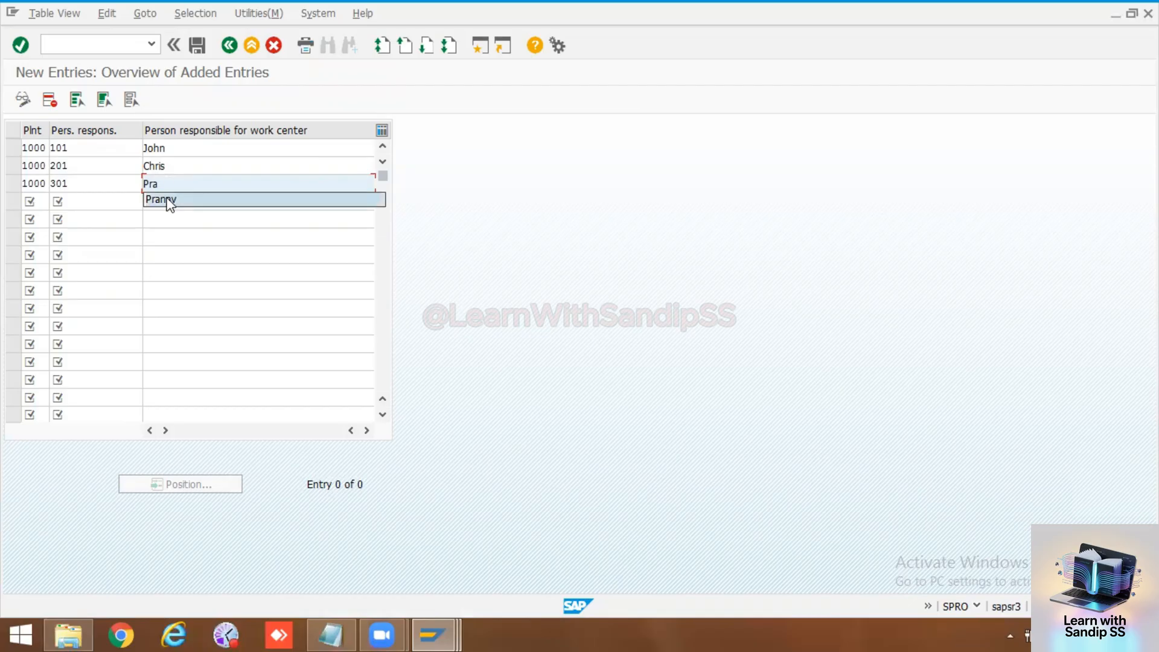
pyautogui.click(166, 199)
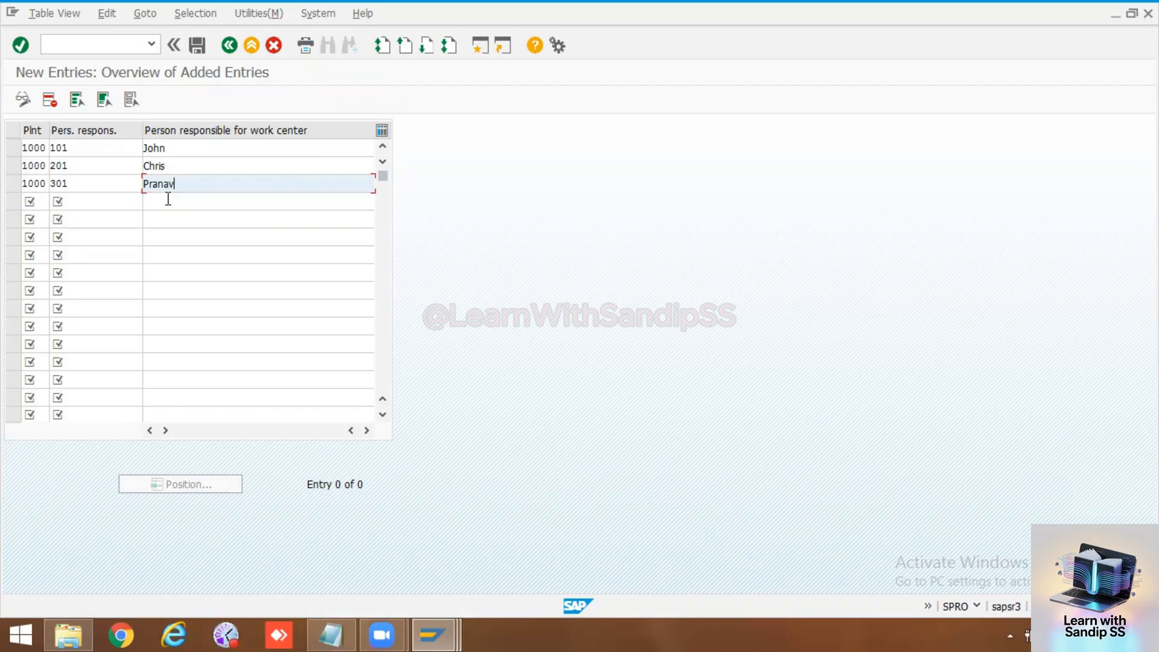
pyautogui.click(196, 46)
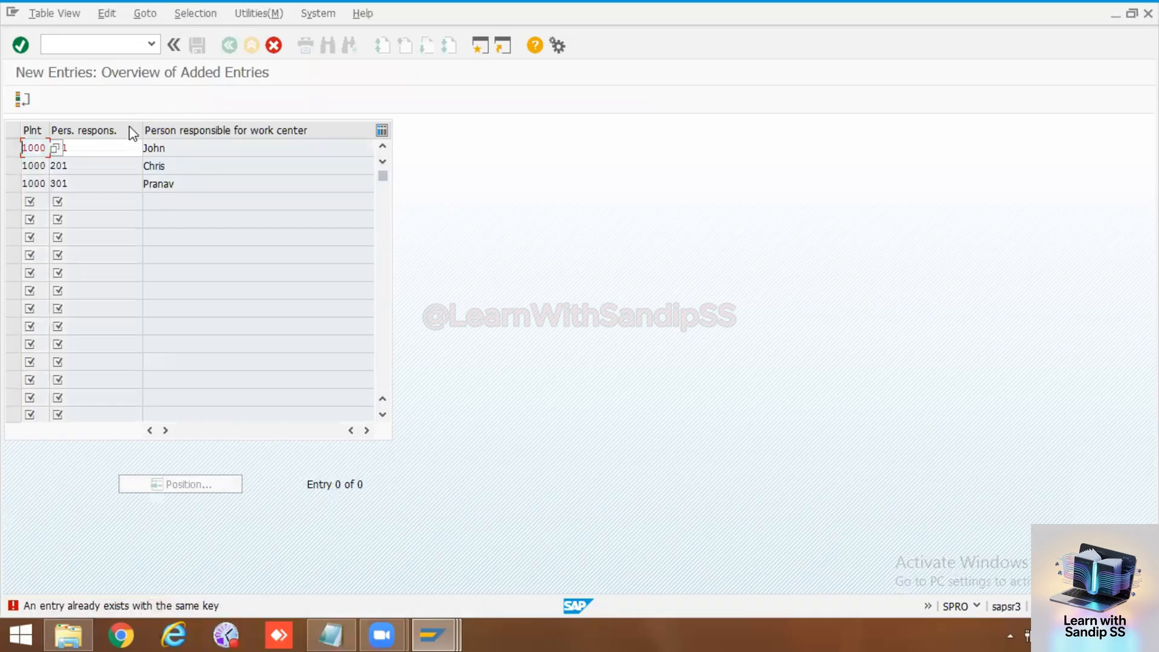
# Step: Set the first entry's person responsible code to 701 and save all entries under the PM Training customizing request
pyautogui.click(98, 147)
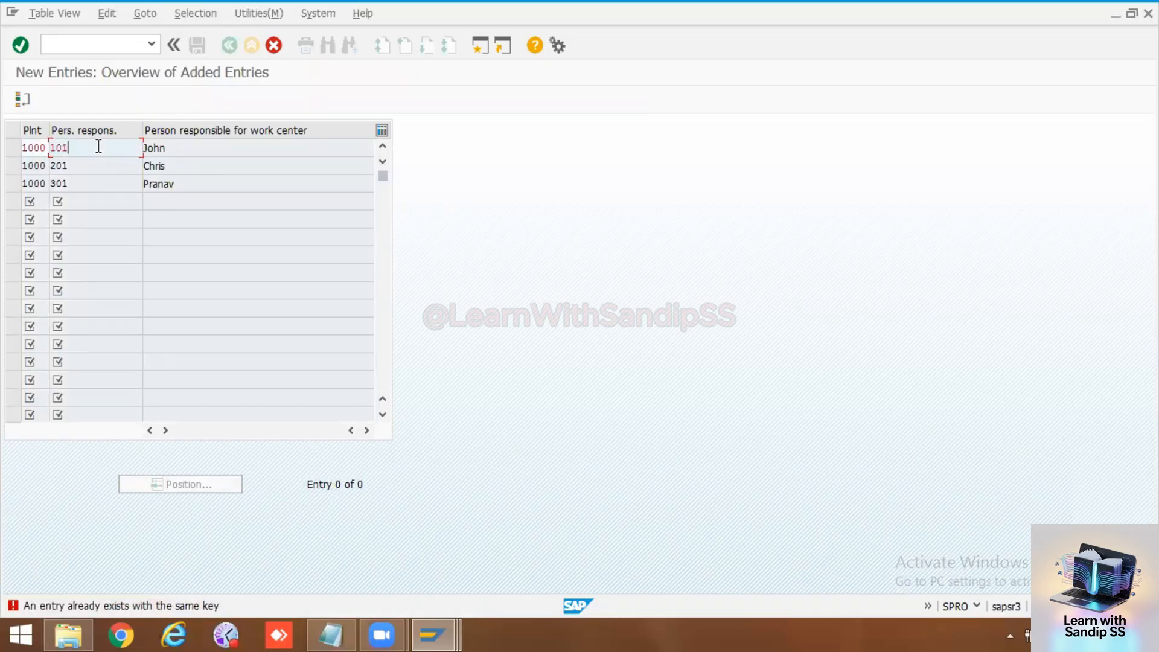
pyautogui.press('BackSpace')
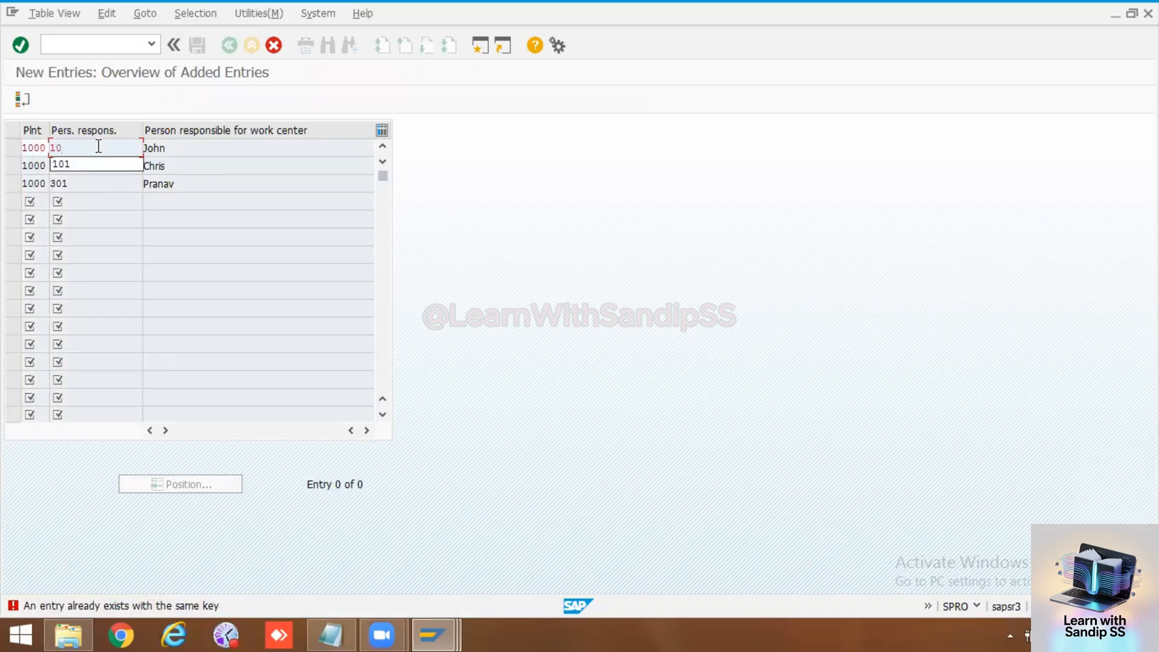
pyautogui.press('BackSpace')
pyautogui.press('BackSpace')
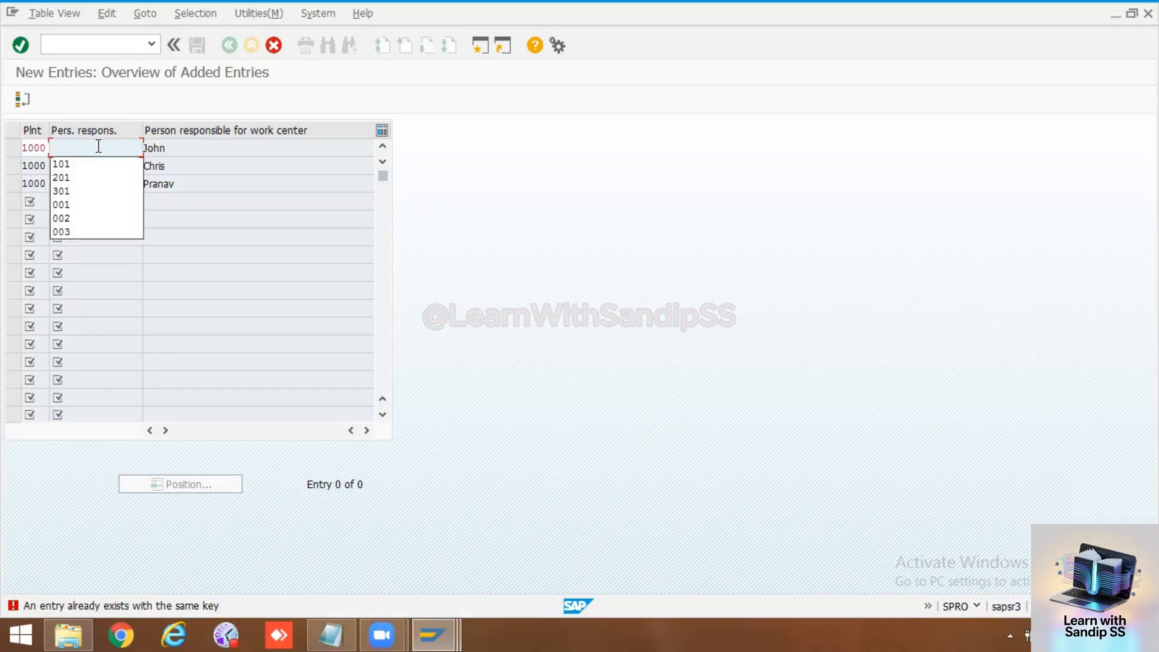
pyautogui.write('701')
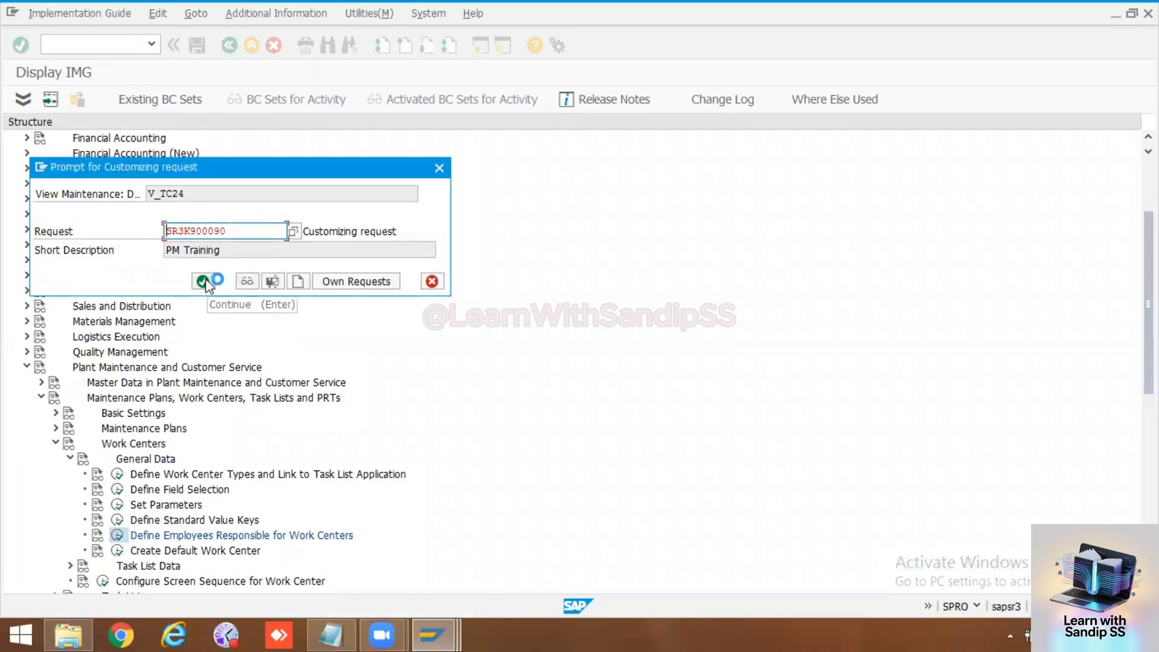
pyautogui.click(202, 281)
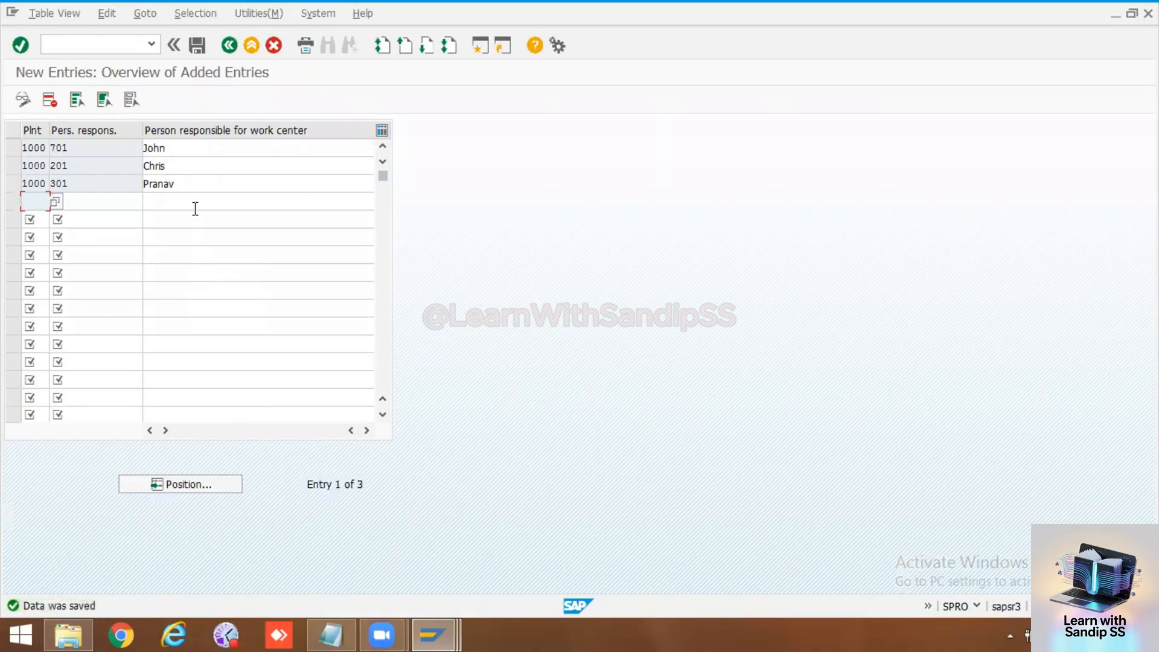
# Step: Copy the block of three new entries with their plant, person responsible code and name
pyautogui.click(194, 204)
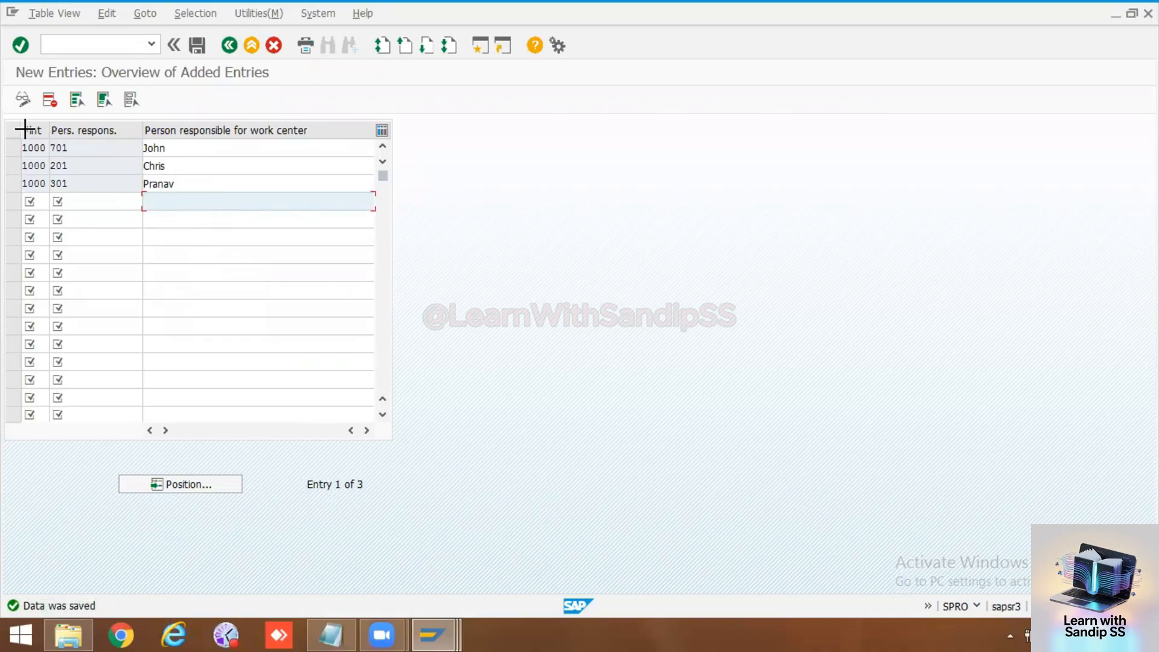
pyautogui.hotkey('ctrl', 'y')
pyautogui.moveTo(24, 148); pyautogui.dragTo(161, 184)
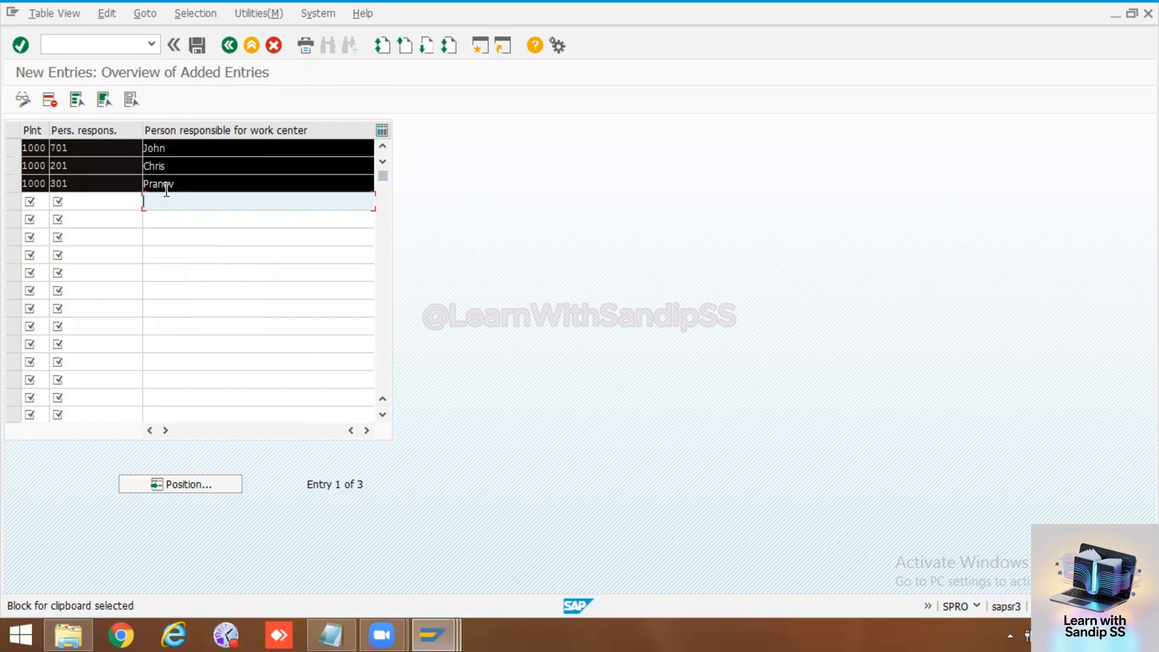
pyautogui.hotkey('ctrl', 'c')
# Step: Switch to the PM notes in Notepad and paste the copied entries below the Planner Group list, leaving space above them
pyautogui.click(333, 633)
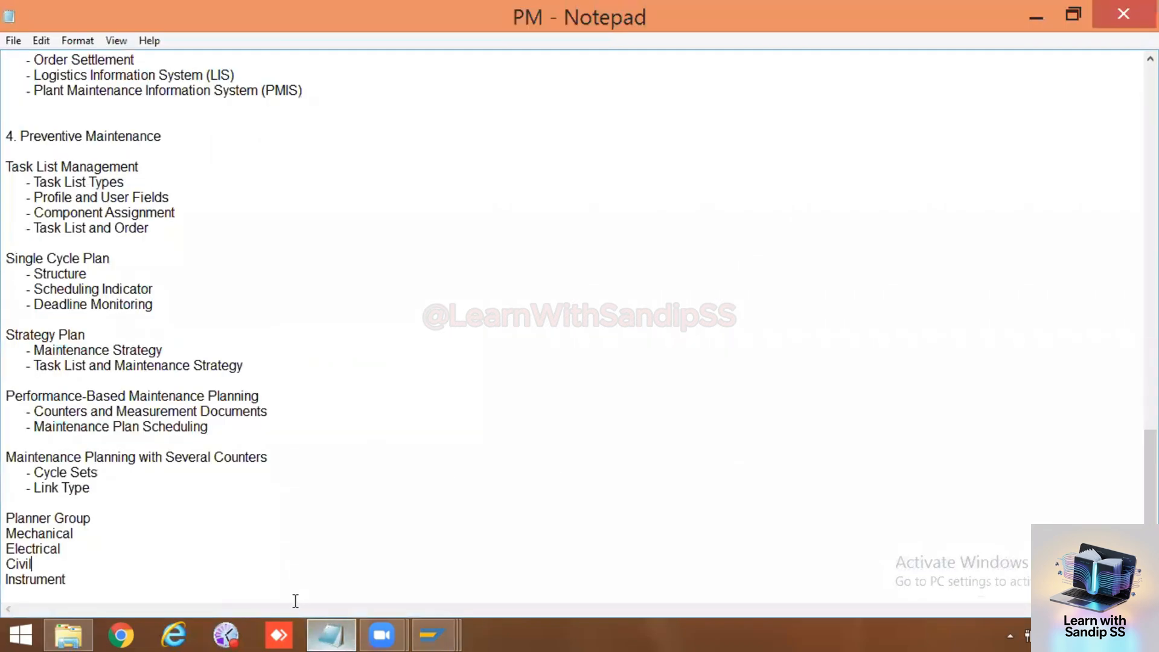
pyautogui.scroll(-1, 241, 598)
pyautogui.click(56, 587)
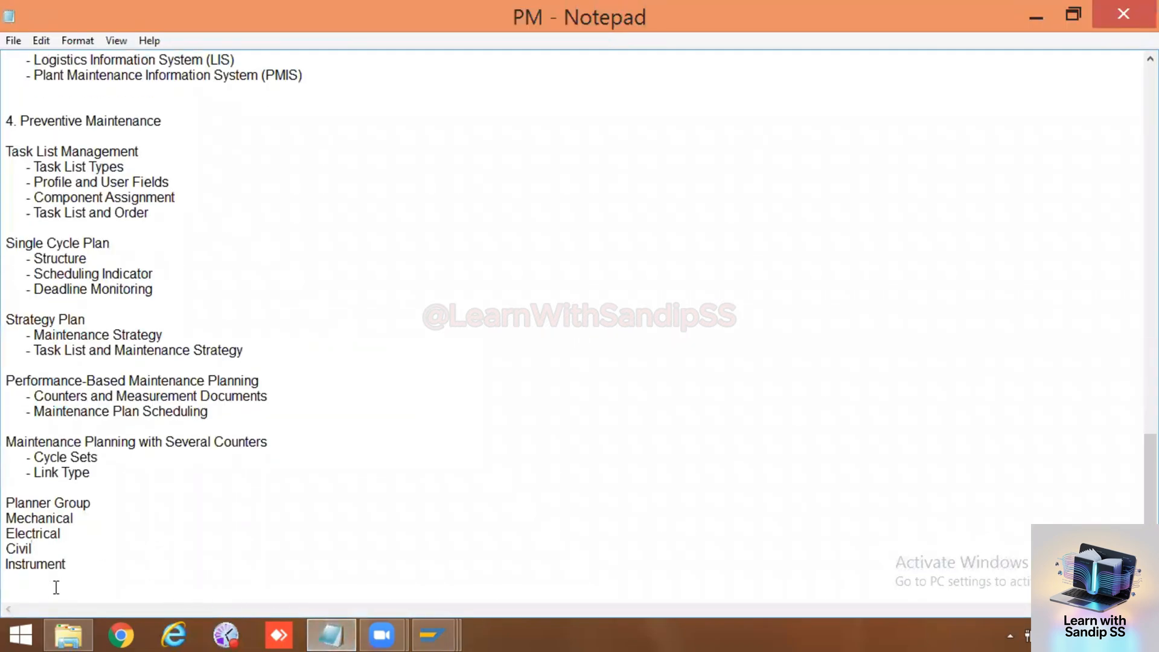
pyautogui.press('Return')
pyautogui.press('Return')
pyautogui.hotkey('ctrl', 'v')
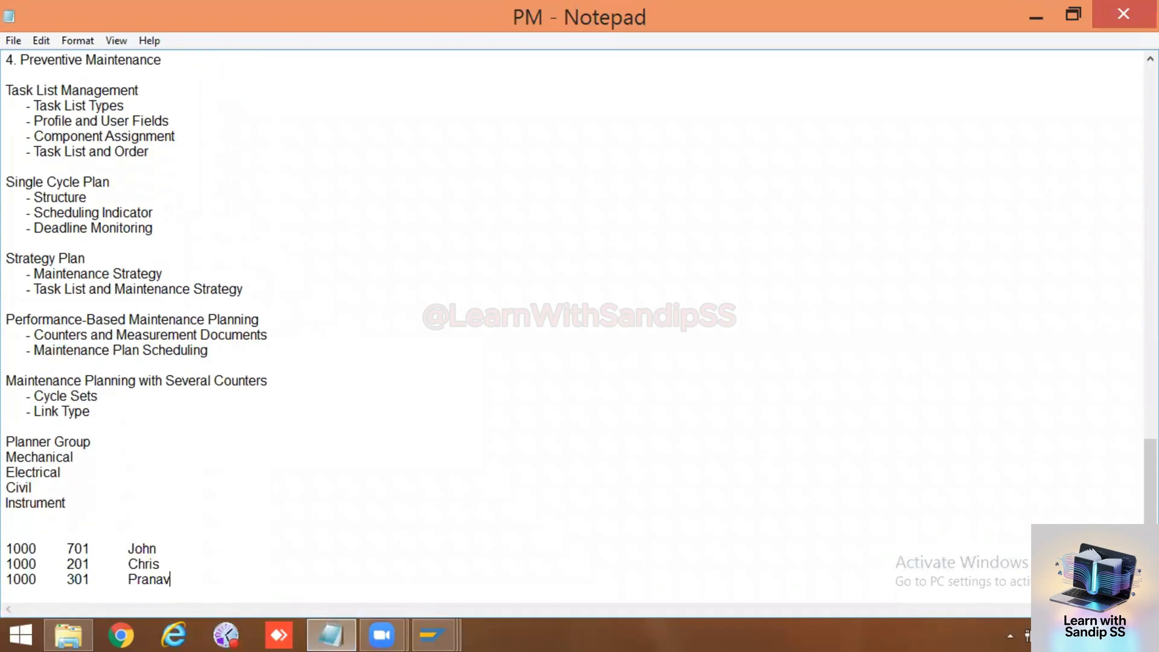
# Step: Add the heading "Personal responsible" directly above the three pasted plant 1000 entries in the PM notes
pyautogui.click(21, 531)
pyautogui.write('Personal resp')
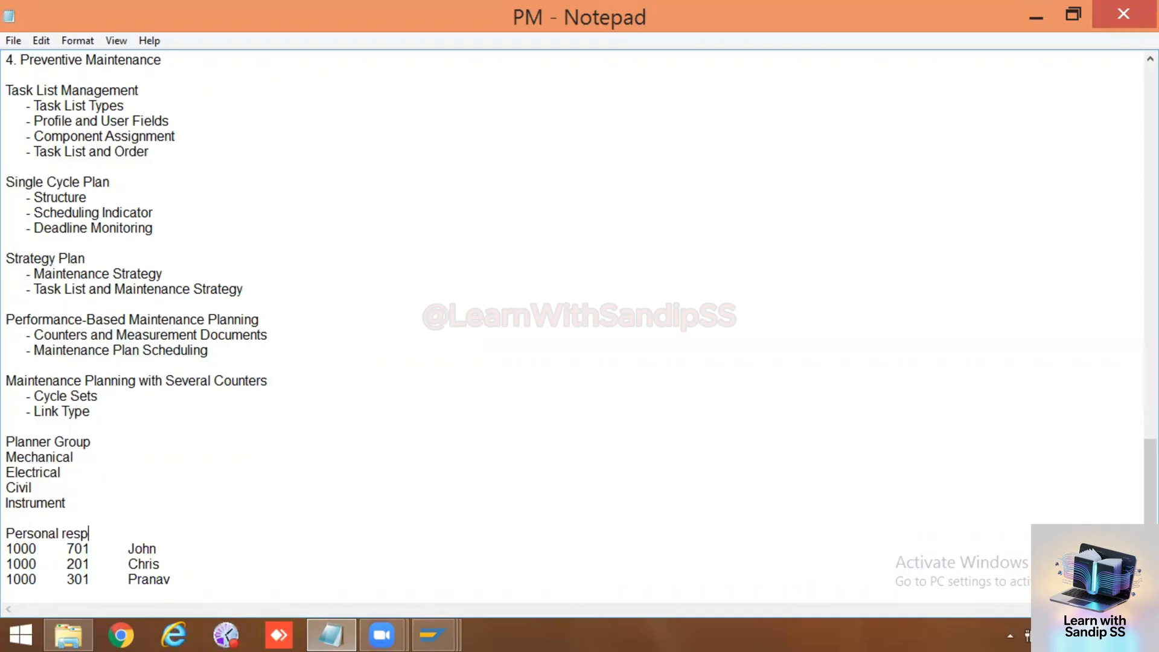
pyautogui.write('onsible')
pyautogui.click(85, 506)
pyautogui.click(94, 444)
pyautogui.click(85, 459)
# Step: Switch to the Create Work Center session in SAP and select 301 as the person responsible for work center MECH01
pyautogui.click(431, 635)
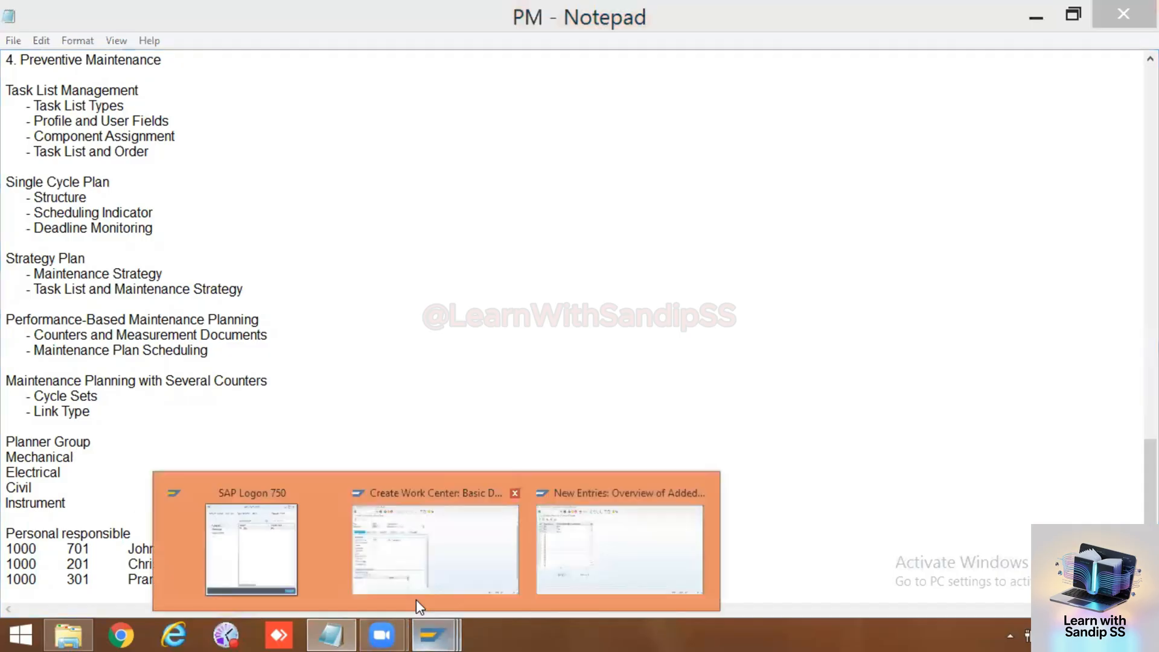
pyautogui.click(414, 561)
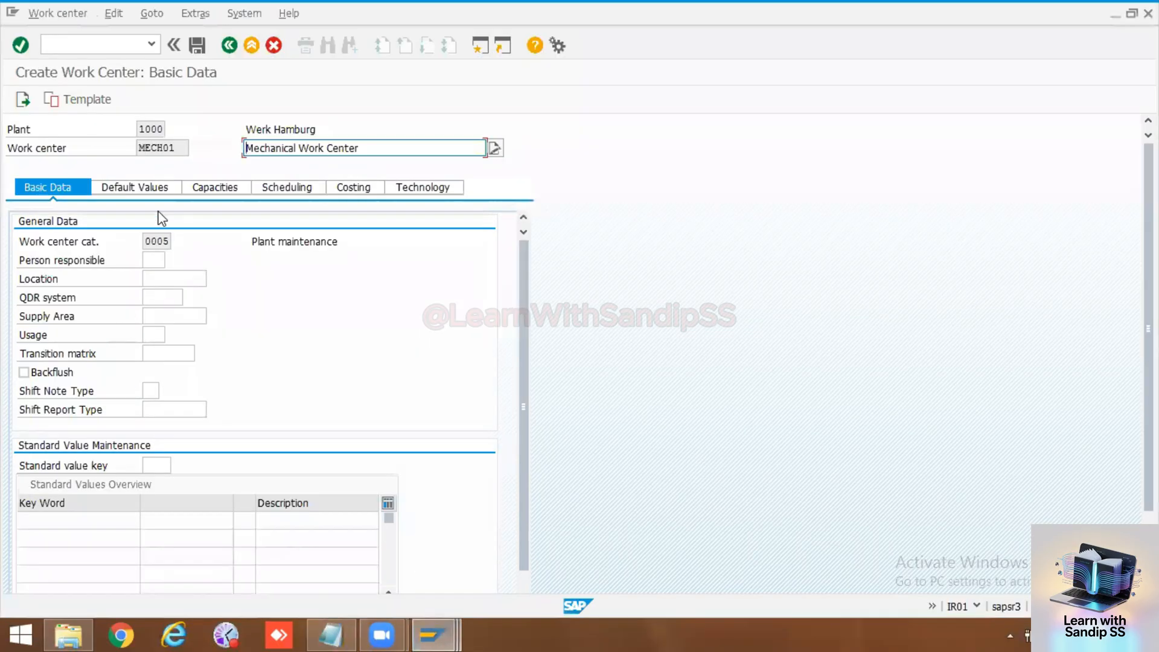
pyautogui.click(159, 260)
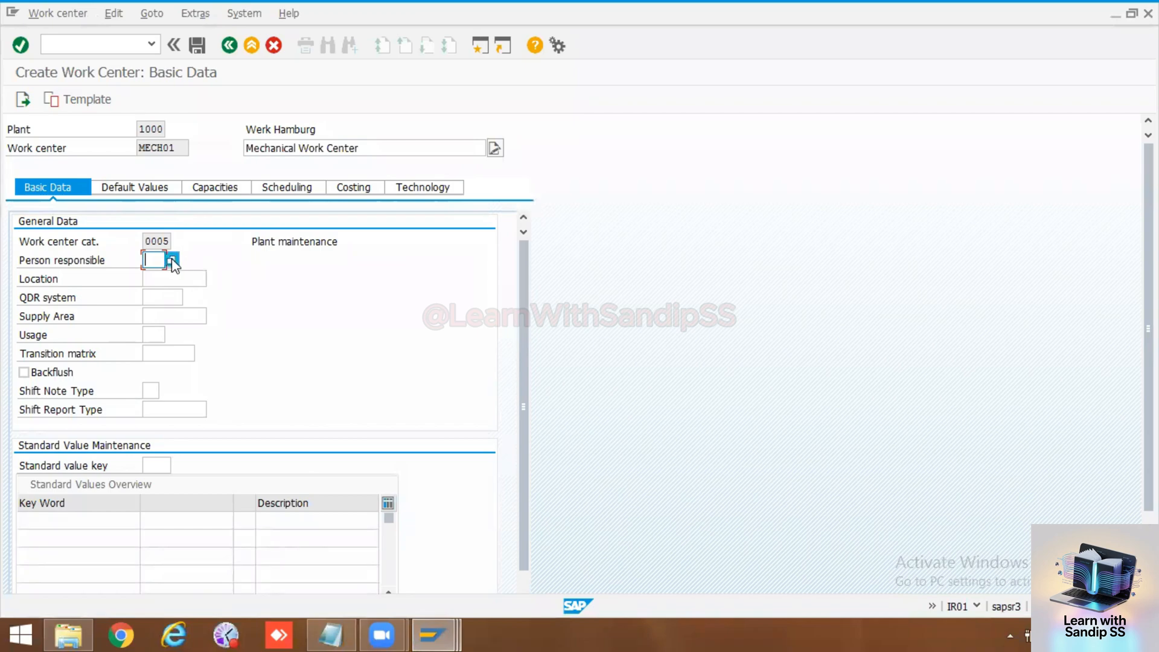
pyautogui.click(172, 260)
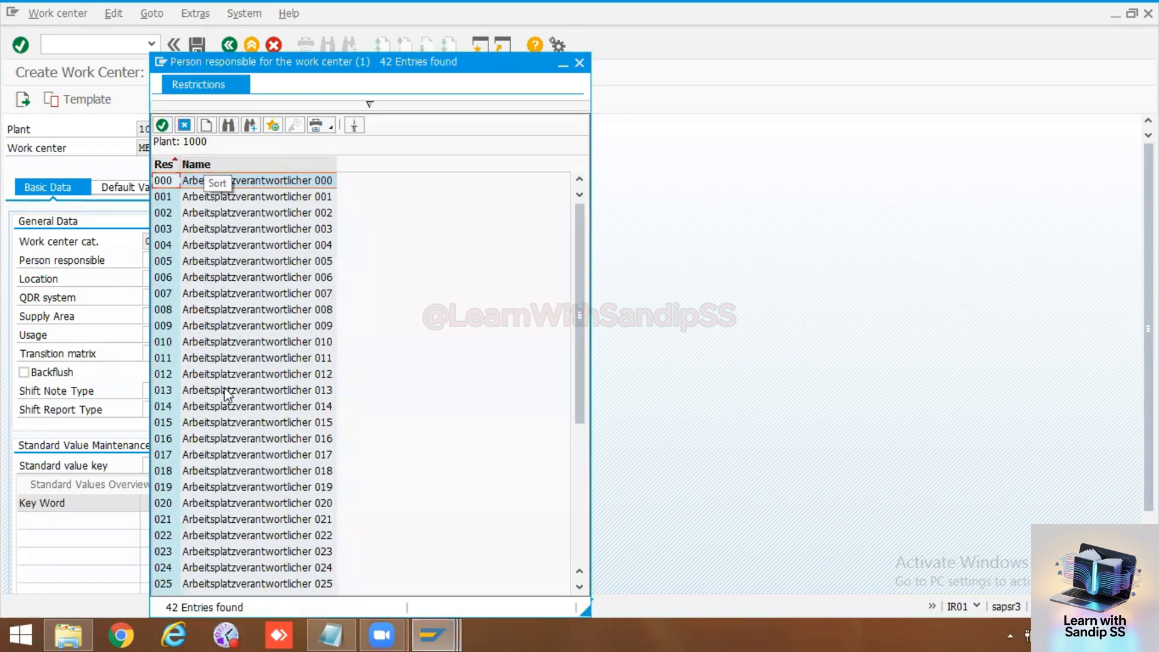
pyautogui.scroll(-5, 225, 392)
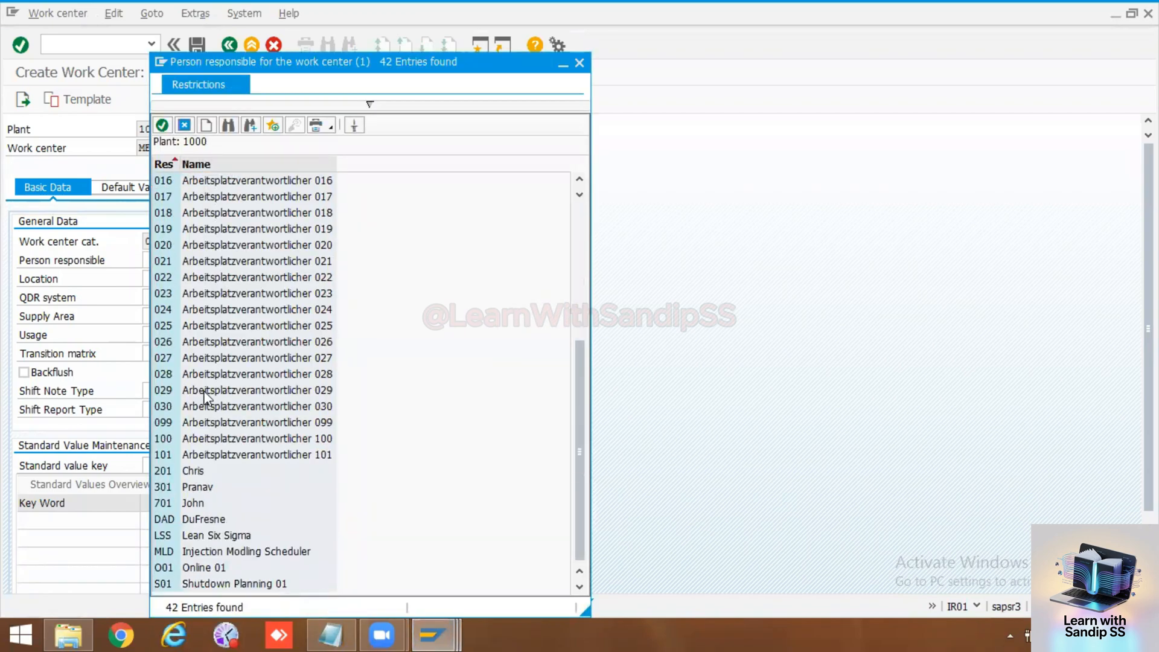
pyautogui.scroll(3, 204, 372)
pyautogui.scroll(-3, 204, 372)
pyautogui.doubleClick(164, 487)
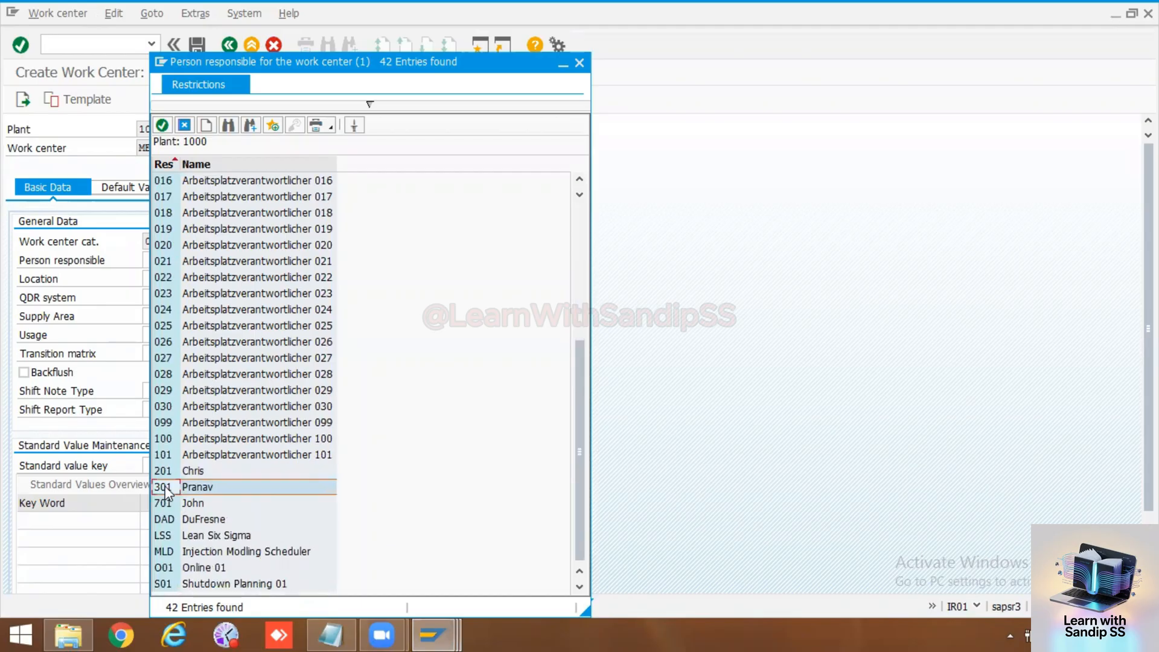
# Step: Examine the available locations for plant 1000 and close the list without choosing one
pyautogui.click(176, 279)
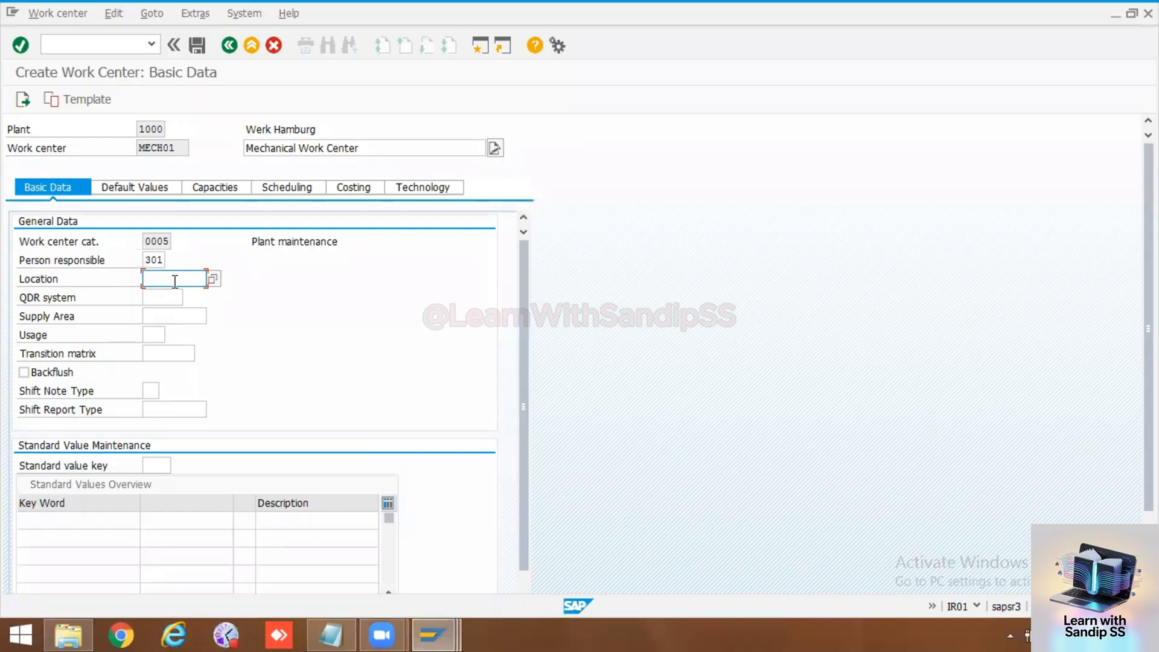
pyautogui.click(211, 280)
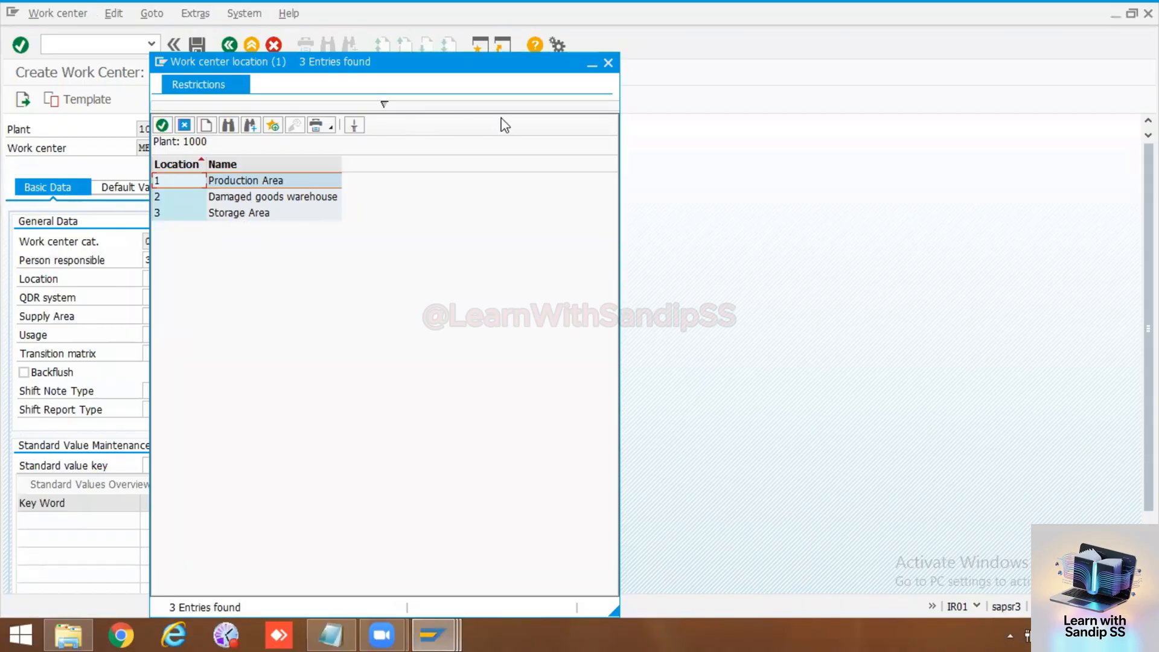
pyautogui.click(607, 63)
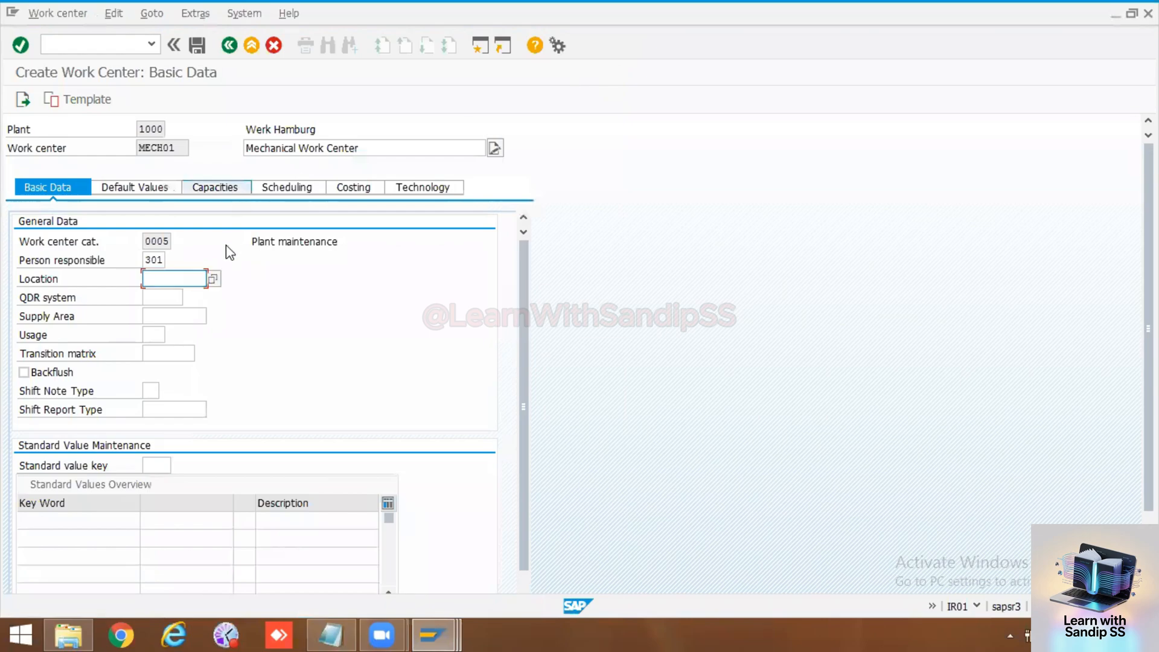
# Step: Switch to the customizing session, leave the person responsible entries and display the SAP Reference IMG
pyautogui.click(436, 630)
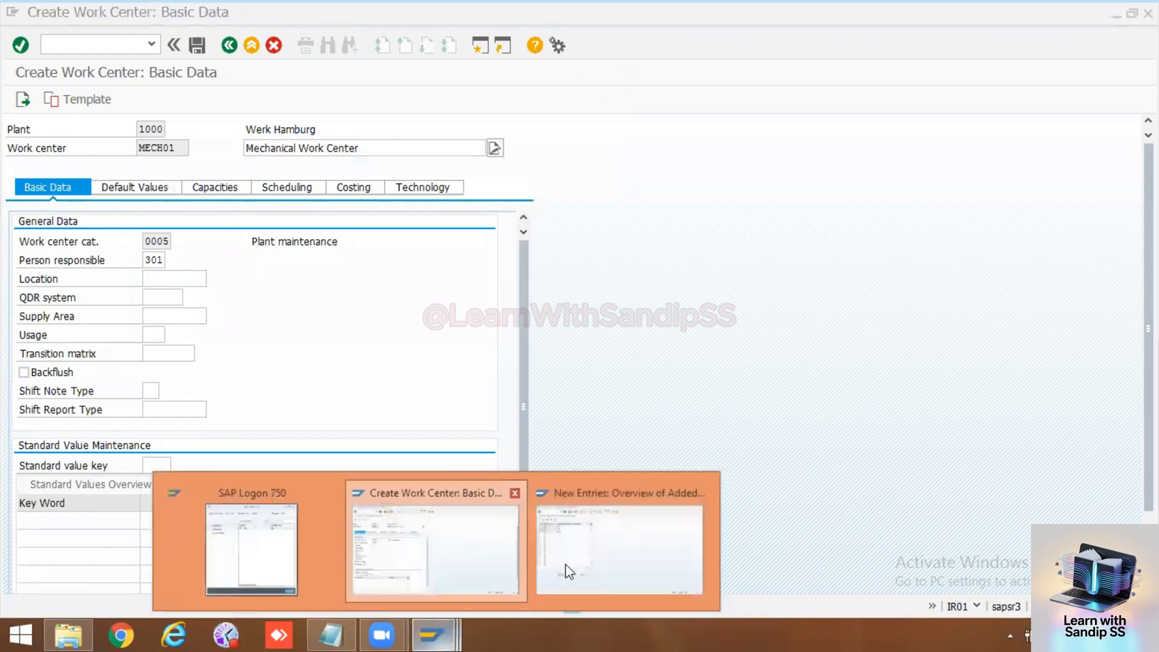
pyautogui.click(621, 553)
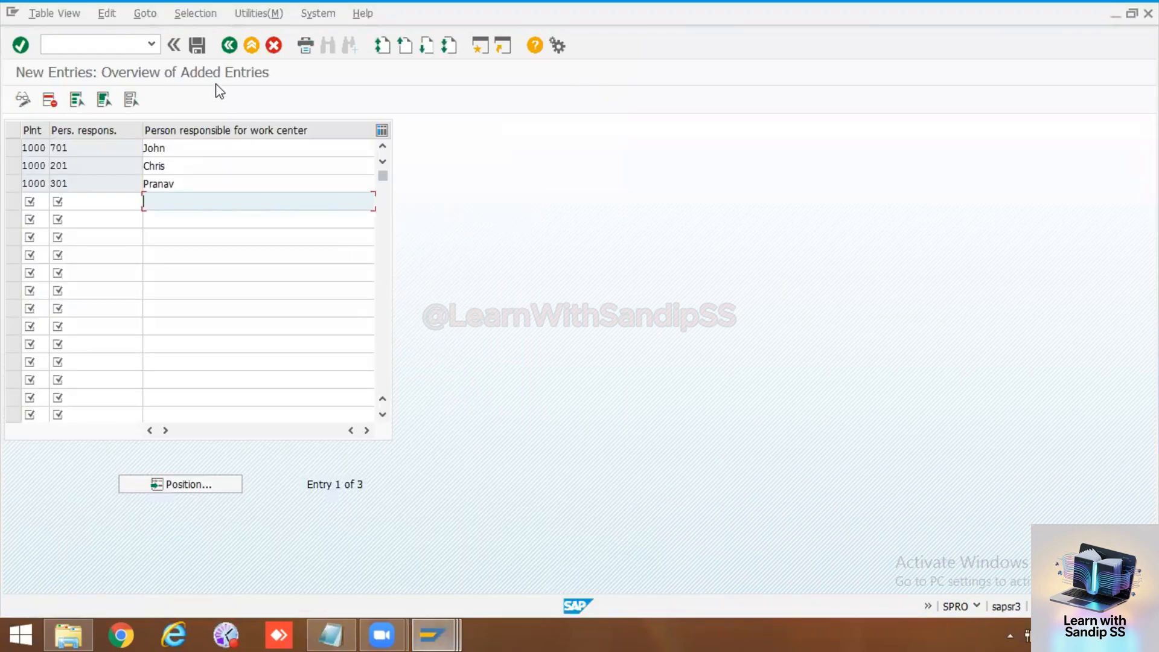
pyautogui.click(230, 45)
pyautogui.click(230, 46)
pyautogui.click(230, 46)
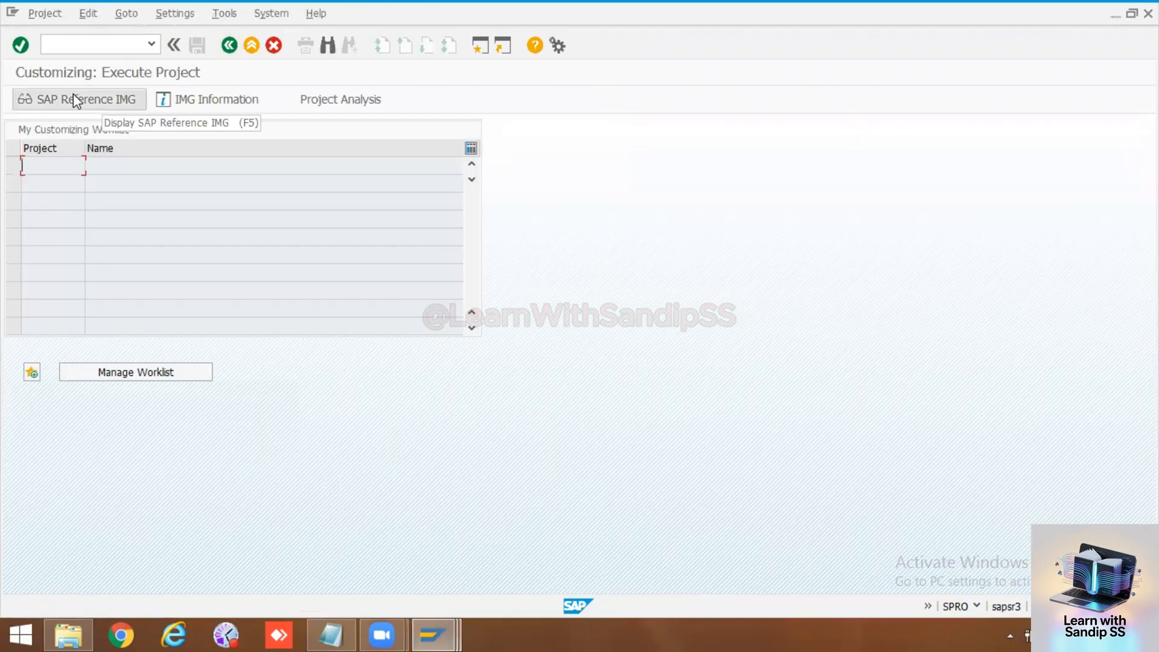
pyautogui.click(74, 95)
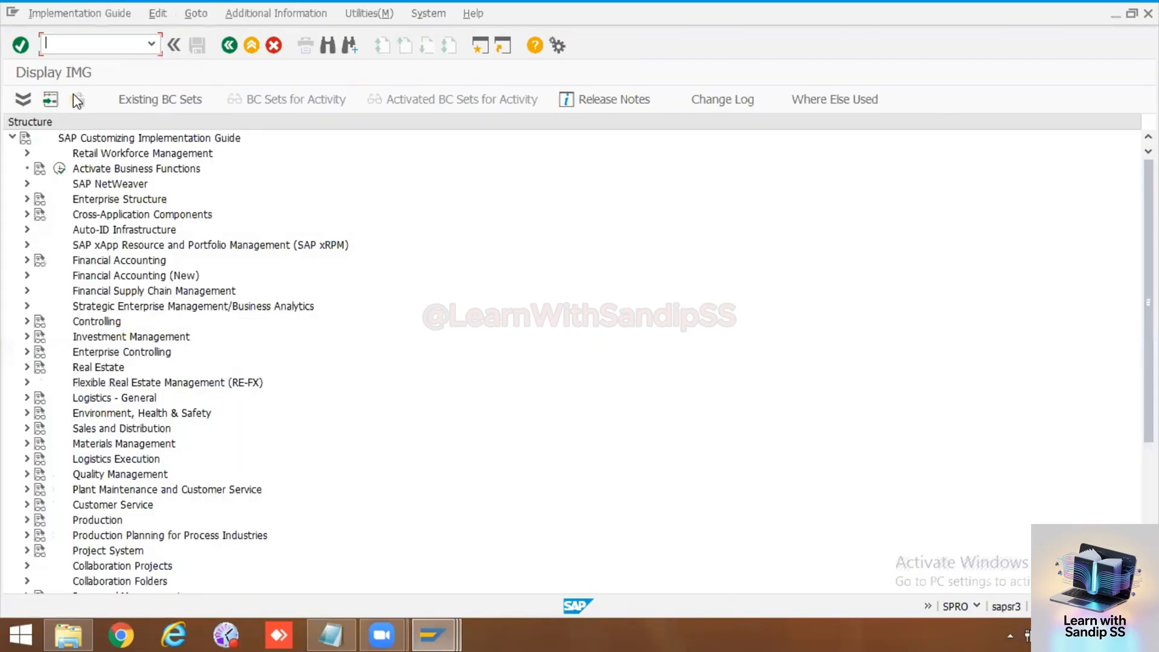
# Step: Open the Define Location activity under Enterprise Structure, Definition, Logistics - General
pyautogui.click(27, 198)
pyautogui.click(41, 230)
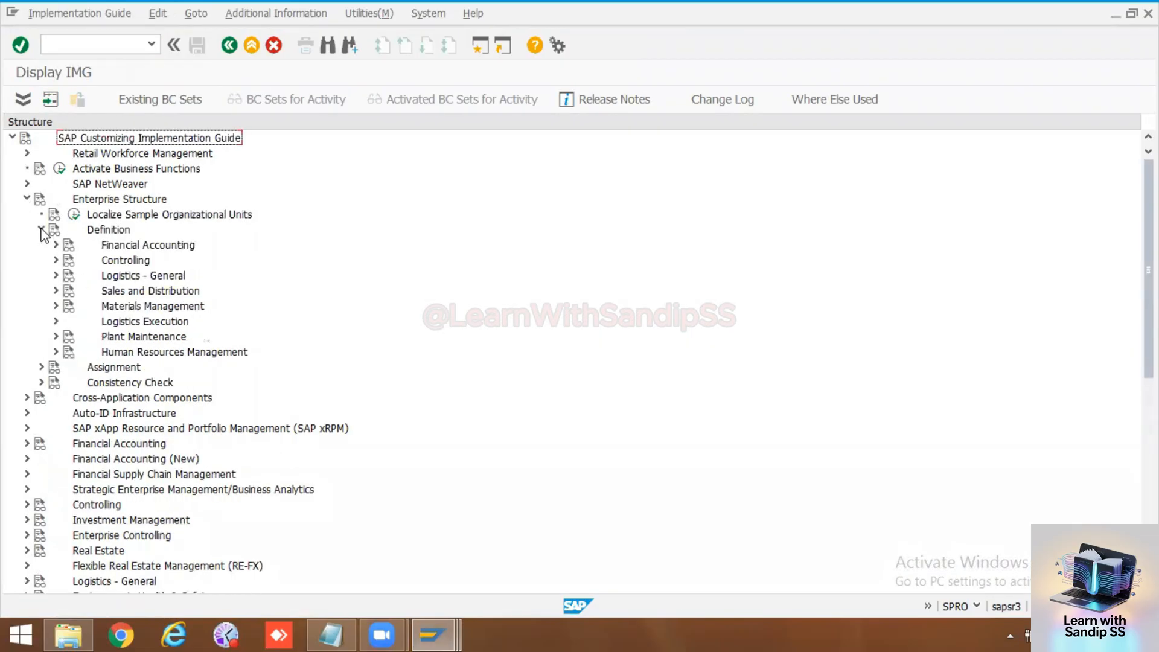
pyautogui.click(56, 275)
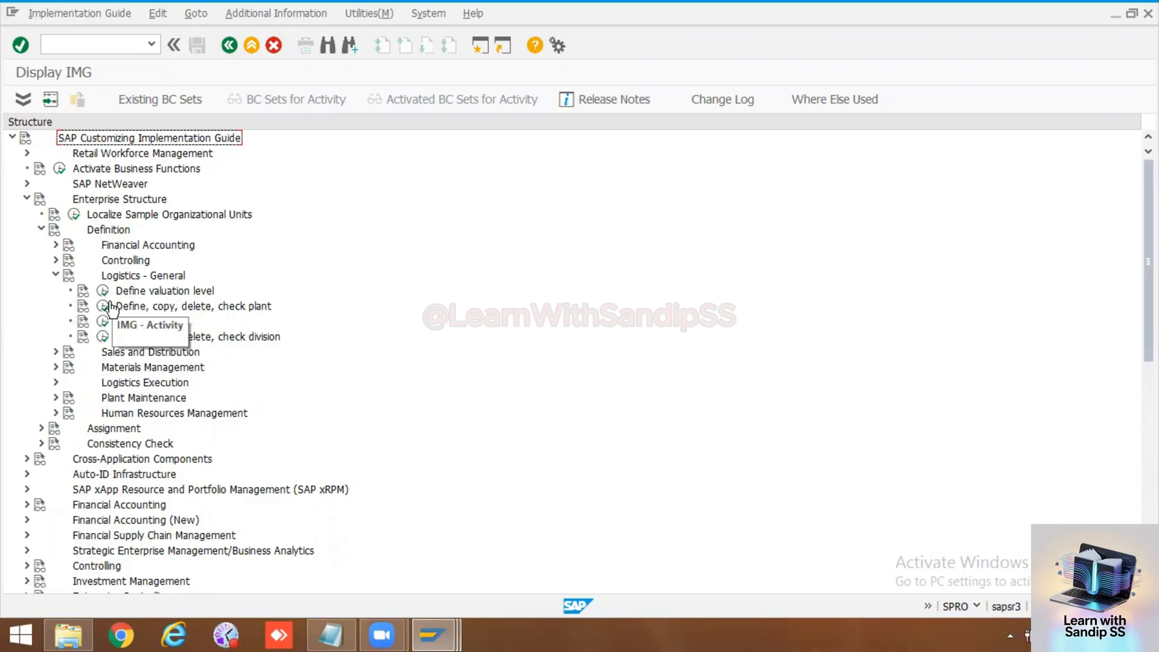
pyautogui.click(104, 323)
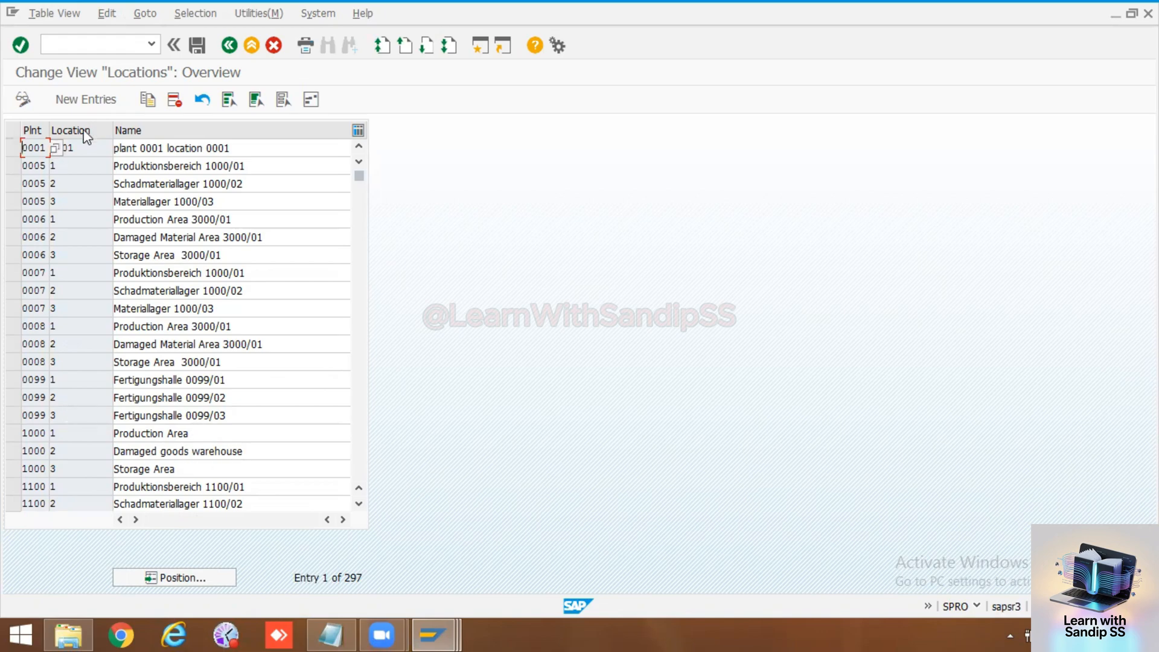
# Step: Create a new location entry for plant 1000 with location 101 and the name Engine shop
pyautogui.click(89, 99)
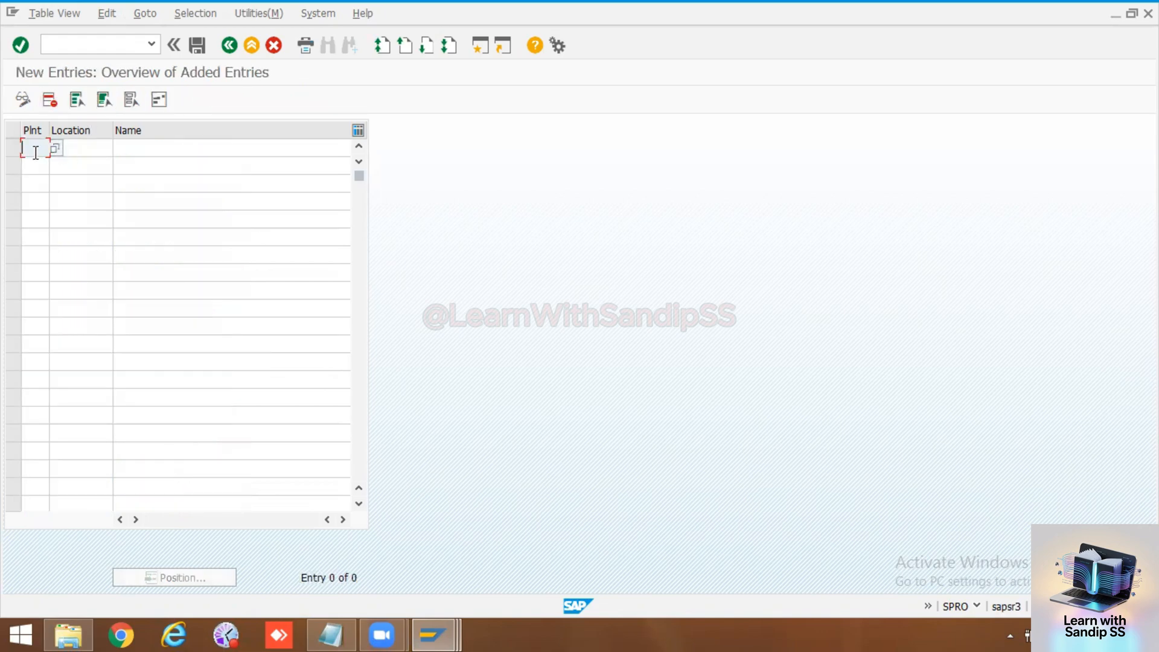
pyautogui.write('1000')
pyautogui.click(88, 150)
pyautogui.write('101')
pyautogui.click(180, 148)
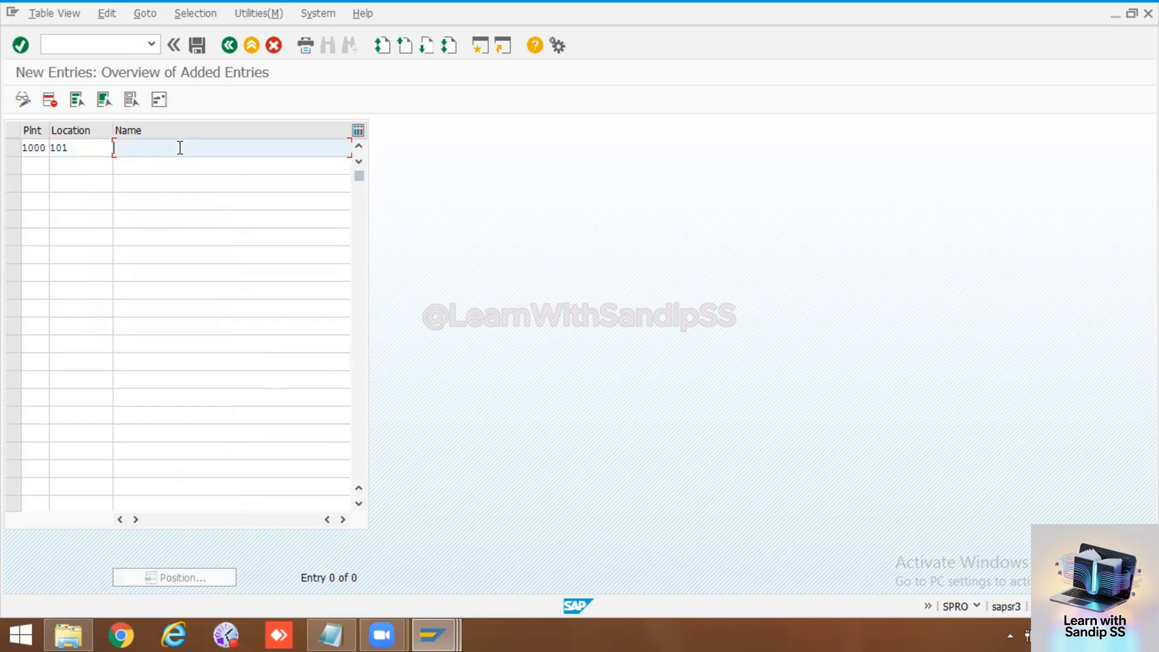
pyautogui.write('Engine shop')
# Step: Add a second entry for plant 1000 with location 201 and the name Paint shop
pyautogui.click(32, 160)
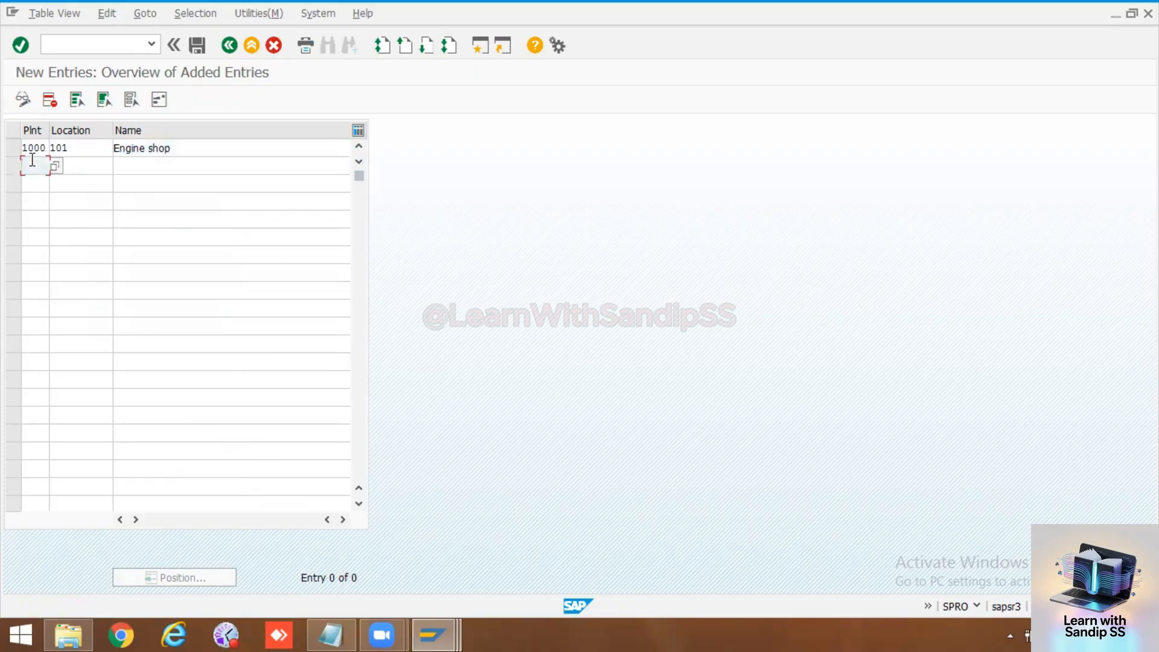
pyautogui.write('1000')
pyautogui.click(67, 162)
pyautogui.write('201')
pyautogui.click(128, 172)
pyautogui.write('Pa')
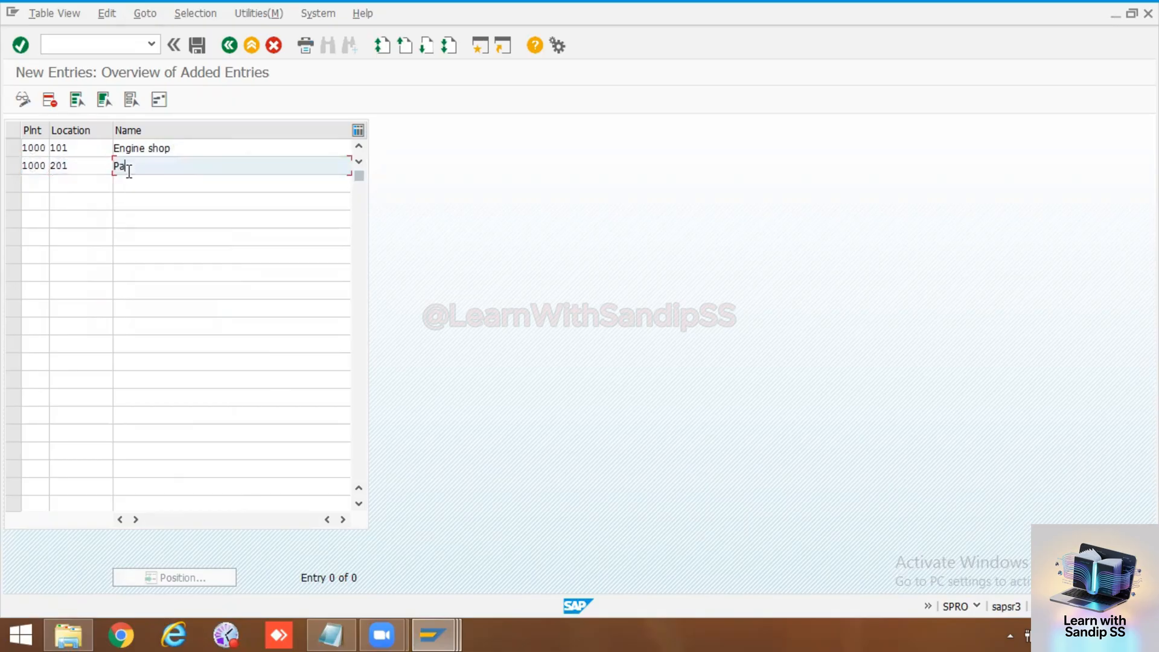
pyautogui.write('int shop')
# Step: Add a third entry for plant 1000 with location 301 and the name Press shop
pyautogui.click(34, 186)
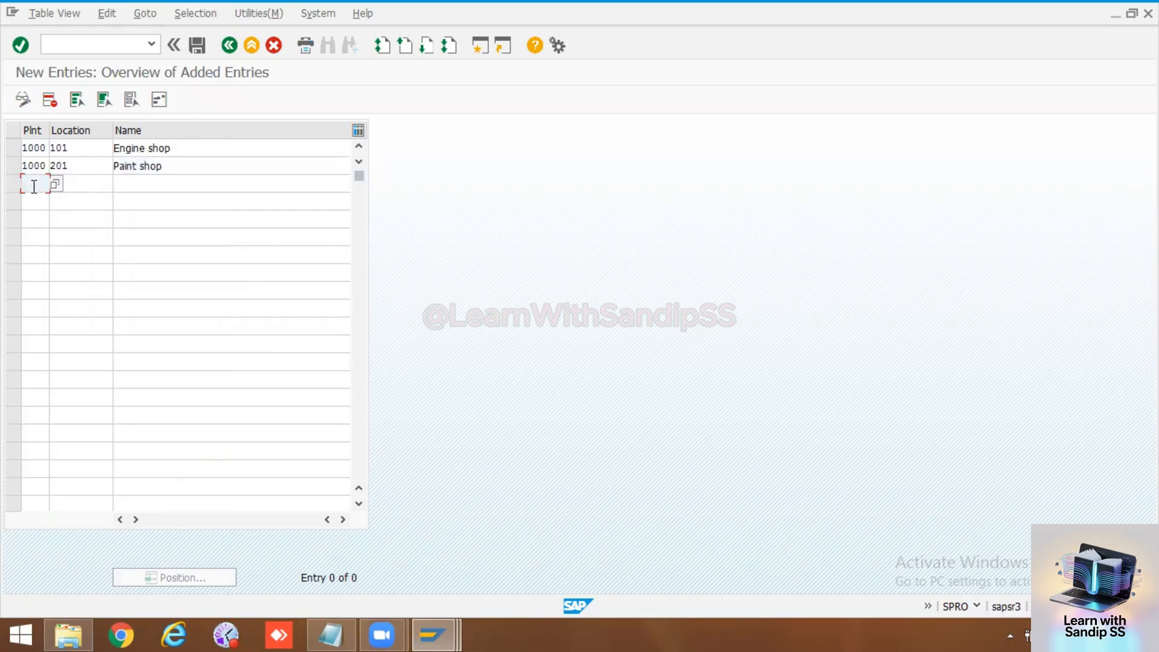
pyautogui.click(88, 185)
pyautogui.write('301')
pyautogui.click(142, 182)
pyautogui.write('Pre')
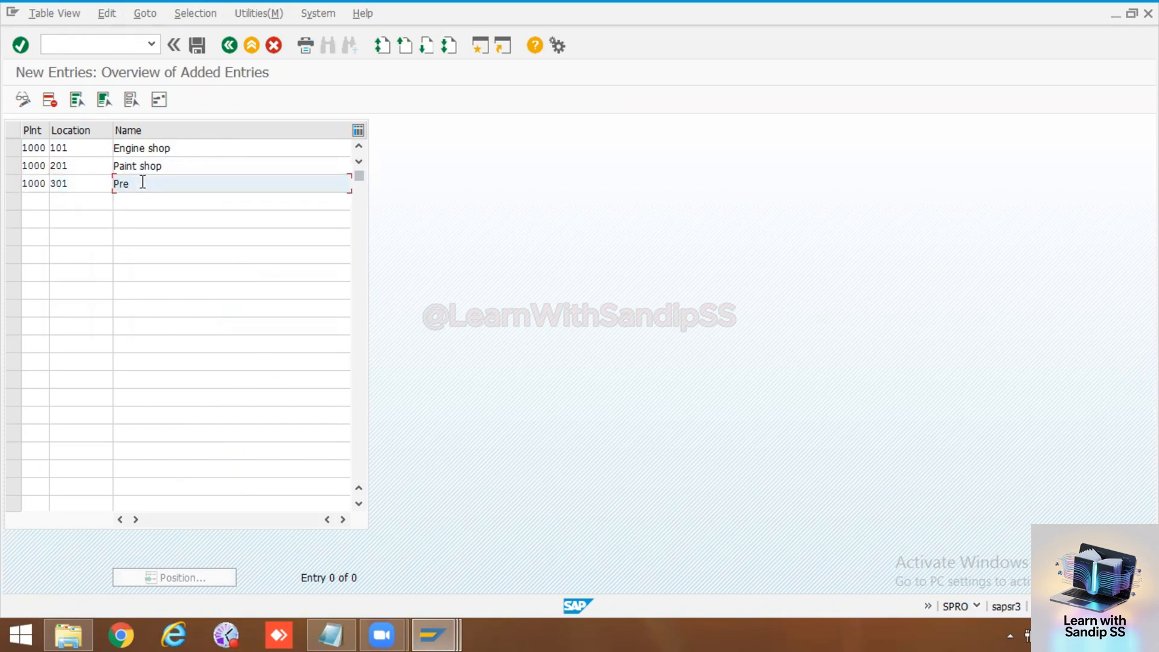
pyautogui.write('ss shop')
pyautogui.click(162, 235)
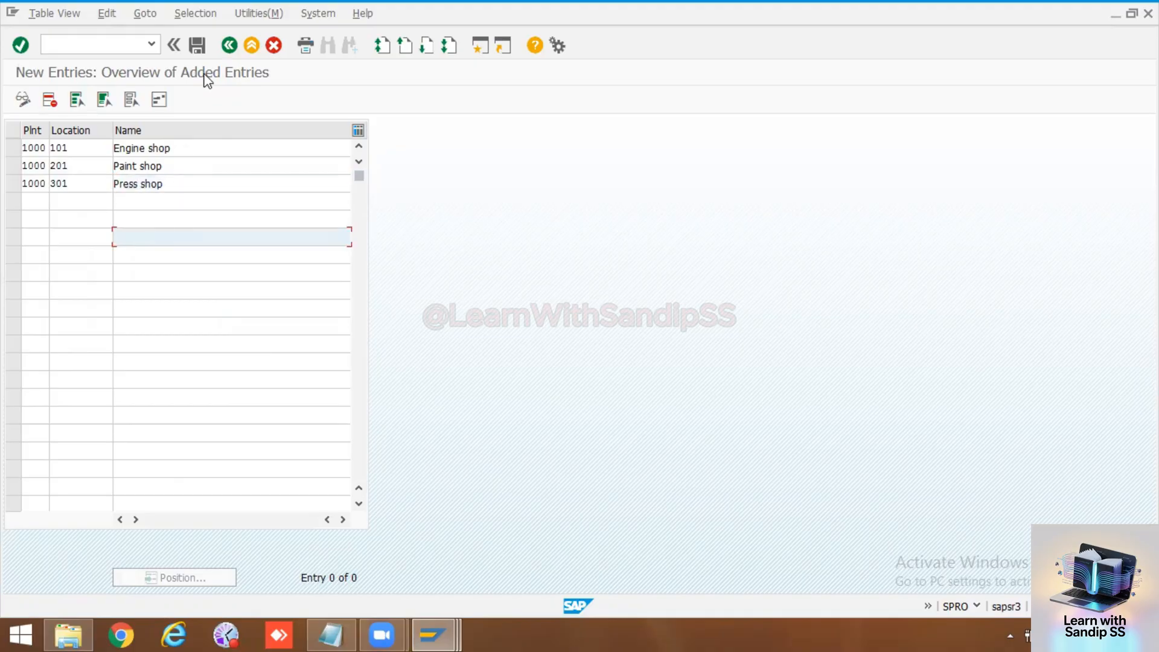
# Step: Start saving the new locations and set the country to IN in the address of location 101
pyautogui.click(198, 47)
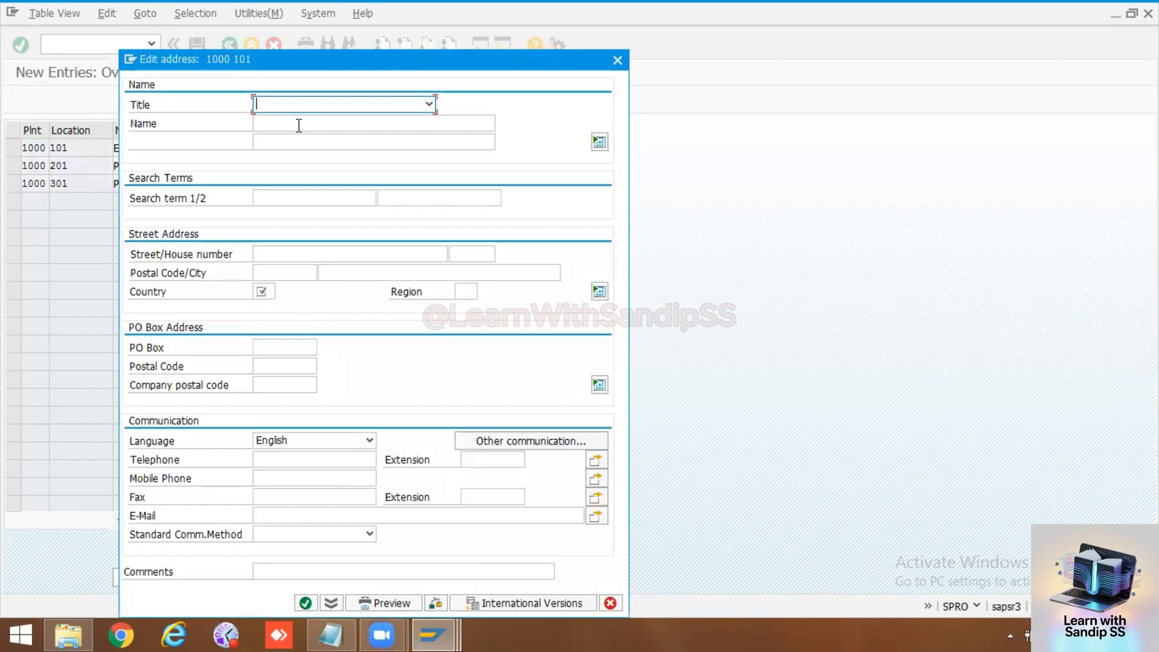
pyautogui.click(271, 289)
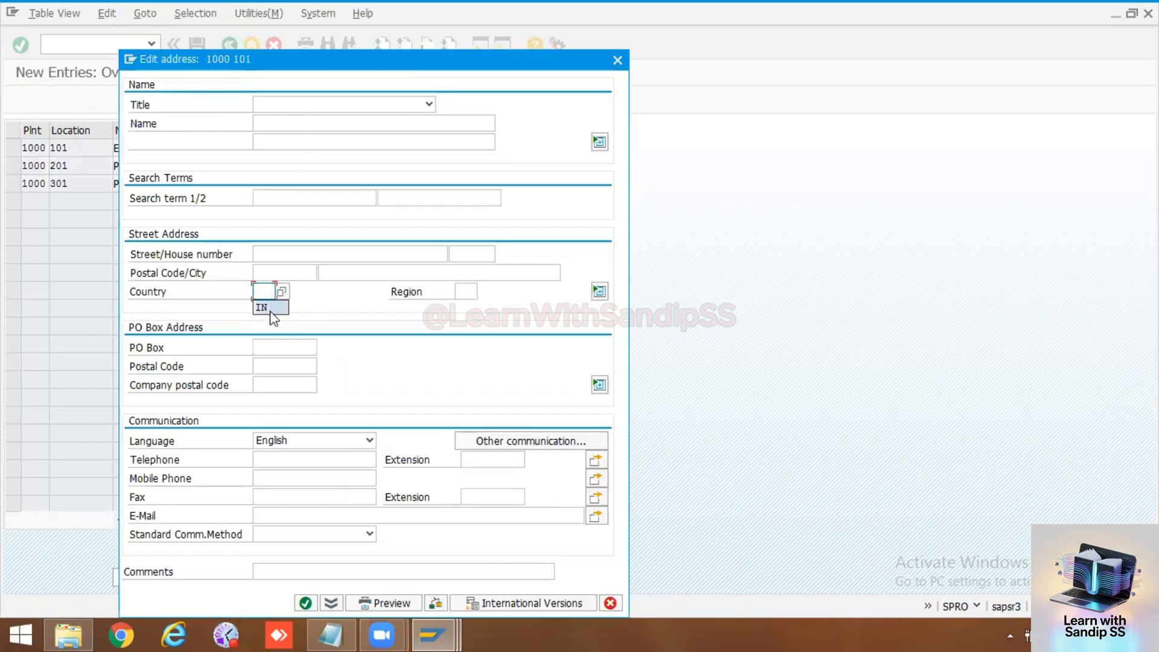
pyautogui.click(269, 308)
pyautogui.click(305, 603)
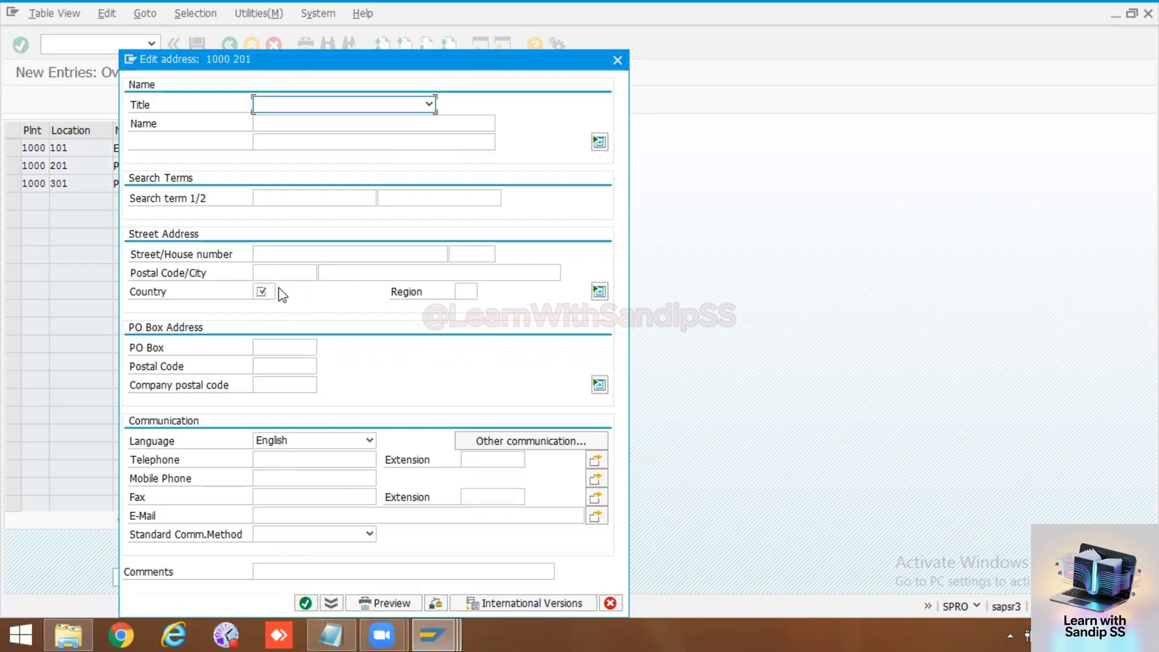
# Step: Set the country to IN for locations 201 and 301, and save the entries under the PM Training customizing request
pyautogui.click(263, 292)
pyautogui.write('IN')
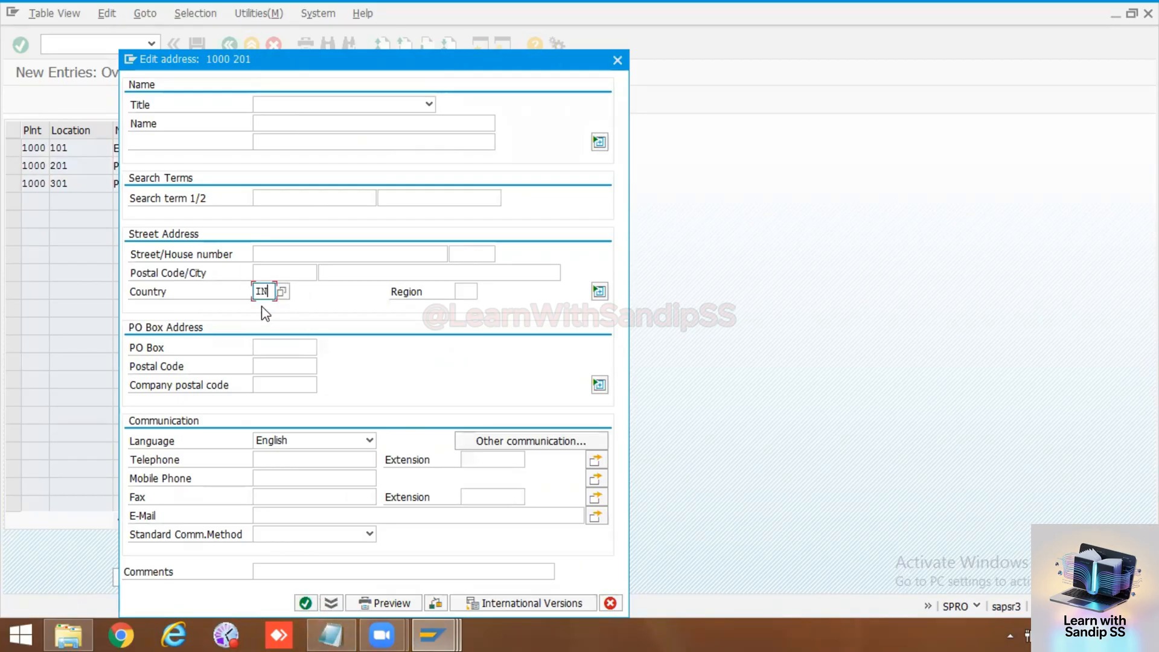
pyautogui.click(306, 601)
pyautogui.click(271, 292)
pyautogui.click(261, 309)
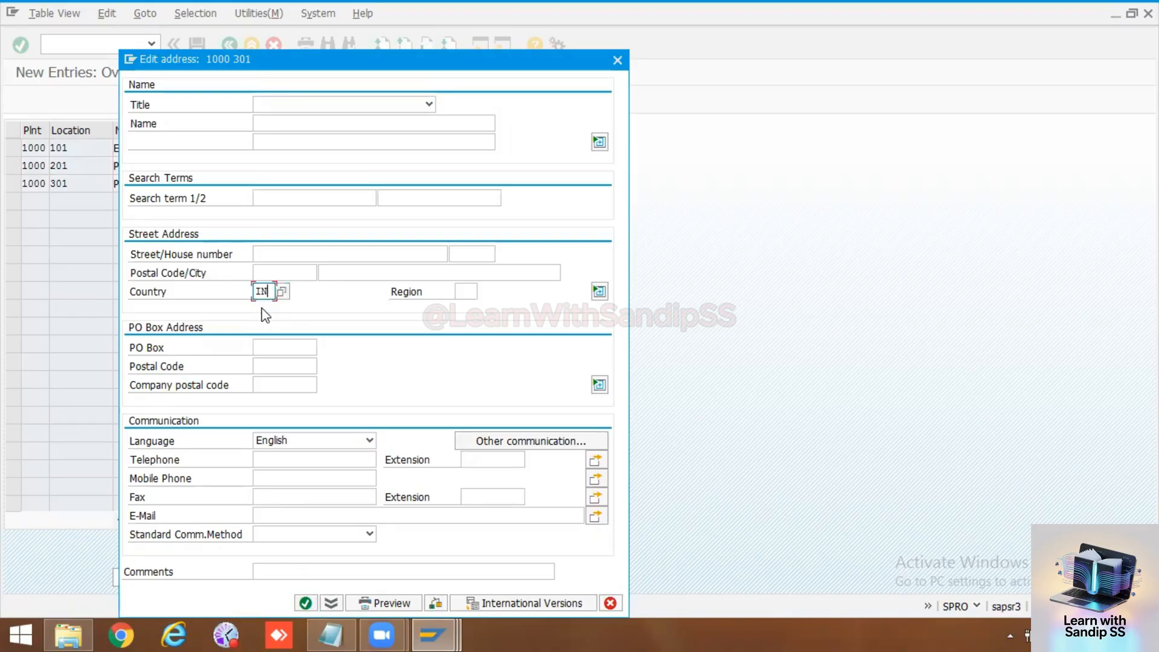
pyautogui.click(305, 603)
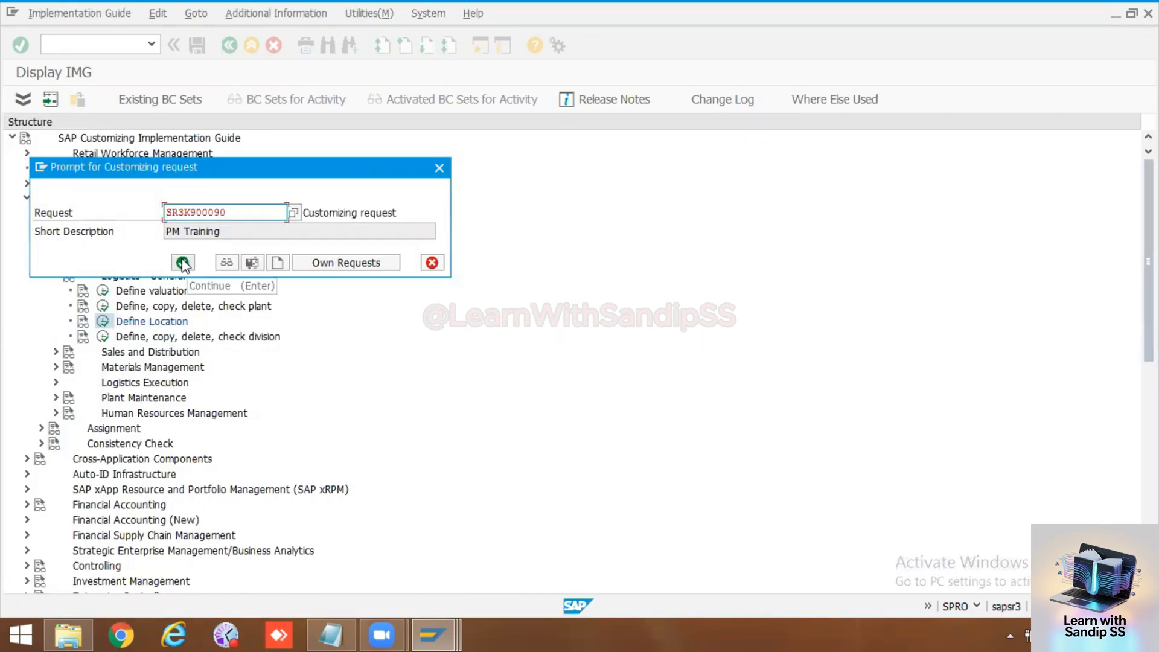
pyautogui.click(183, 263)
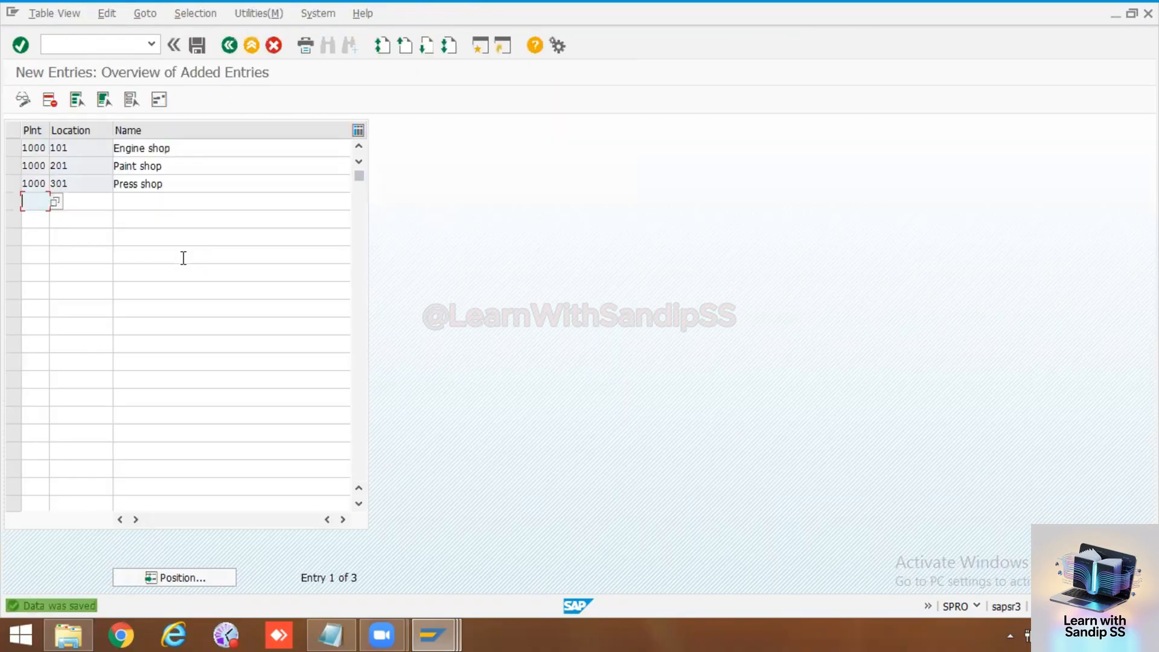
# Step: Copy the block of three new location entries with their plant, location code and name
pyautogui.click(143, 206)
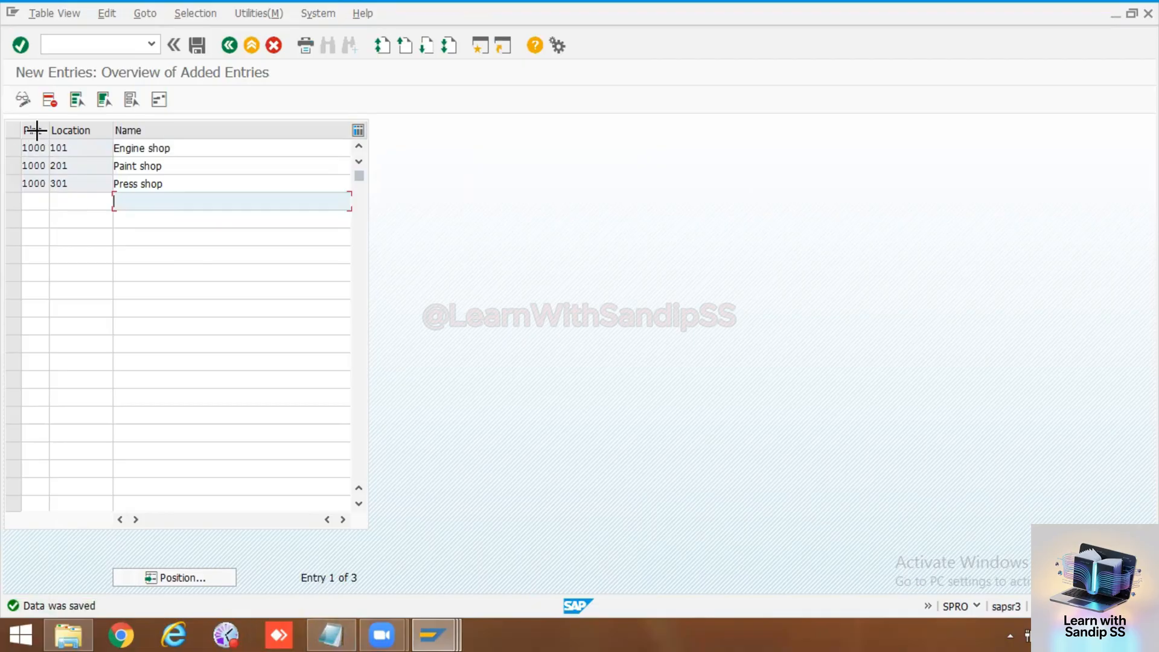
pyautogui.hotkey('ctrl', 'y')
pyautogui.moveTo(22, 140); pyautogui.dragTo(176, 184)
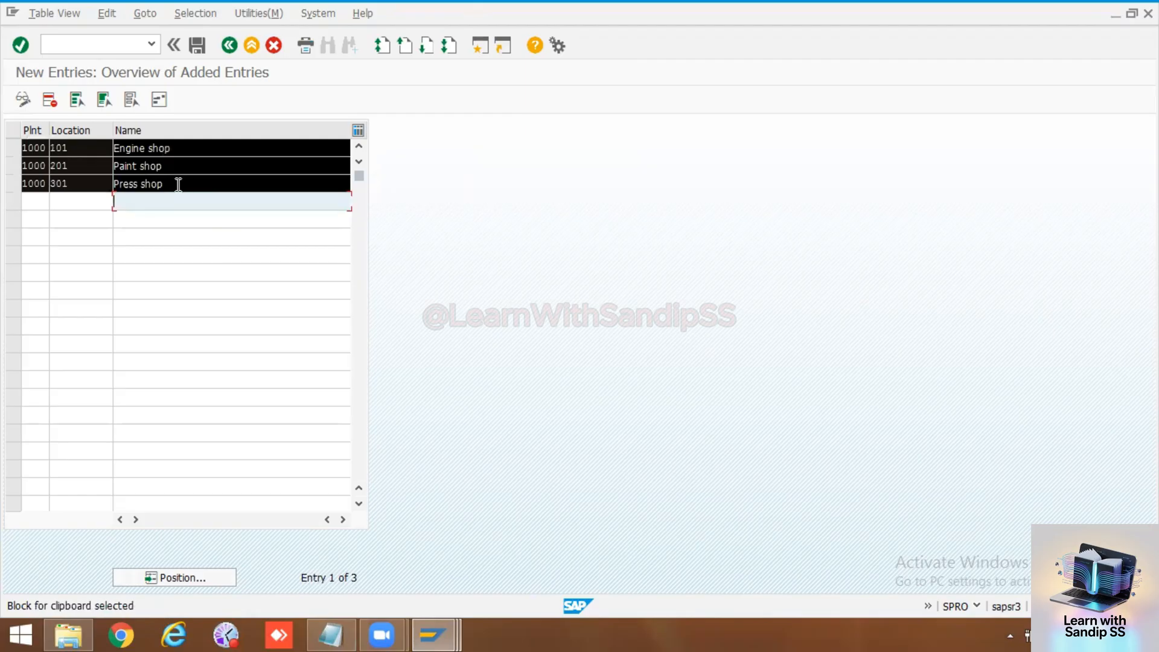
pyautogui.hotkey('ctrl', 'c')
# Step: Switch to the PM notes in Notepad, add a Location heading below the persons responsible, and paste the copied location entries under it
pyautogui.click(330, 634)
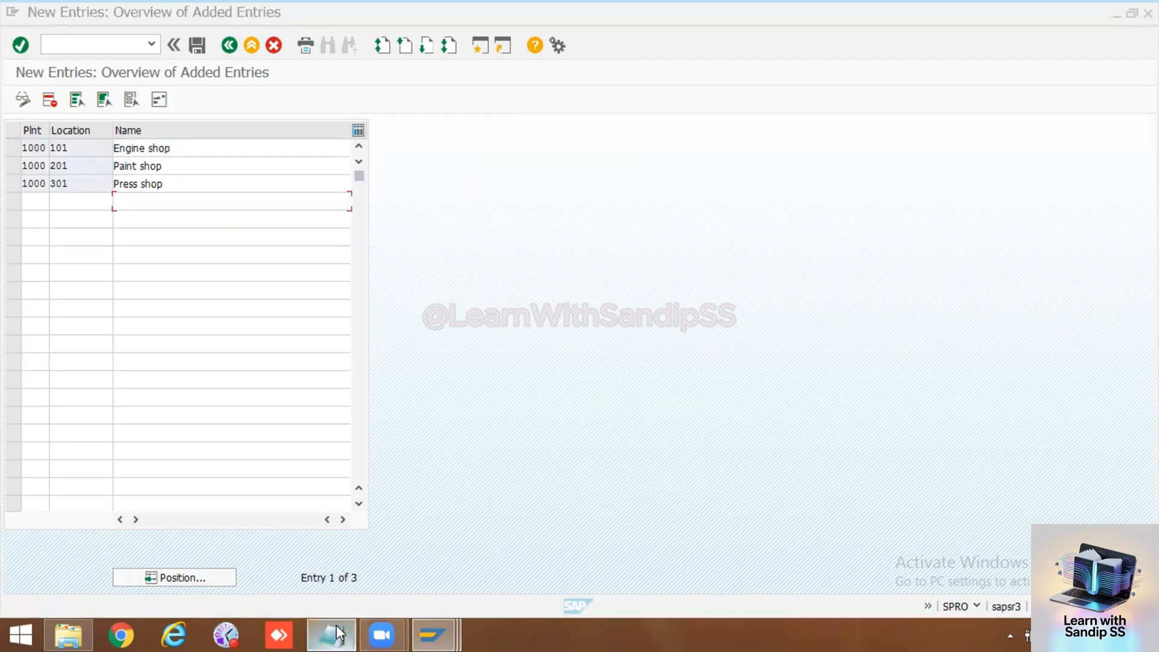
pyautogui.click(178, 581)
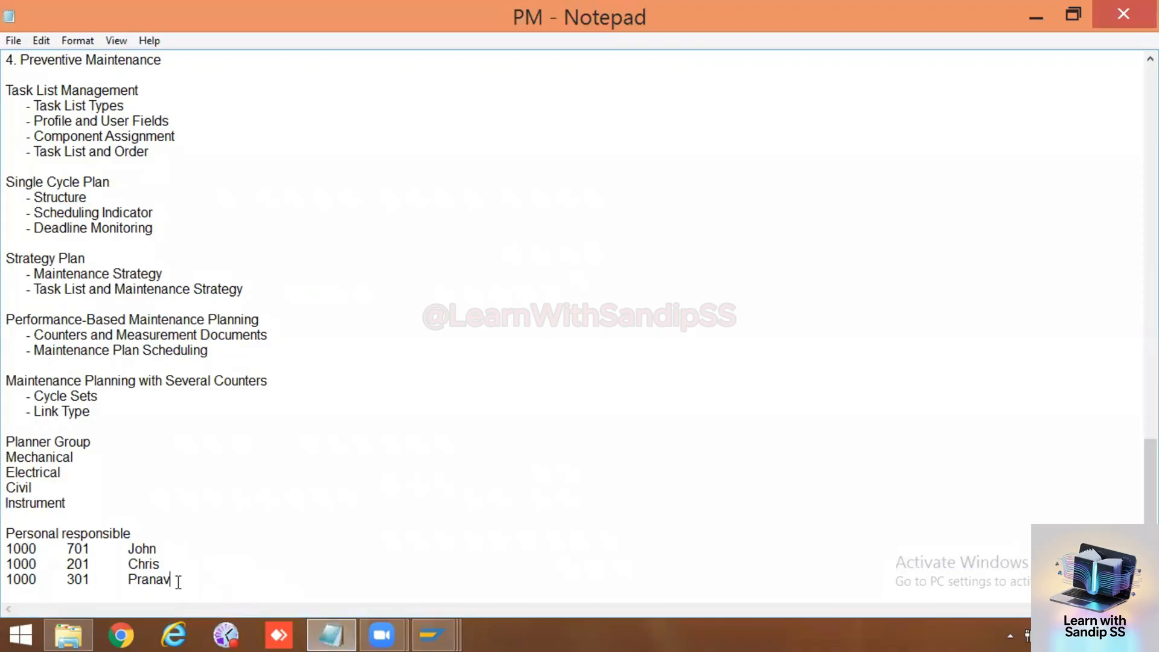
pyautogui.press('Return')
pyautogui.press('Return')
pyautogui.write('L')
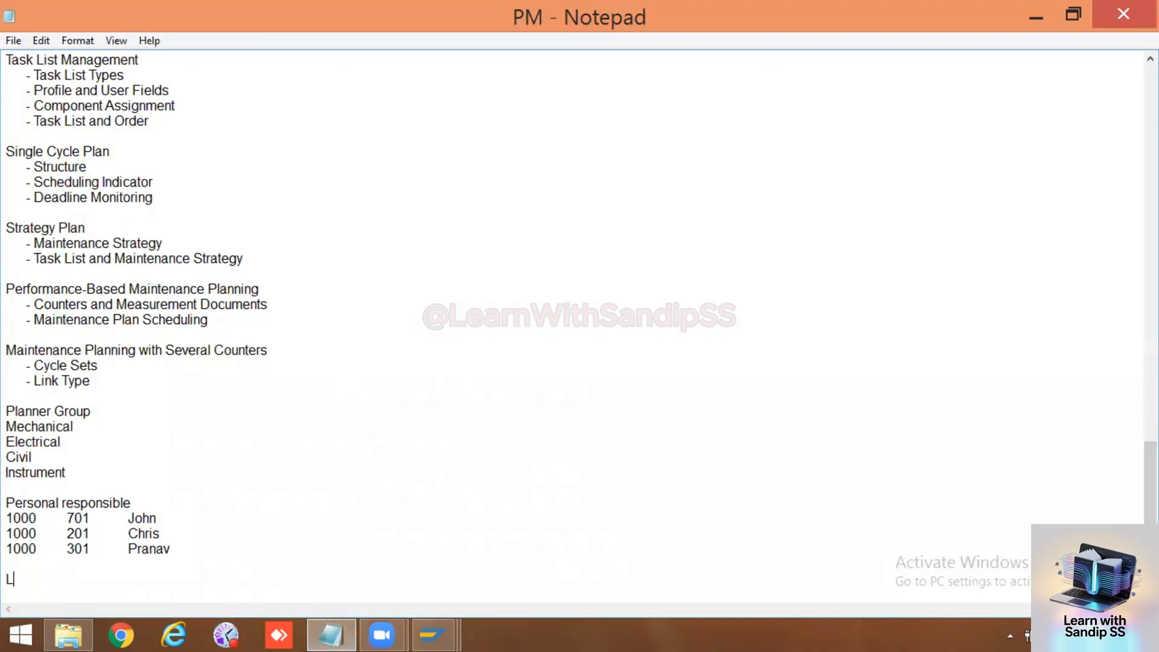
pyautogui.write('ocation')
pyautogui.press('Return')
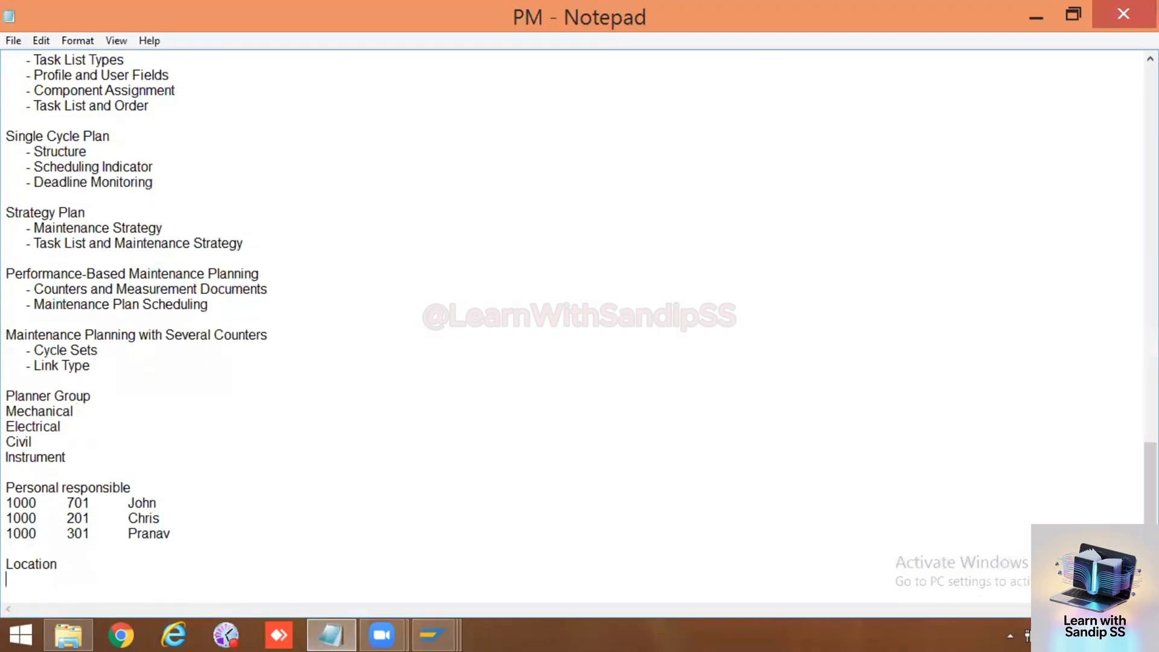
pyautogui.press('Return')
pyautogui.hotkey('ctrl', 'v')
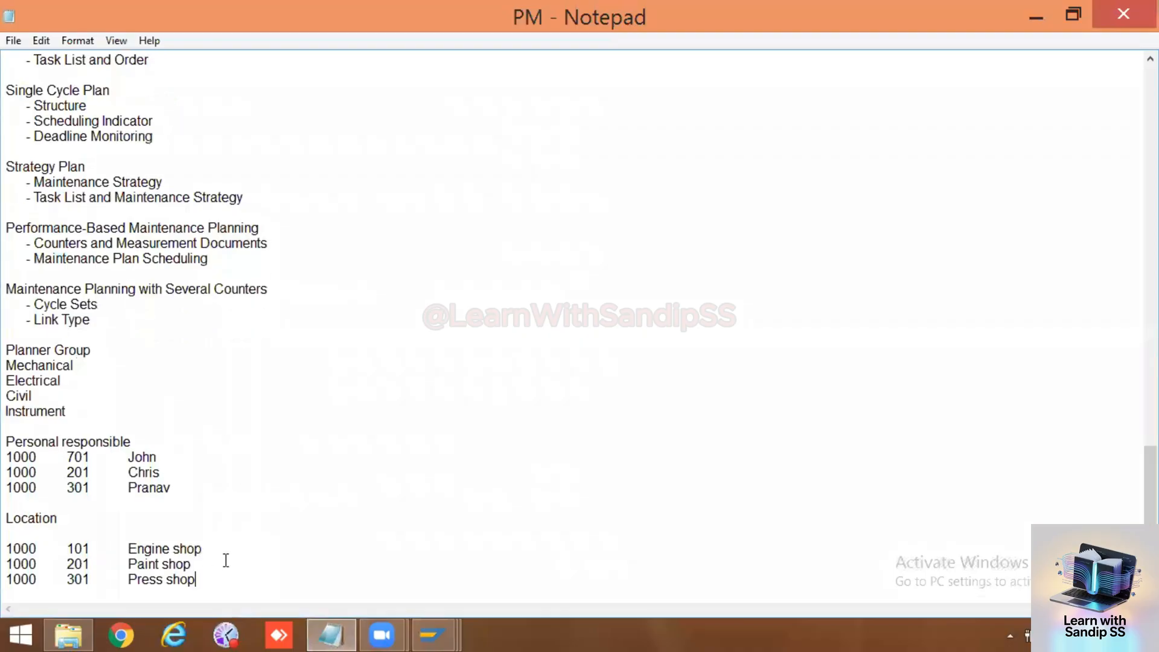
pyautogui.press('Return')
pyautogui.press('Return')
# Step: Switch back to the Create Work Center window in SAP and set the location to 101, Engine shop
pyautogui.click(434, 632)
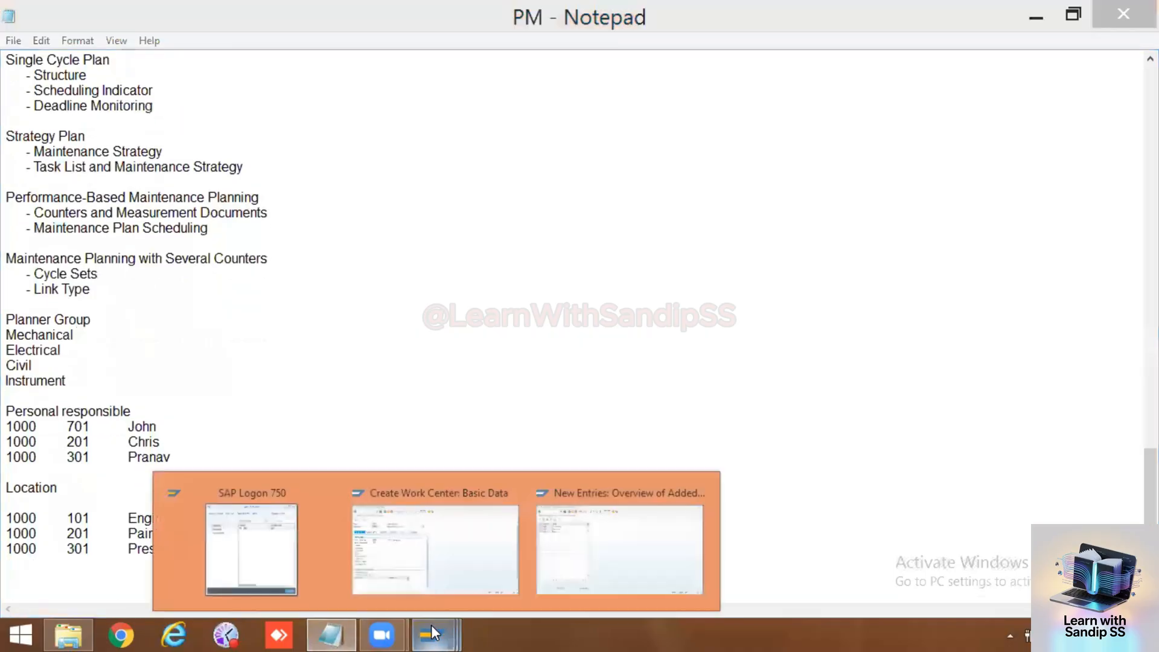
pyautogui.click(414, 562)
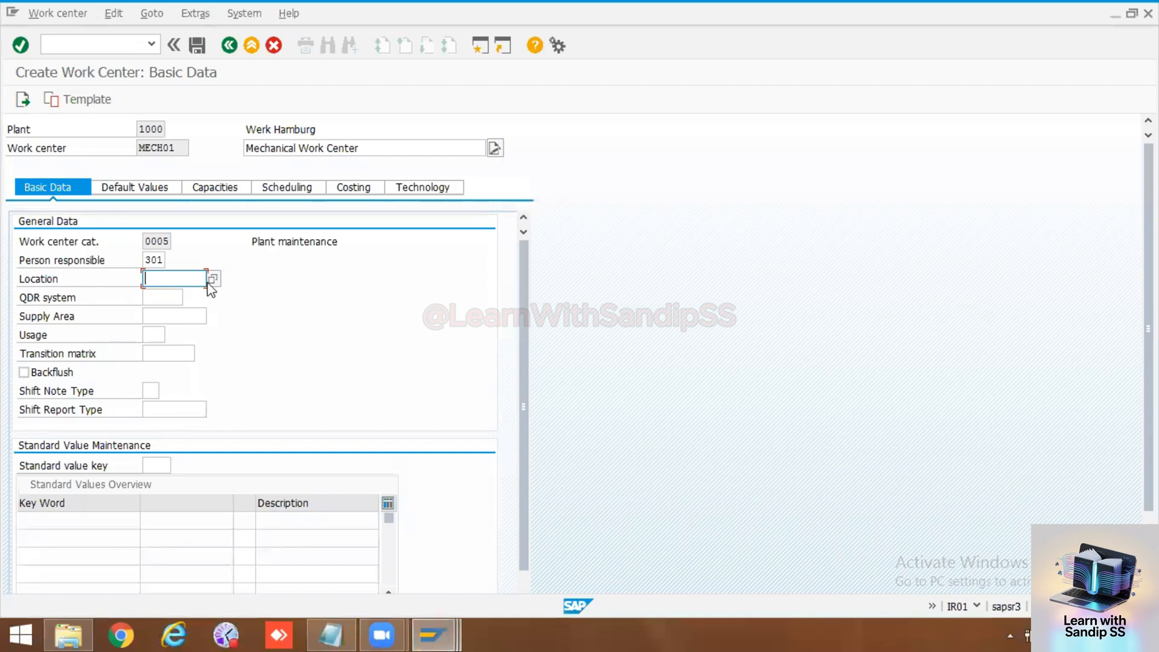
pyautogui.press('F4')
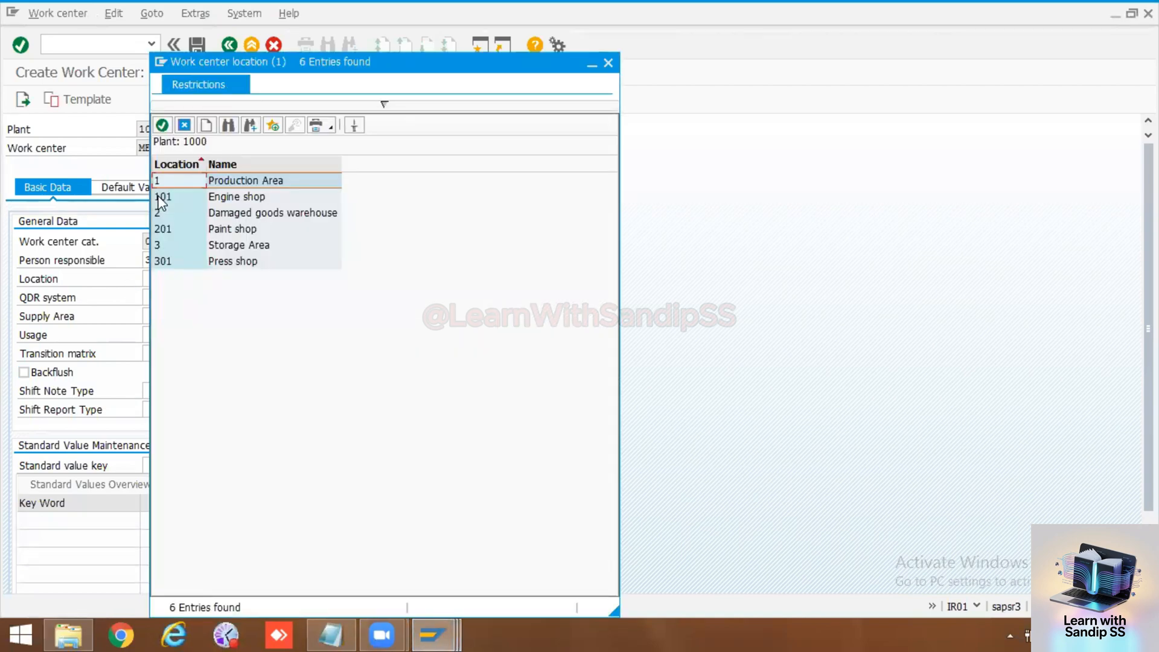
pyautogui.click(158, 197)
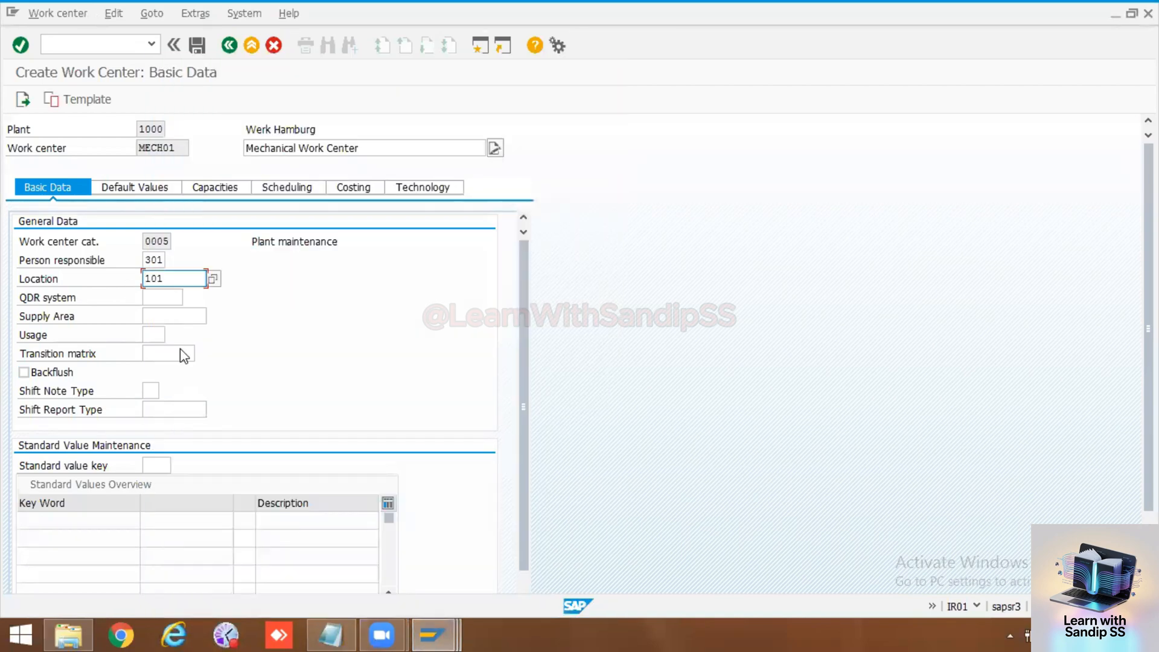
# Step: Set the work center's task list usage to 004, Only maintenance task lists
pyautogui.click(160, 297)
pyautogui.click(156, 334)
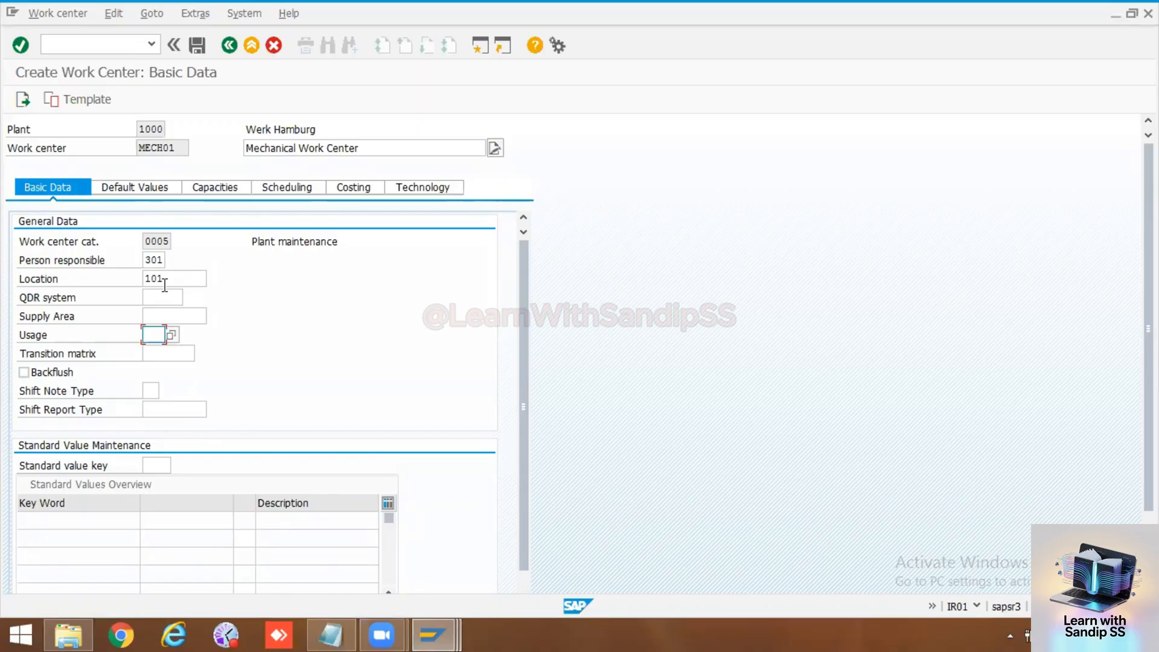
pyautogui.click(153, 351)
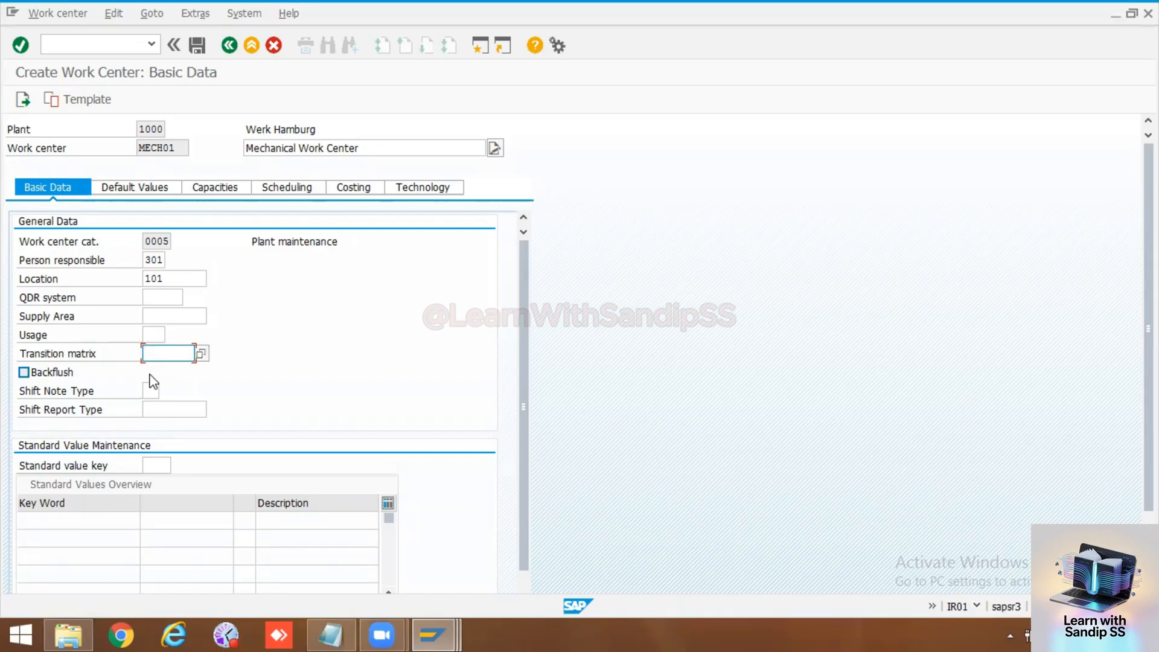
pyautogui.click(156, 335)
pyautogui.click(171, 336)
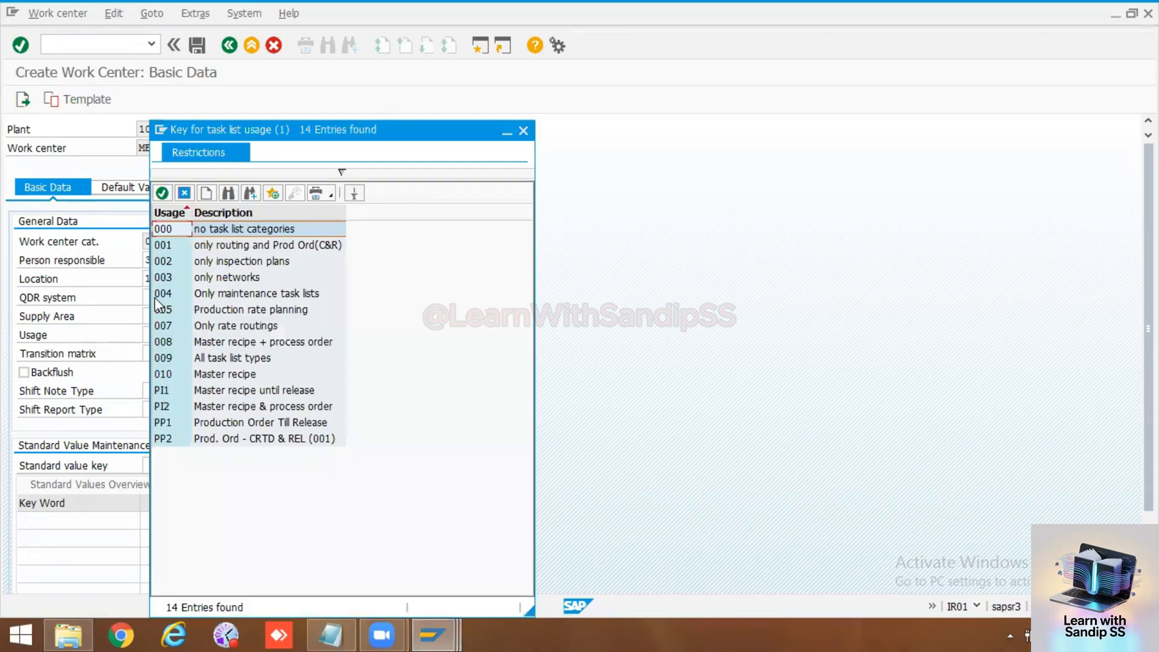
pyautogui.doubleClick(165, 292)
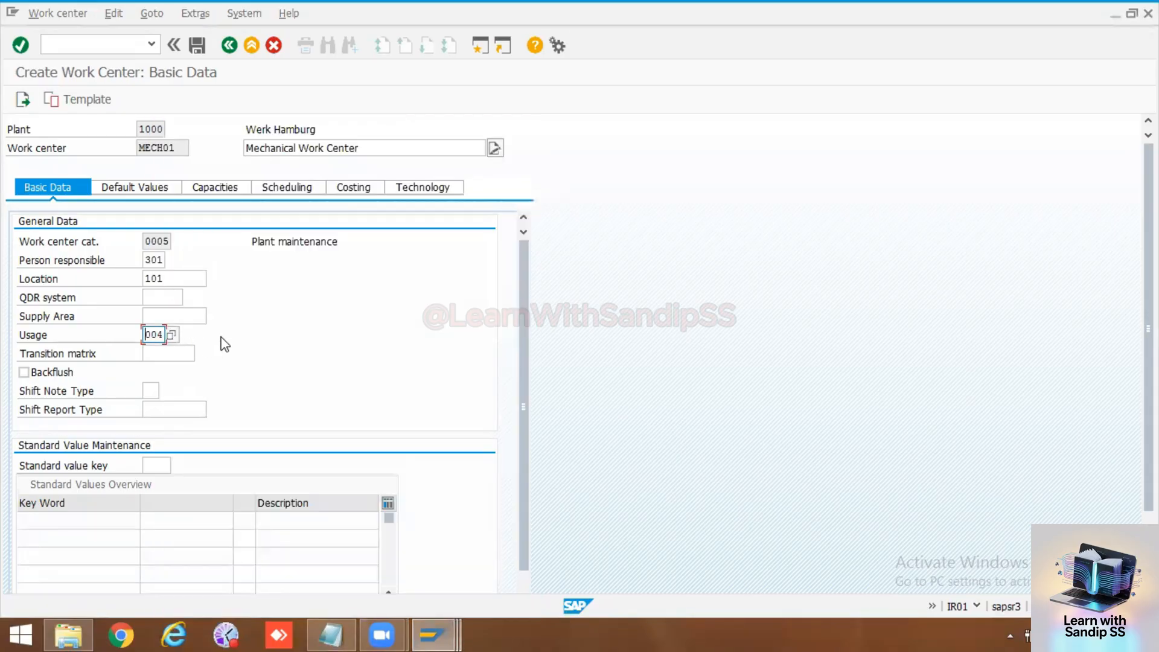
# Step: Set the control key in the operation default values to PM01
pyautogui.click(160, 191)
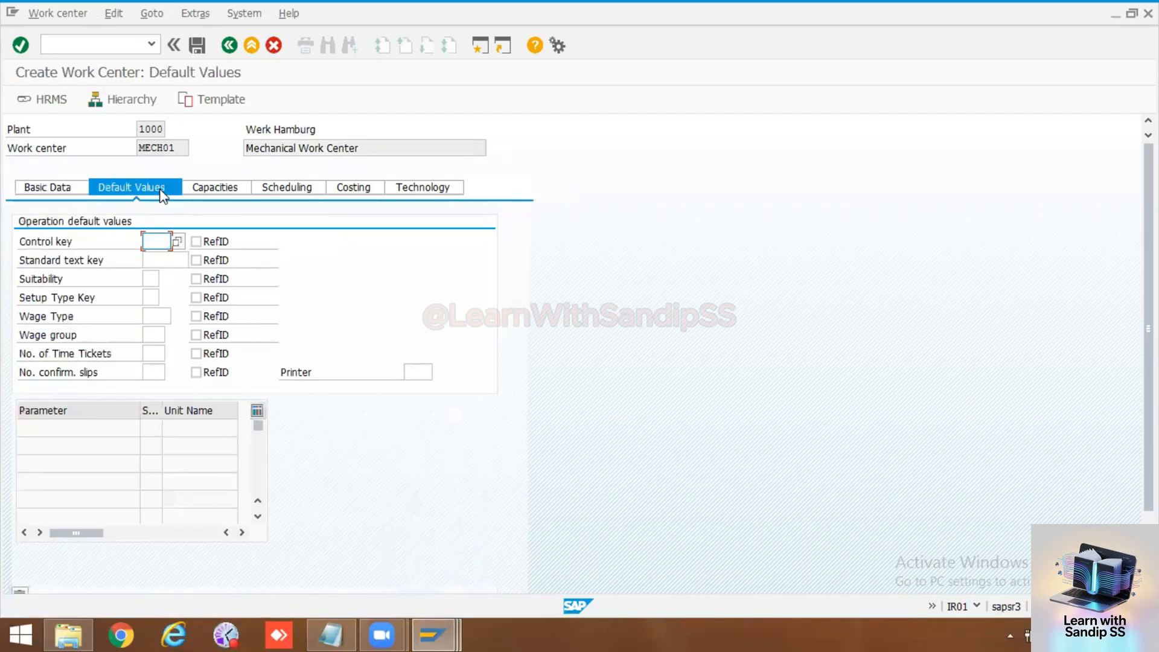
pyautogui.click(162, 241)
pyautogui.click(159, 258)
# Step: Assign capacity category 002 to the work center's capacities with SAP008 as the other formula, and confirm the entries
pyautogui.click(205, 187)
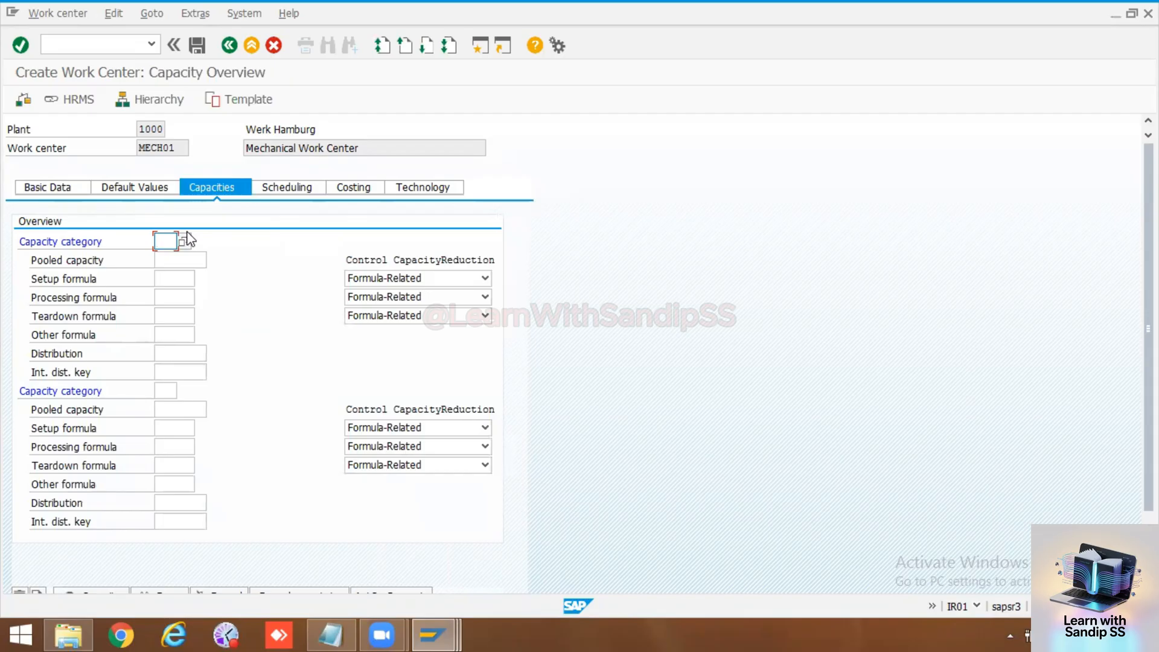
pyautogui.click(165, 241)
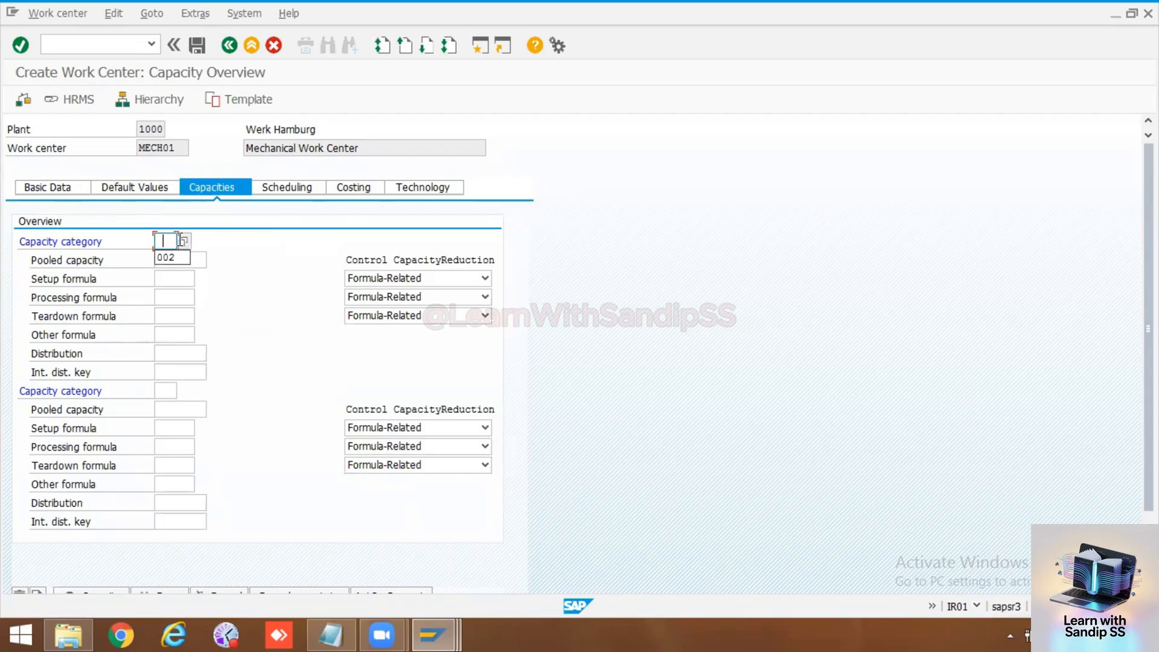
pyautogui.click(173, 259)
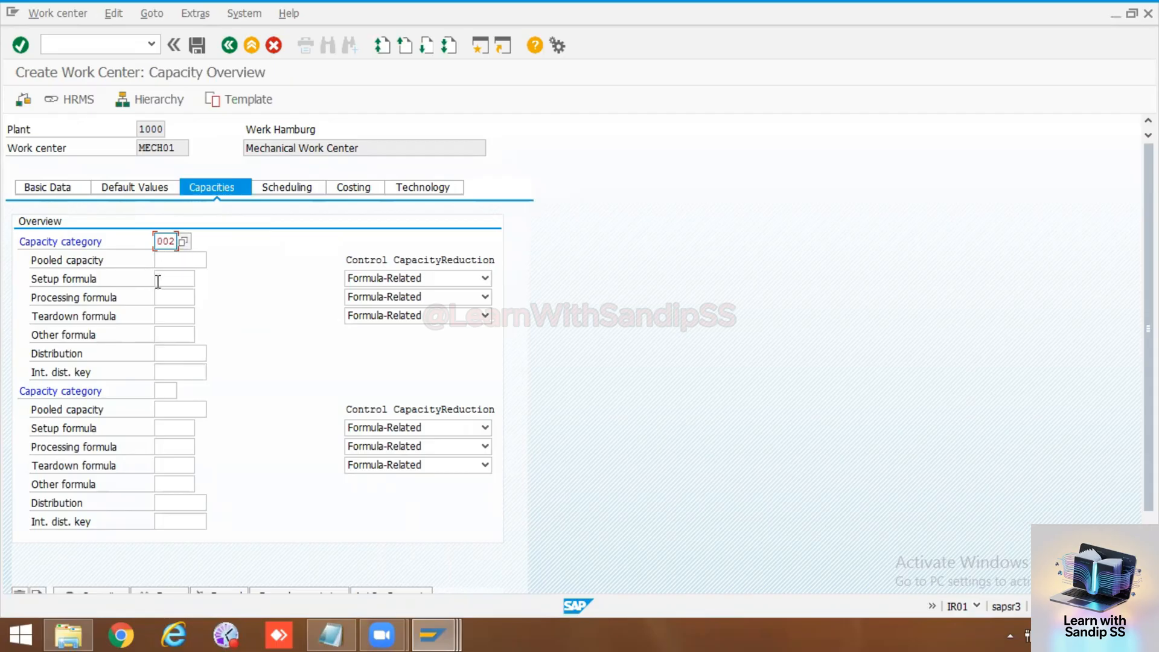
pyautogui.click(166, 335)
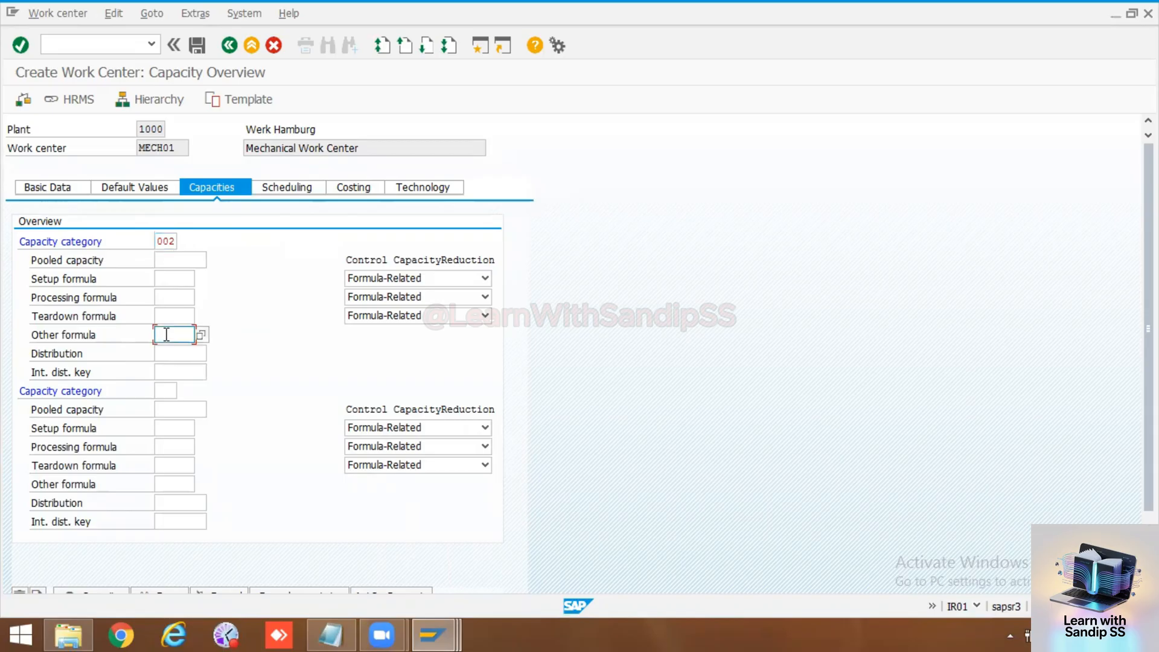
pyautogui.click(166, 335)
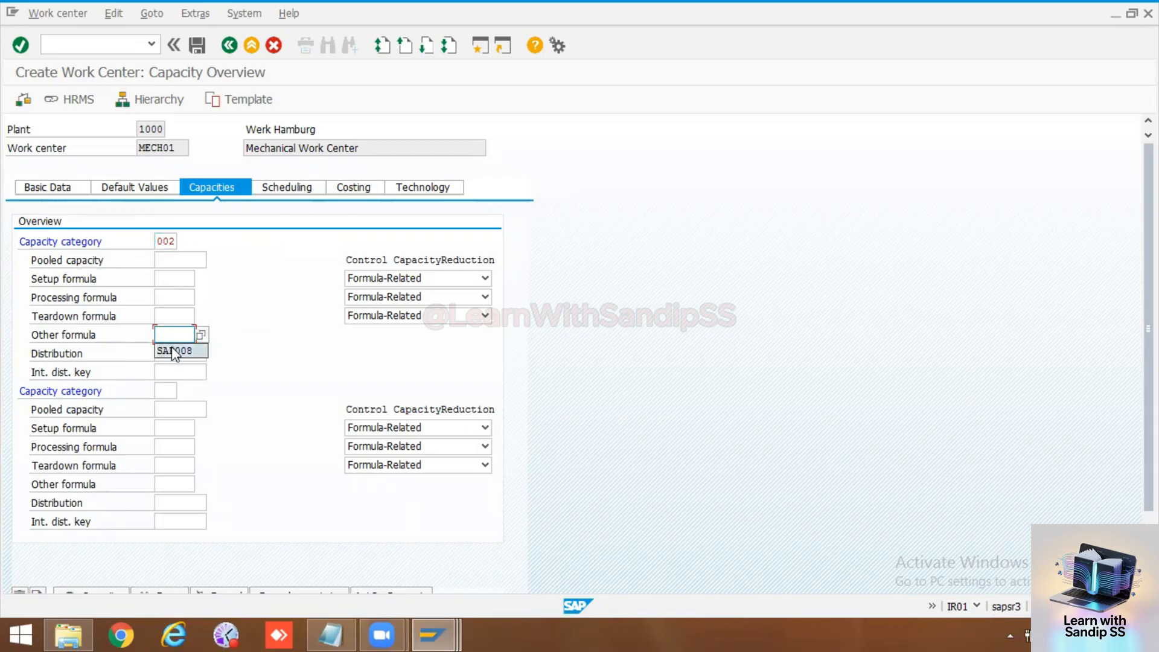
pyautogui.click(175, 351)
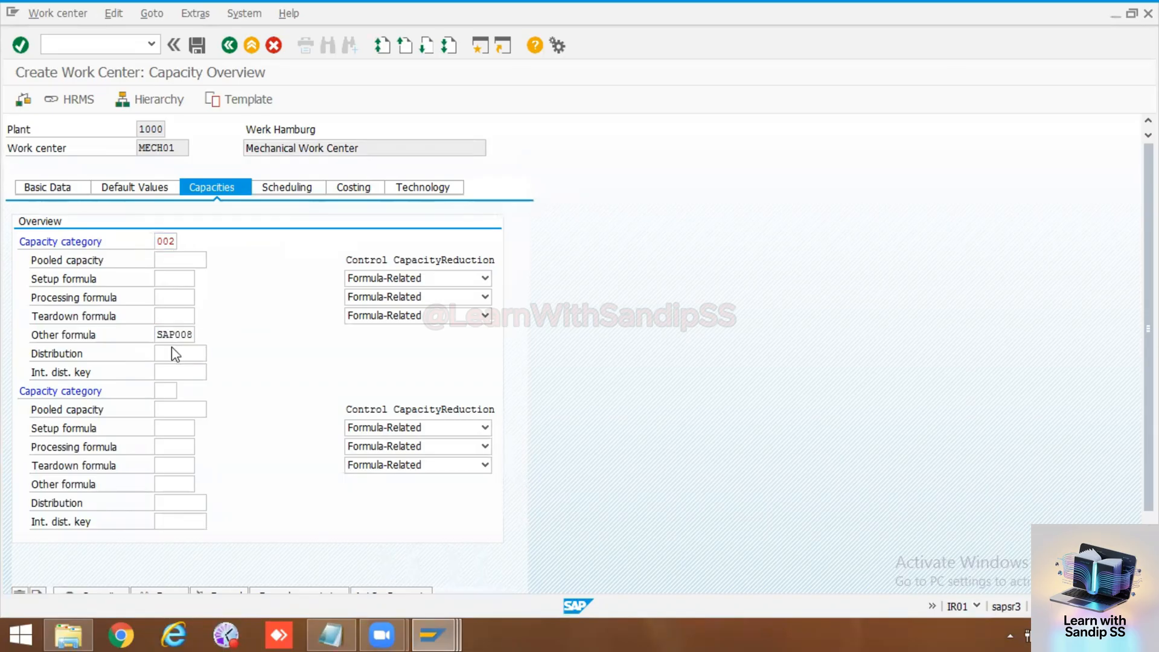
pyautogui.press('Return')
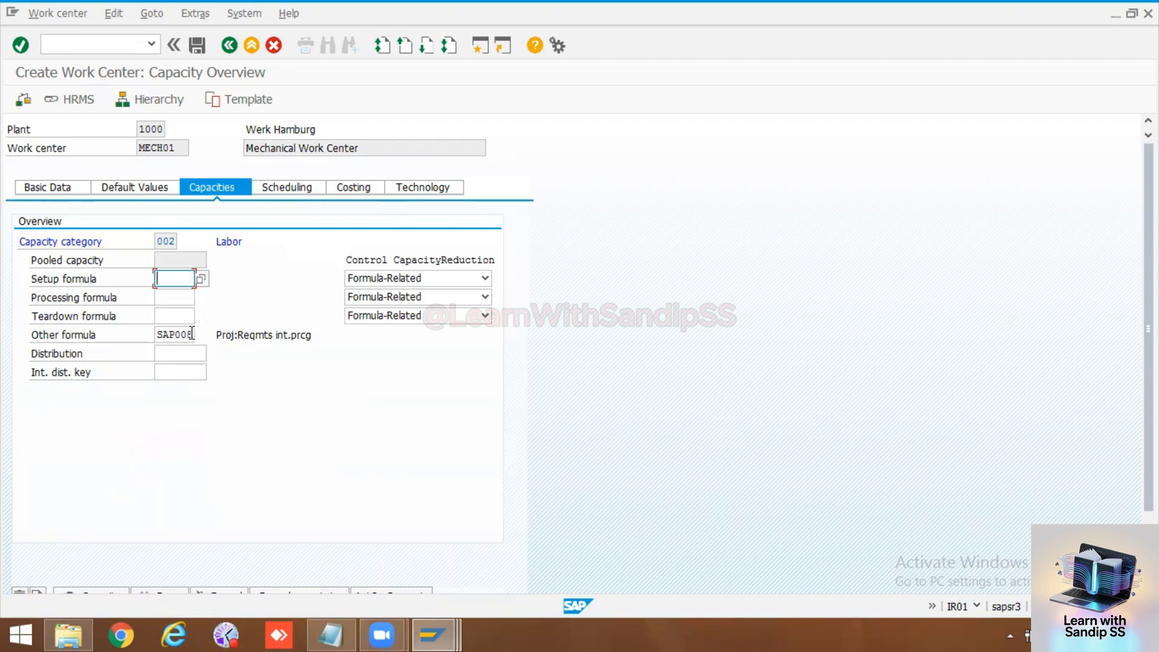
# Step: Browse the available capacity requirement formulas and choose SAPR08 as the other formula for the labor capacity
pyautogui.moveTo(192, 334); pyautogui.dragTo(159, 333)
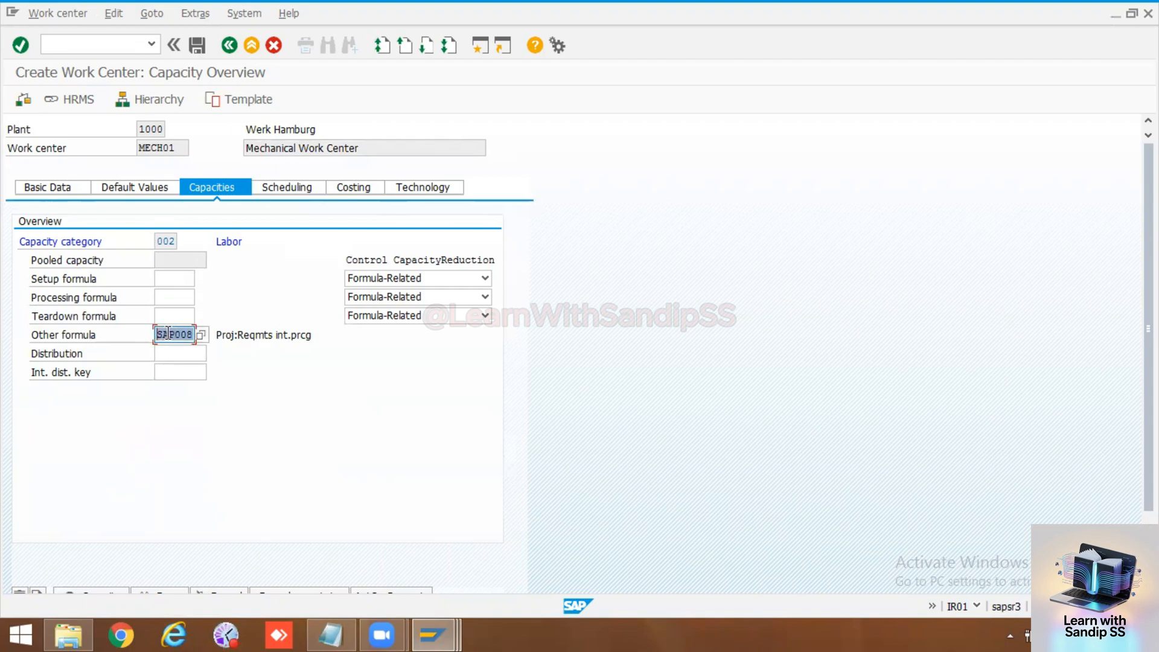
pyautogui.click(200, 334)
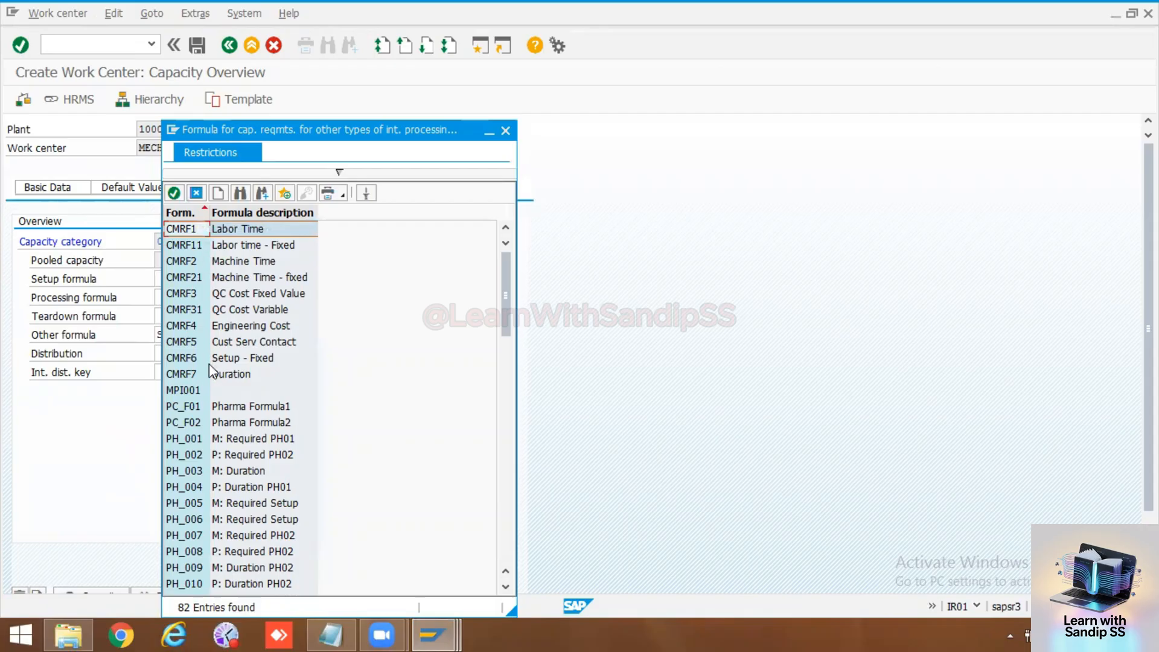
pyautogui.scroll(-4, 207, 375)
pyautogui.scroll(4, 207, 374)
pyautogui.scroll(-12, 229, 414)
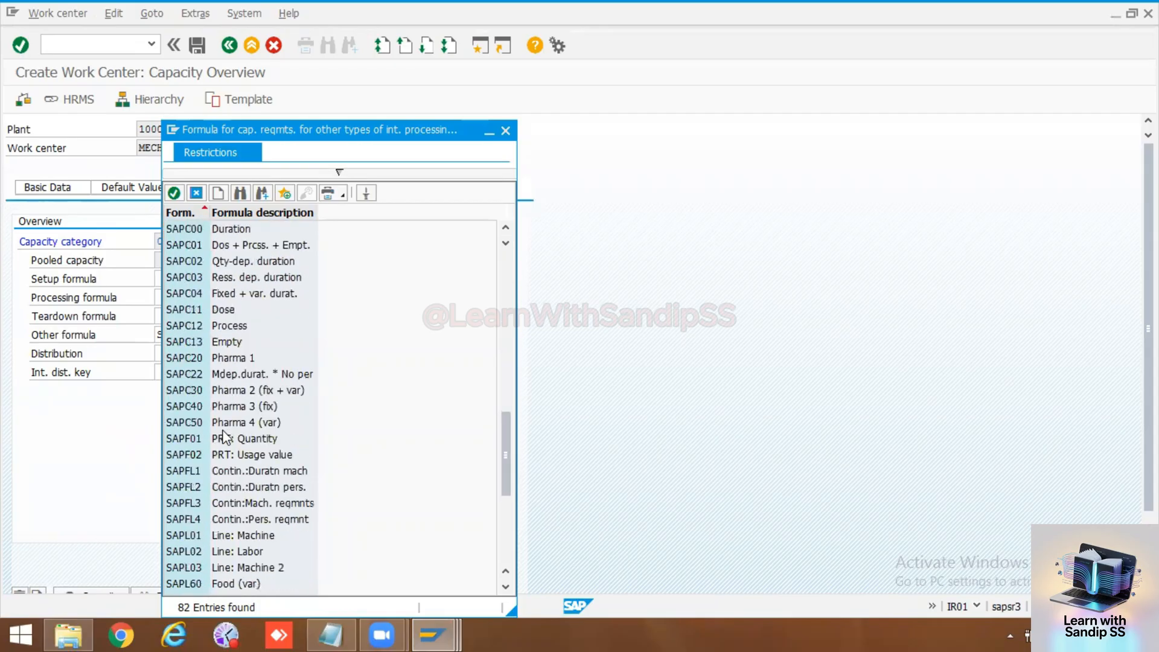
pyautogui.scroll(3, 223, 435)
pyautogui.scroll(-9, 223, 435)
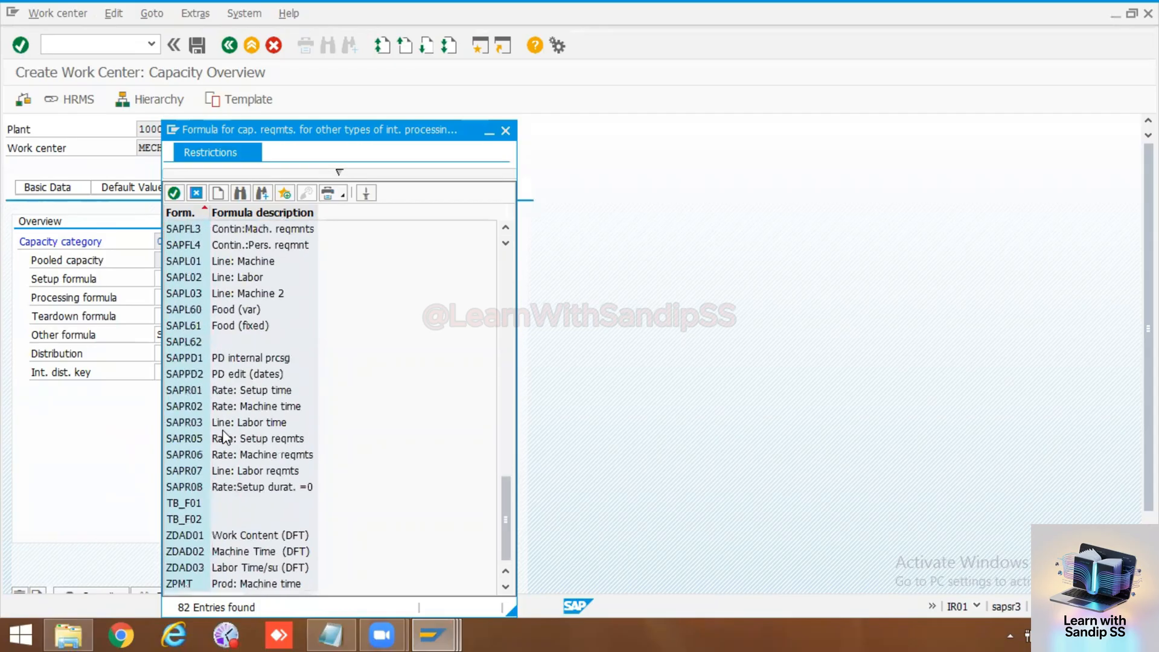
pyautogui.scroll(1, 217, 419)
pyautogui.scroll(-1, 215, 416)
pyautogui.doubleClick(188, 487)
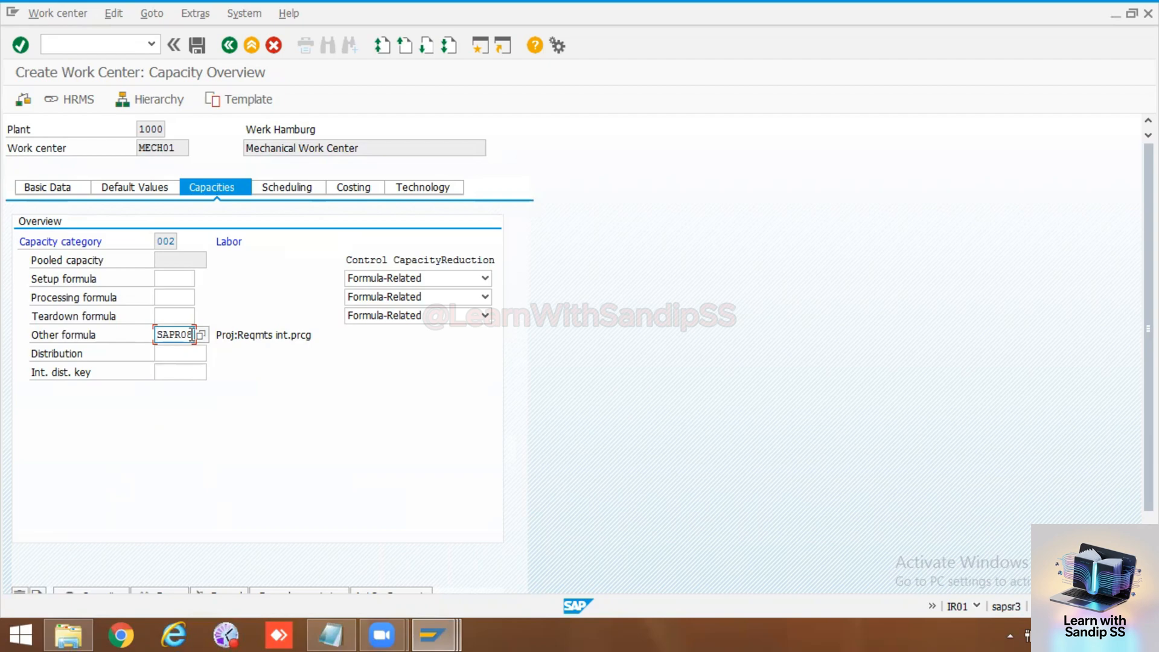
# Step: Set the other formula of the labor capacity back to SAP008 and confirm the entry
pyautogui.press('BackSpace')
pyautogui.press('BackSpace')
pyautogui.press('BackSpace')
pyautogui.press('BackSpace')
pyautogui.press('BackSpace')
pyautogui.press('BackSpace')
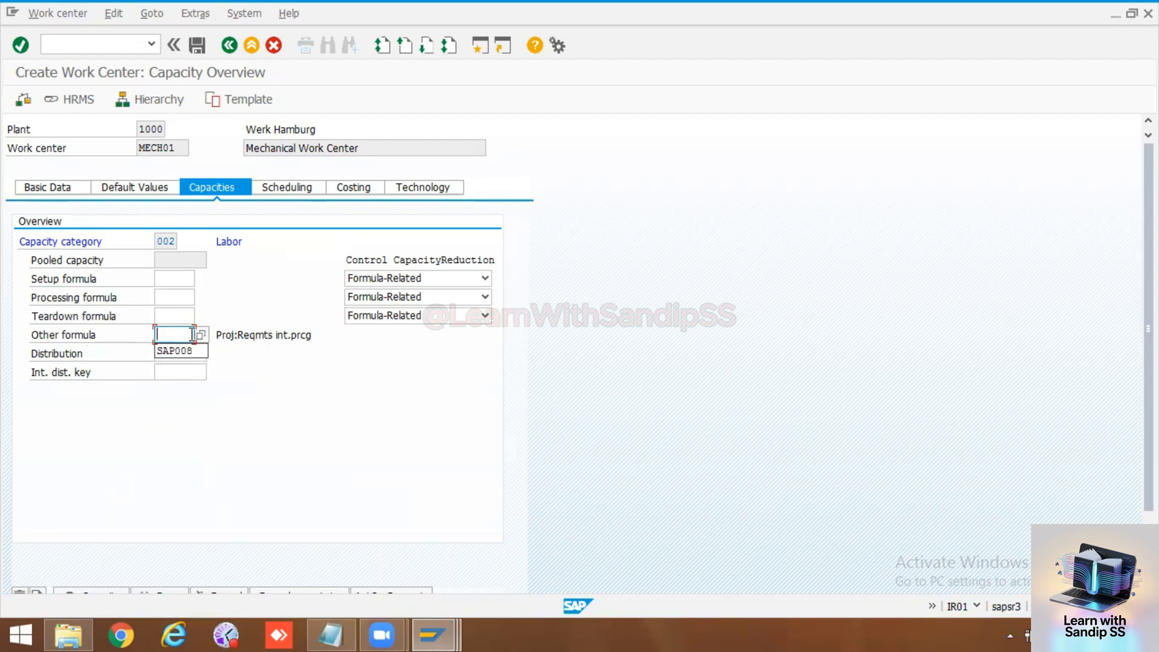
pyautogui.click(181, 350)
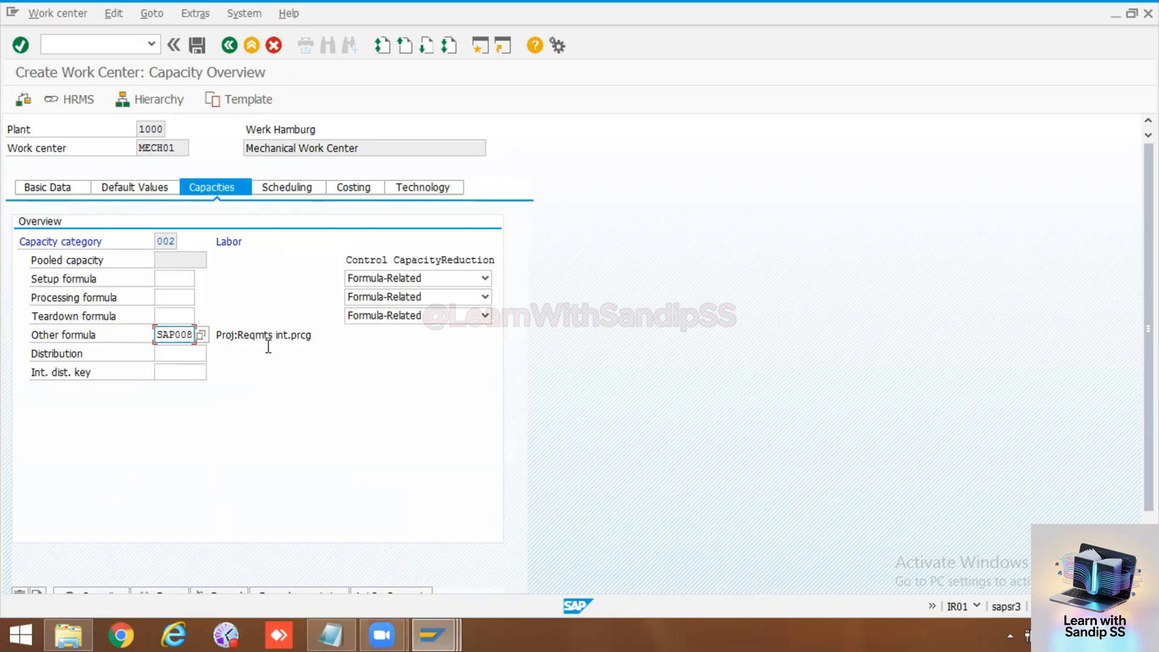
pyautogui.press('Return')
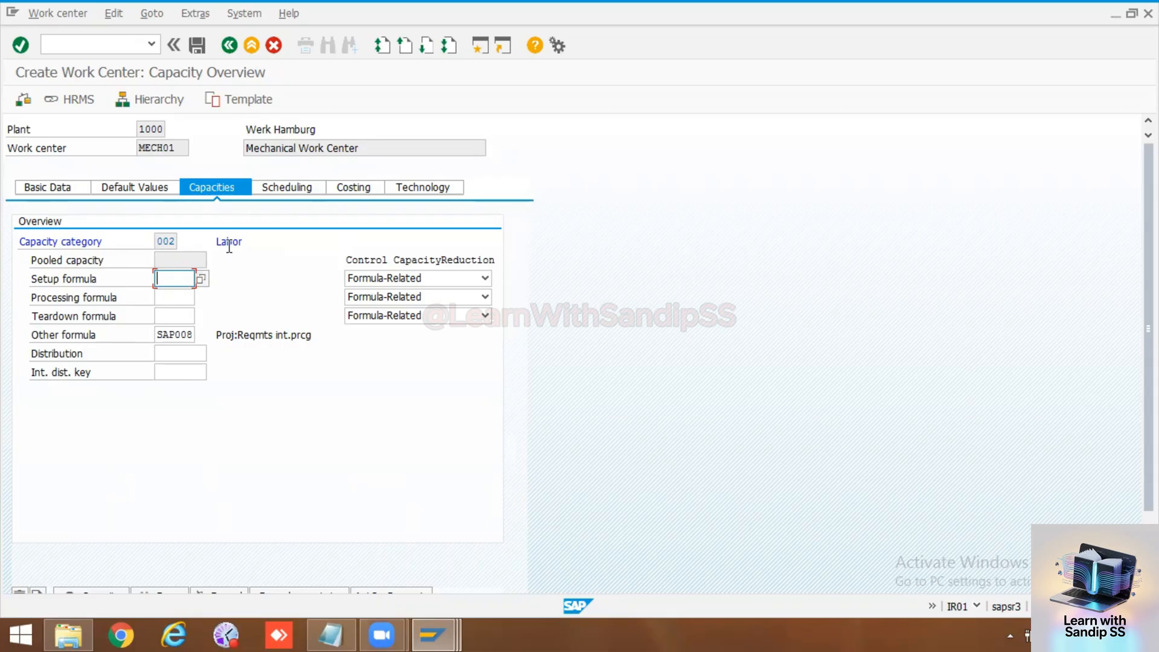
# Step: Set the scheduling basis capacity category to 002, confirm it, and compare it with the category under the work center's capacities
pyautogui.click(277, 187)
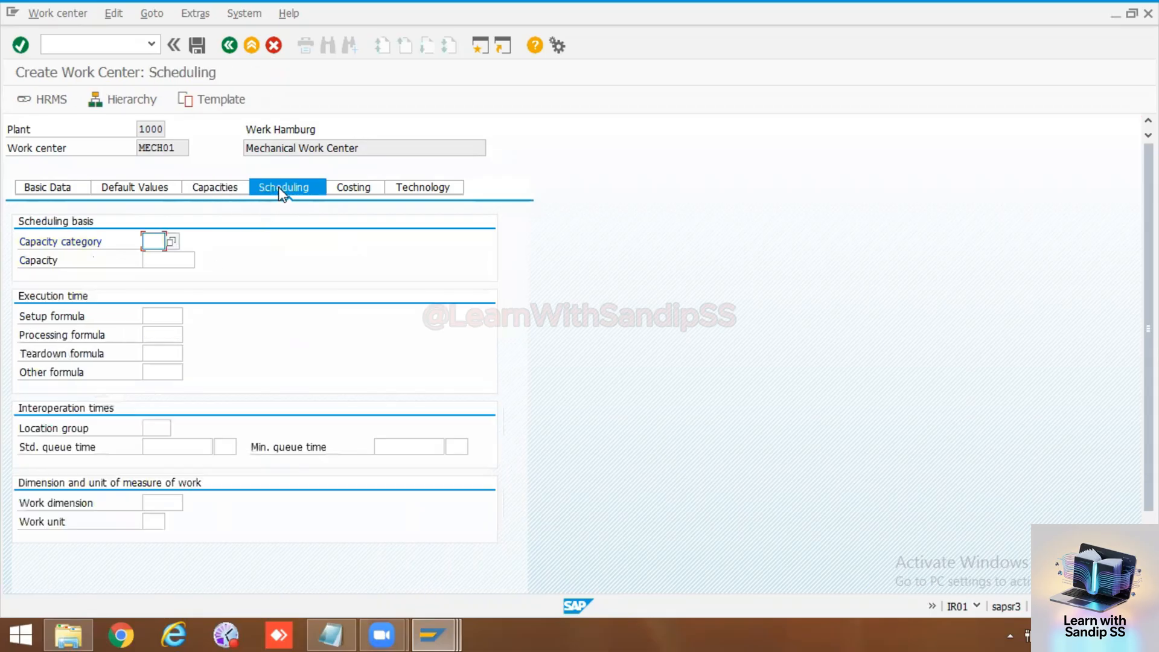
pyautogui.click(162, 242)
pyautogui.write('0')
pyautogui.click(155, 260)
pyautogui.press('Return')
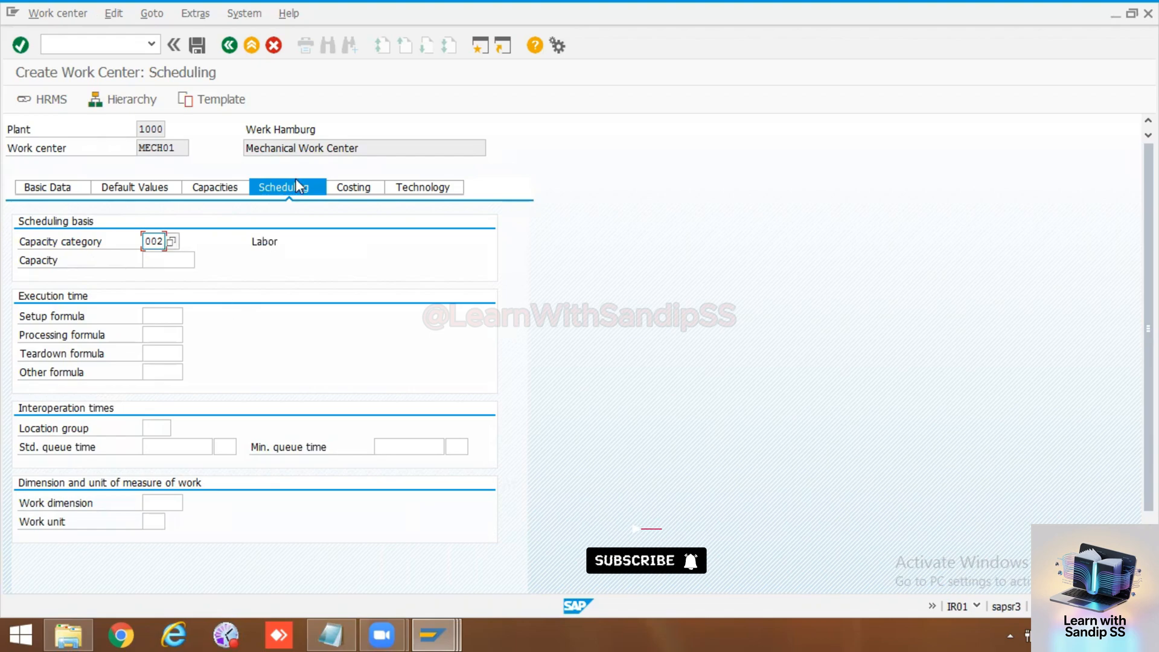
pyautogui.click(155, 241)
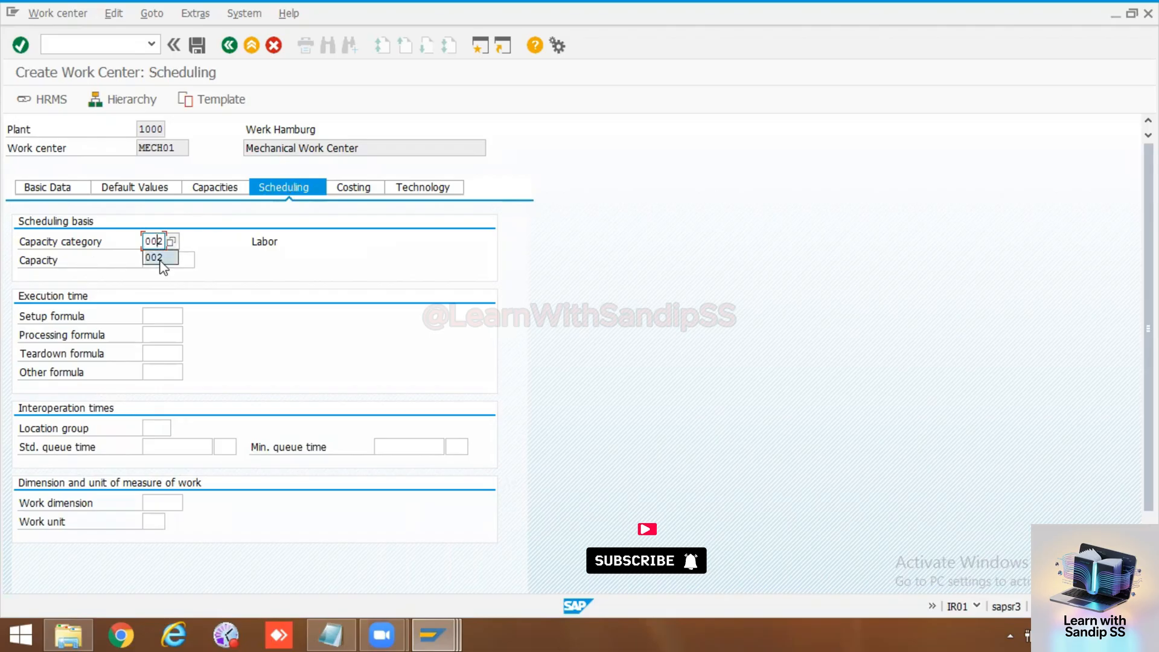
pyautogui.click(161, 267)
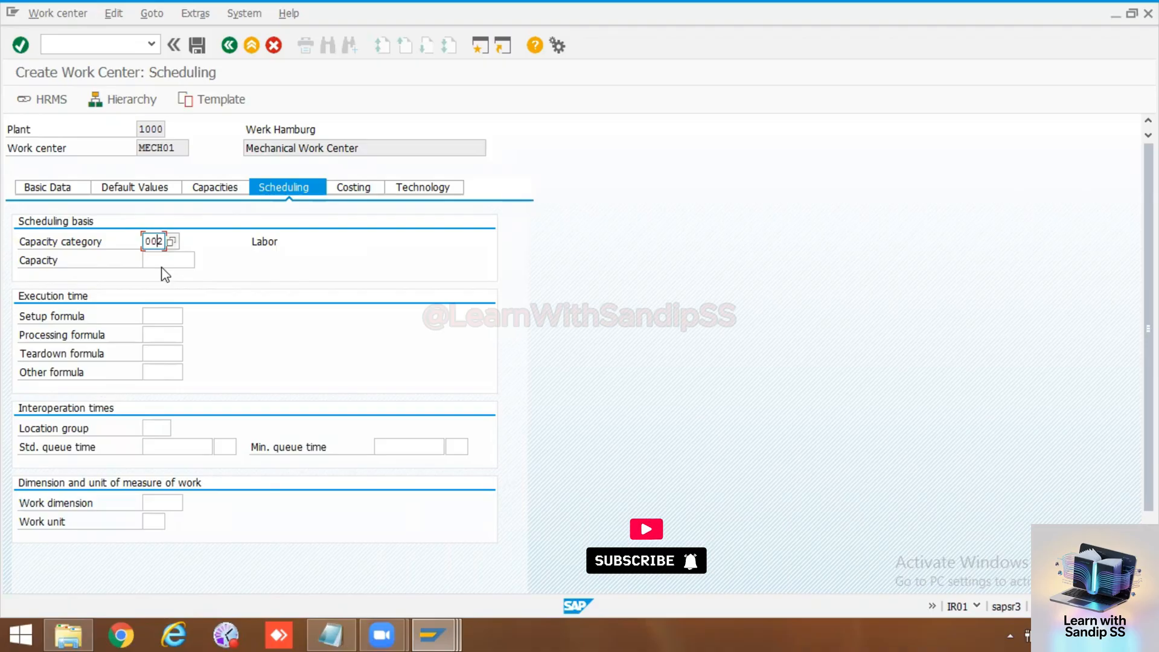
pyautogui.click(217, 191)
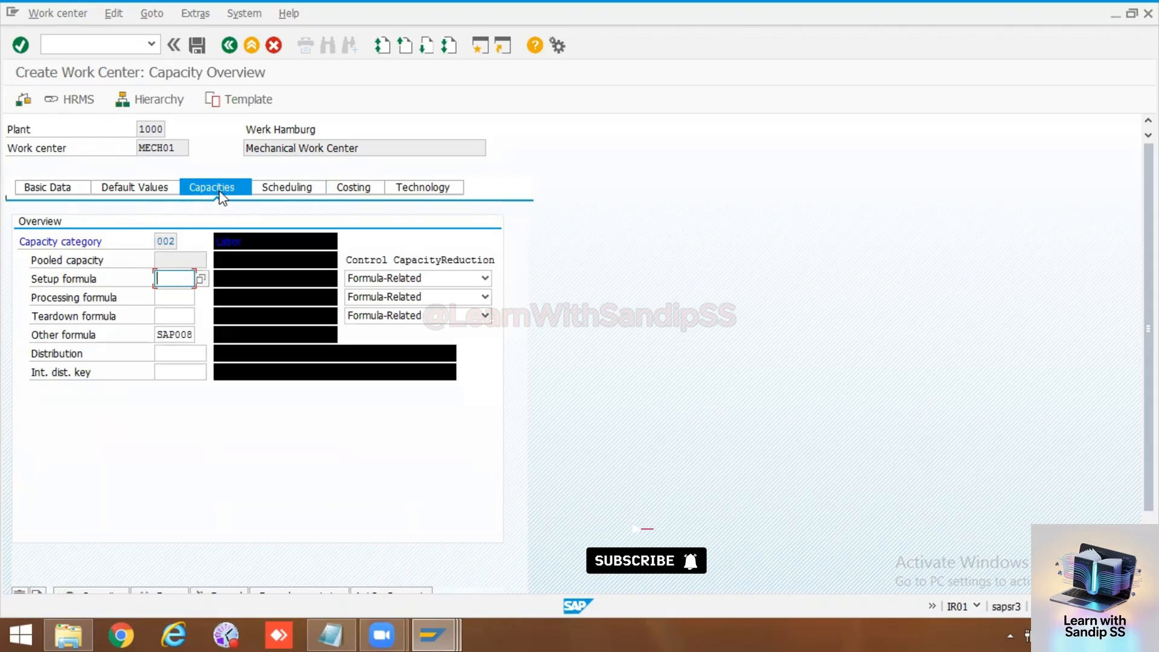
pyautogui.click(282, 187)
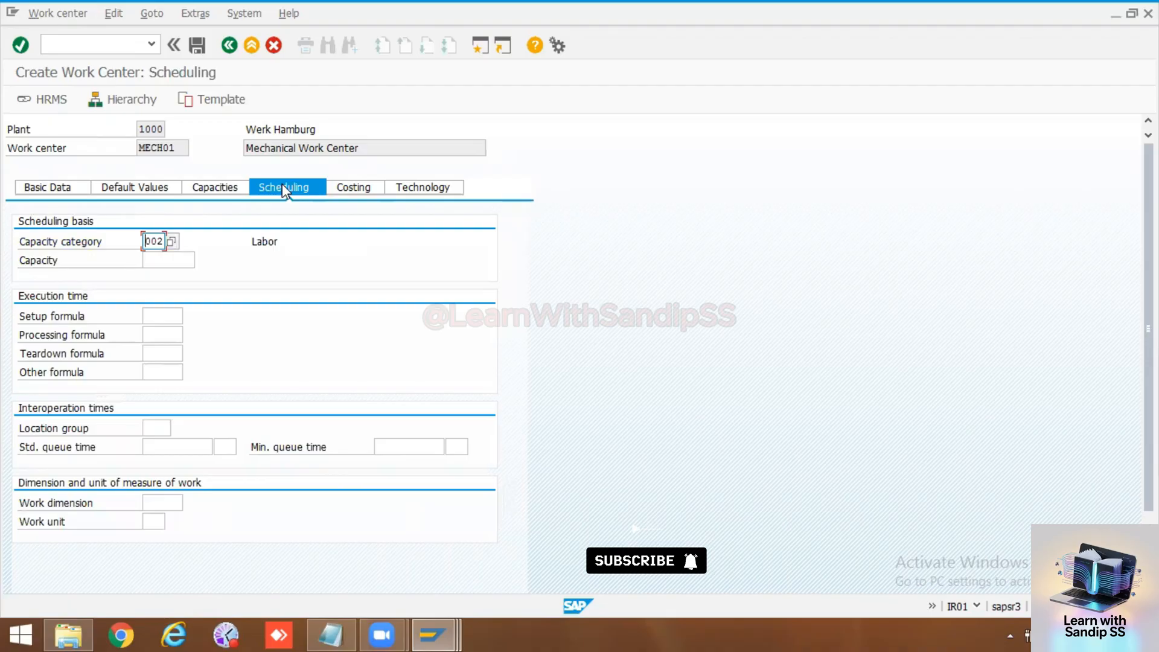
# Step: Set the scheduling work dimension to TIME and the work unit to H, and confirm the entries
pyautogui.click(160, 502)
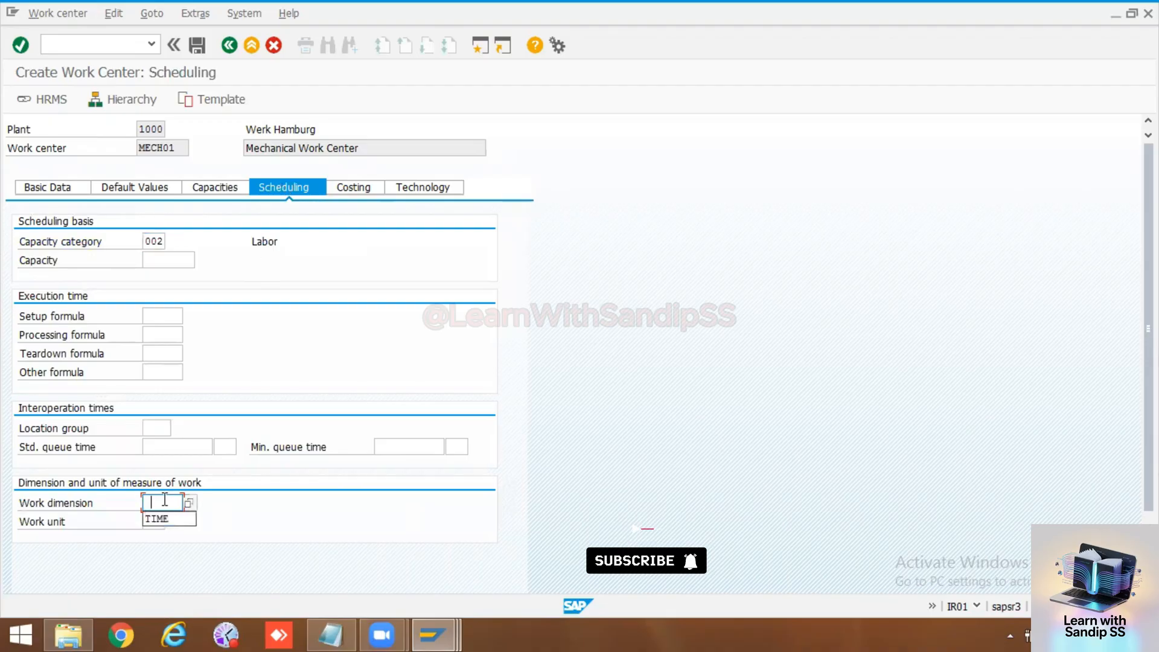
pyautogui.click(159, 521)
pyautogui.click(160, 521)
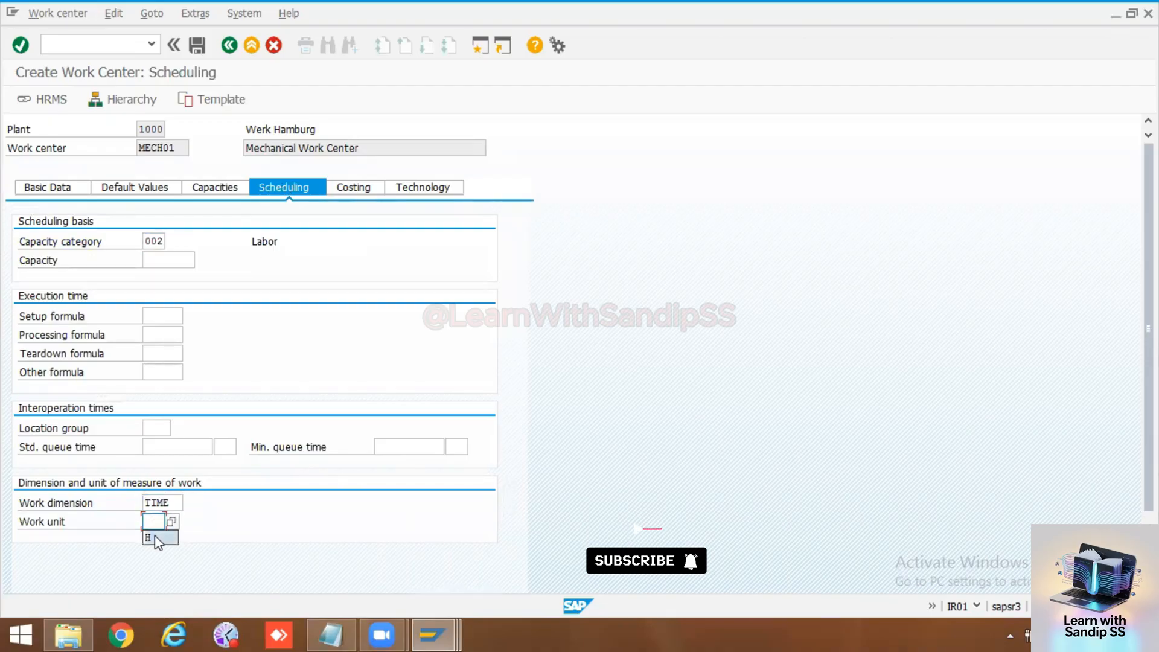
pyautogui.click(155, 537)
pyautogui.press('Return')
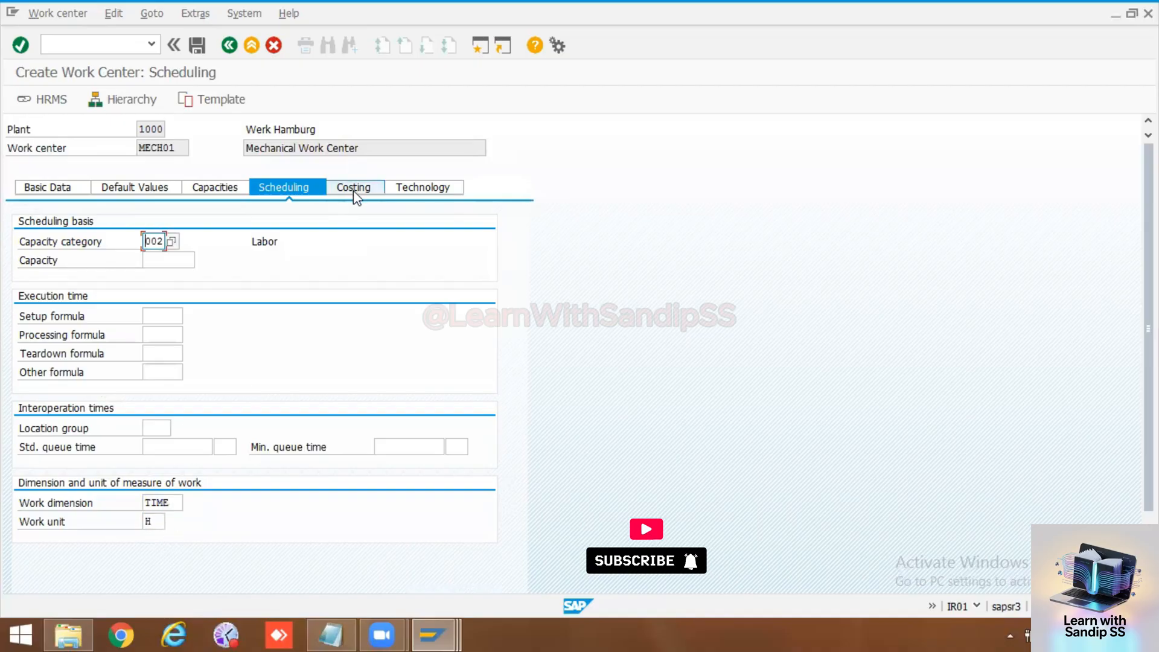
# Step: Open the header details of labor capacity 002 and enter Mechanical Activity as its description
pyautogui.click(223, 184)
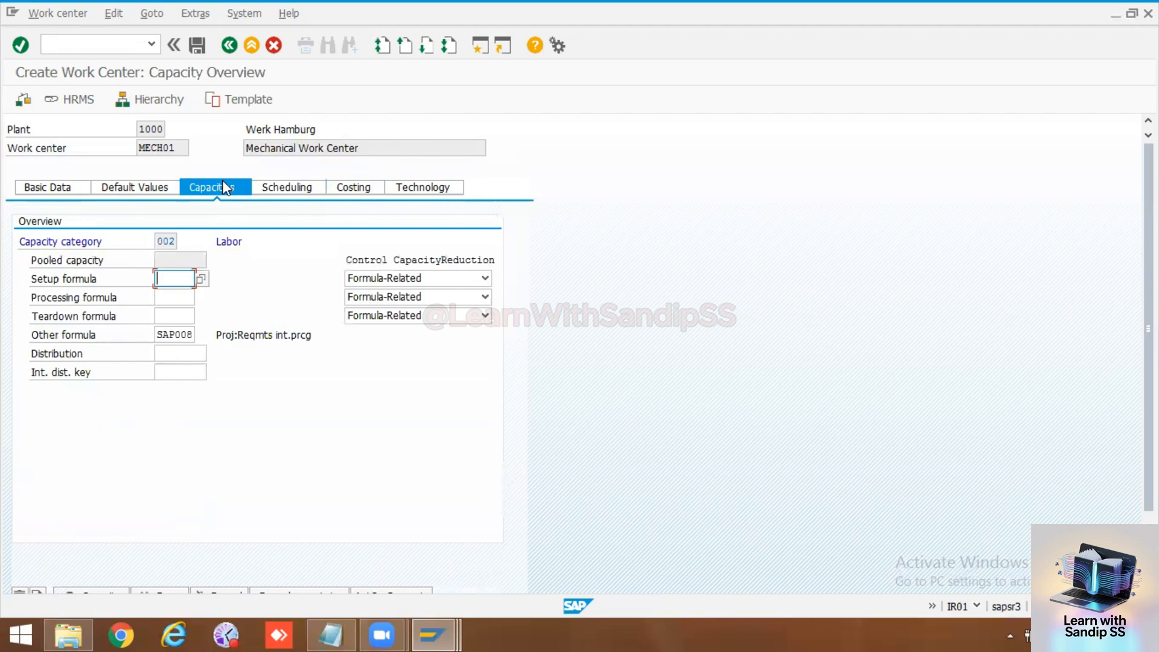
pyautogui.click(168, 241)
pyautogui.doubleClick(168, 240)
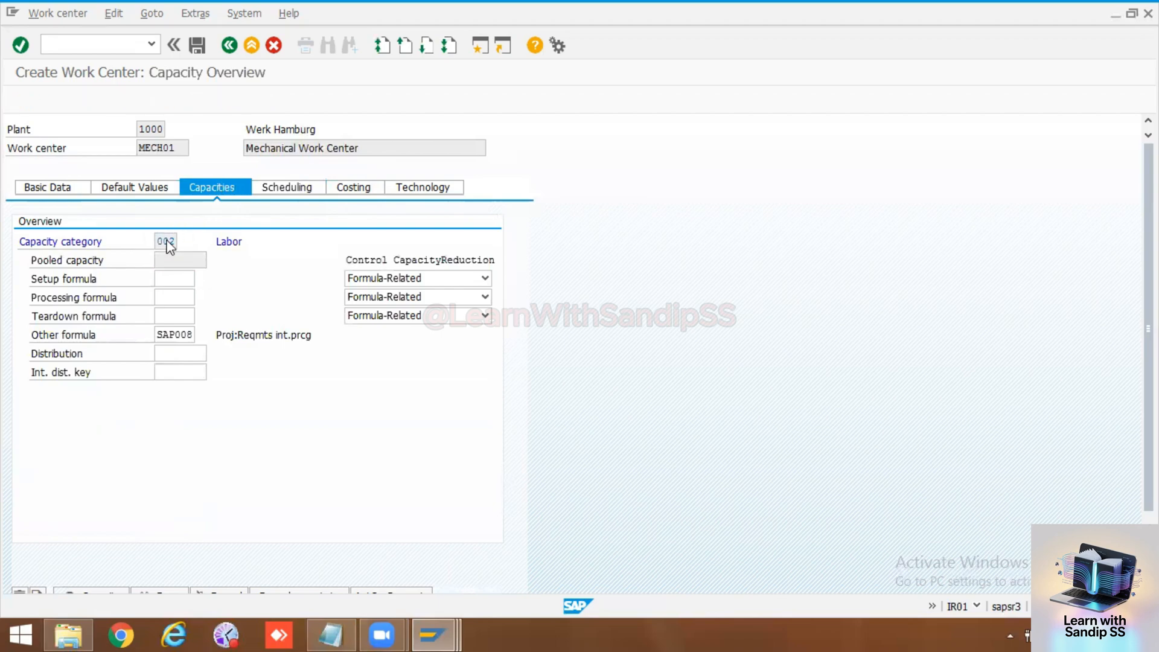
pyautogui.press('F3')
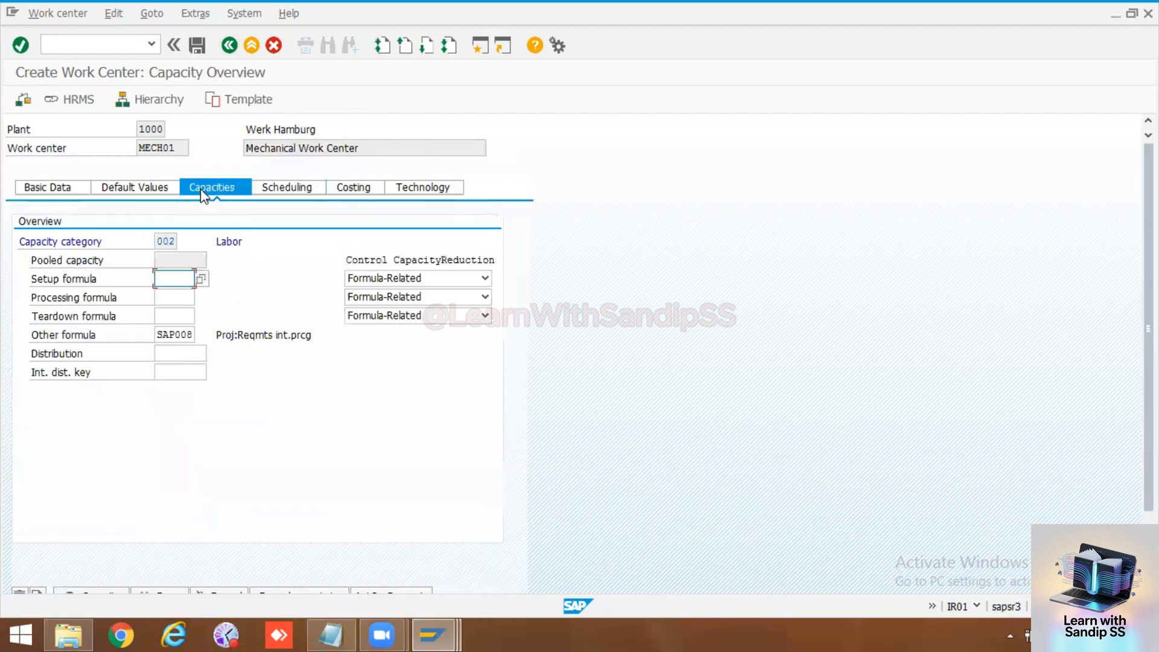
pyautogui.doubleClick(170, 241)
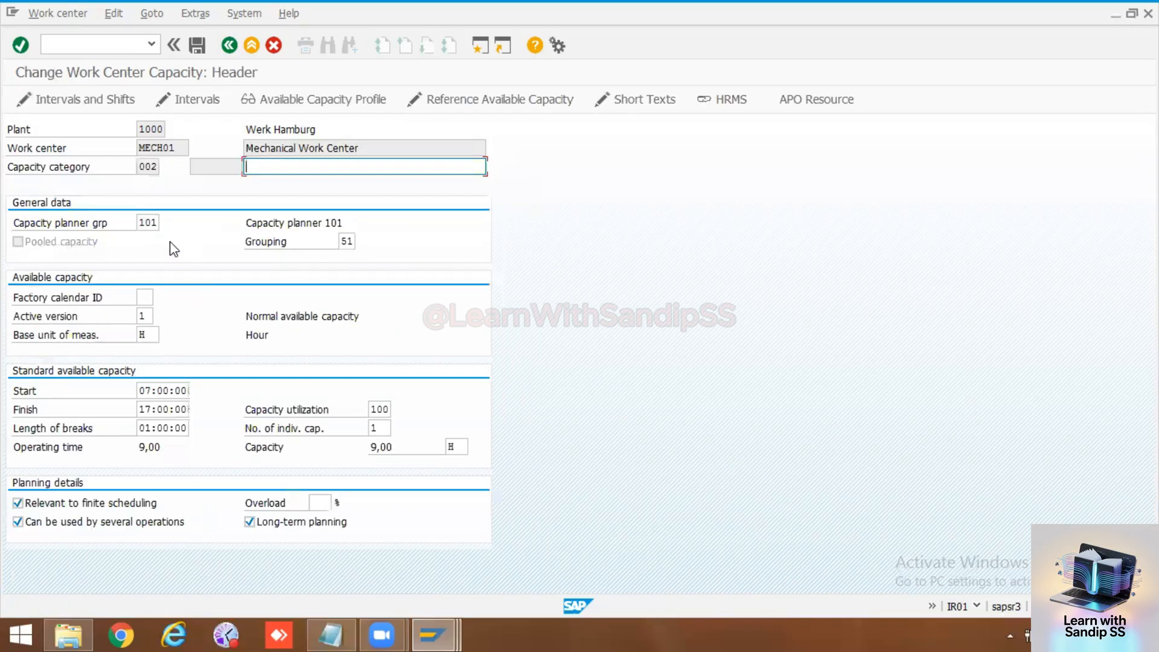
pyautogui.click(278, 167)
pyautogui.click(282, 183)
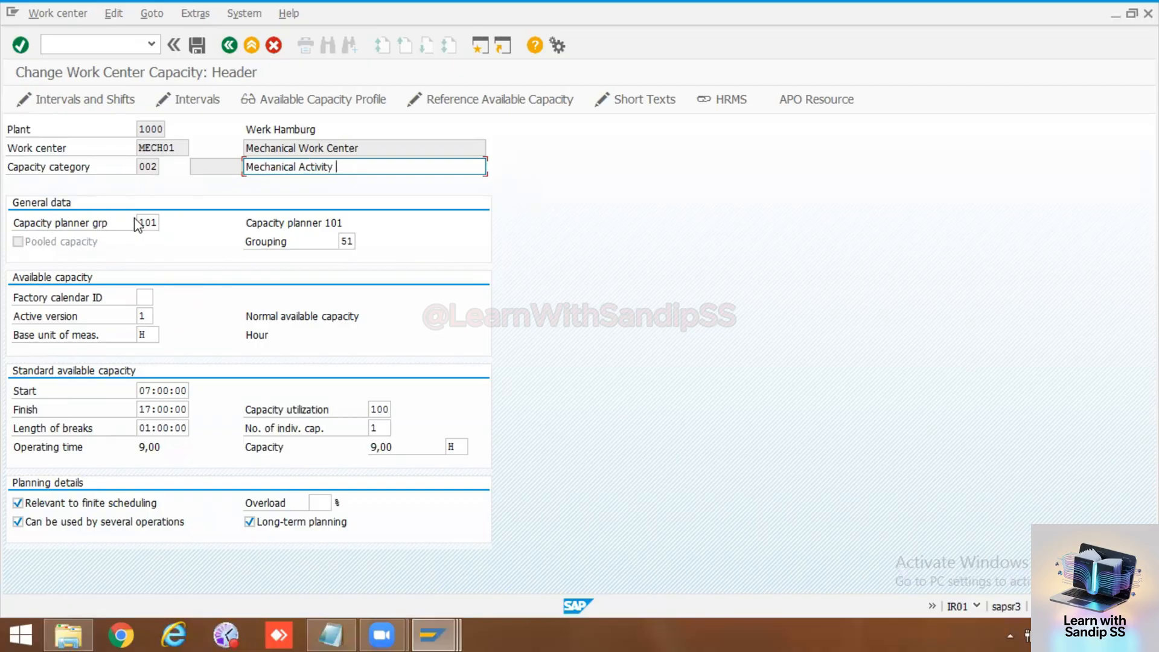
# Step: Set the capacity's factory calendar ID to 01 and the number of individual capacities to 10, and confirm
pyautogui.click(150, 297)
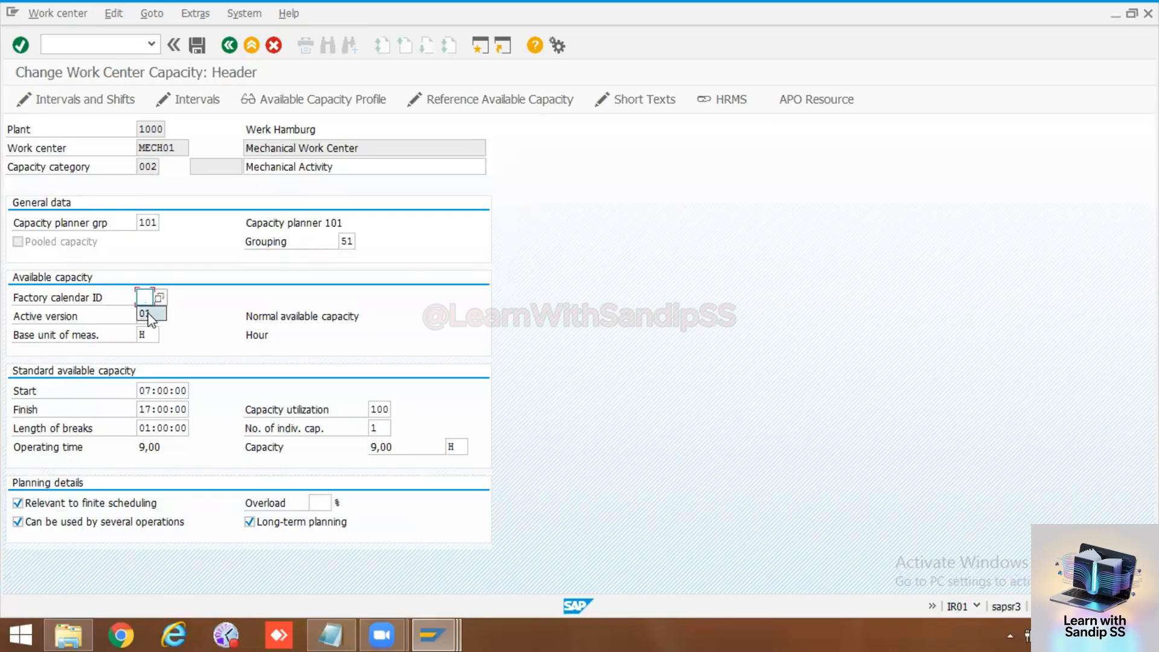
pyautogui.write('01')
pyautogui.click(380, 429)
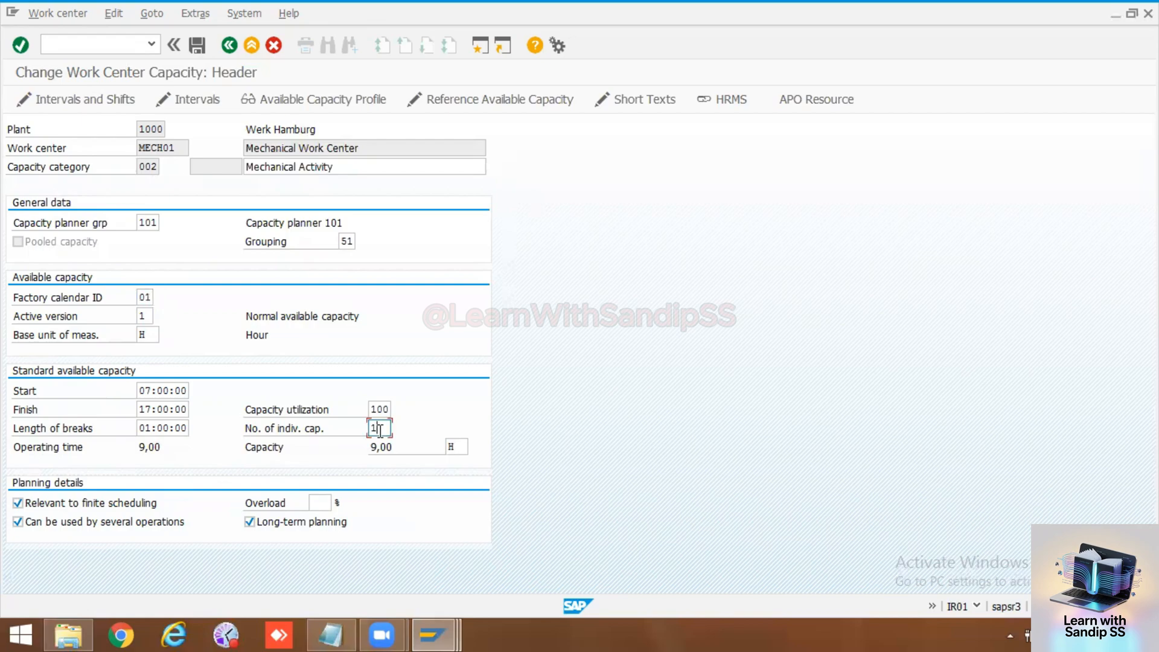
pyautogui.press('BackSpace')
pyautogui.write('10')
pyautogui.press('Return')
pyautogui.press('Return')
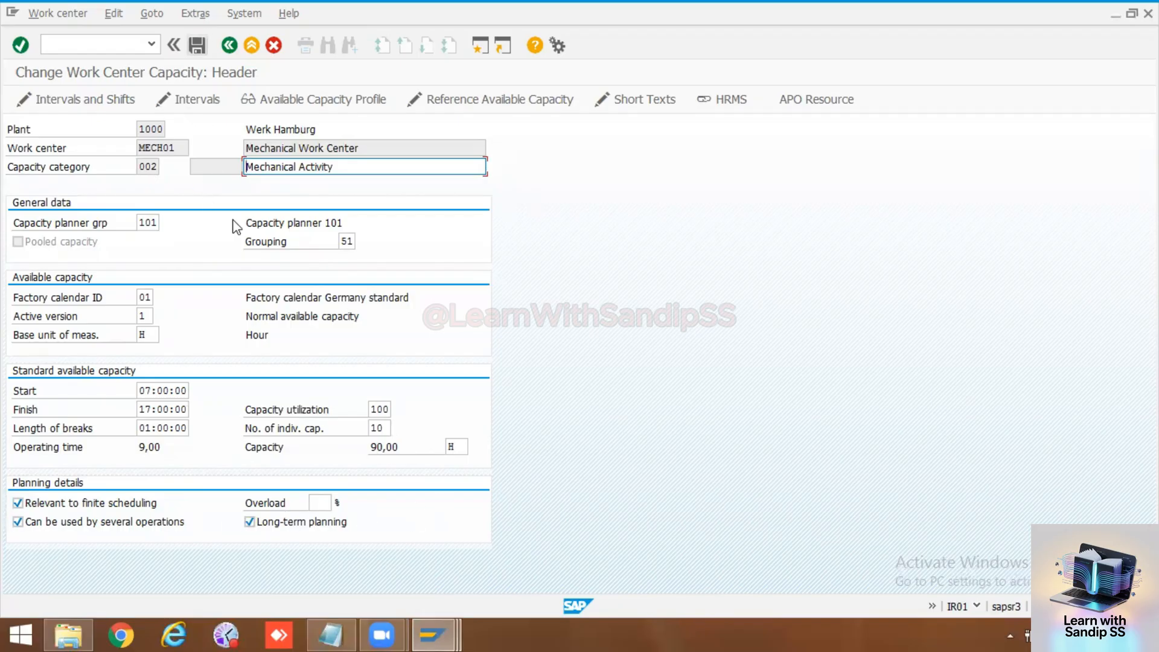
# Step: Return to the capacity overview, reopen capacity 002, show its HR assignments, and start a person assignment under Labor
pyautogui.click(229, 46)
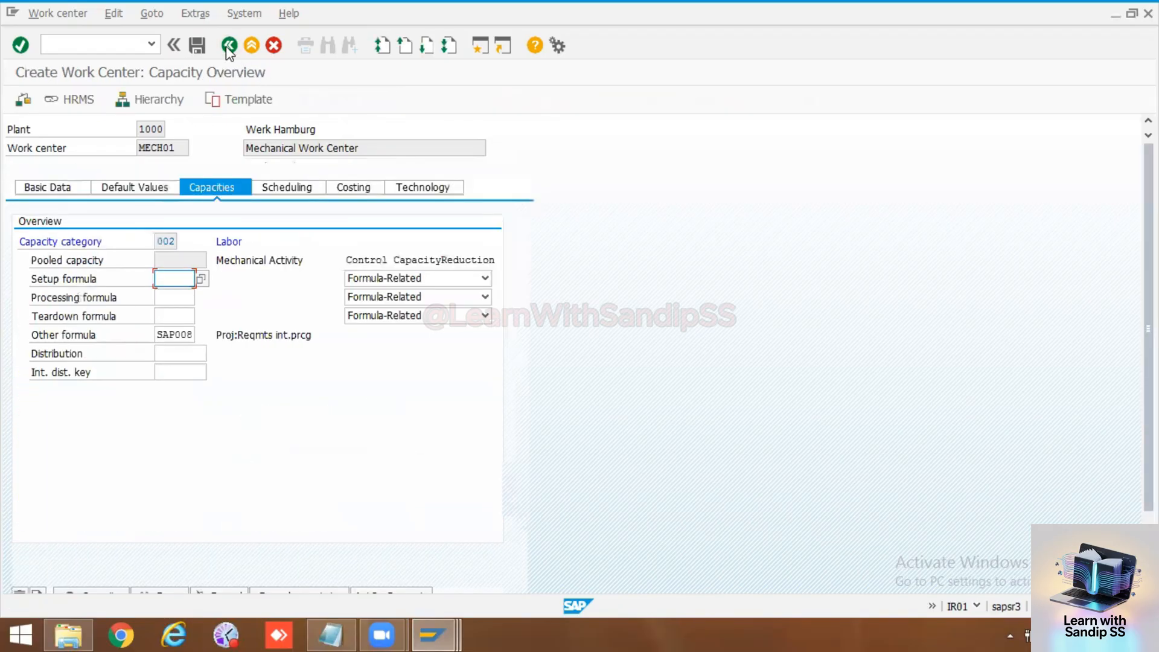
pyautogui.doubleClick(166, 241)
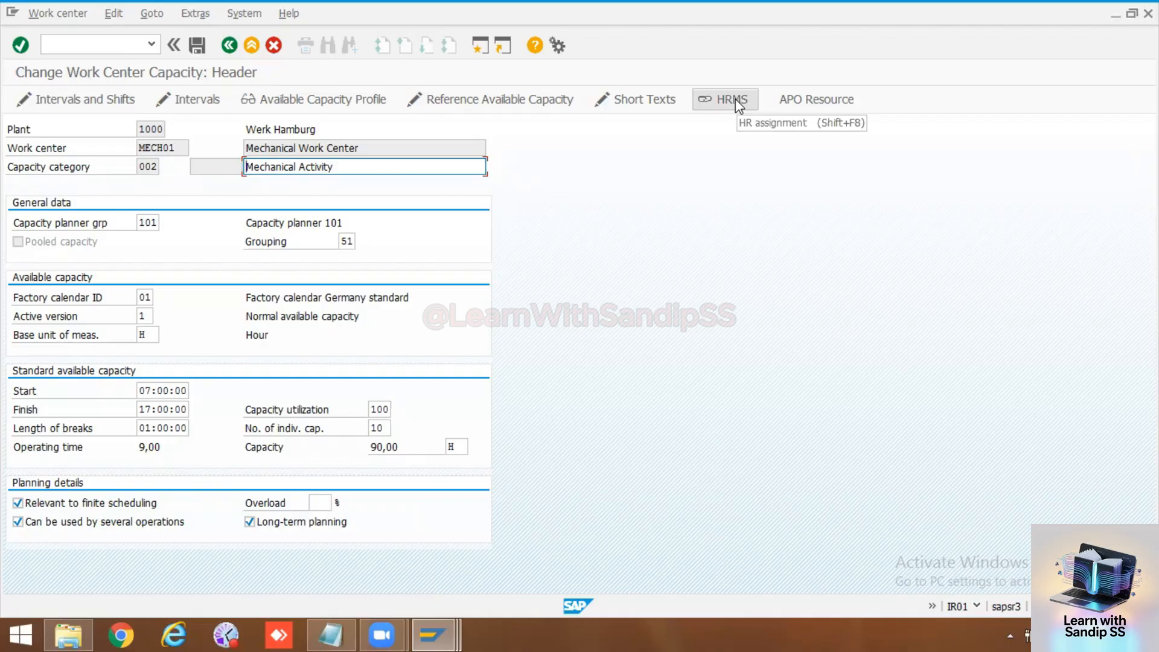
pyautogui.moveTo(385, 425); pyautogui.dragTo(372, 426)
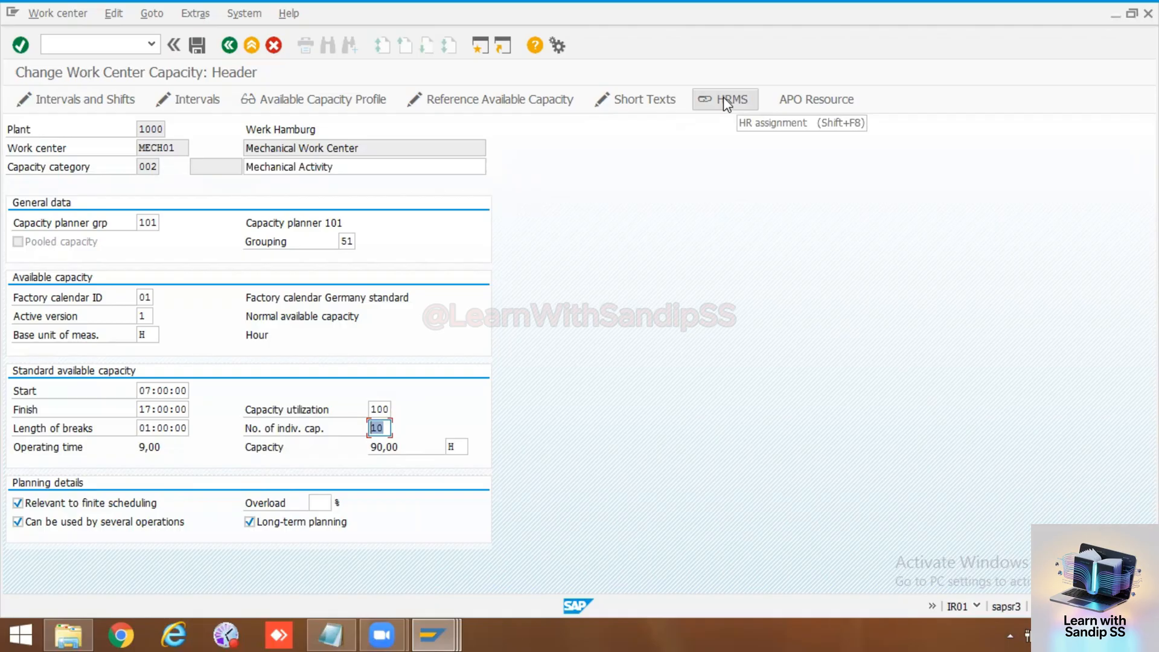
pyautogui.click(723, 97)
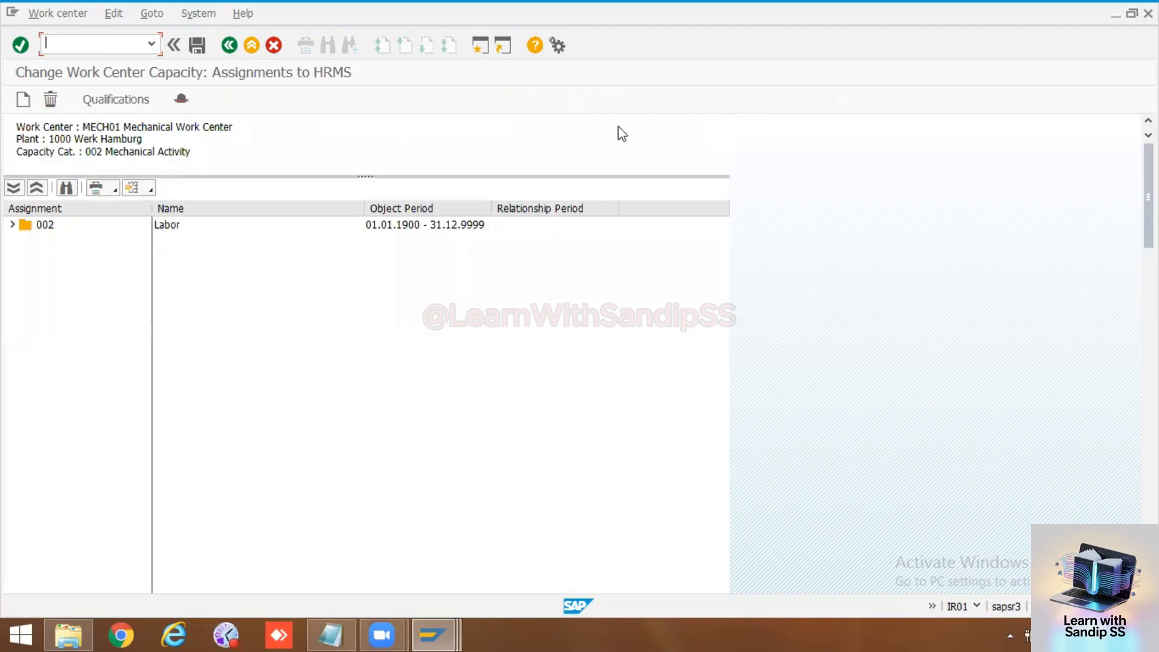
pyautogui.click(12, 224)
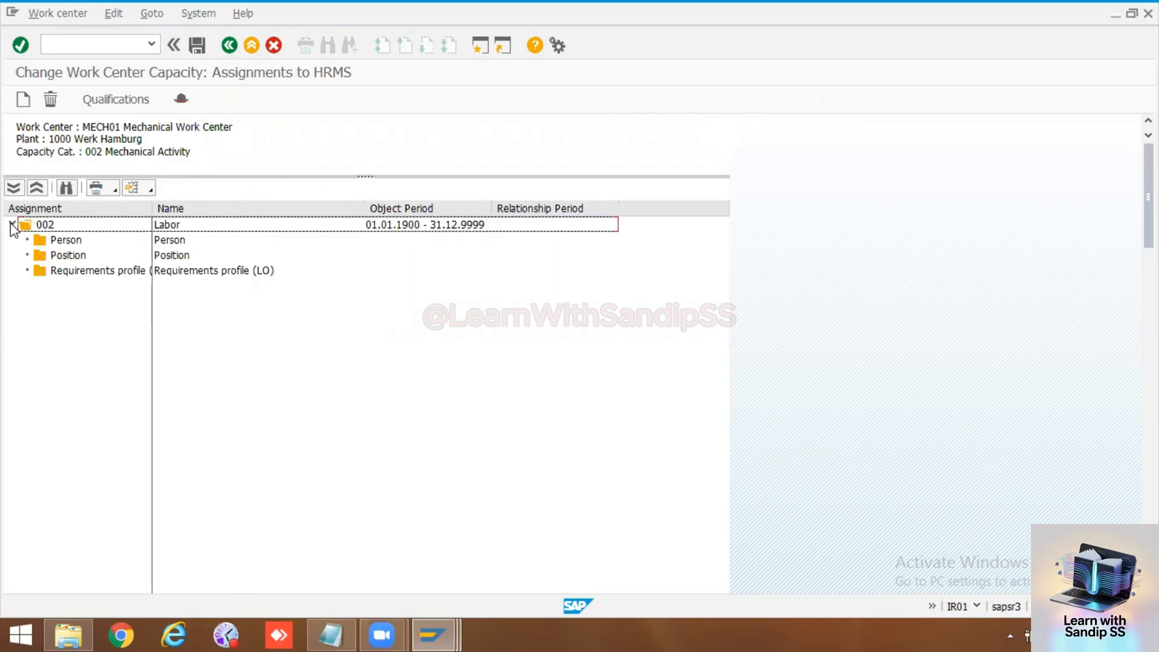
pyautogui.click(28, 102)
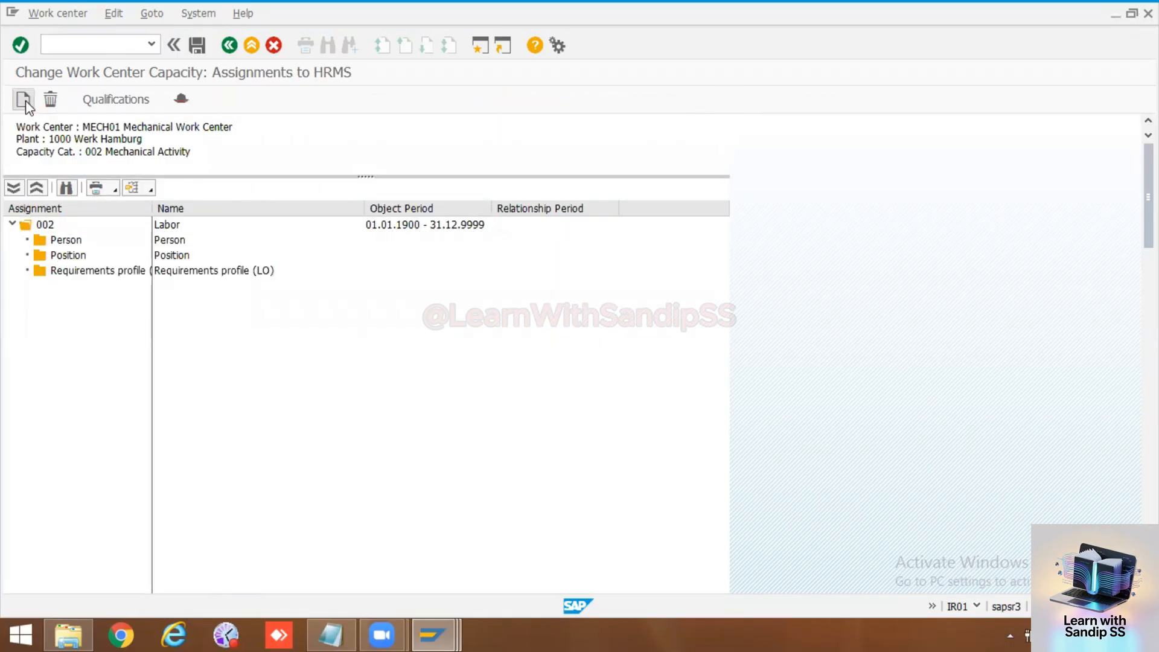
pyautogui.doubleClick(68, 241)
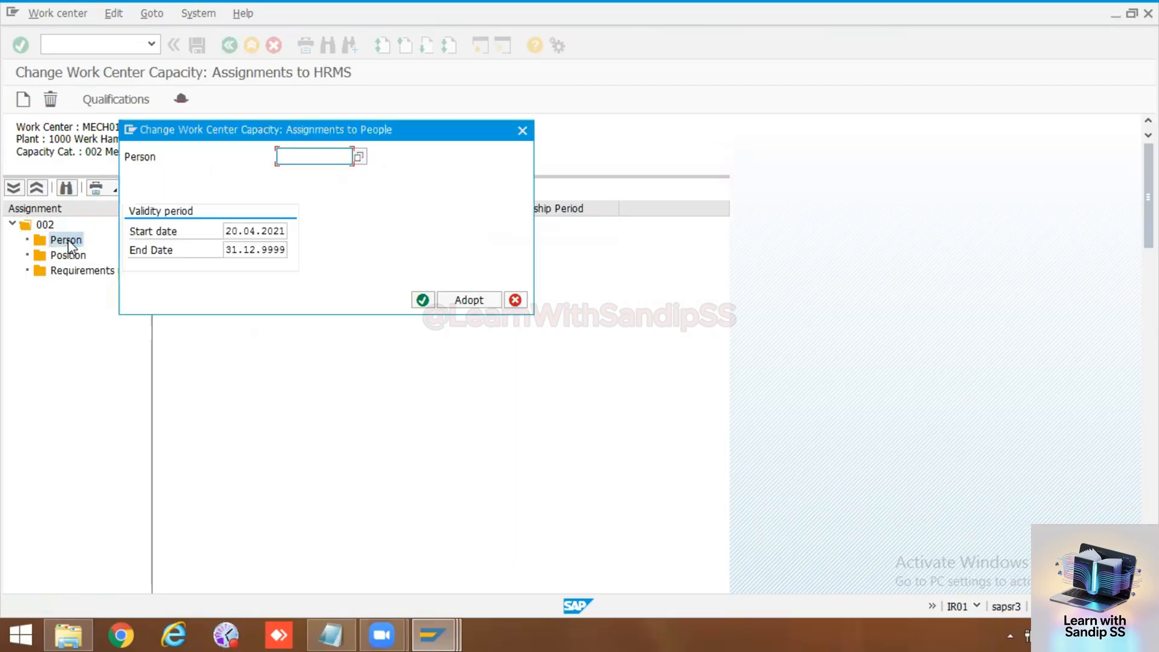
# Step: Try to assign the first three people found with the search term *A* to the labor capacity
pyautogui.click(359, 157)
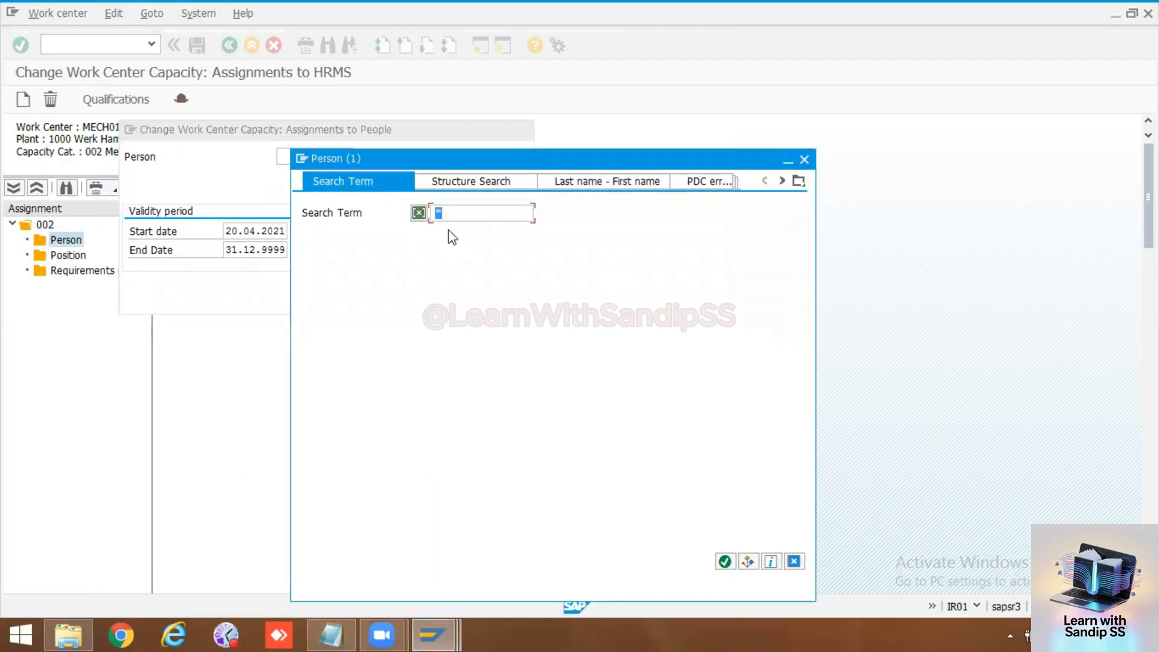
pyautogui.click(452, 211)
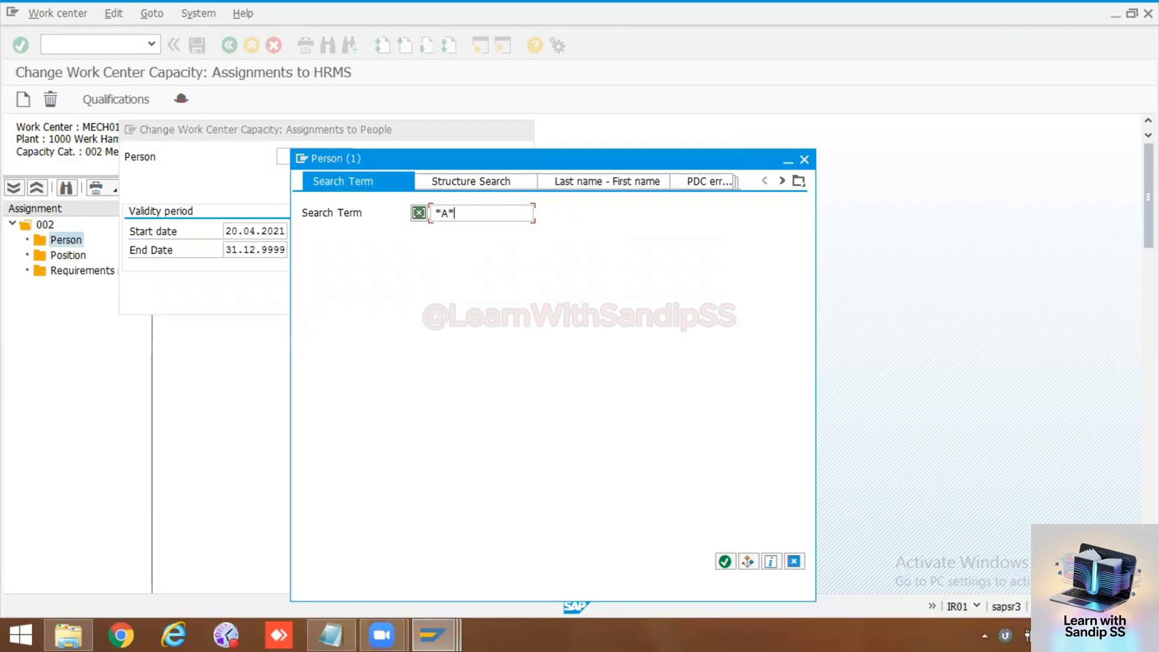
pyautogui.write('A*')
pyautogui.click(724, 561)
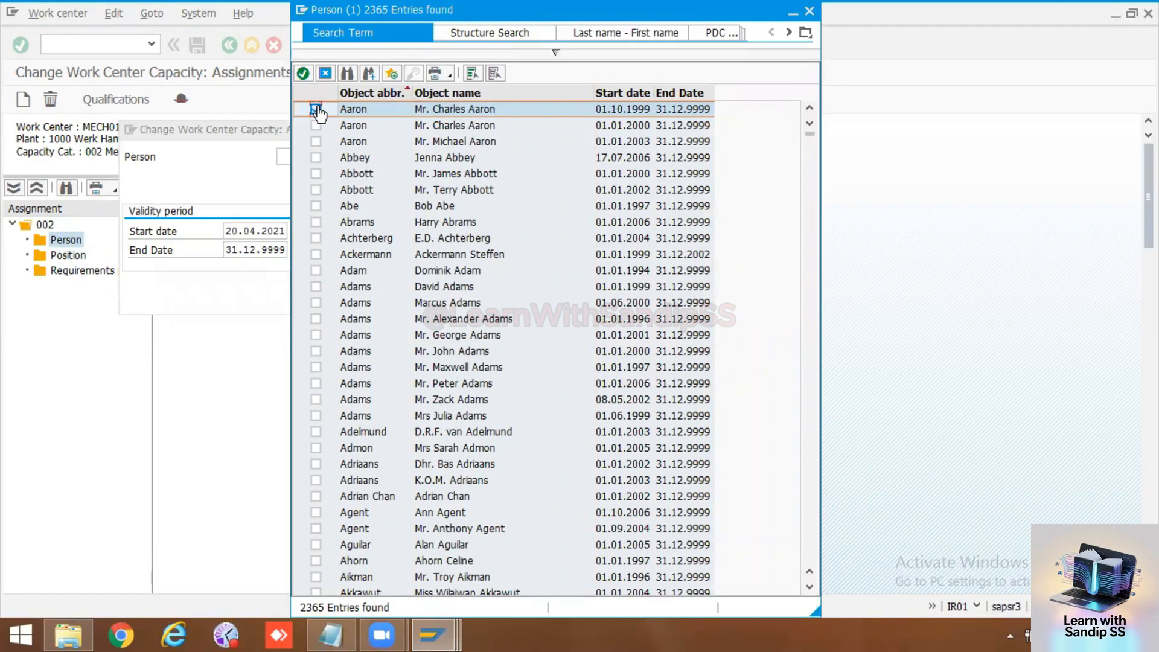
pyautogui.click(316, 109)
pyautogui.click(315, 126)
pyautogui.click(315, 141)
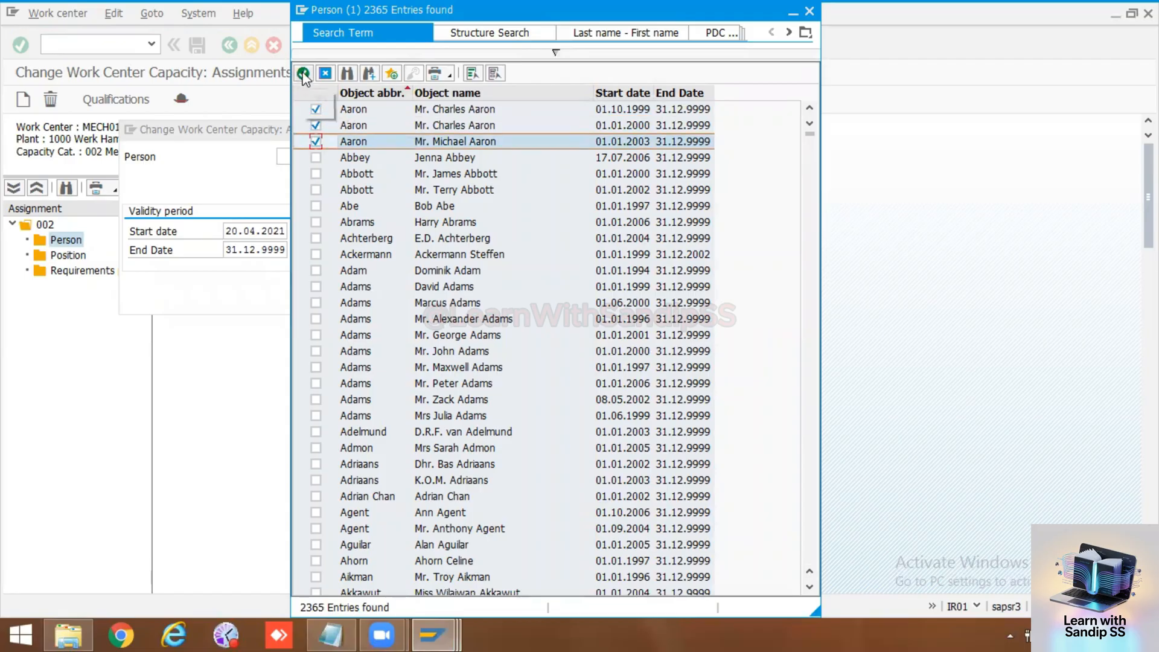
pyautogui.click(303, 73)
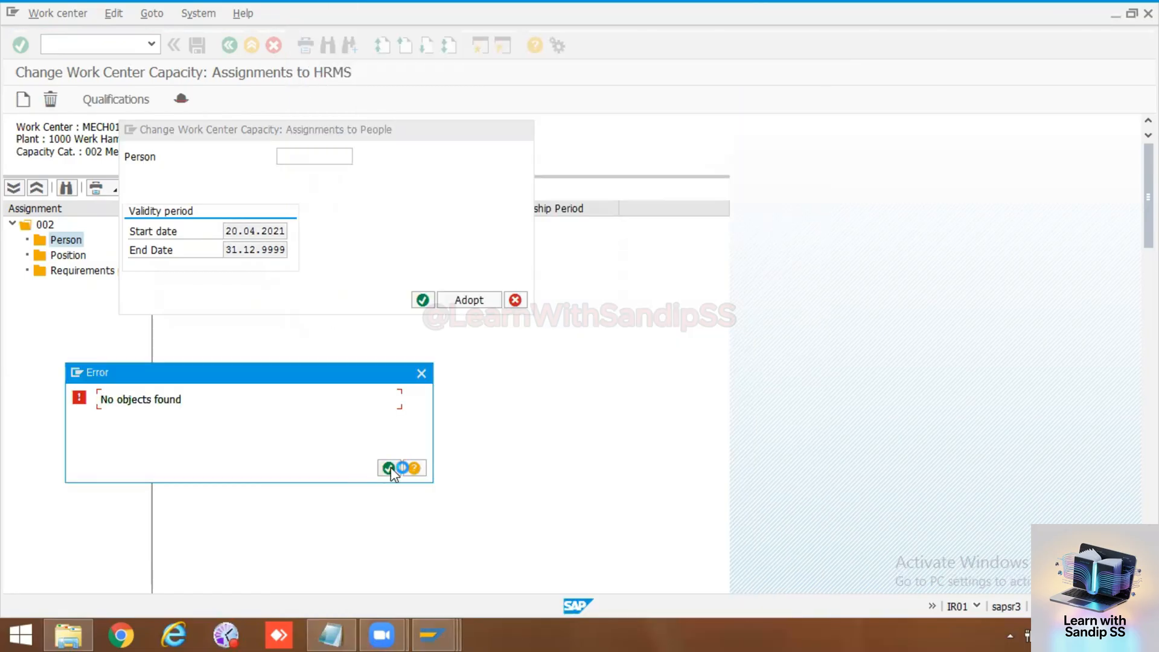
pyautogui.click(389, 468)
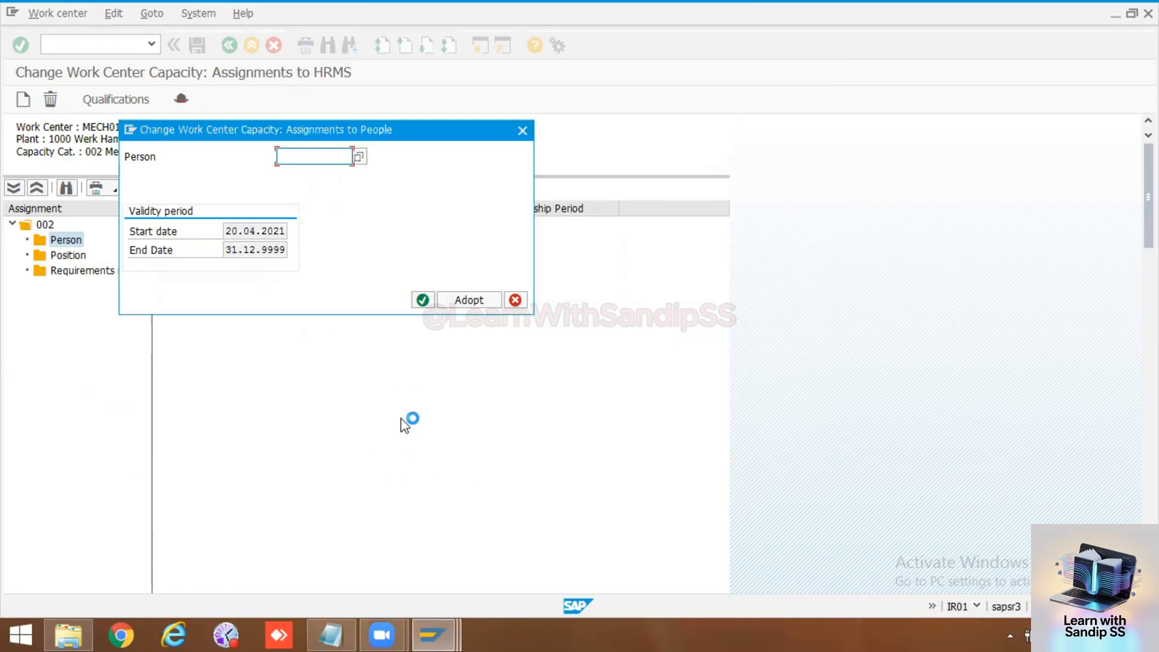
# Step: Search for people with the term *B* and assign the first one listed to the labor capacity
pyautogui.click(358, 159)
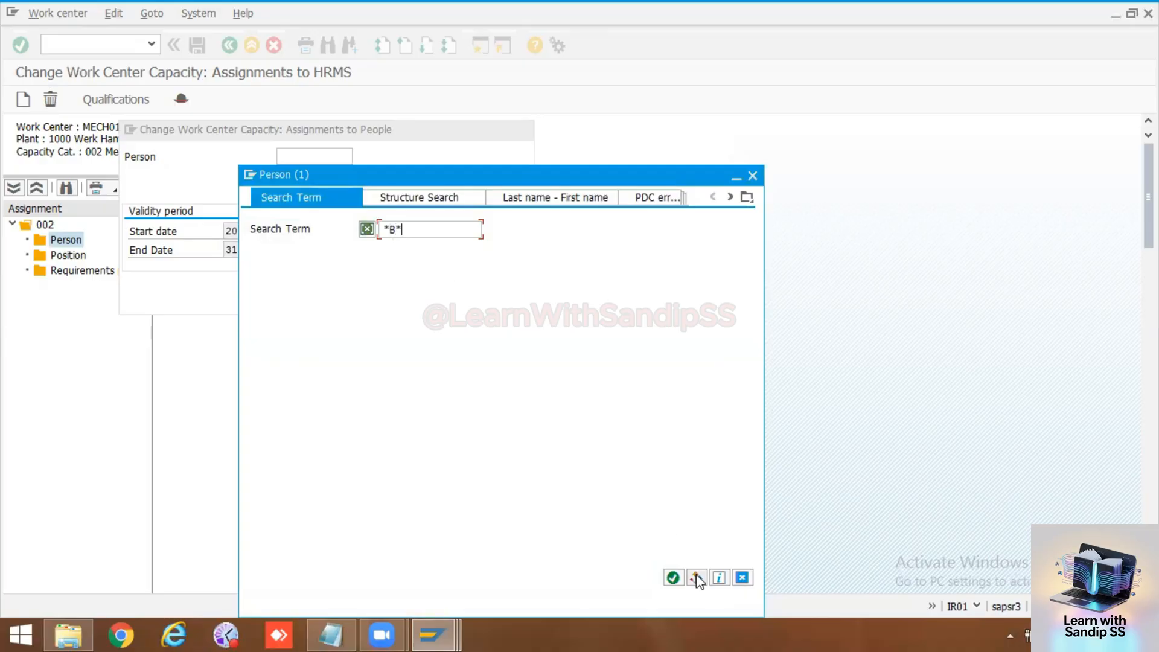
pyautogui.click(673, 577)
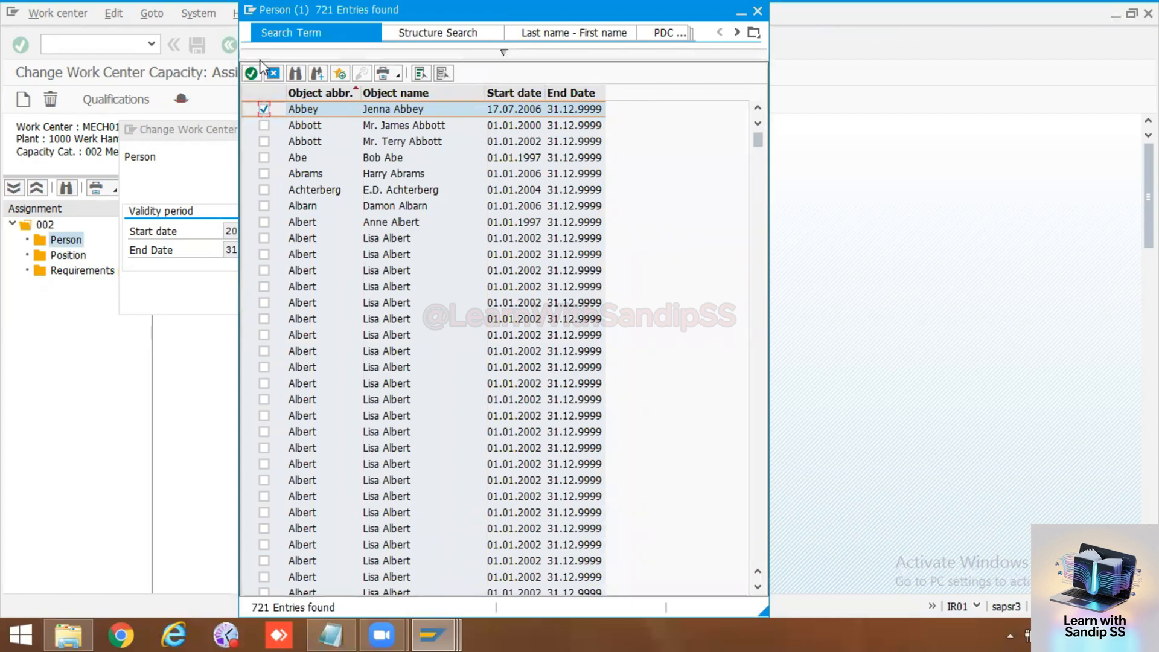
pyautogui.click(251, 74)
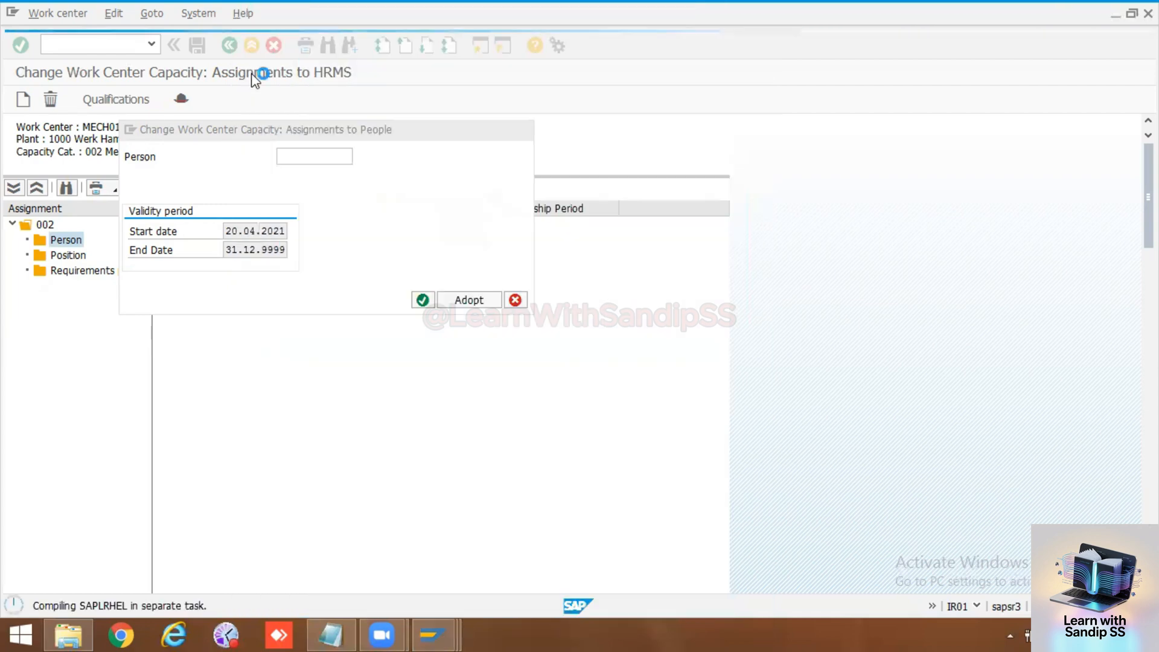
pyautogui.press('Return')
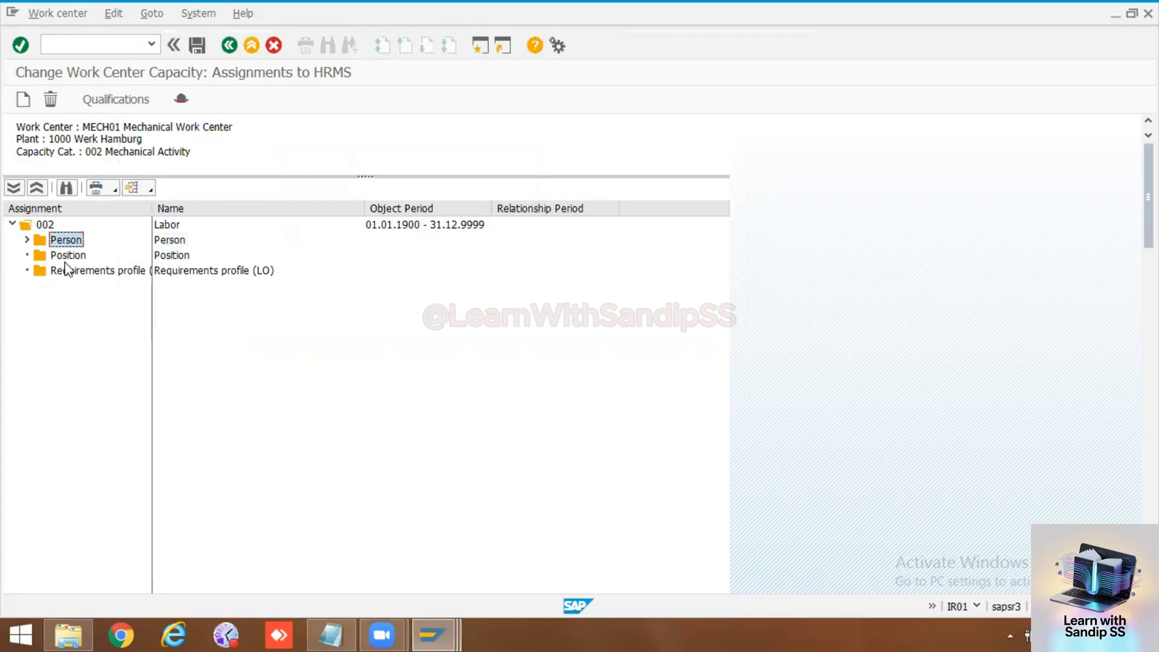
# Step: Check the assigned person's validity period, adopt it, and save the new work center
pyautogui.click(27, 239)
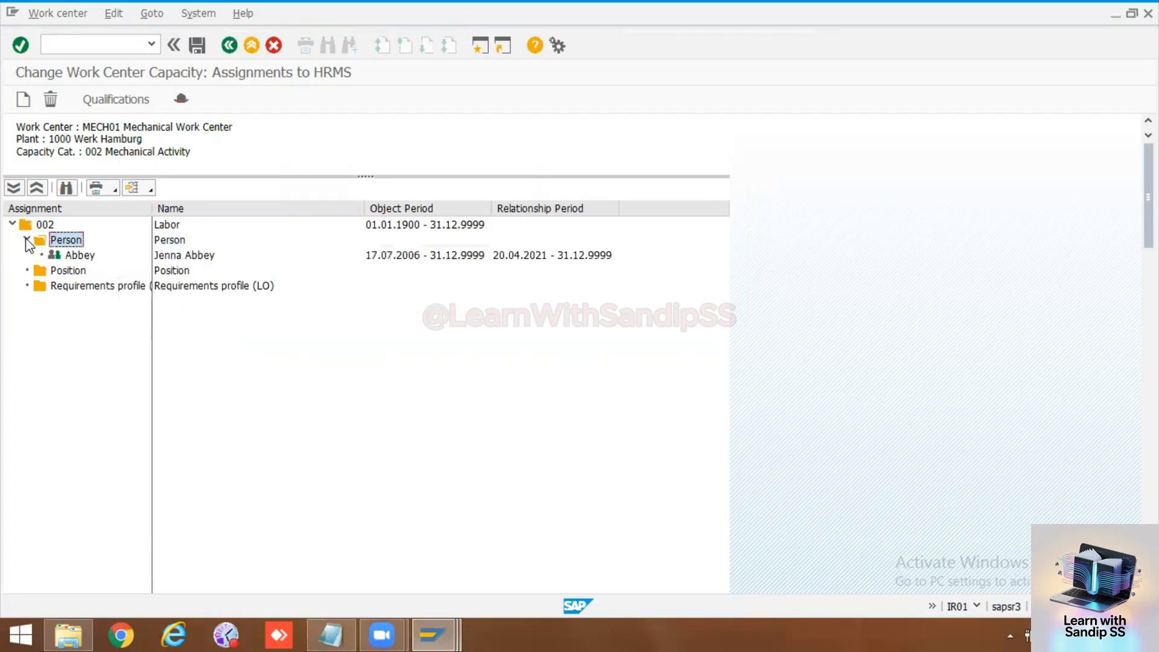
pyautogui.doubleClick(70, 256)
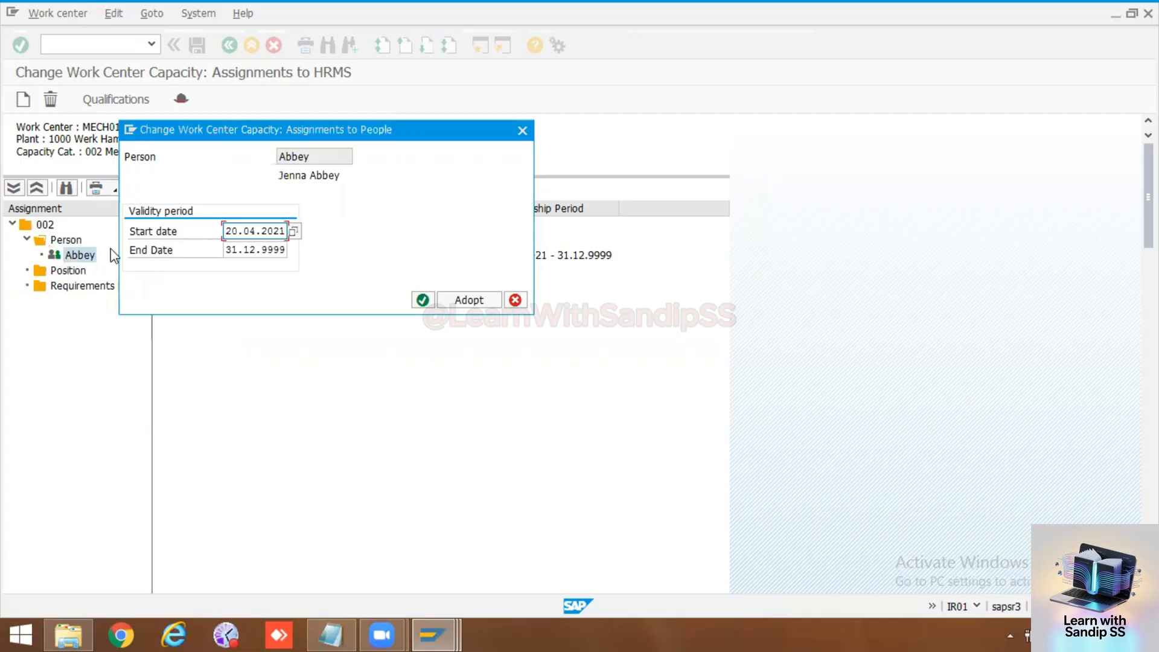
pyautogui.click(474, 300)
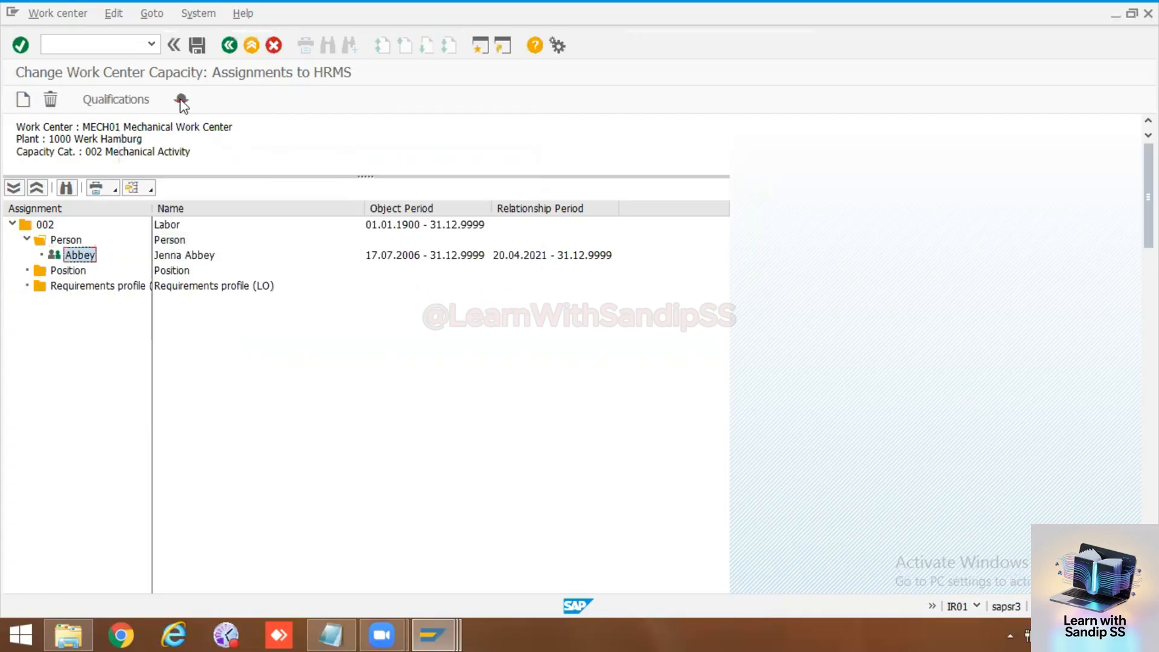
pyautogui.click(196, 47)
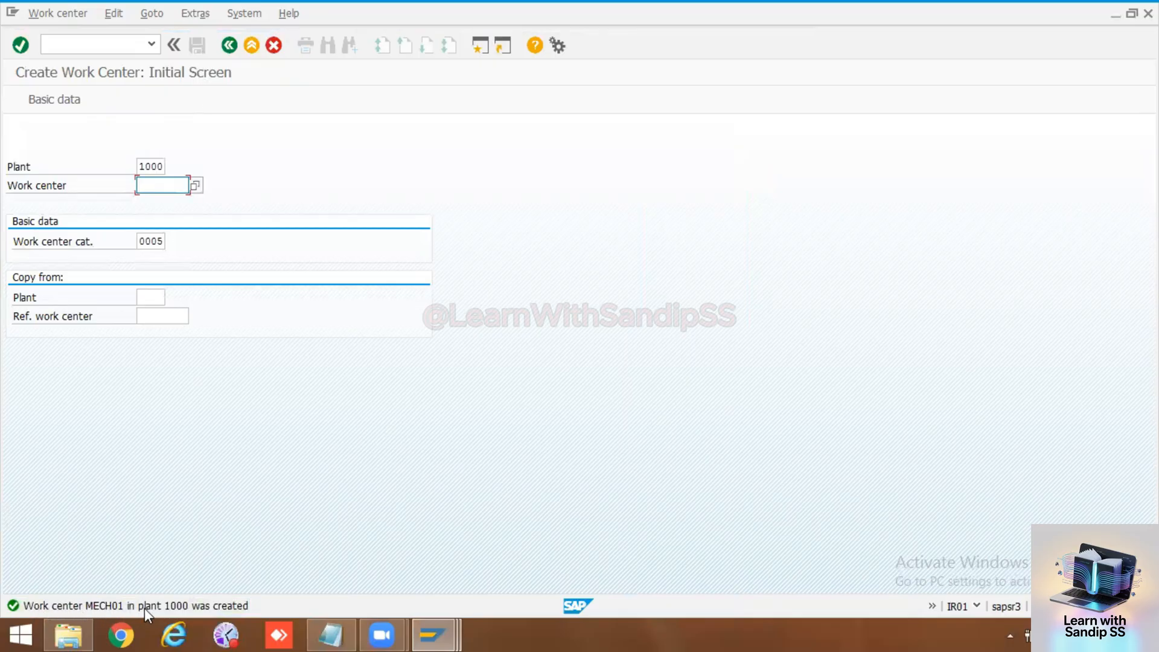
# Step: Switch to transaction IR03 to display work center MECH01 in plant 1000
pyautogui.click(72, 42)
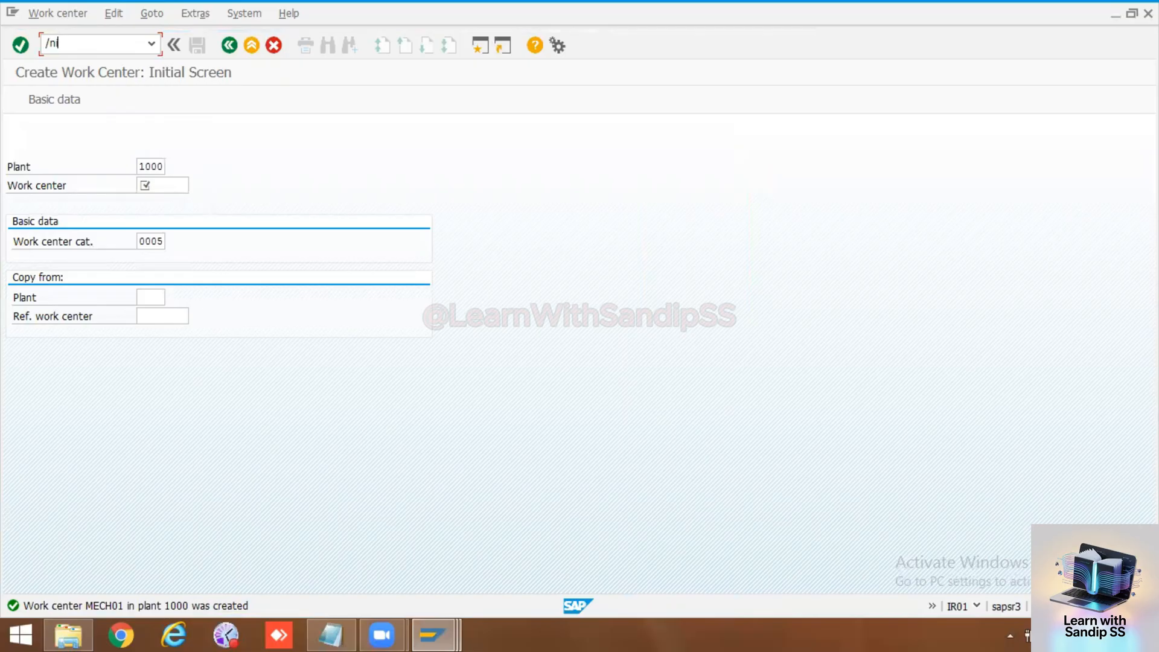
pyautogui.press('Return')
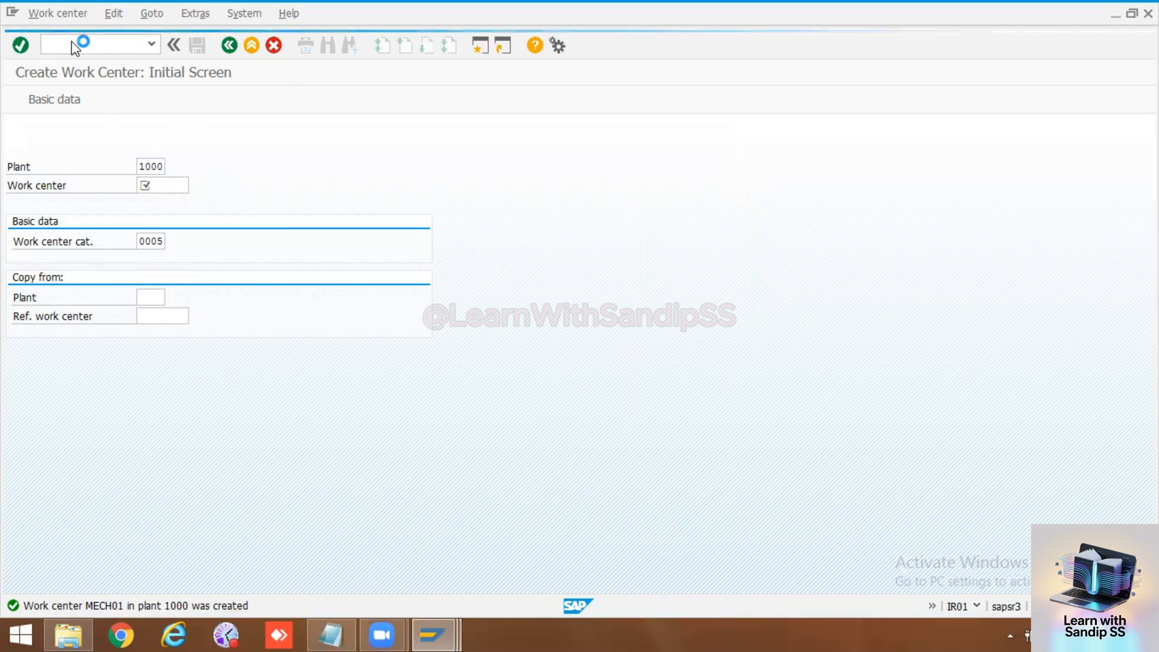
pyautogui.press('Return')
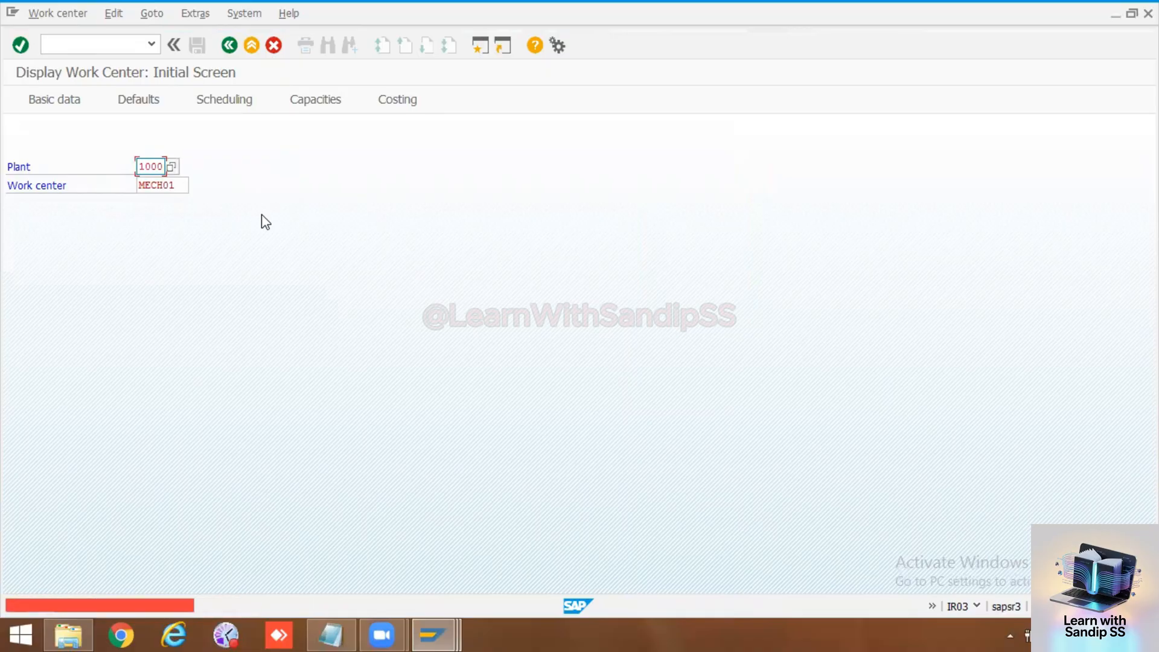
# Step: Try to create work center MECH01 in plant 1000 with transaction IR01
pyautogui.click(106, 46)
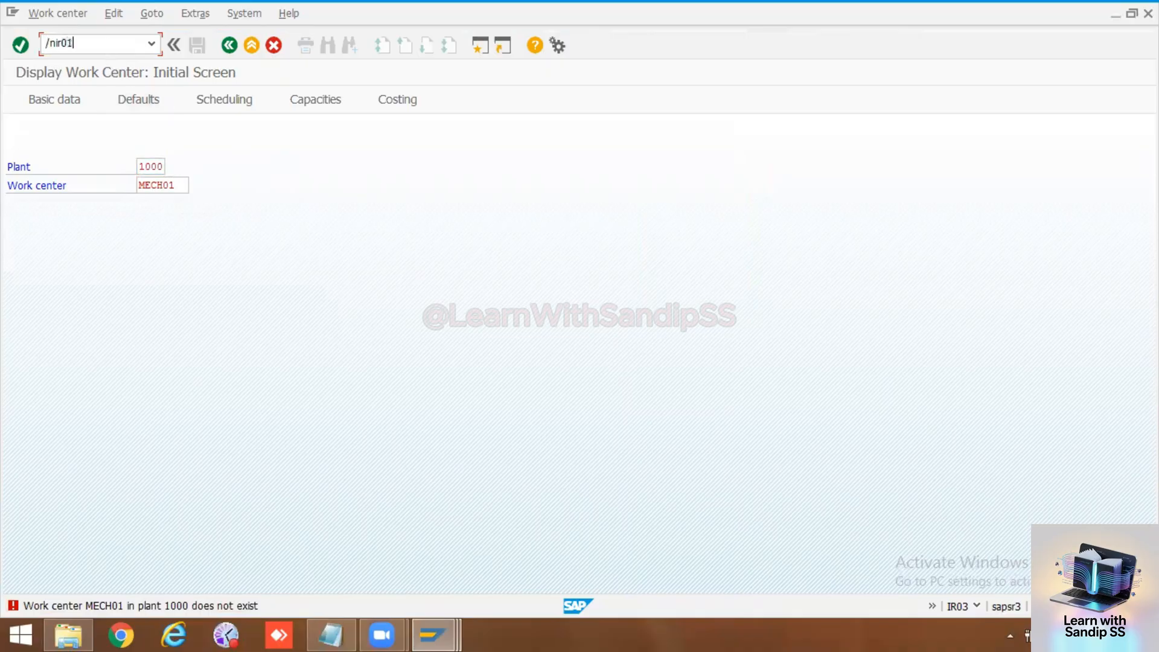
pyautogui.press('Return')
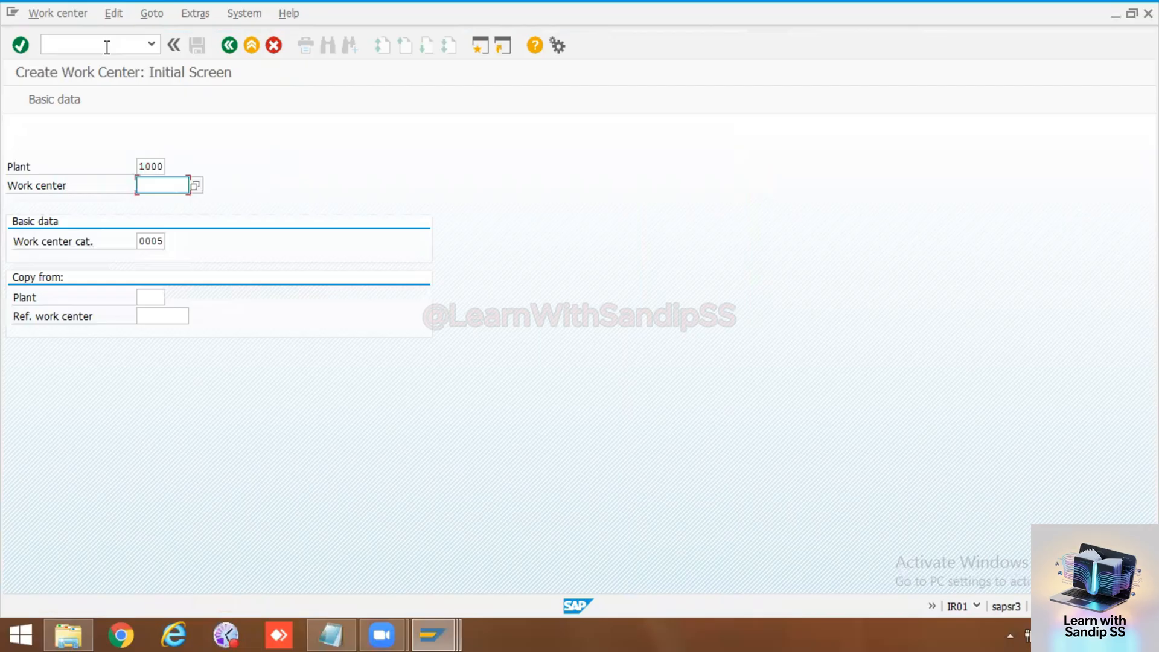
pyautogui.click(162, 186)
pyautogui.click(163, 198)
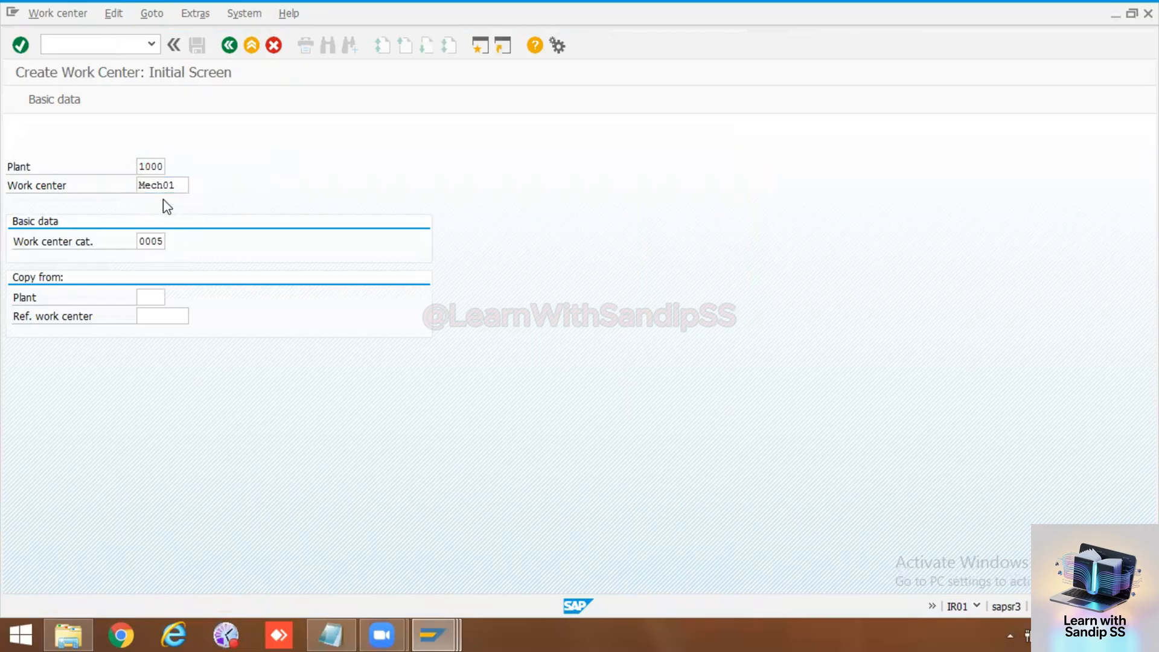
pyautogui.press('Return')
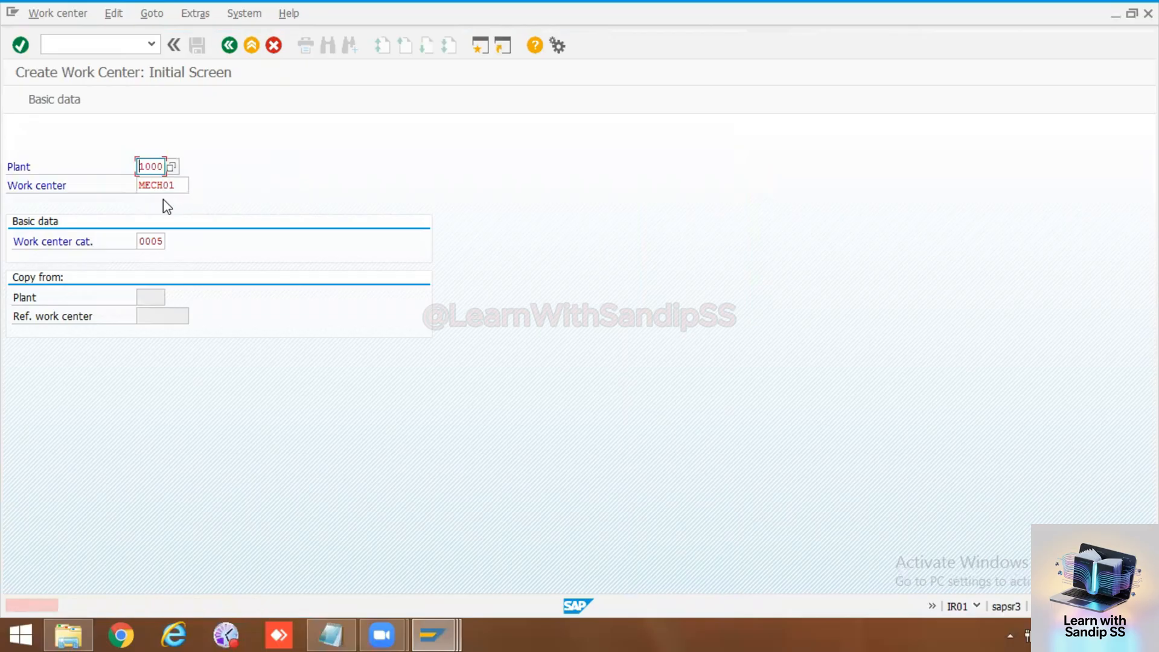
# Step: Leave work center creation, switch to the session with the new location entries, and return it to the customizing project screen
pyautogui.click(433, 635)
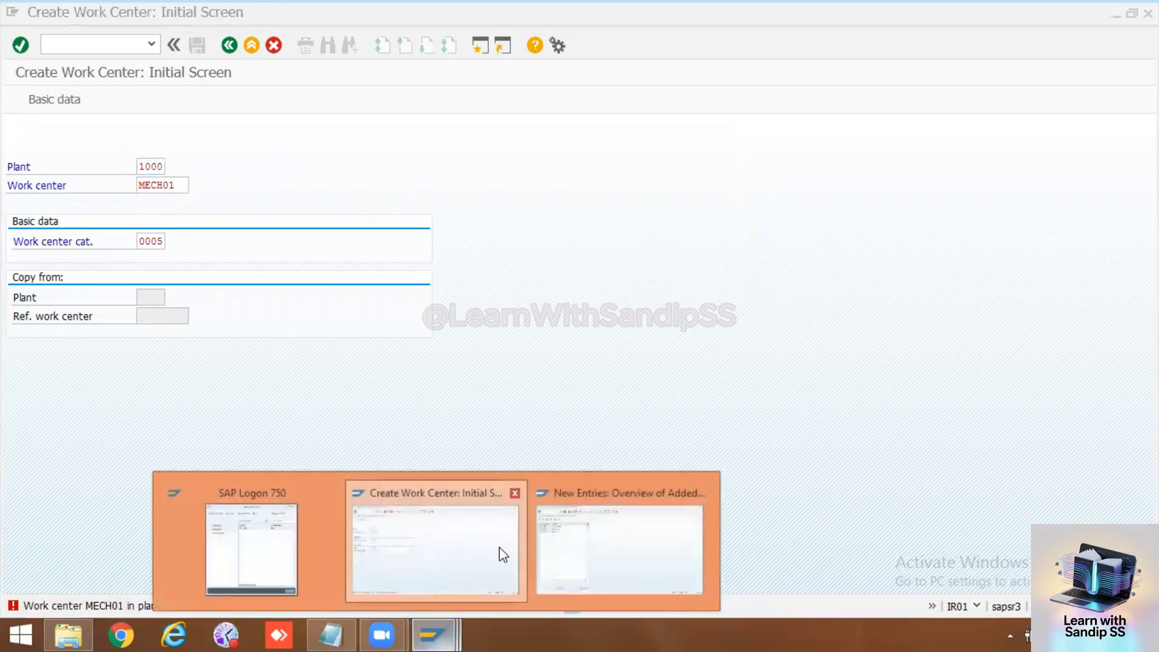
pyautogui.click(501, 552)
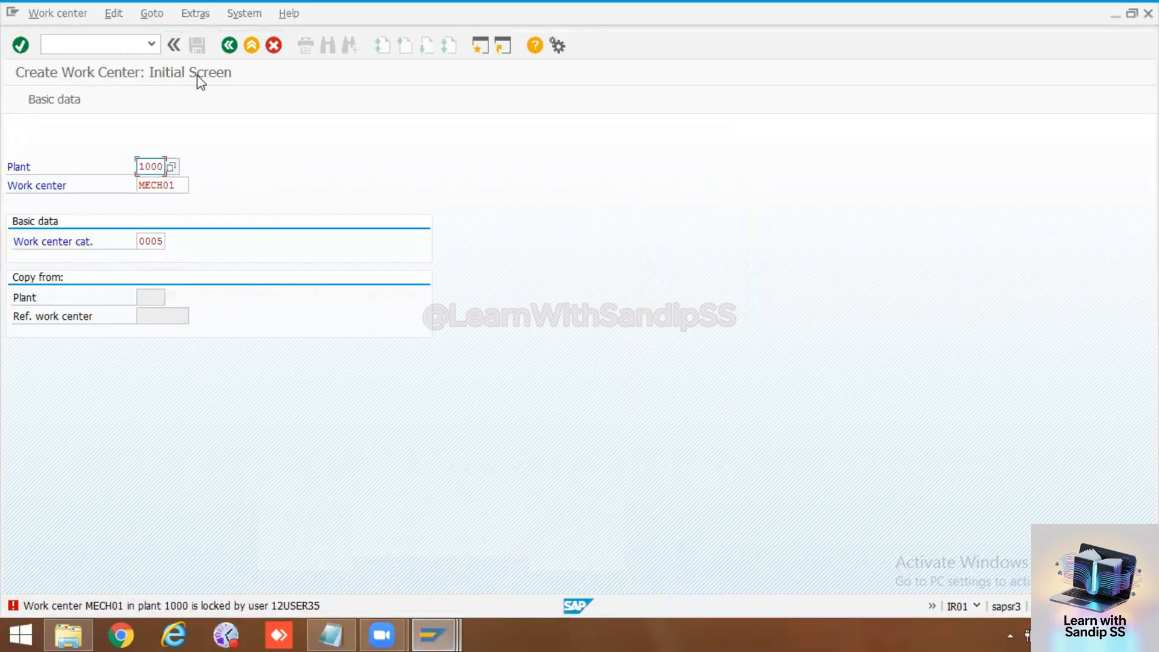
pyautogui.click(230, 45)
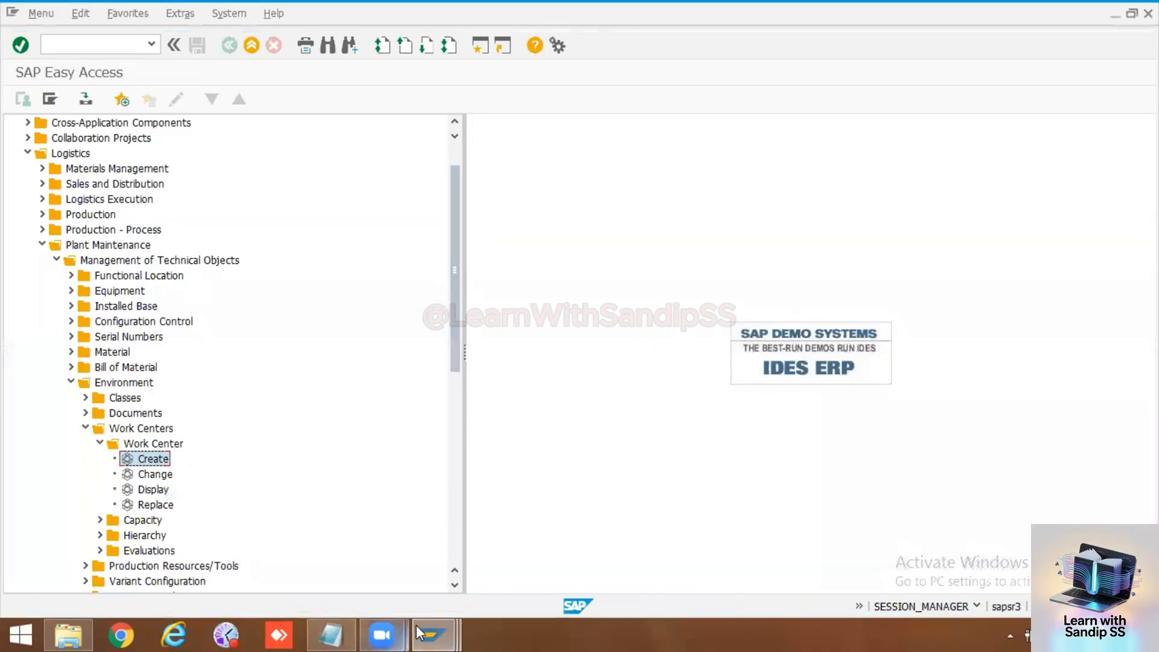
pyautogui.click(418, 632)
pyautogui.click(615, 543)
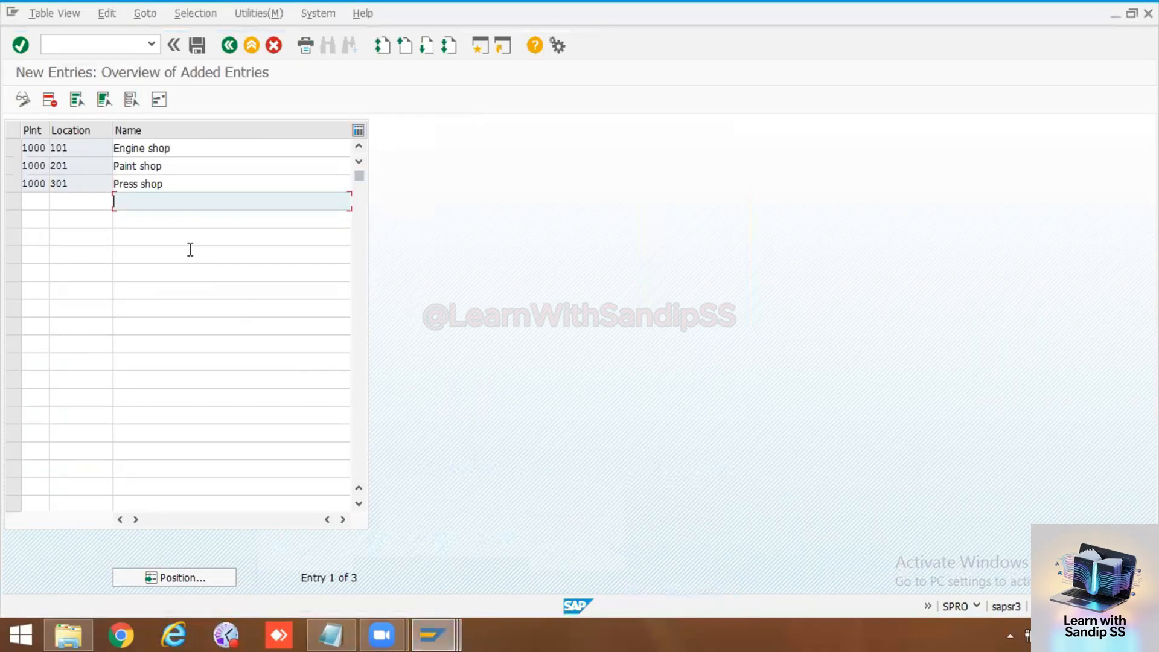
pyautogui.click(229, 46)
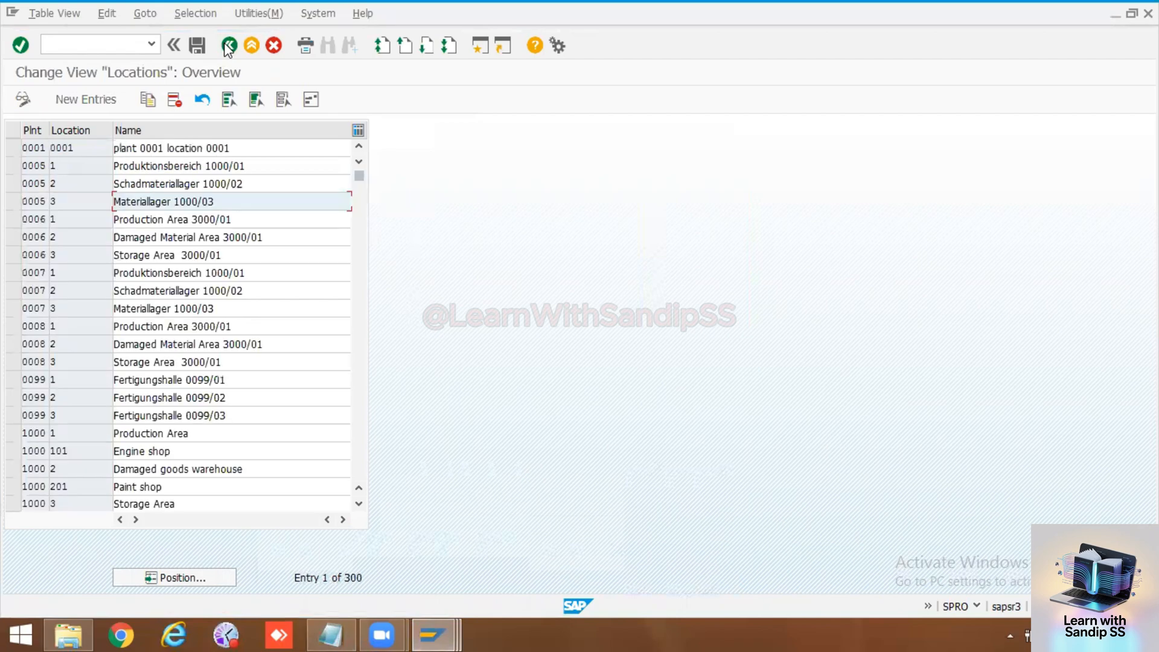
pyautogui.click(229, 46)
pyautogui.click(229, 46)
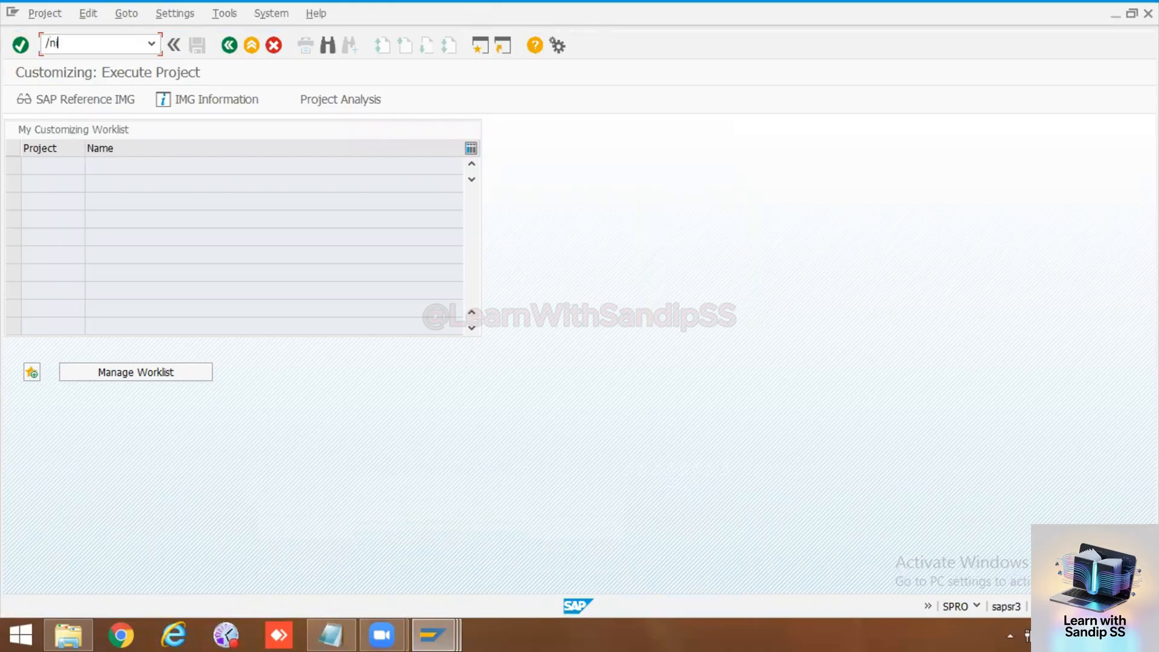
# Step: Start transaction IR01 in this session and try again to create work center MECH01 in plant 1000
pyautogui.write('/nir01')
pyautogui.press('Return')
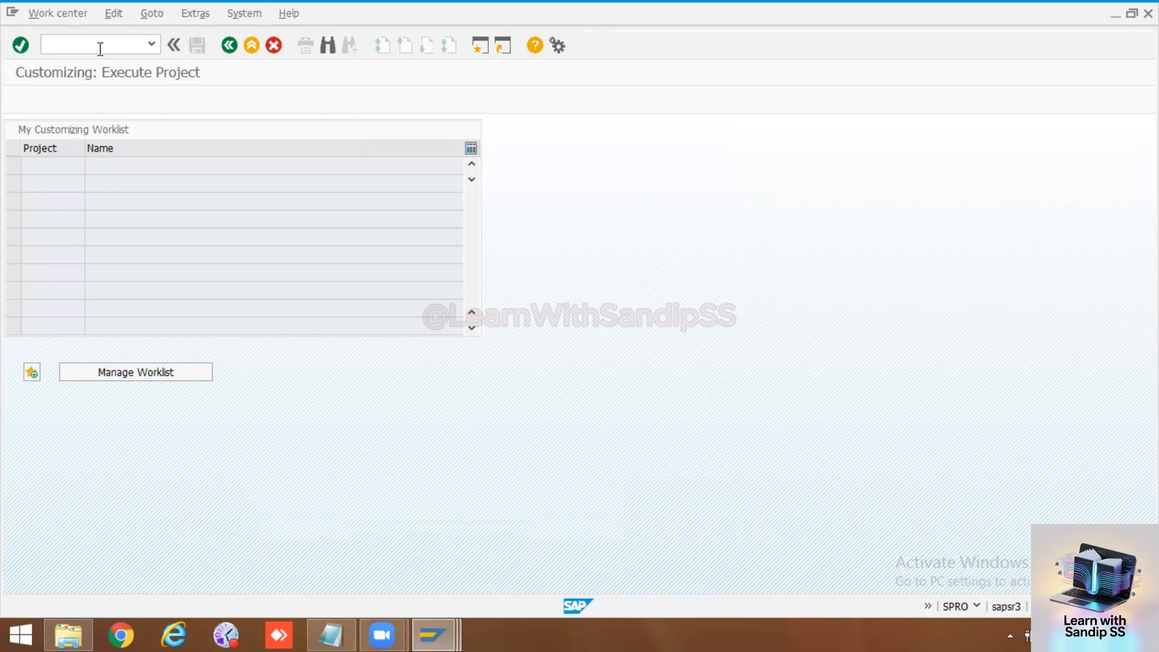
pyautogui.click(146, 185)
pyautogui.click(155, 200)
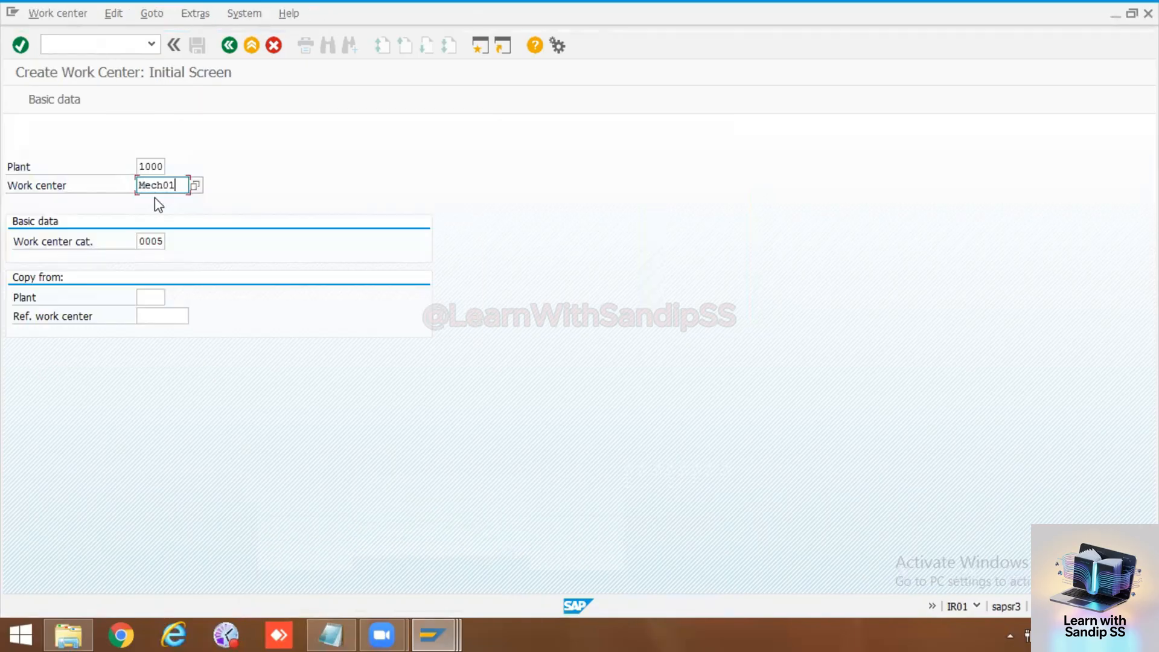
pyautogui.press('Return')
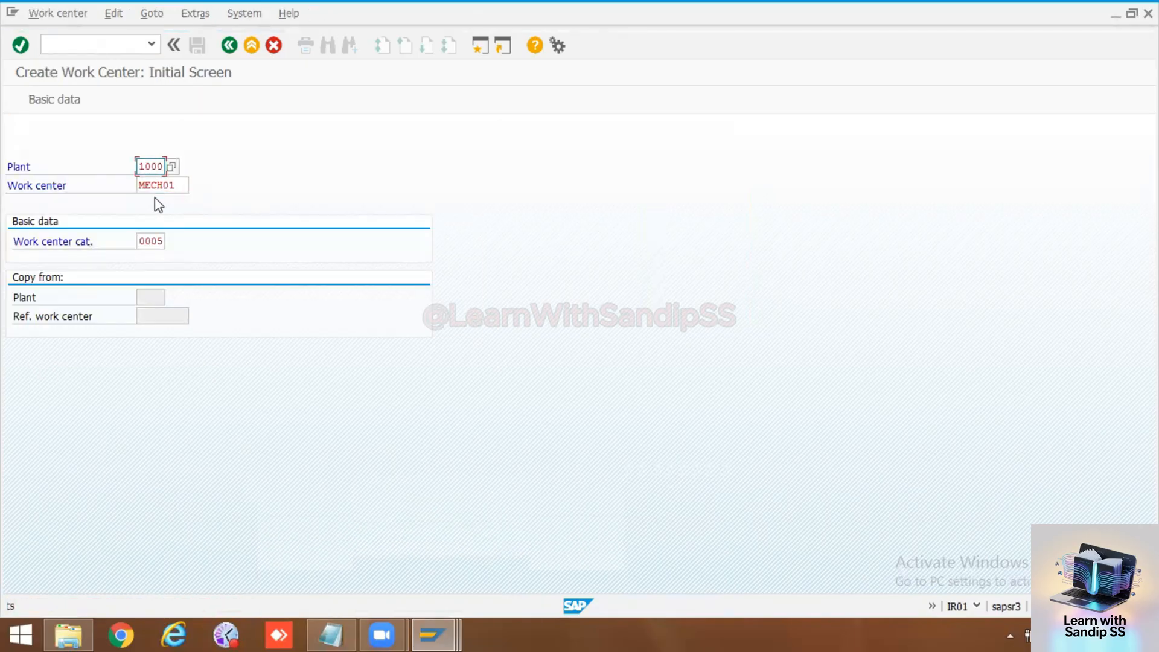
# Step: Open work center MECH01 in plant 1000 for display with transaction IR03
pyautogui.click(90, 47)
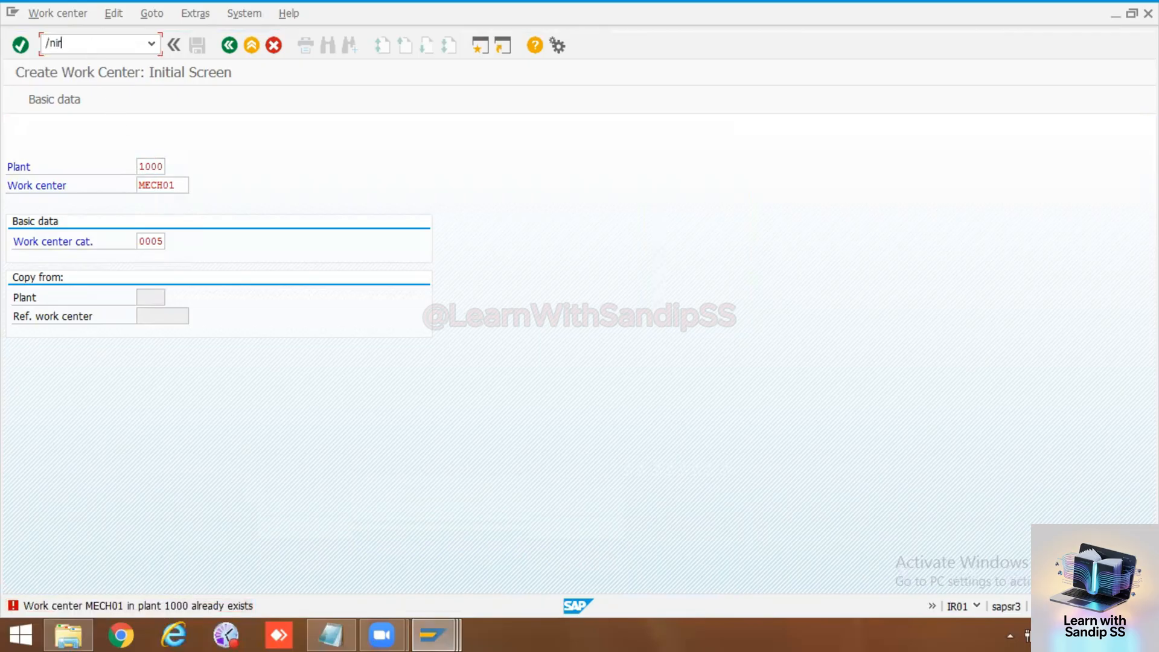
pyautogui.press('Return')
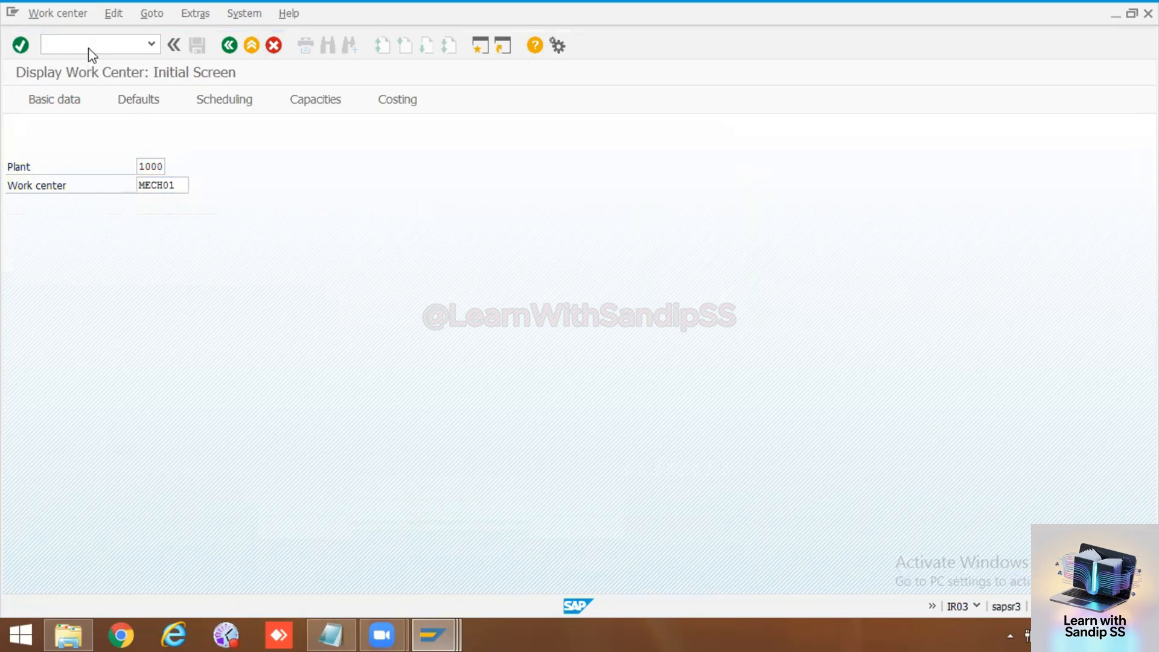
pyautogui.press('Return')
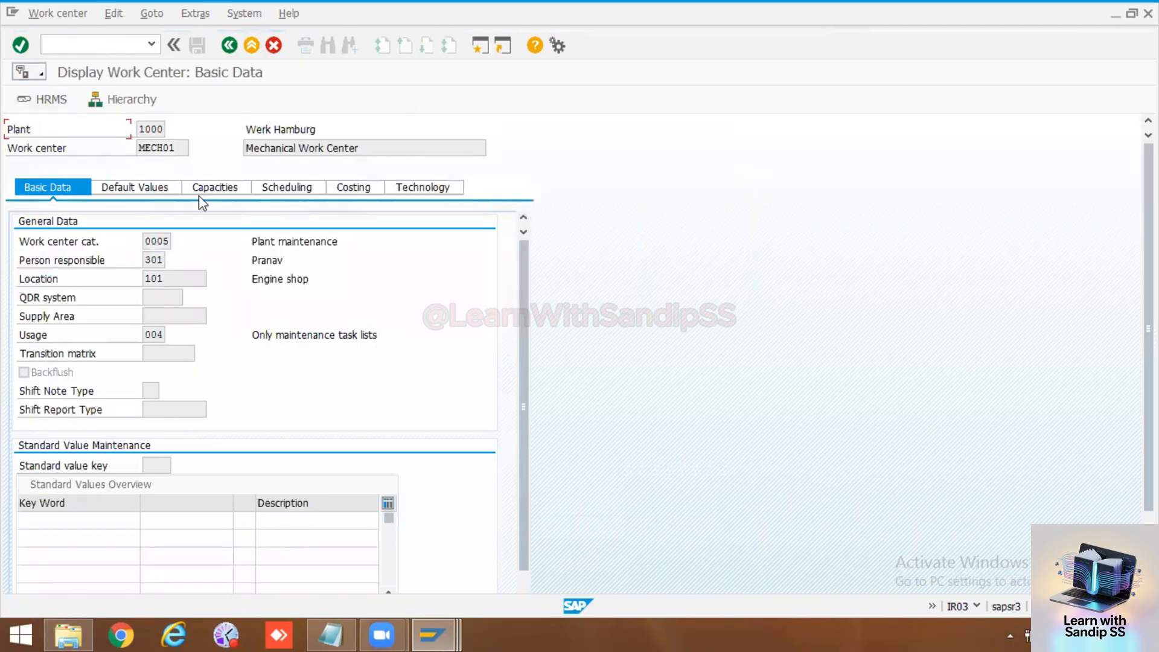
# Step: Review the work center's default values and scheduling data, and try to view its costing data
pyautogui.click(128, 190)
pyautogui.click(209, 188)
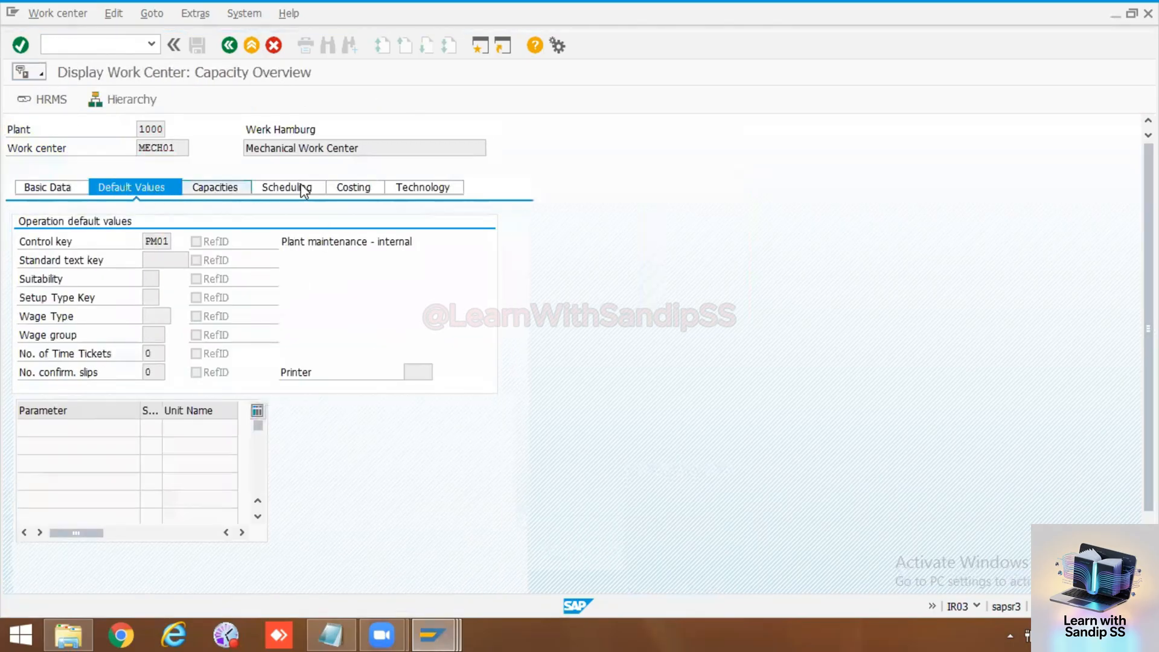
pyautogui.click(303, 187)
pyautogui.click(338, 189)
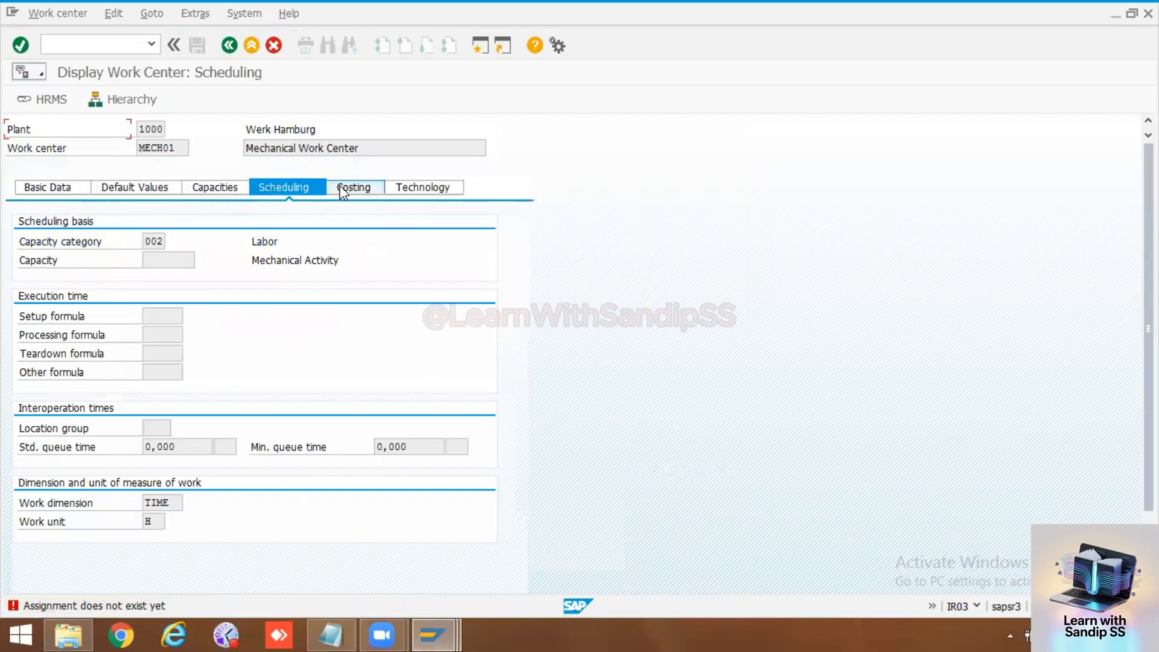
pyautogui.click(343, 191)
# Step: Inspect the header details of labor capacity category 002, and recheck the scheduling and capacity overviews
pyautogui.click(208, 187)
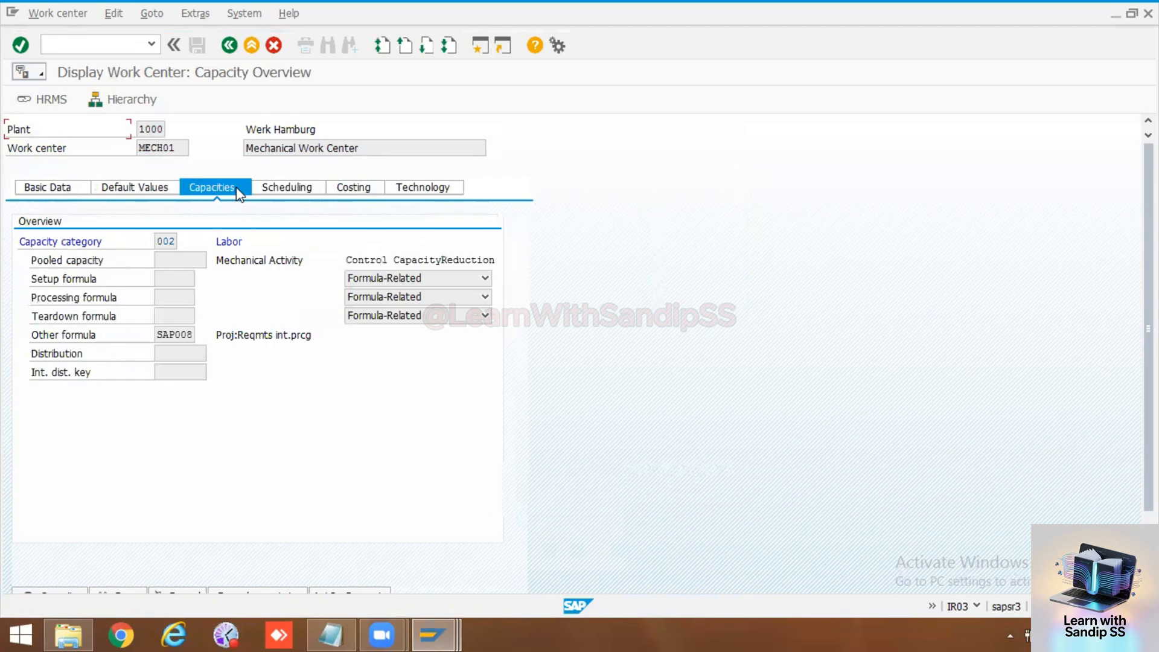
pyautogui.doubleClick(175, 243)
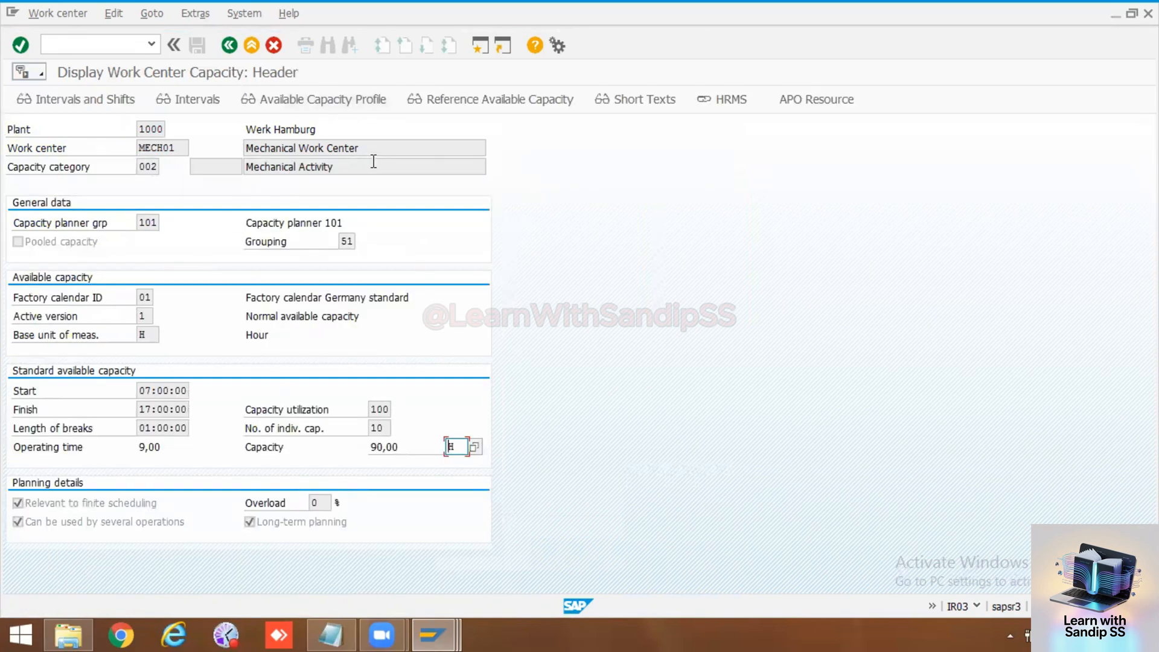
pyautogui.click(229, 45)
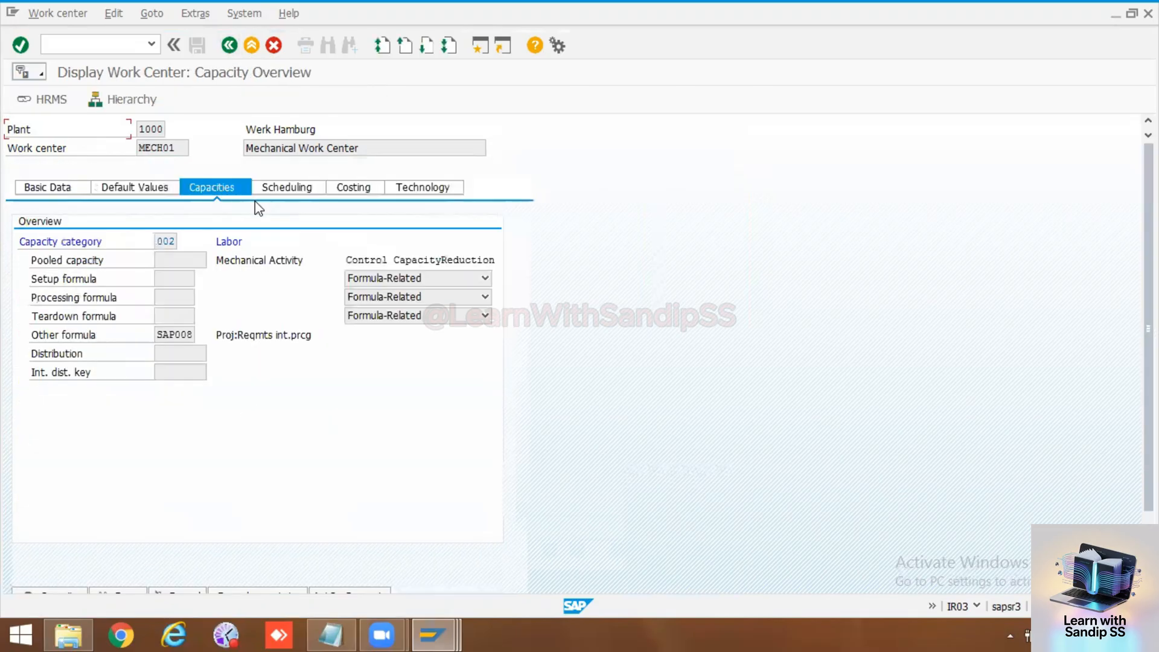
pyautogui.click(279, 192)
pyautogui.click(368, 186)
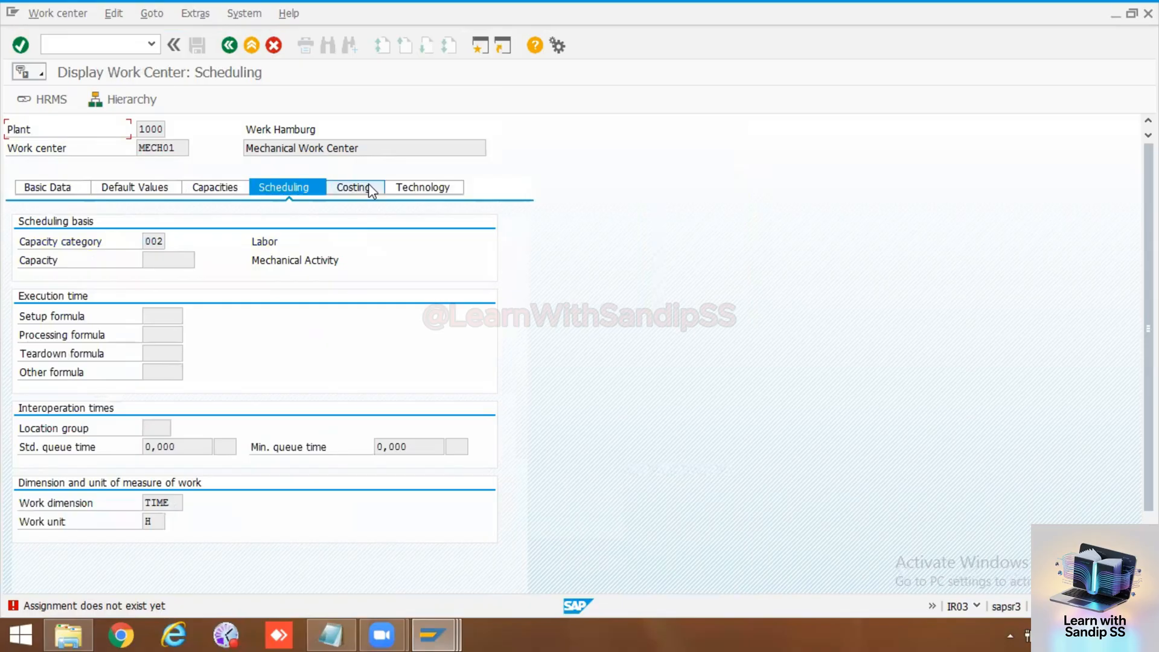
pyautogui.click(230, 192)
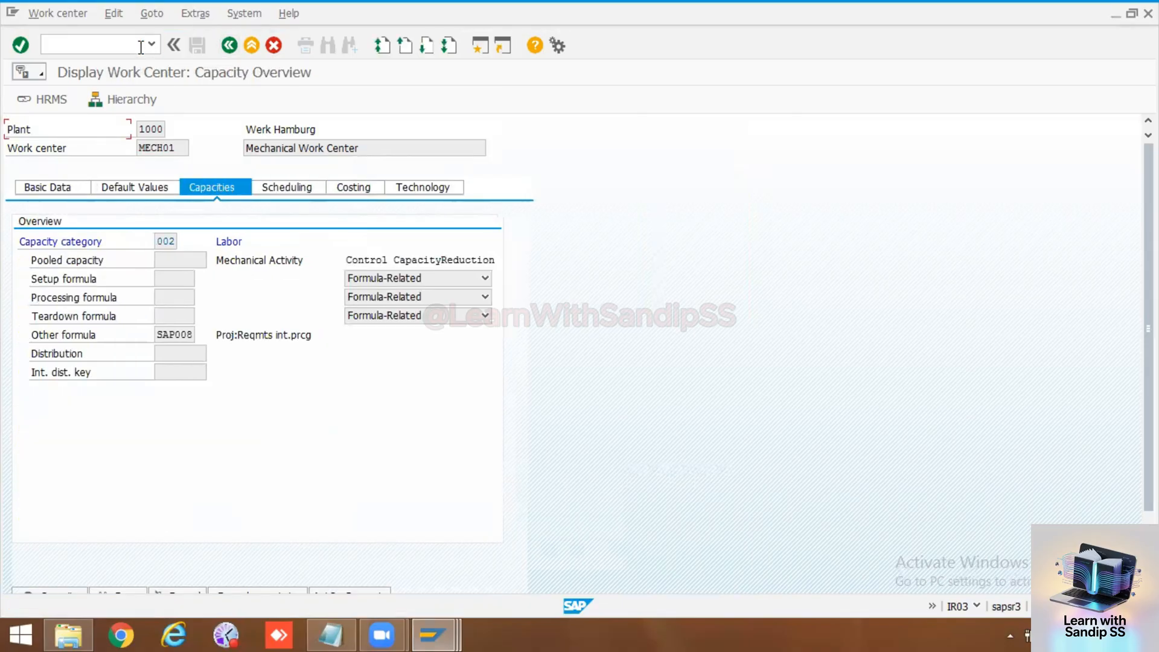
# Step: Switch work center MECH01 from display to change mode
pyautogui.click(58, 14)
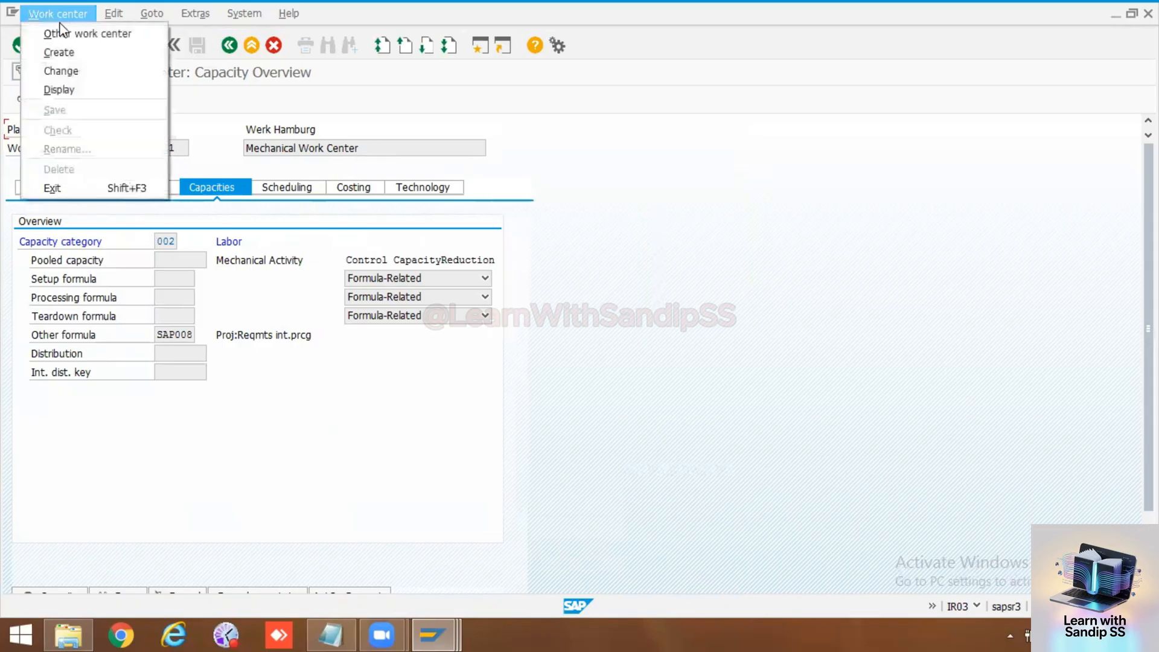
pyautogui.click(65, 71)
pyautogui.press('Return')
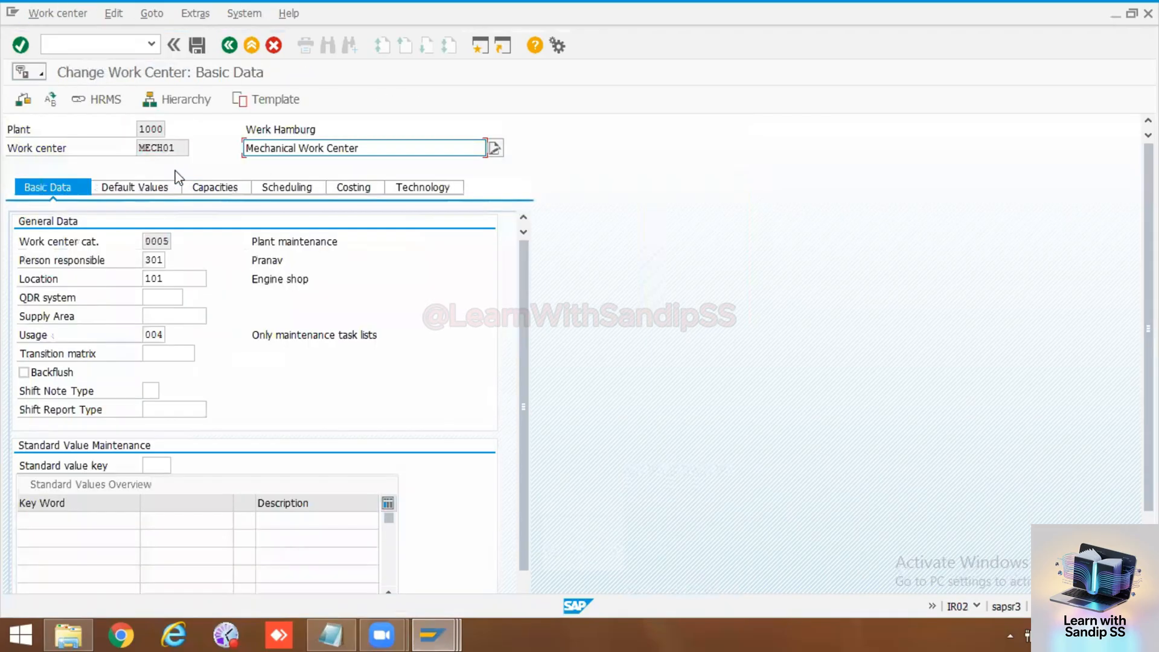
# Step: Look up cost centers in controlling area 1000 and assign cost center 1000 in the work center's costing data
pyautogui.click(360, 190)
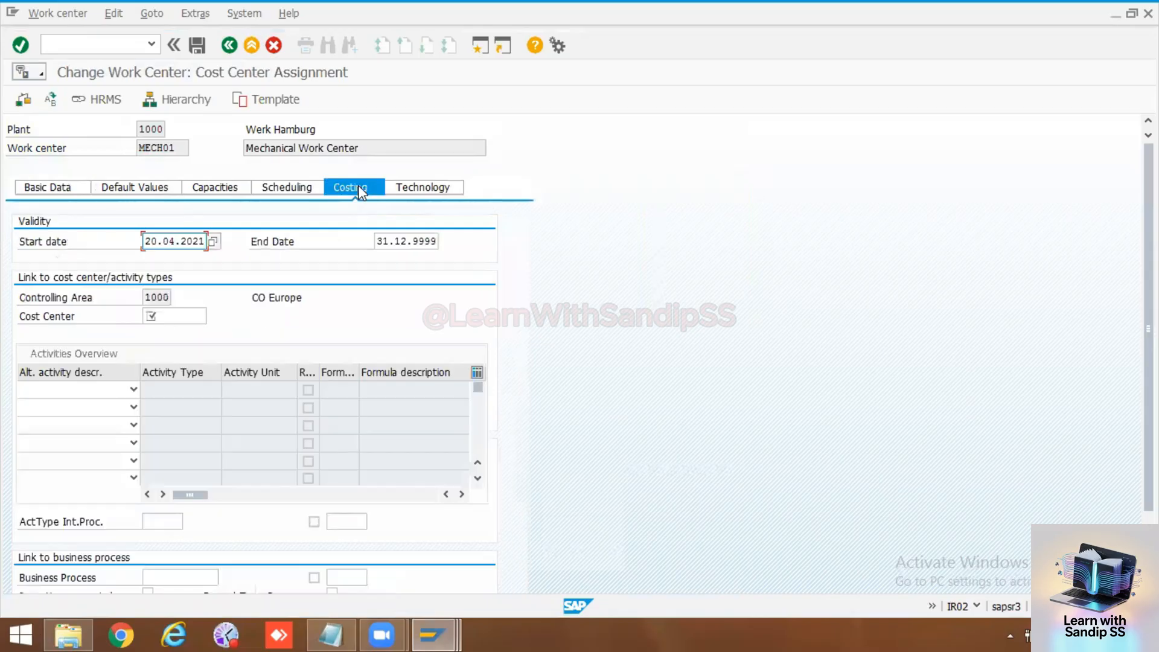
pyautogui.click(189, 313)
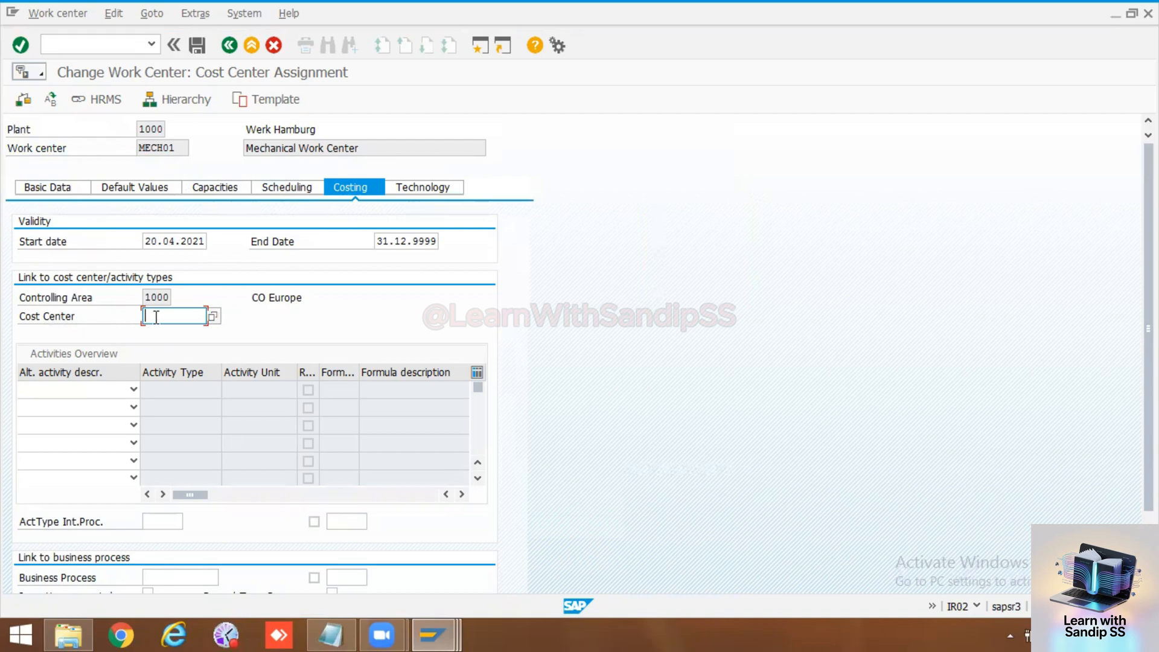
pyautogui.click(213, 316)
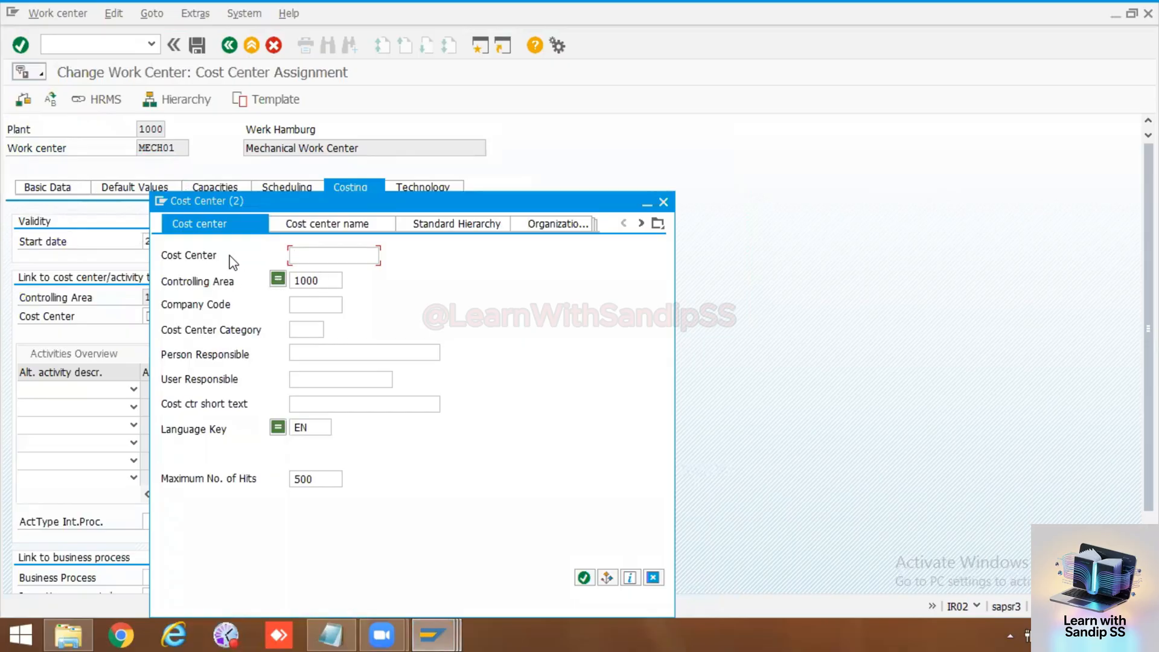
pyautogui.click(583, 577)
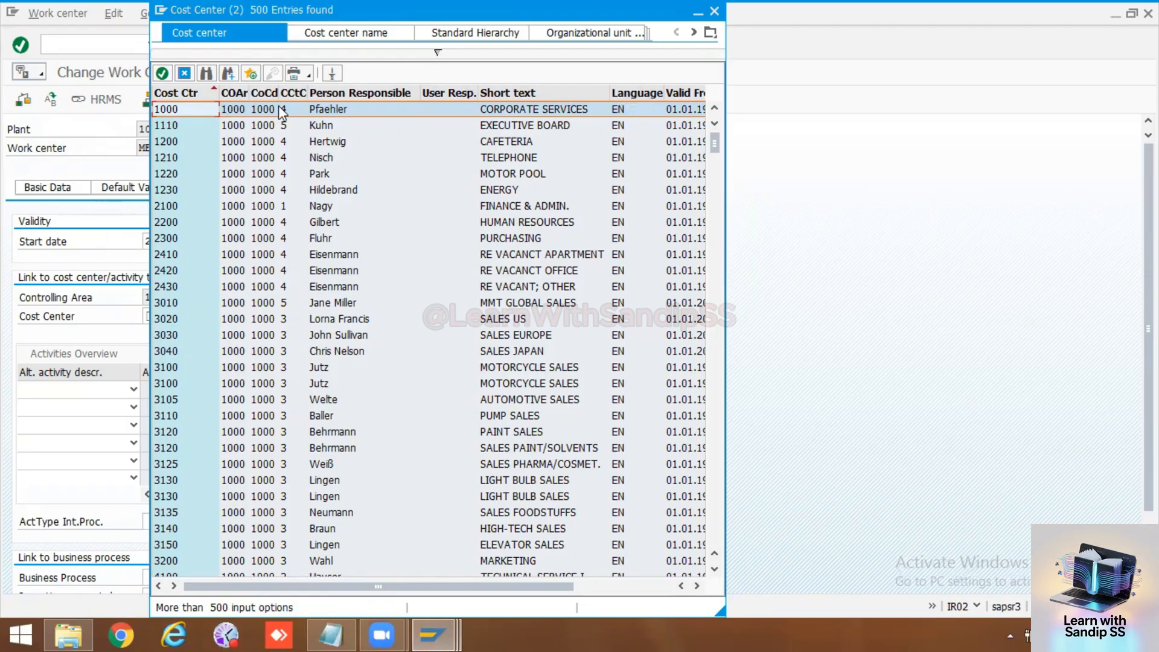
pyautogui.doubleClick(169, 109)
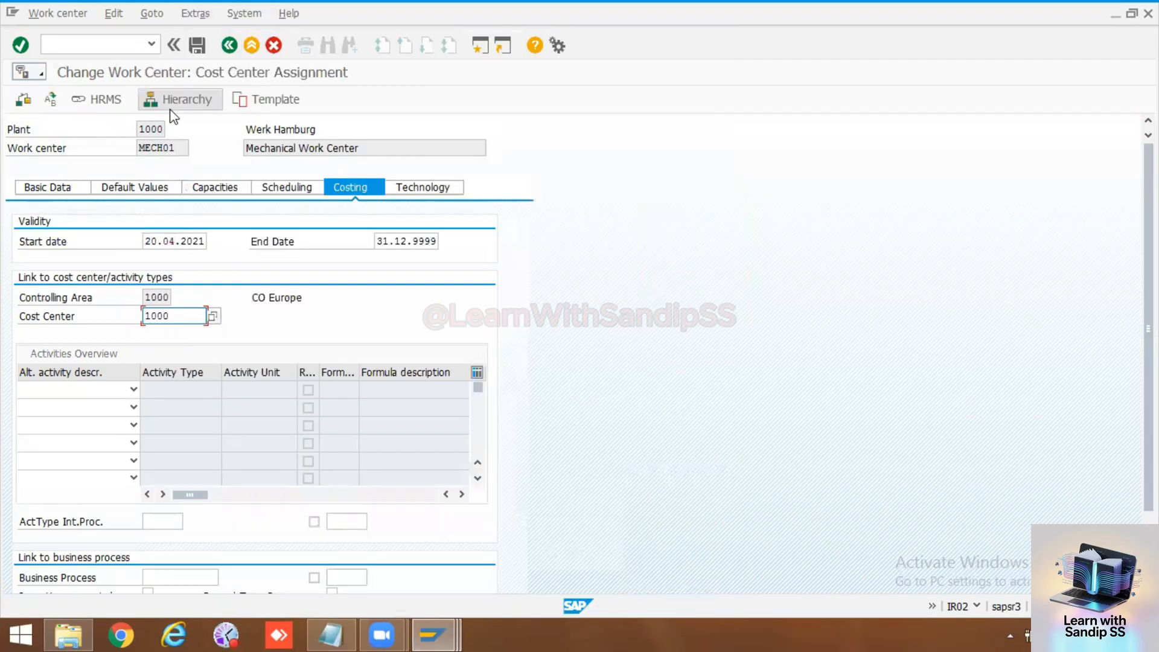
pyautogui.press('Return')
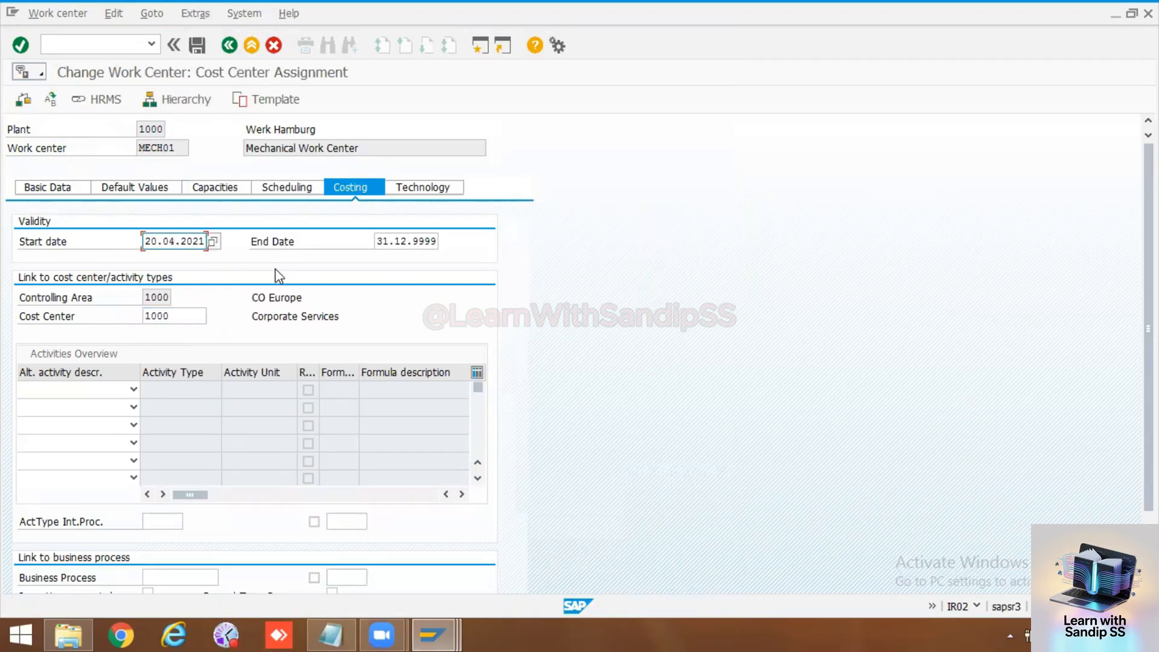
# Step: Open the possible values for the machine type in the work center's technical data
pyautogui.click(431, 188)
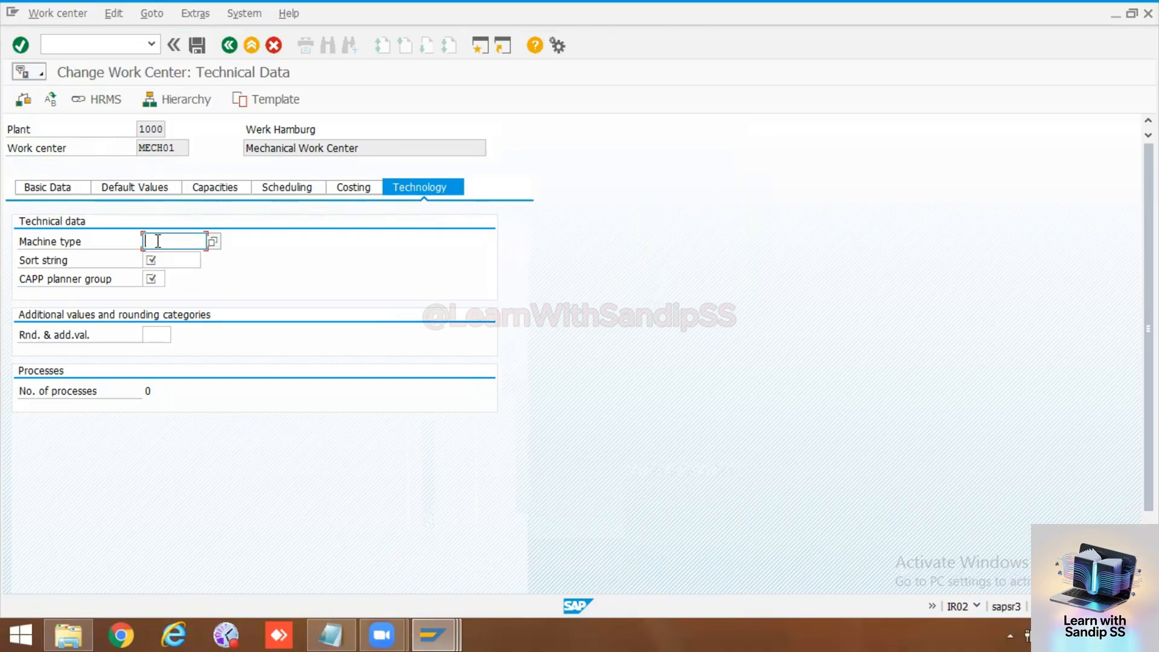
pyautogui.click(212, 245)
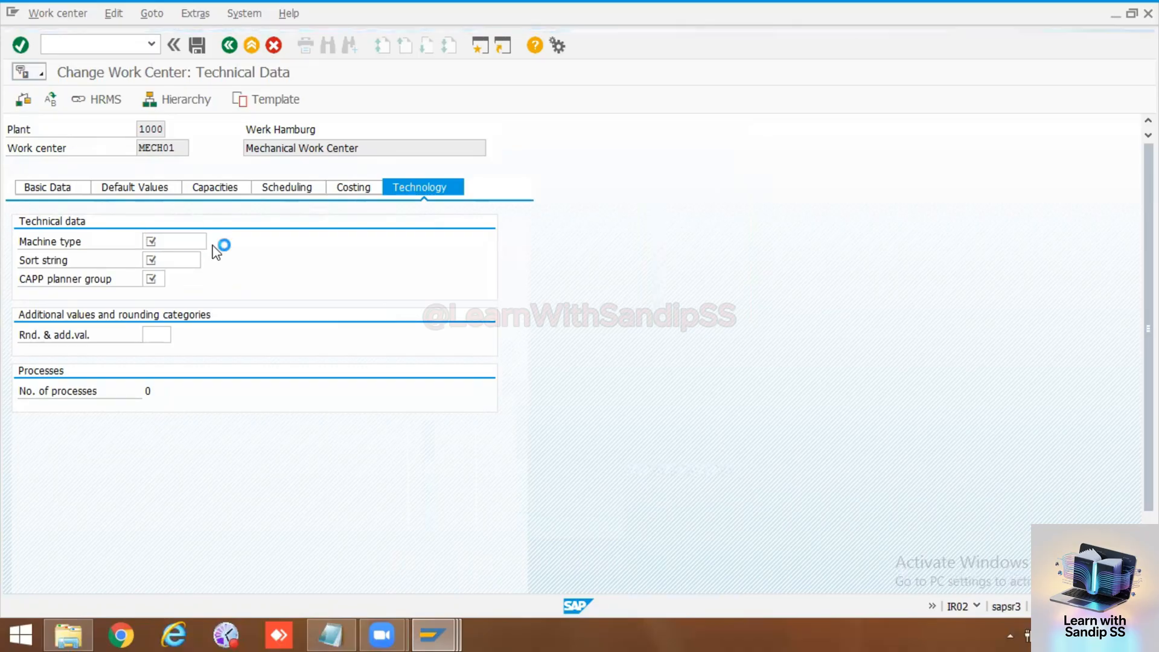
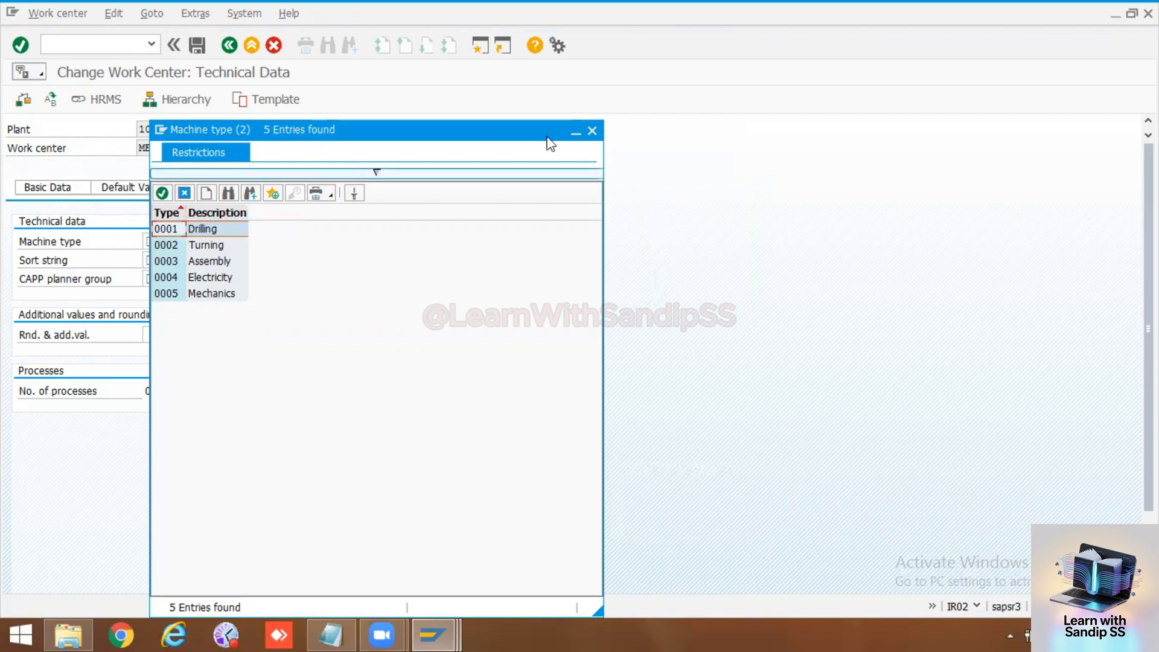
# Step: Set the machine type in the work center's technical data to 0005 (Mechanics)
pyautogui.click(592, 131)
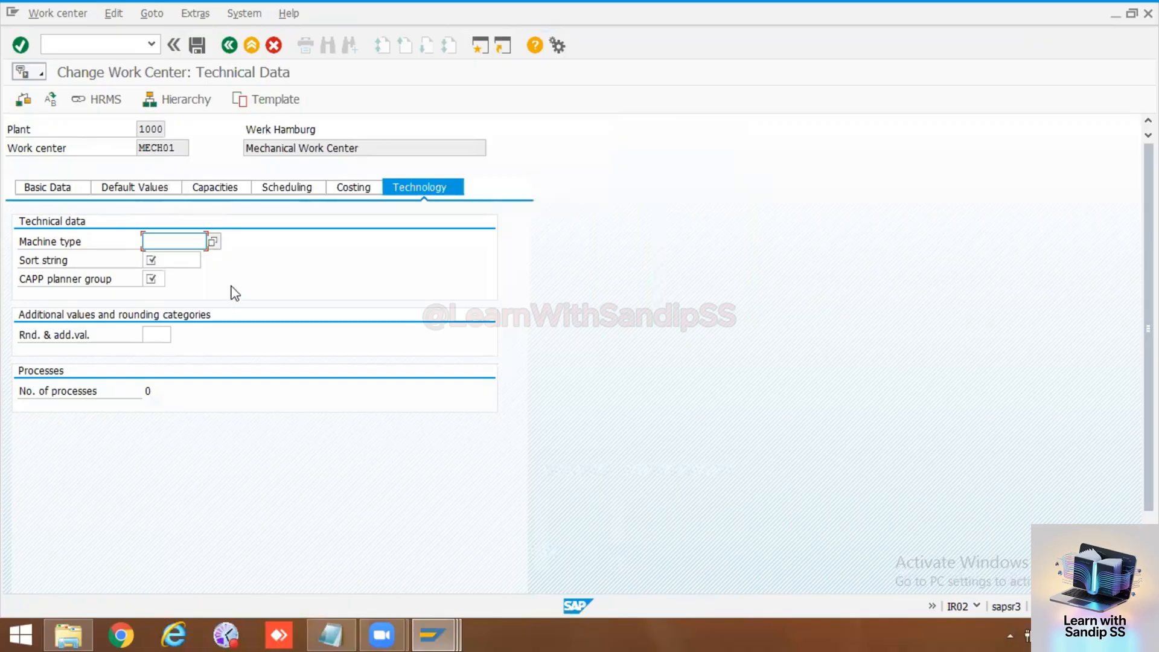
pyautogui.click(187, 256)
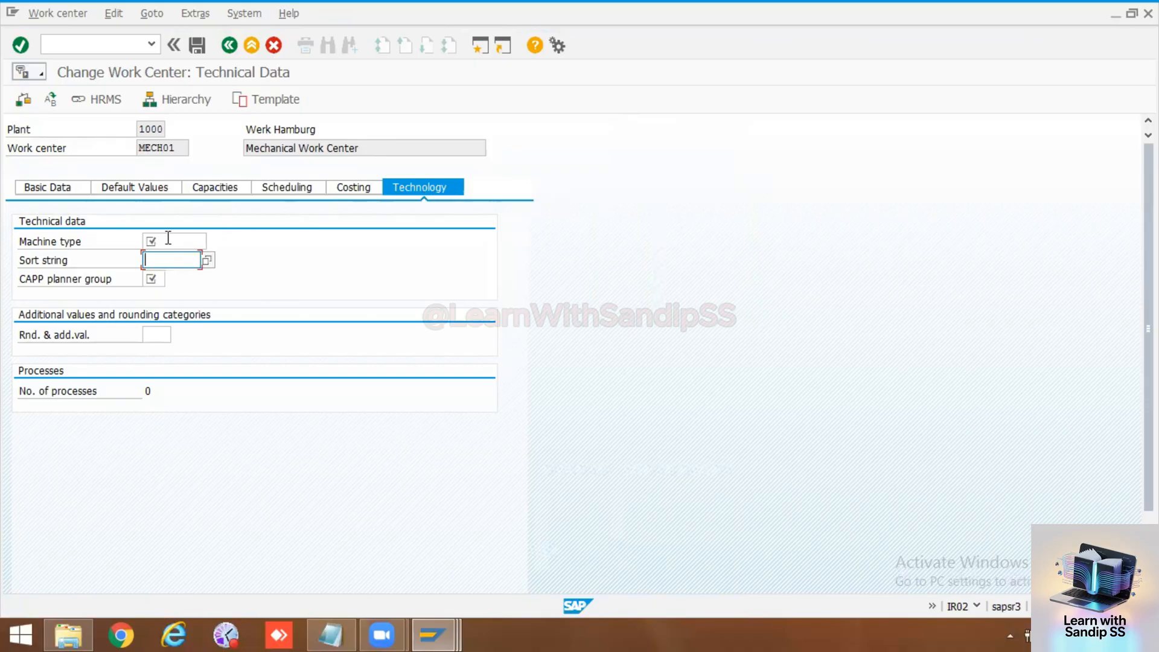
pyautogui.click(203, 242)
pyautogui.click(212, 242)
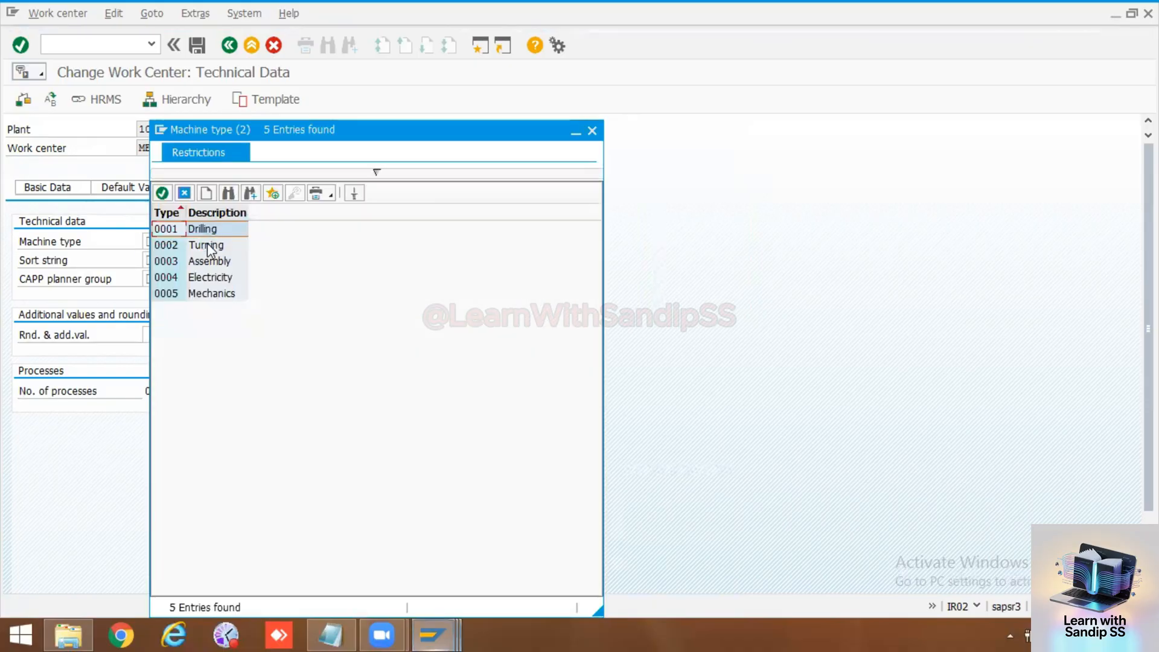
pyautogui.doubleClick(166, 293)
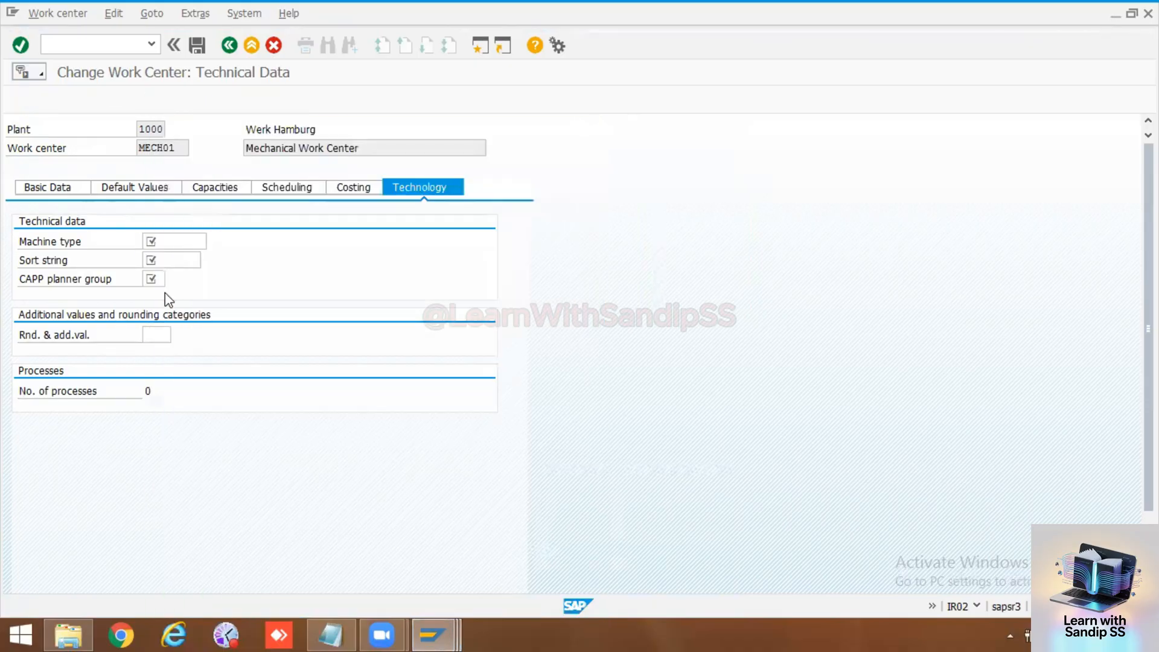
# Step: Assign sort string 0005 and CAPP planner group 001 in the technical data, and save the work center
pyautogui.click(194, 260)
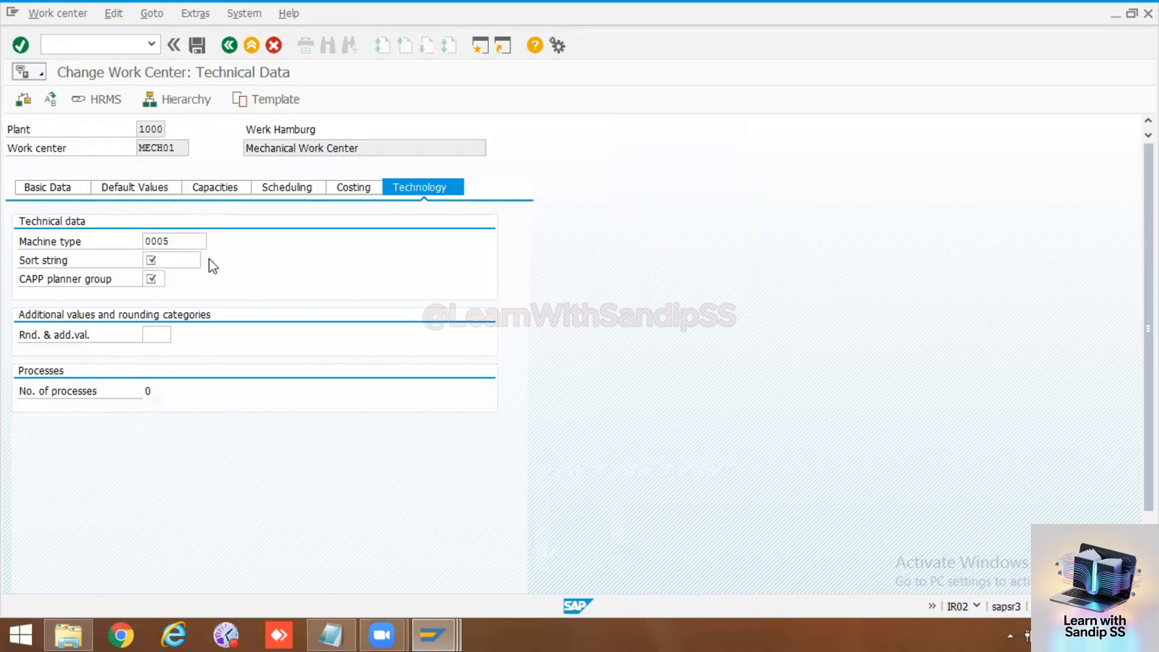
pyautogui.click(208, 261)
pyautogui.click(158, 279)
pyautogui.click(171, 277)
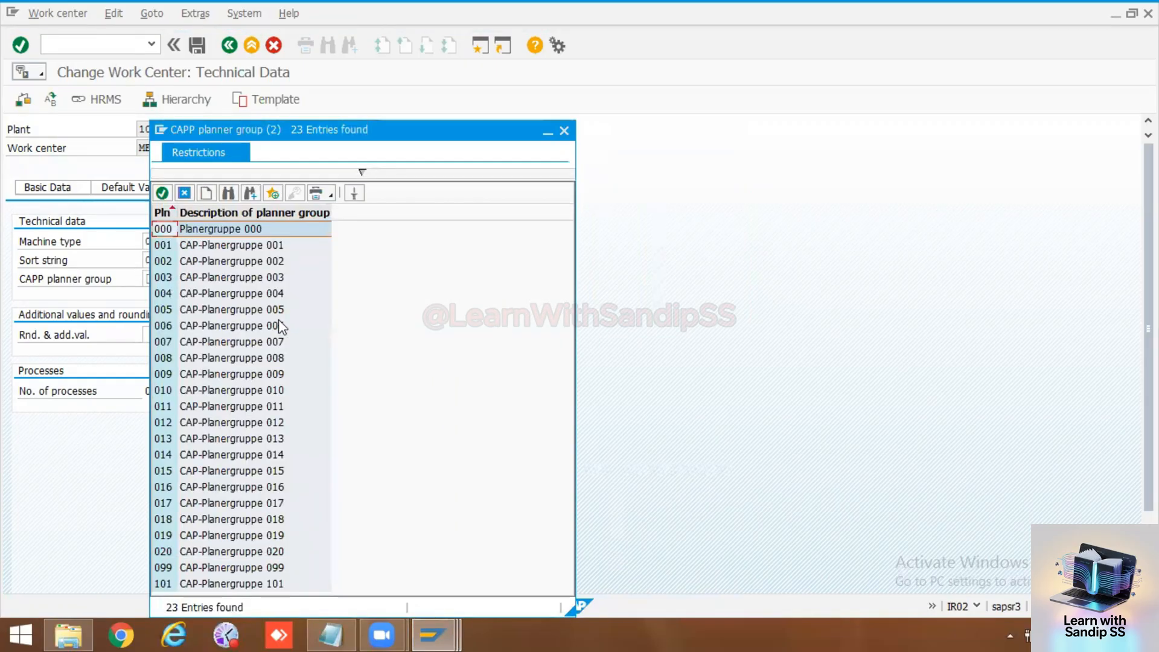
pyautogui.doubleClick(163, 247)
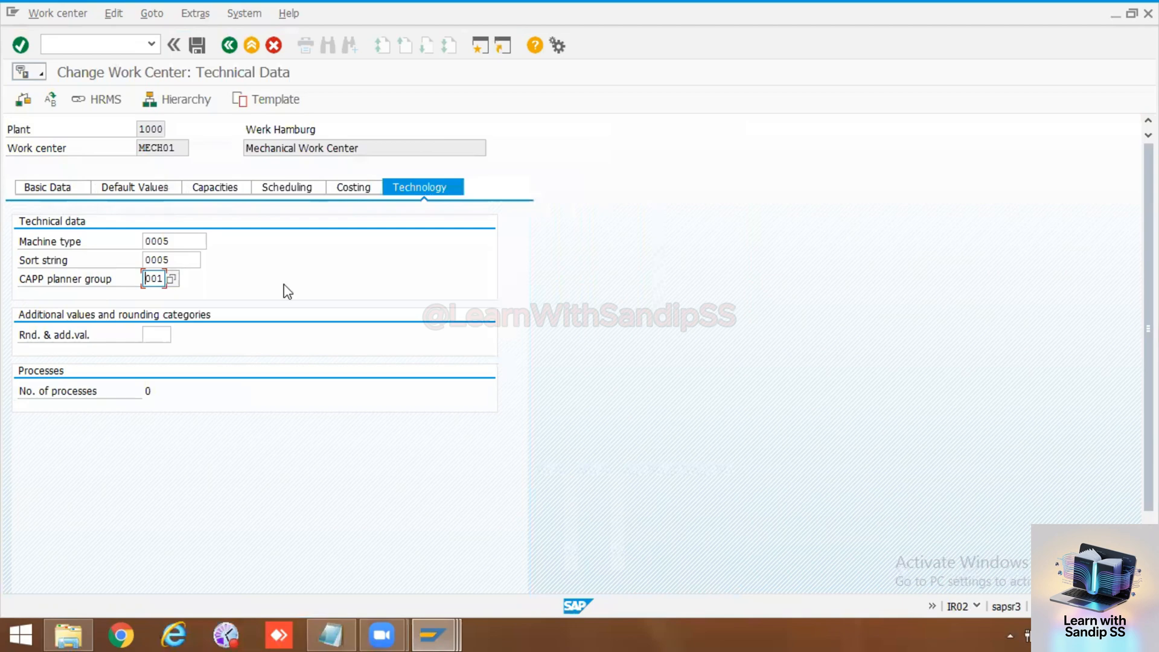
pyautogui.press('Return')
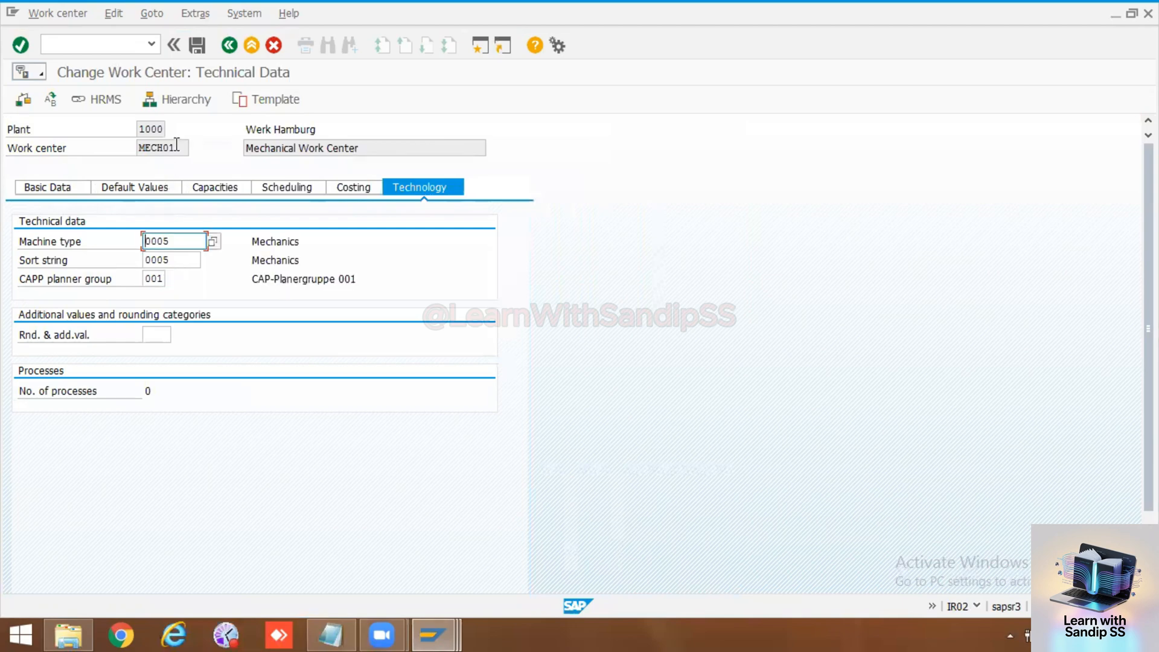
pyautogui.click(194, 48)
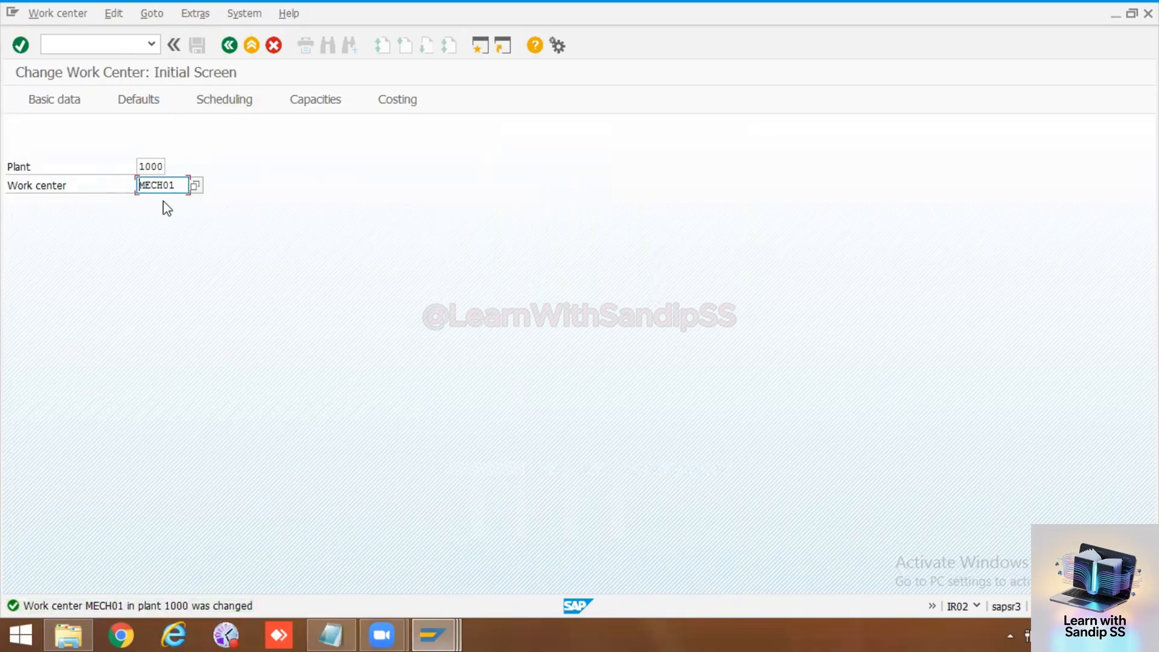
# Step: Switch to the PM file in Notepad and add the heading "Work Center" with the entry MECH01 at its end
pyautogui.doubleClick(178, 186)
pyautogui.click(331, 634)
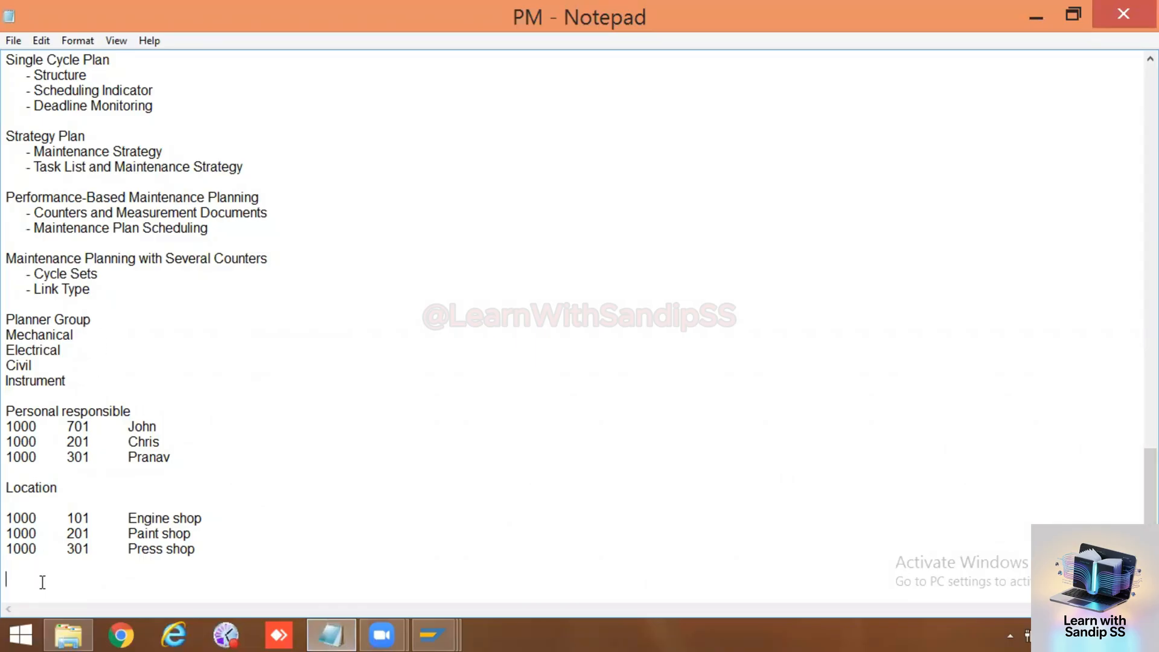
pyautogui.write('Work Cernter')
pyautogui.press('Return')
pyautogui.press('Return')
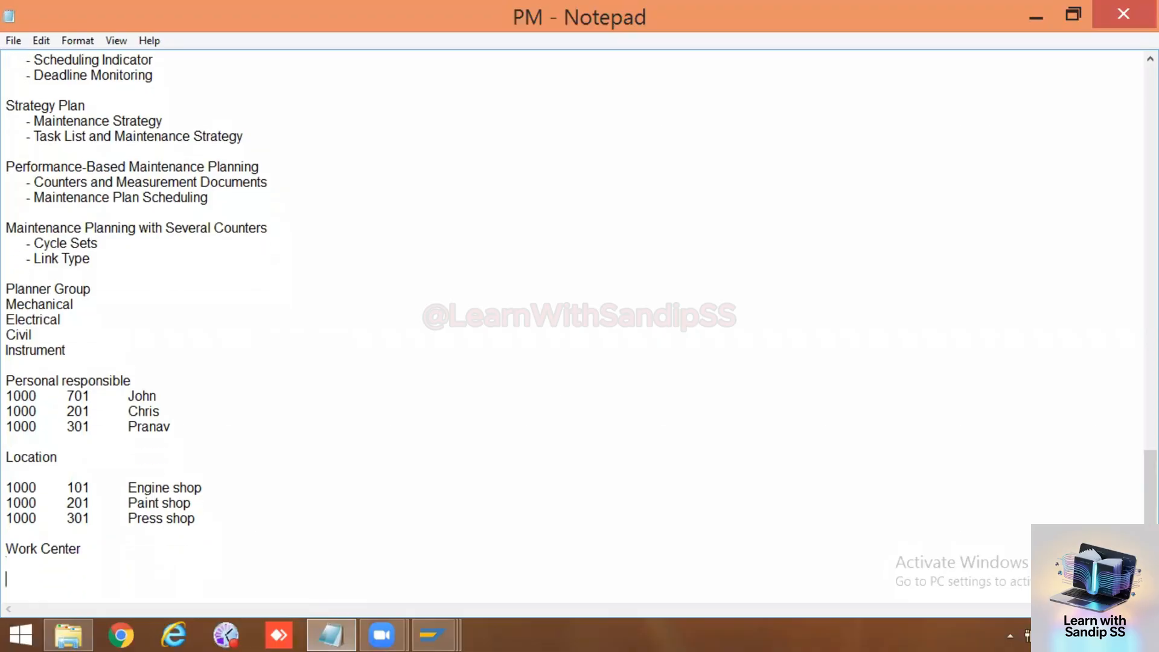
pyautogui.write('MECH01')
pyautogui.press('Return')
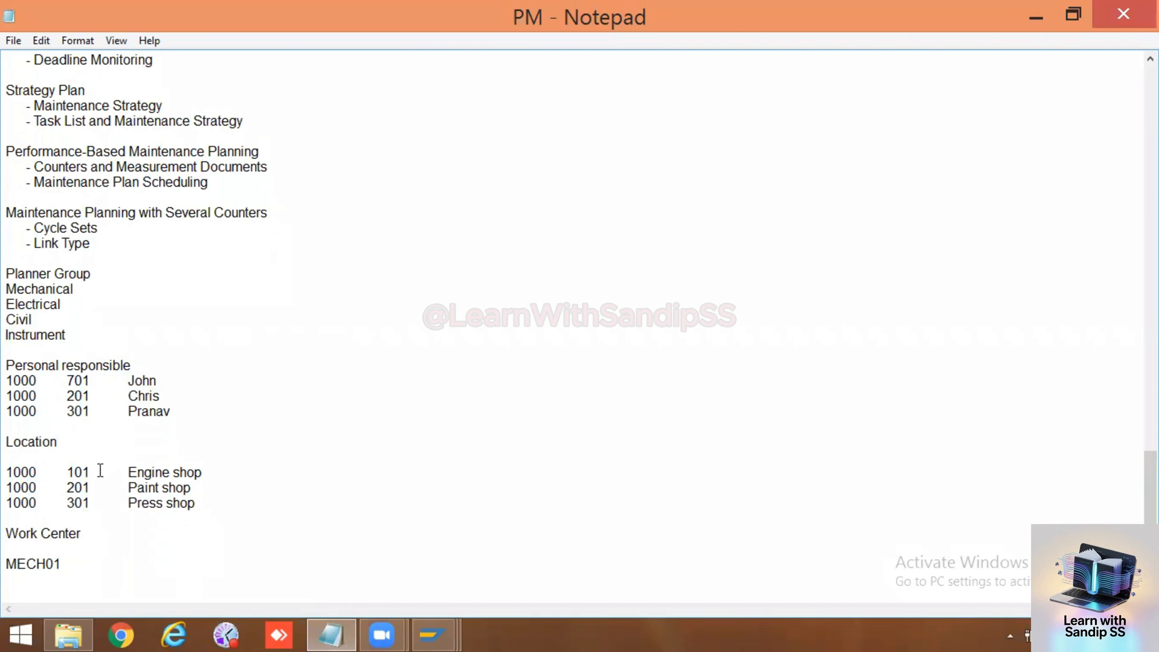
# Step: Switch back to SAP and open work center MECH01 in plant 1000 for changing
pyautogui.click(431, 634)
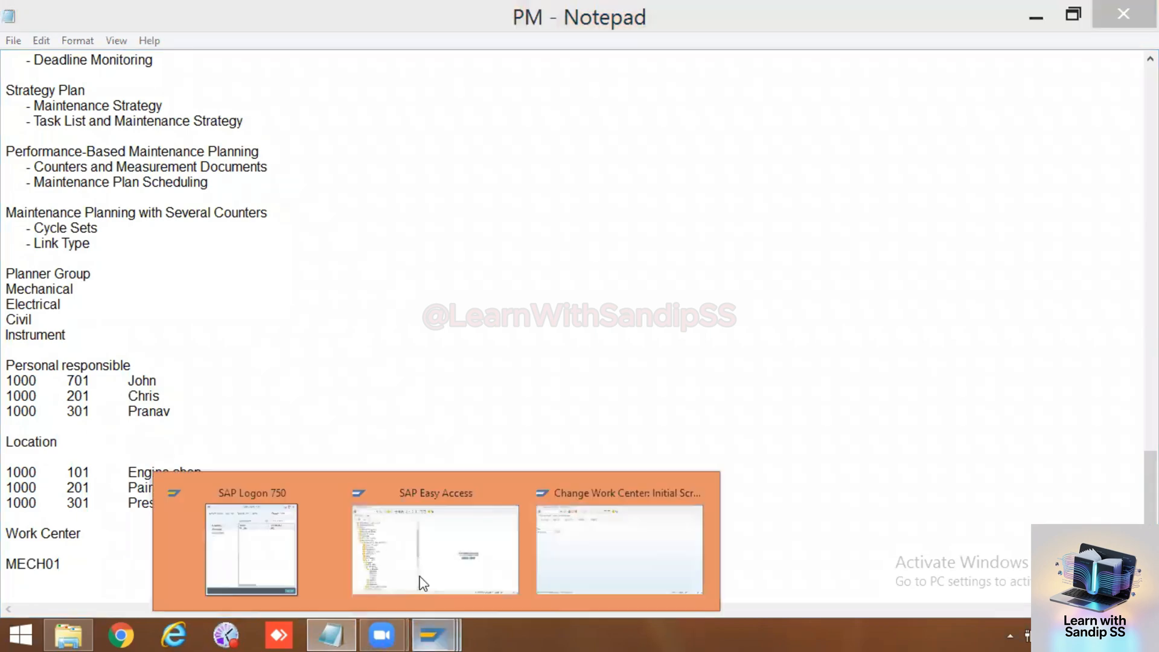
pyautogui.click(545, 544)
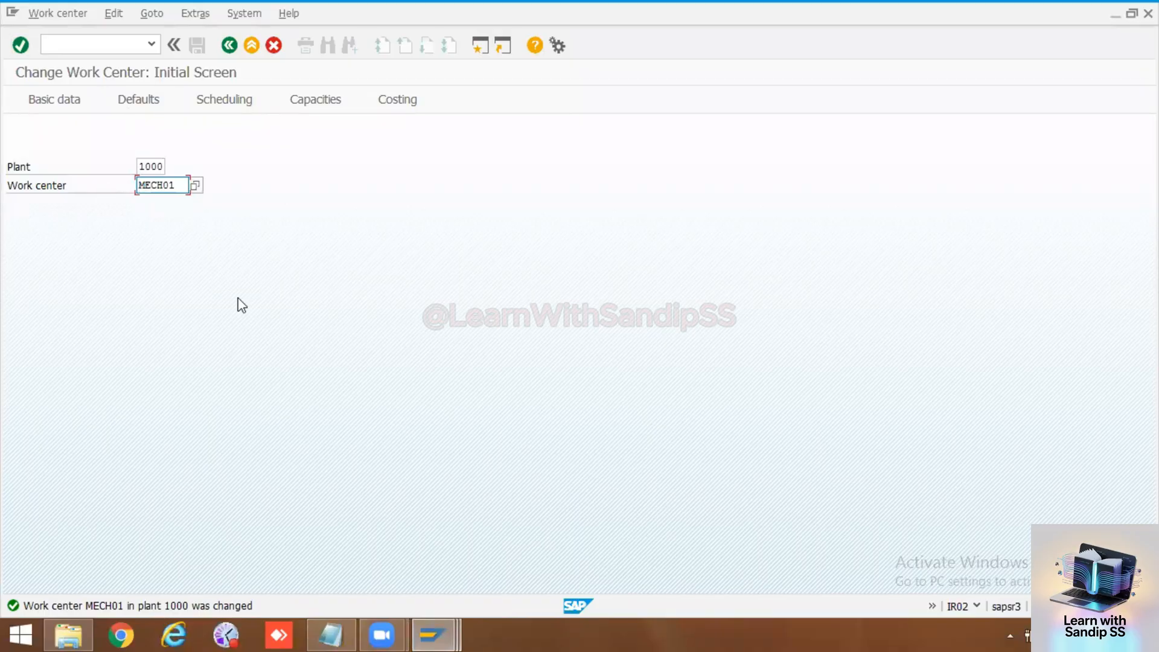
pyautogui.press('Return')
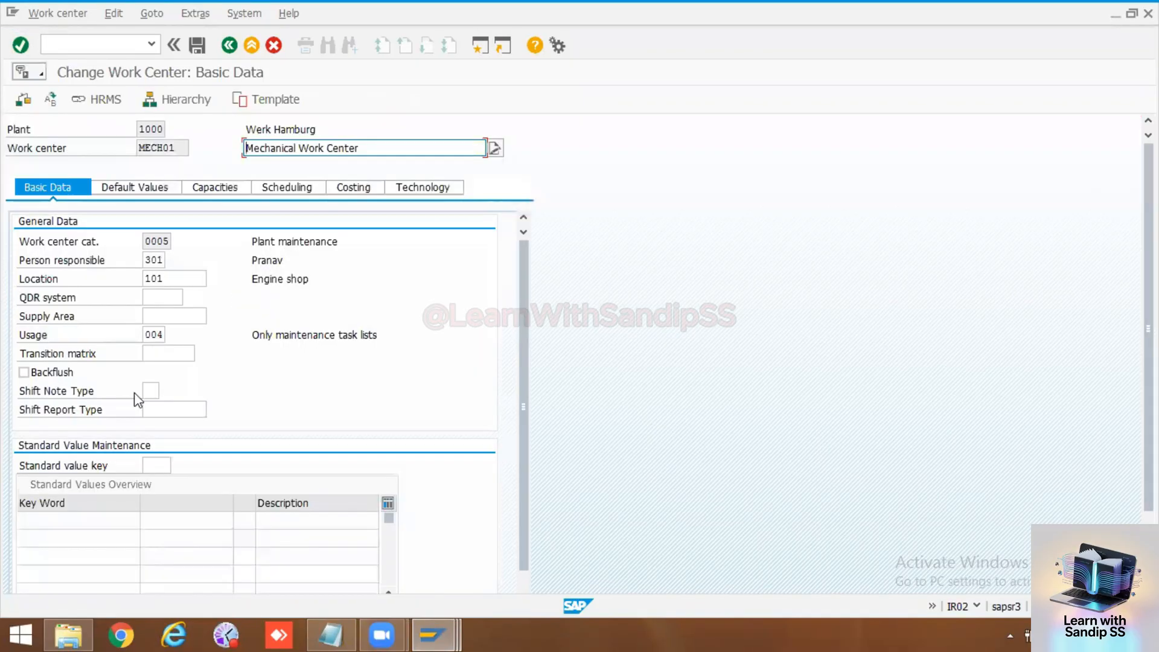
# Step: Review the shift, location and backflush fields in the basic data, and the wage, setup and confirmation fields in the default values
pyautogui.click(150, 391)
pyautogui.click(152, 409)
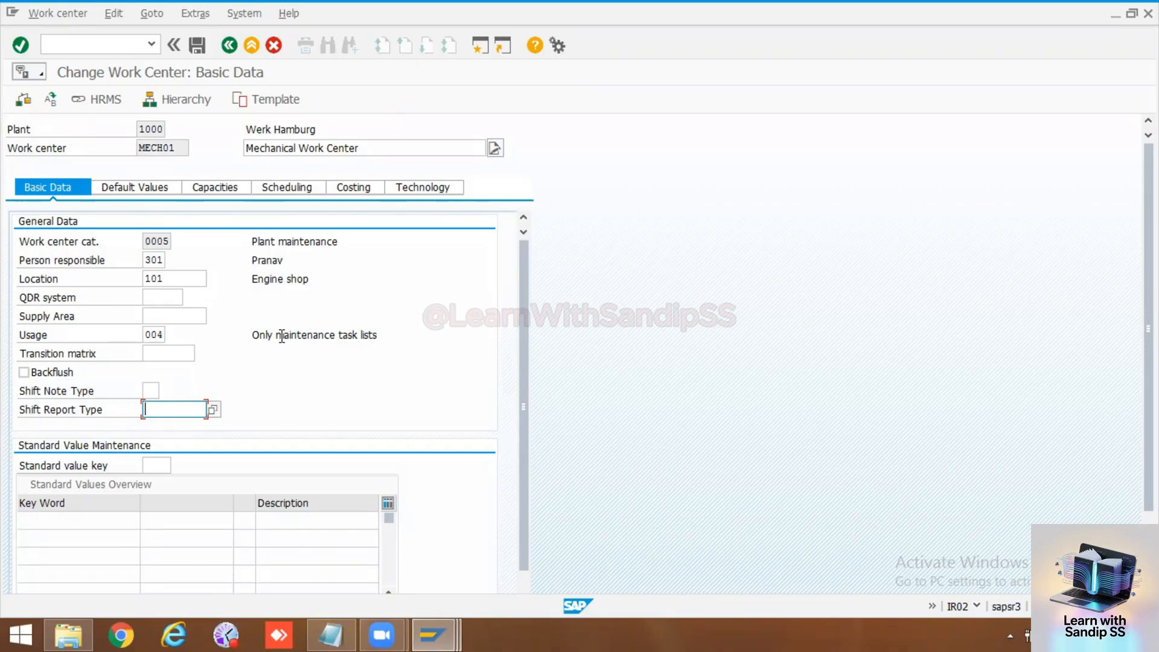
pyautogui.click(150, 391)
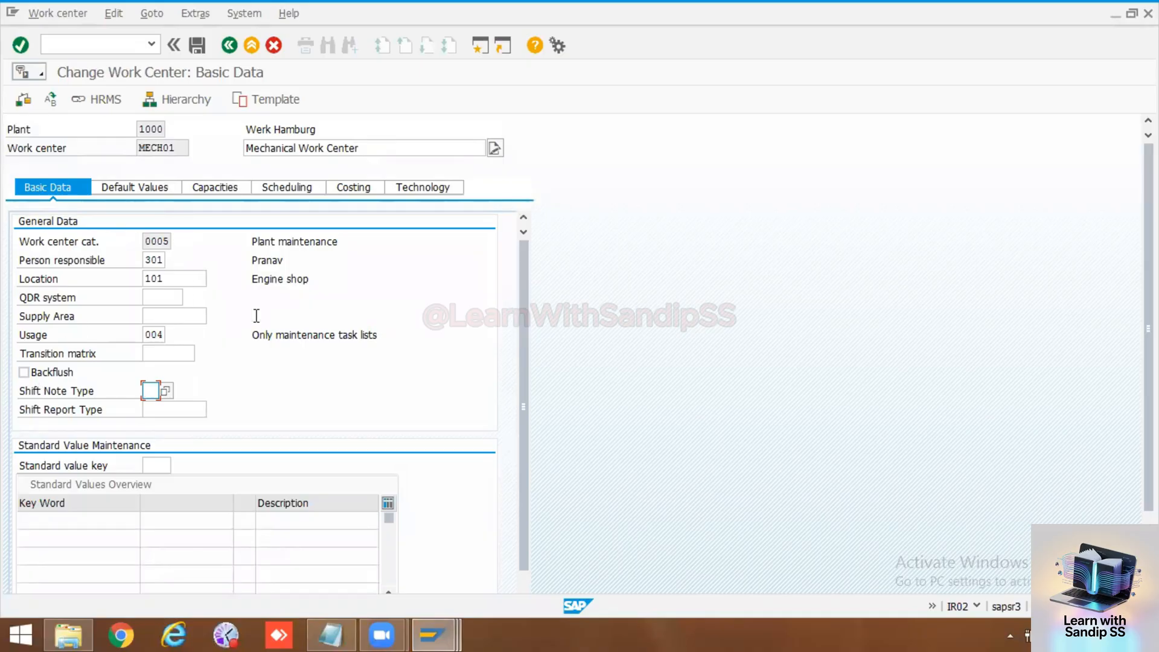
pyautogui.click(311, 279)
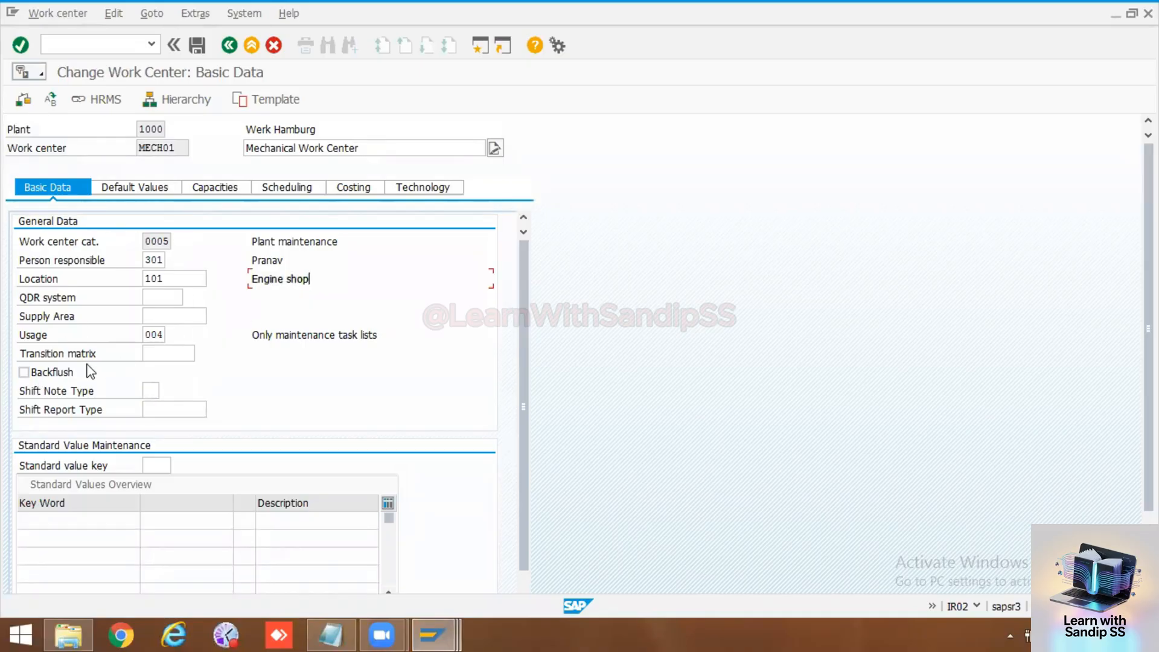
pyautogui.click(70, 373)
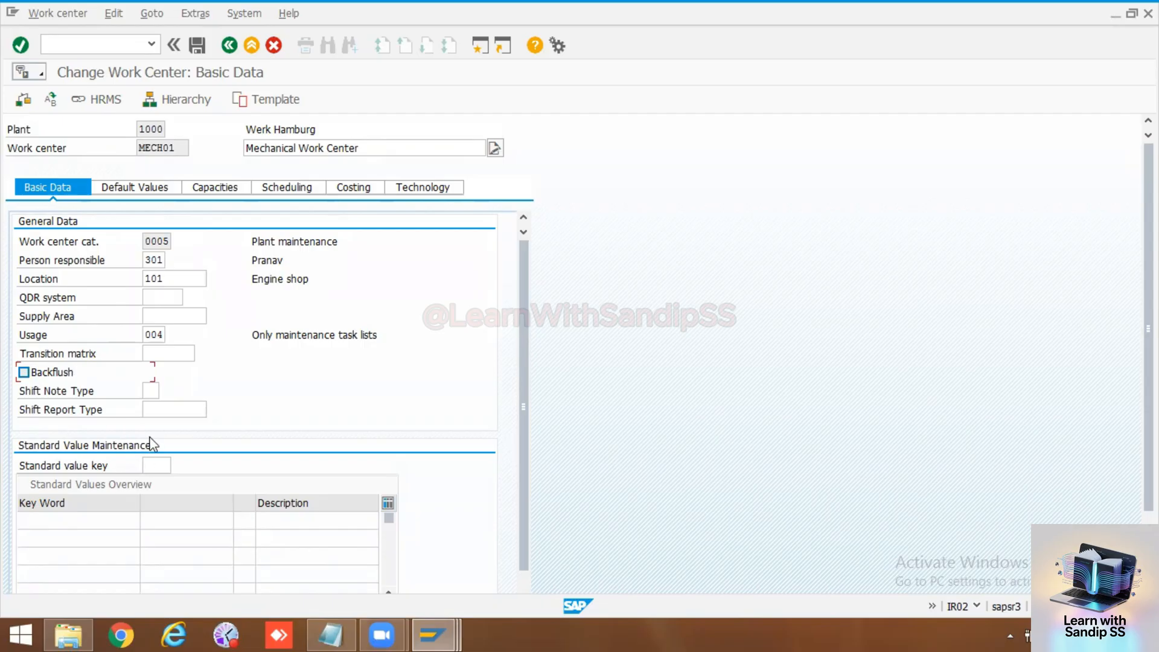
pyautogui.click(137, 189)
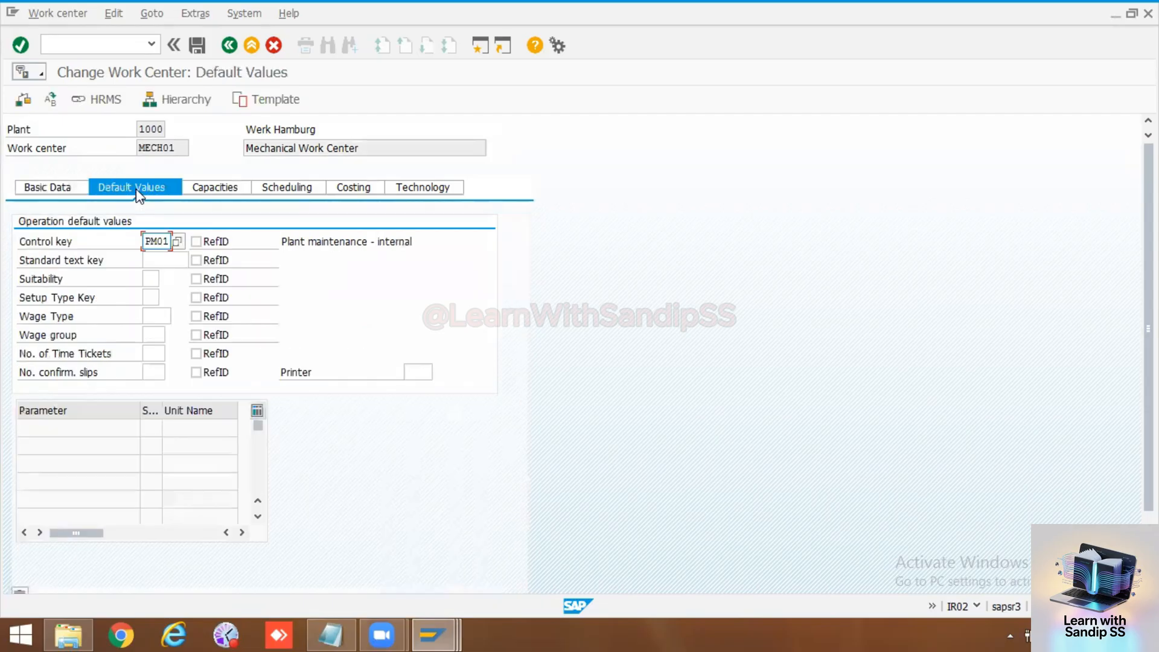
pyautogui.click(155, 317)
pyautogui.click(154, 333)
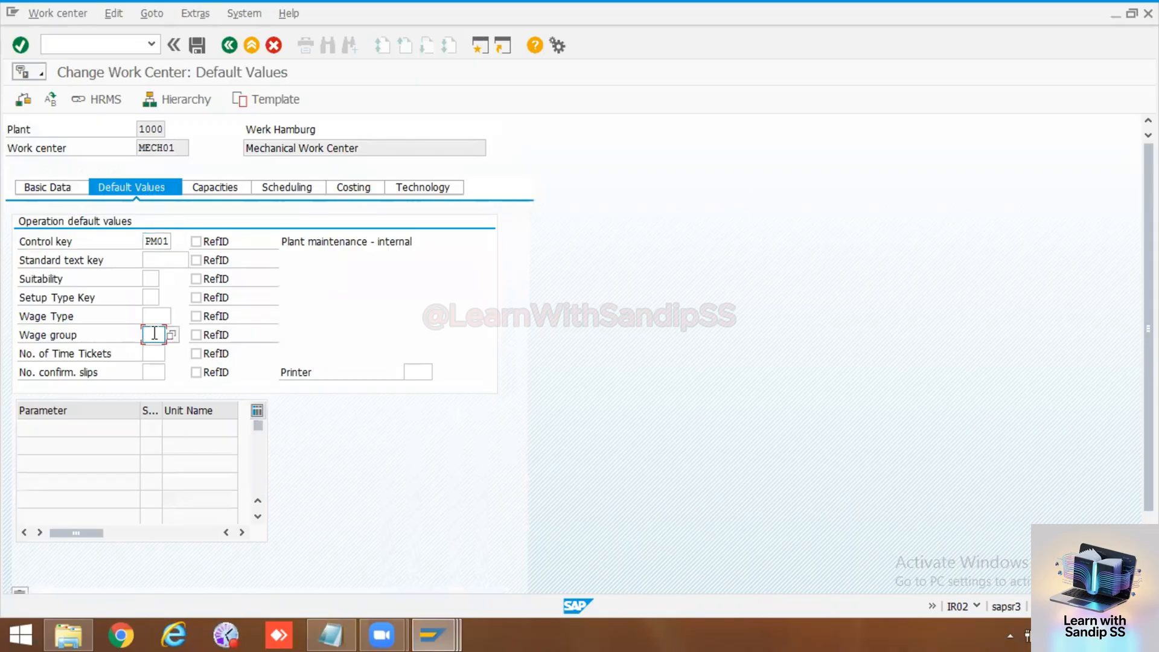
pyautogui.click(153, 369)
pyautogui.click(147, 297)
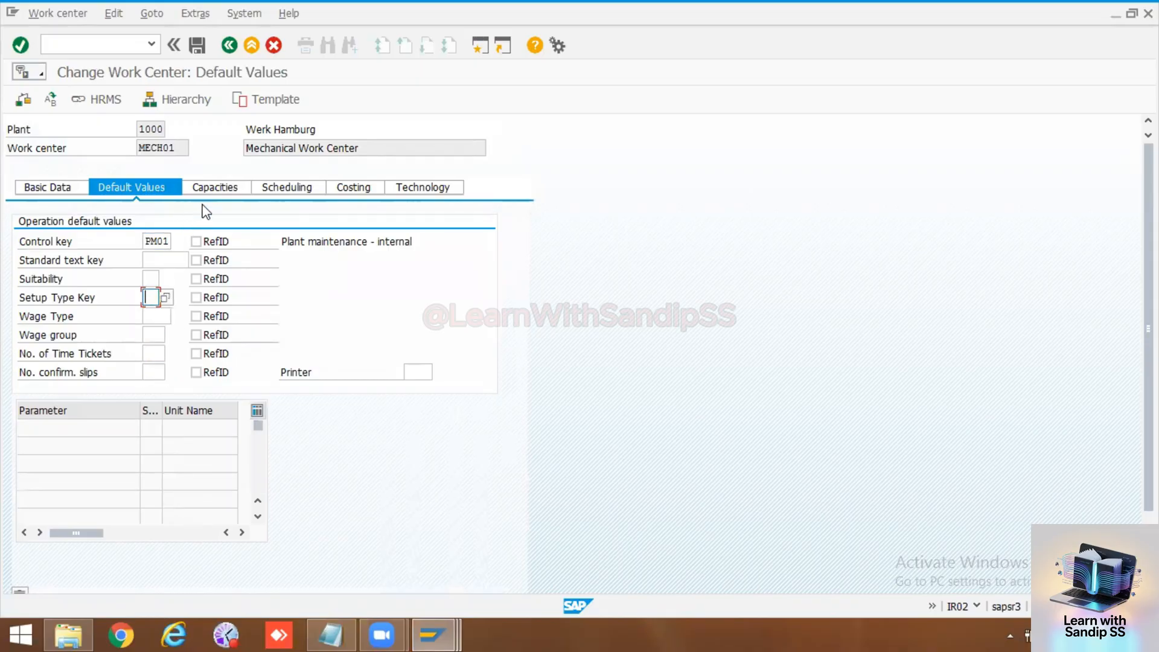
# Step: Examine the work center's capacity formulas, scheduling data and cost center assignment
pyautogui.click(213, 188)
pyautogui.click(189, 317)
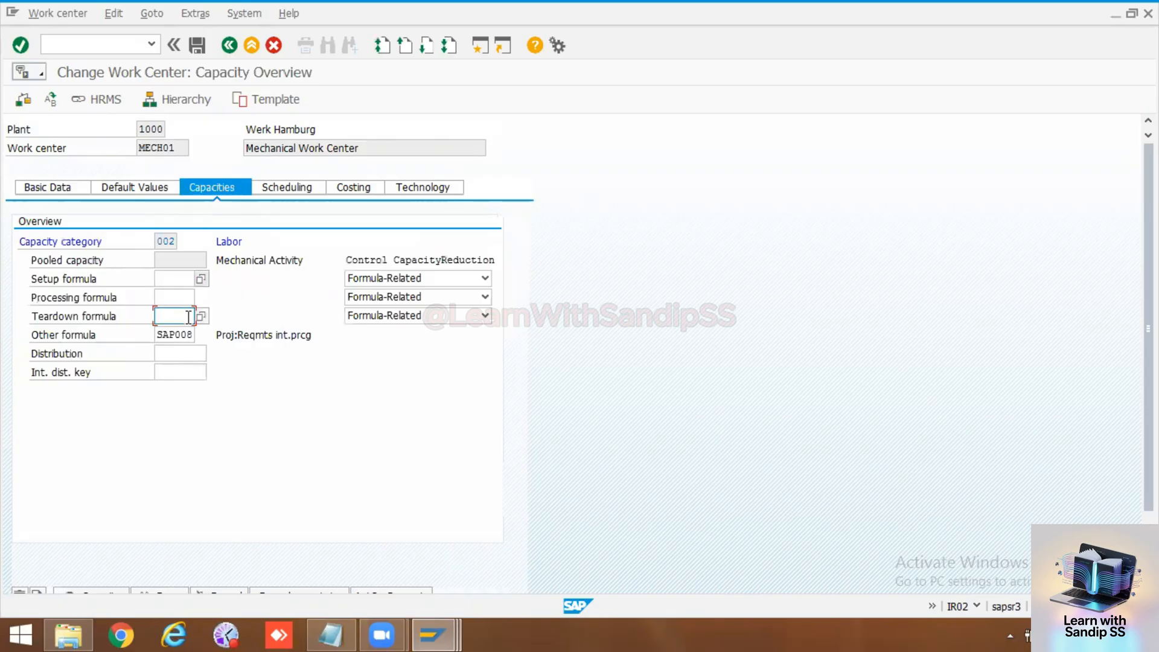
pyautogui.click(173, 279)
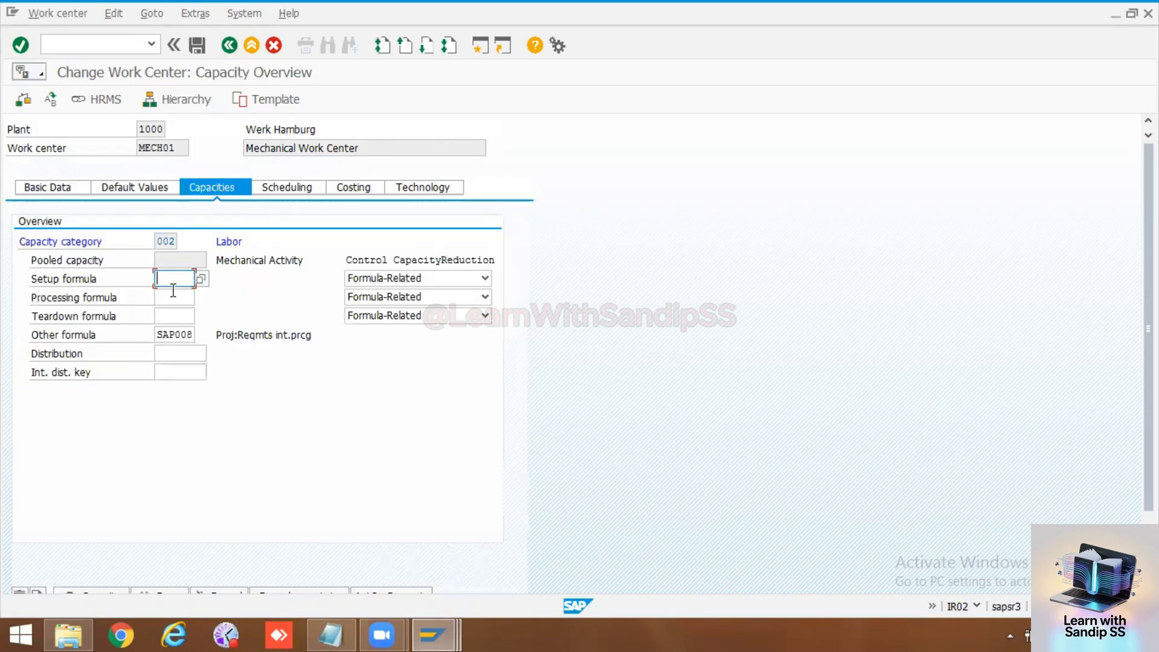
pyautogui.click(287, 188)
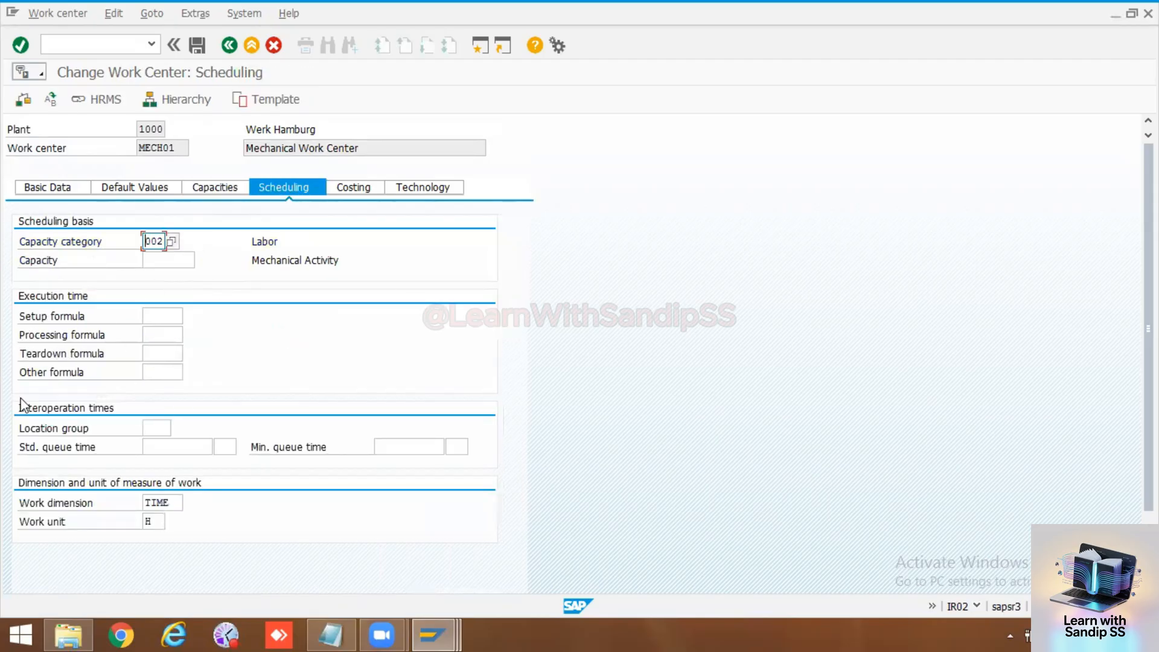
pyautogui.click(356, 192)
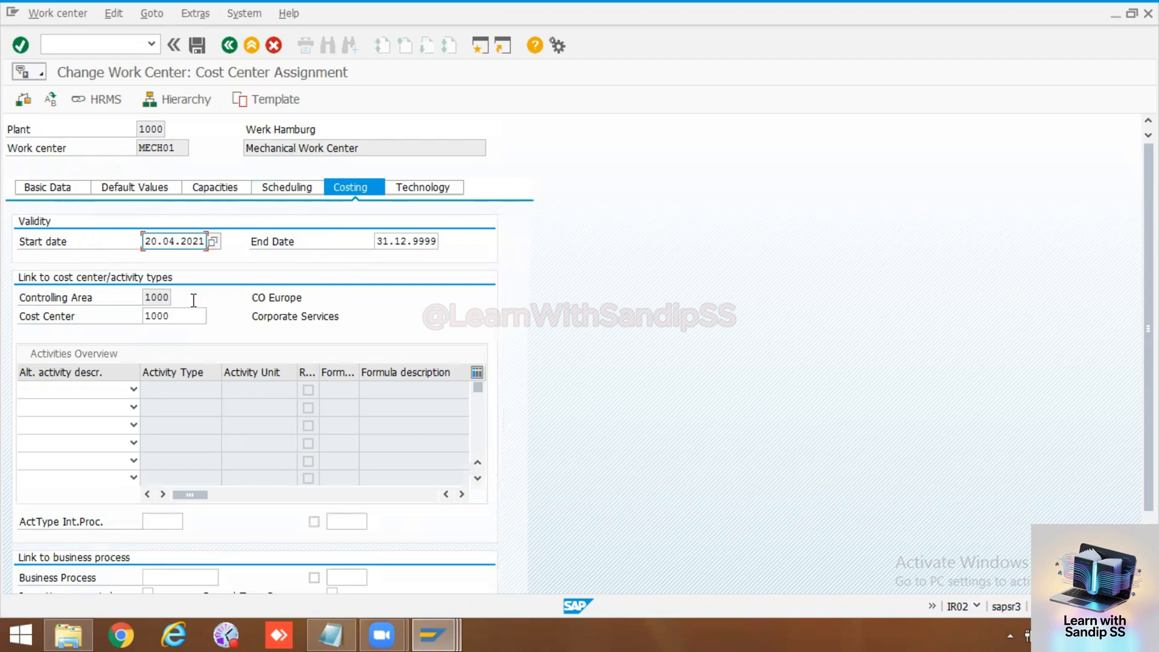
# Step: Open the header of labor capacity category 002 and set the capacity utilization to 90
pyautogui.click(206, 189)
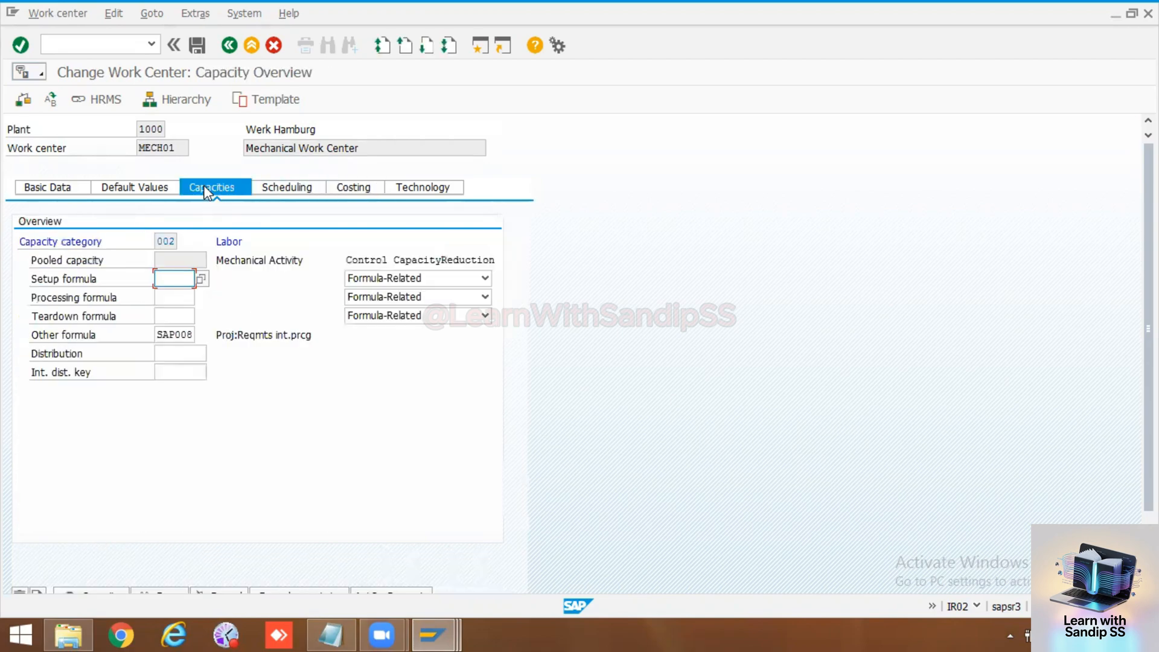
pyautogui.doubleClick(167, 240)
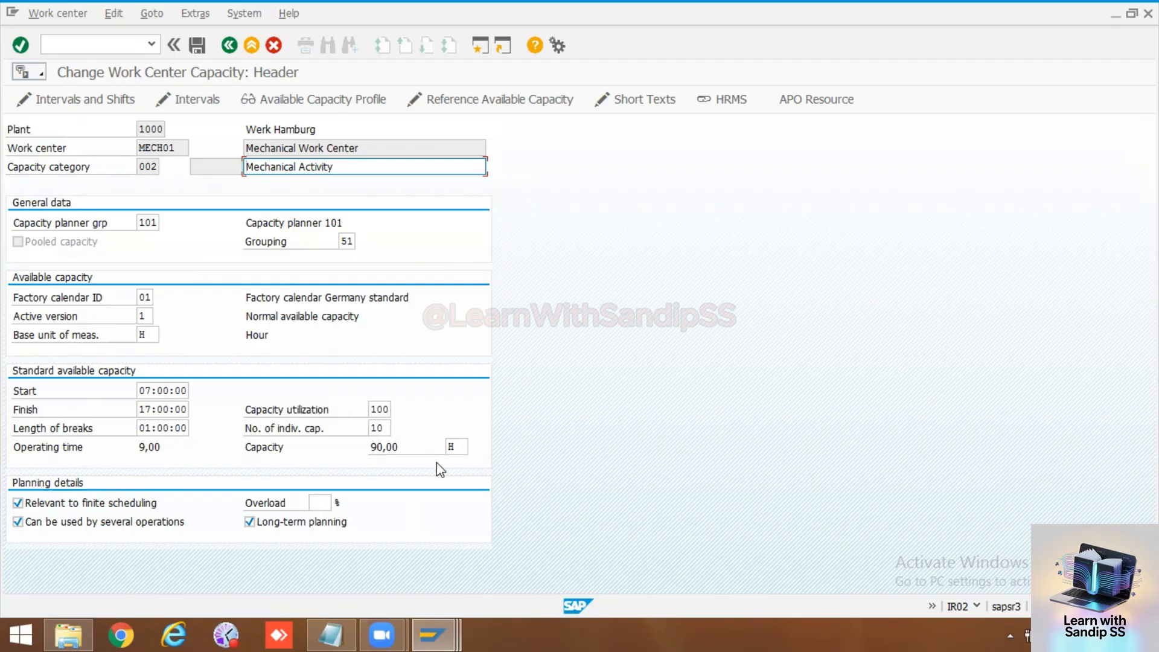
pyautogui.click(388, 408)
pyautogui.press('BackSpace')
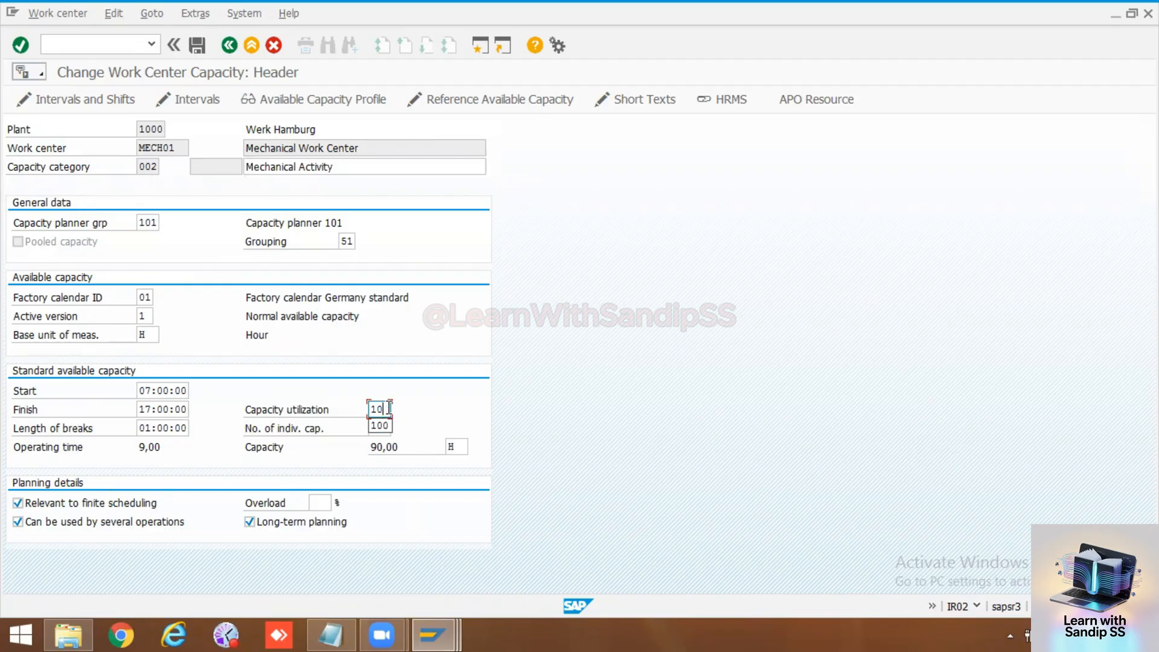
pyautogui.write('90')
pyautogui.press('Return')
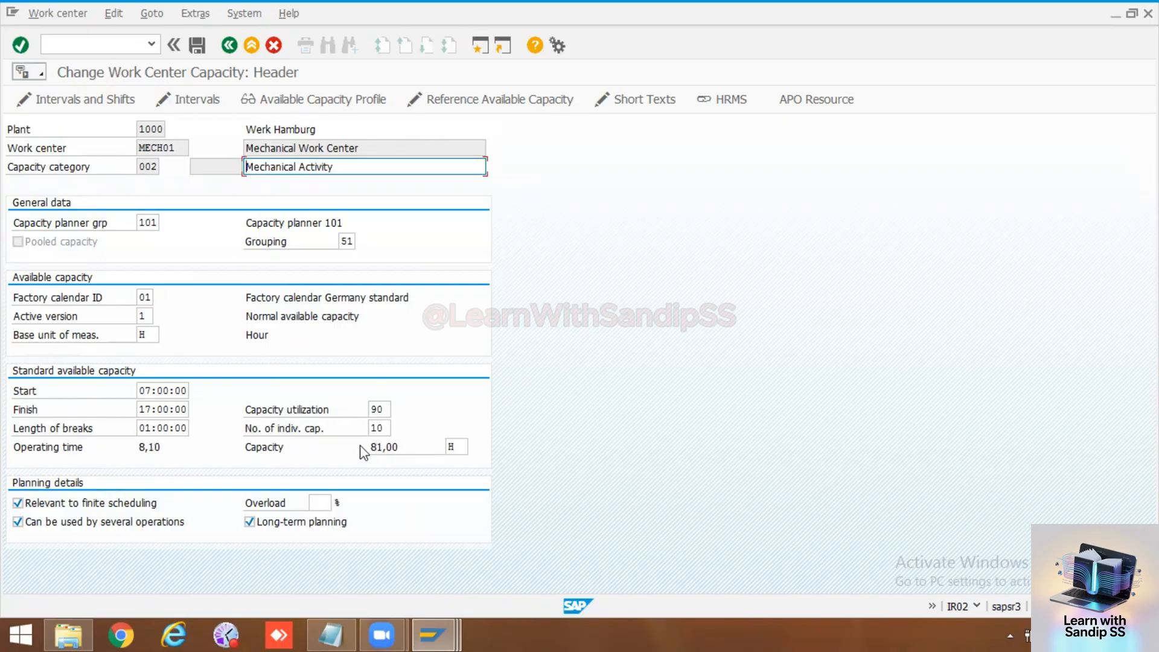
# Step: Set the number of individual capacities to 8 and recalculate the available capacity
pyautogui.click(387, 409)
pyautogui.click(386, 428)
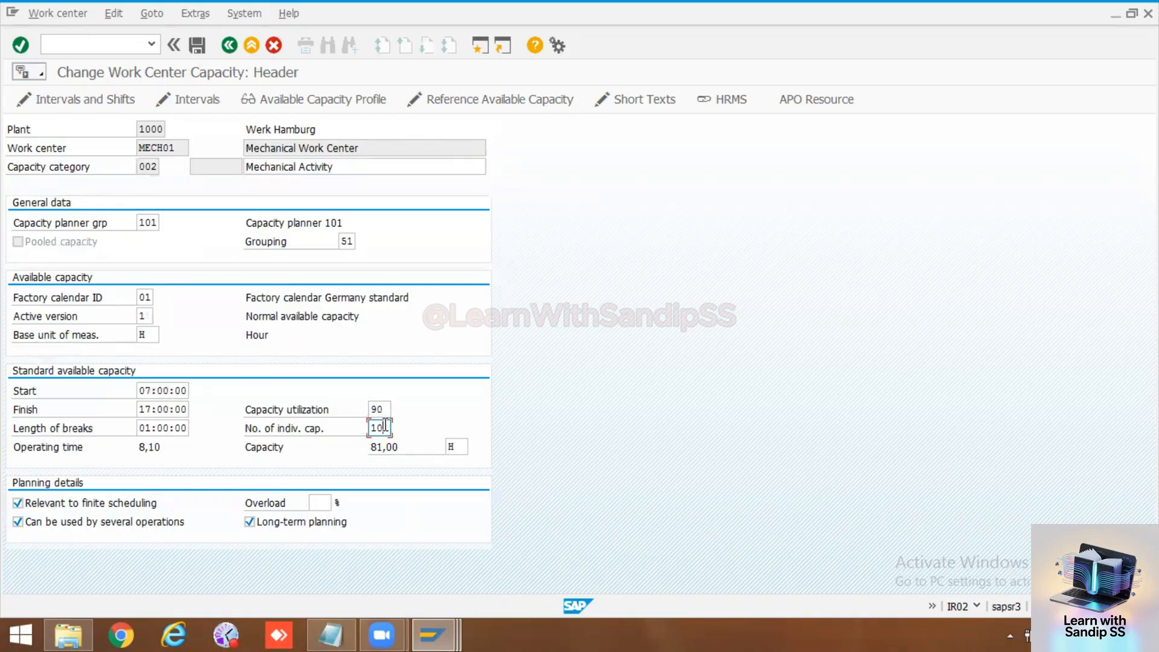
pyautogui.press('BackSpace')
pyautogui.write('8')
pyautogui.press('Return')
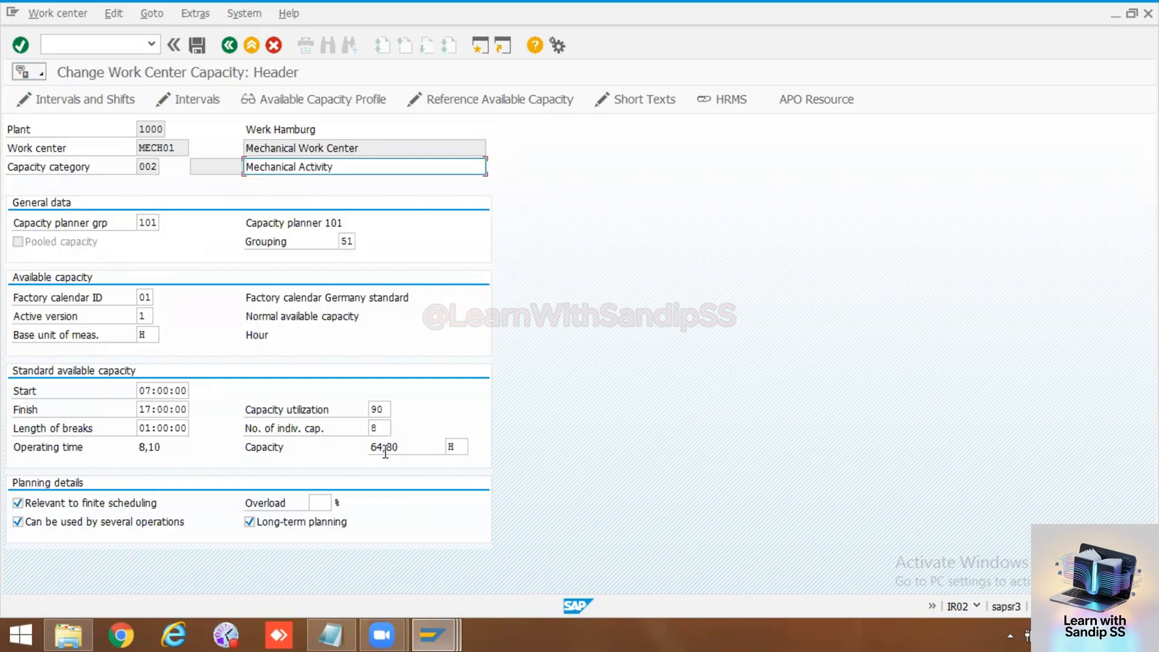
# Step: Set labor capacity 002 to 10 individual capacities and 100 capacity utilization, and save the work center
pyautogui.click(379, 428)
pyautogui.press('BackSpace')
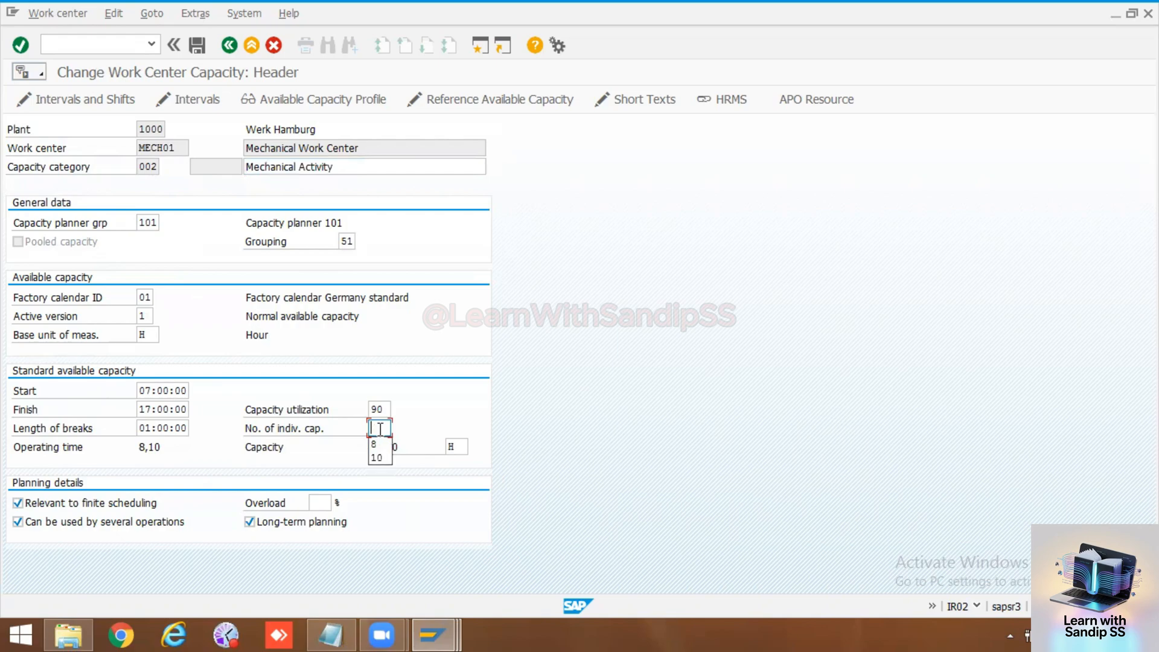
pyautogui.write('10')
pyautogui.click(385, 408)
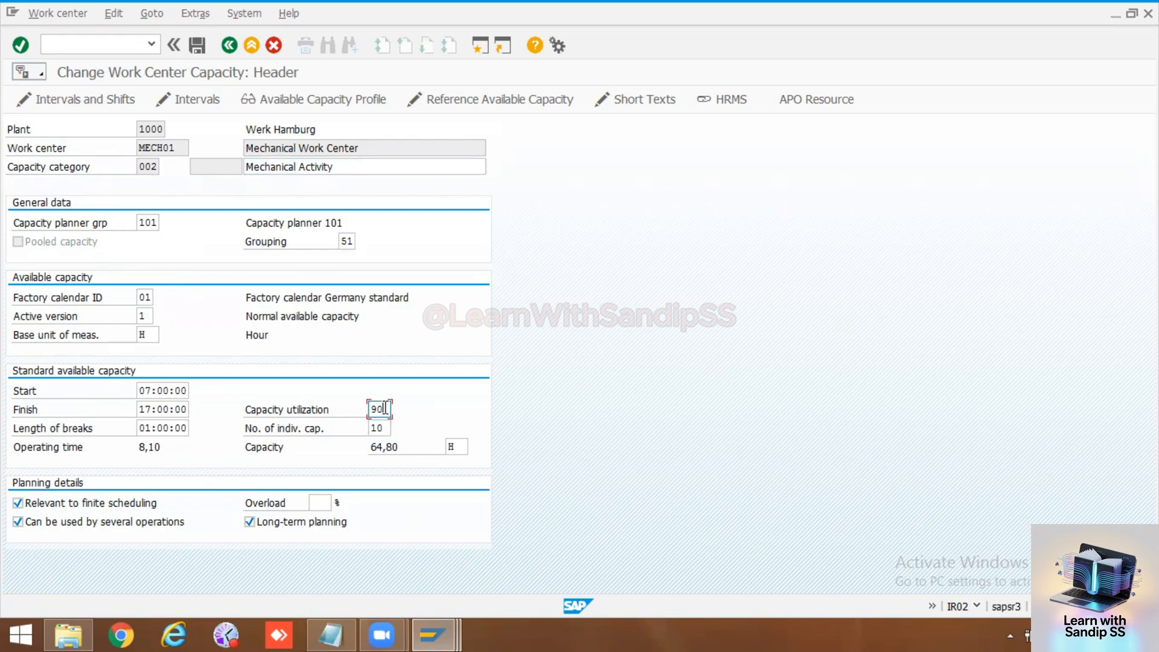
pyautogui.press('BackSpace')
pyautogui.press('BackSpace')
pyautogui.write('100')
pyautogui.press('Return')
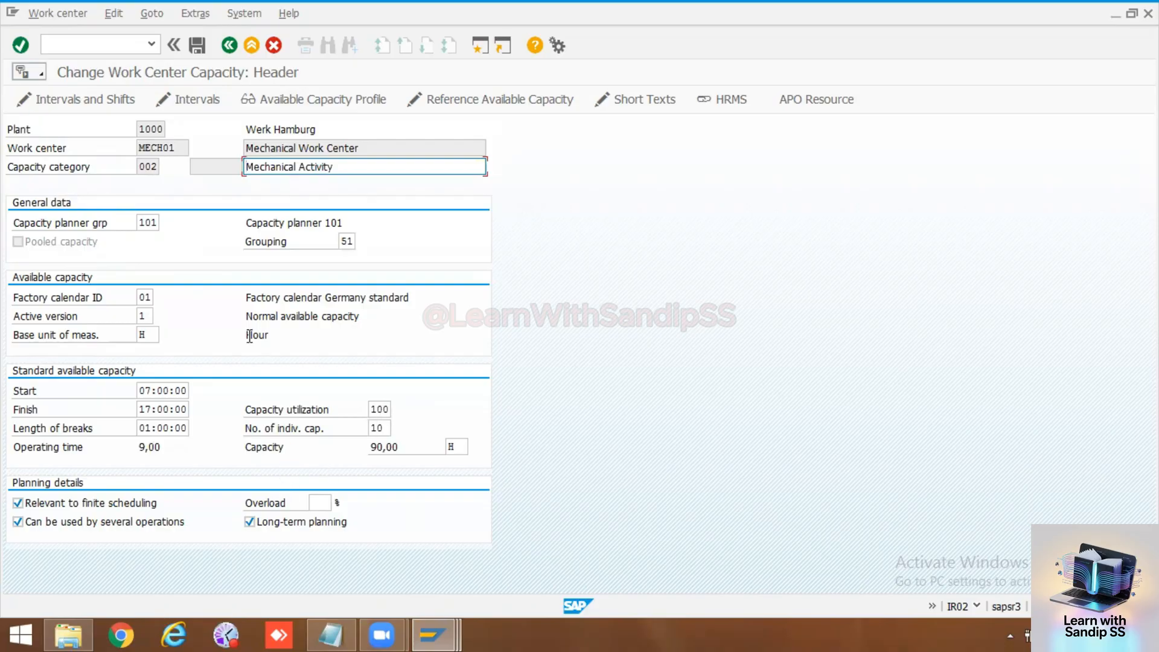
pyautogui.click(199, 44)
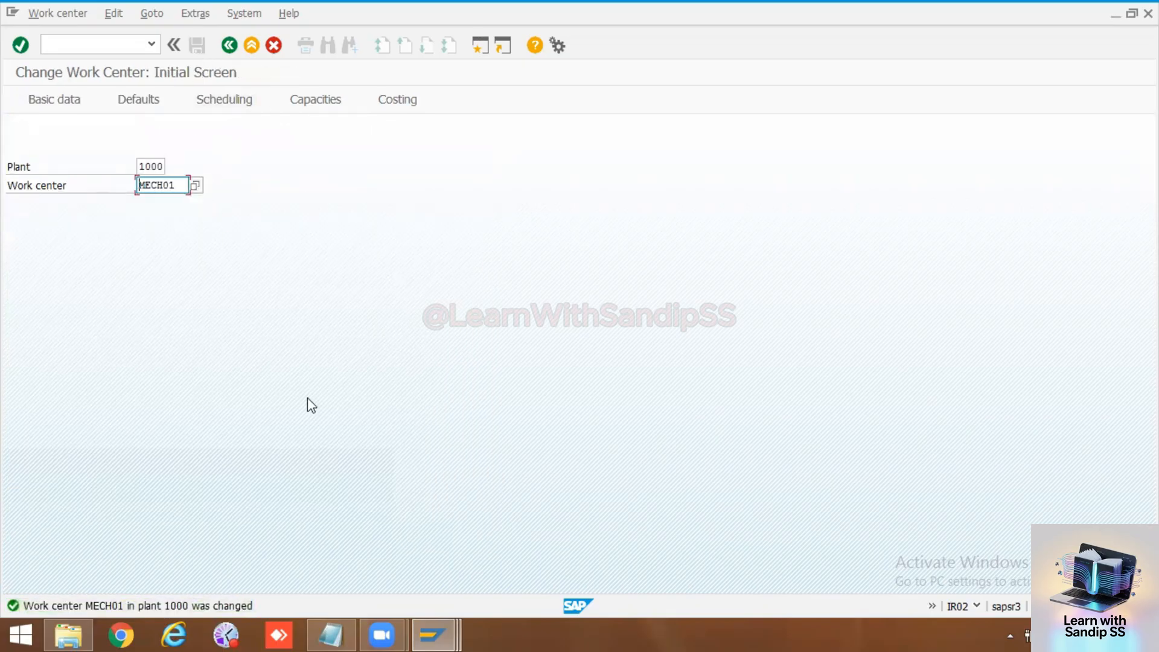
pyautogui.moveTo(340, 629)
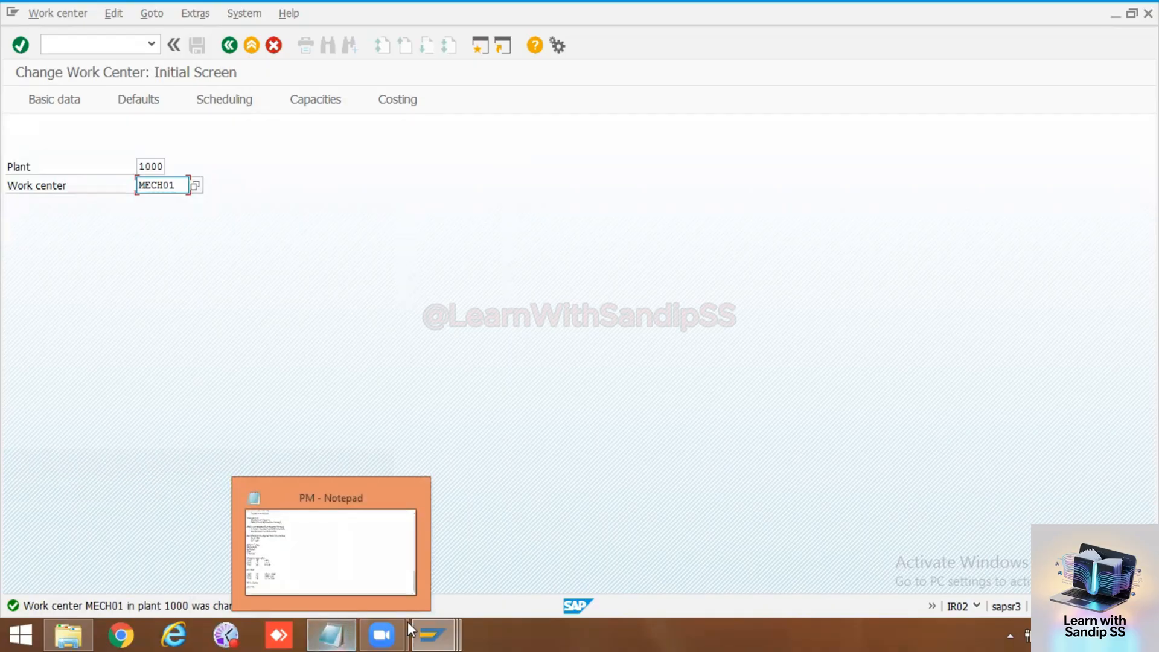
pyautogui.click(433, 625)
pyautogui.click(576, 552)
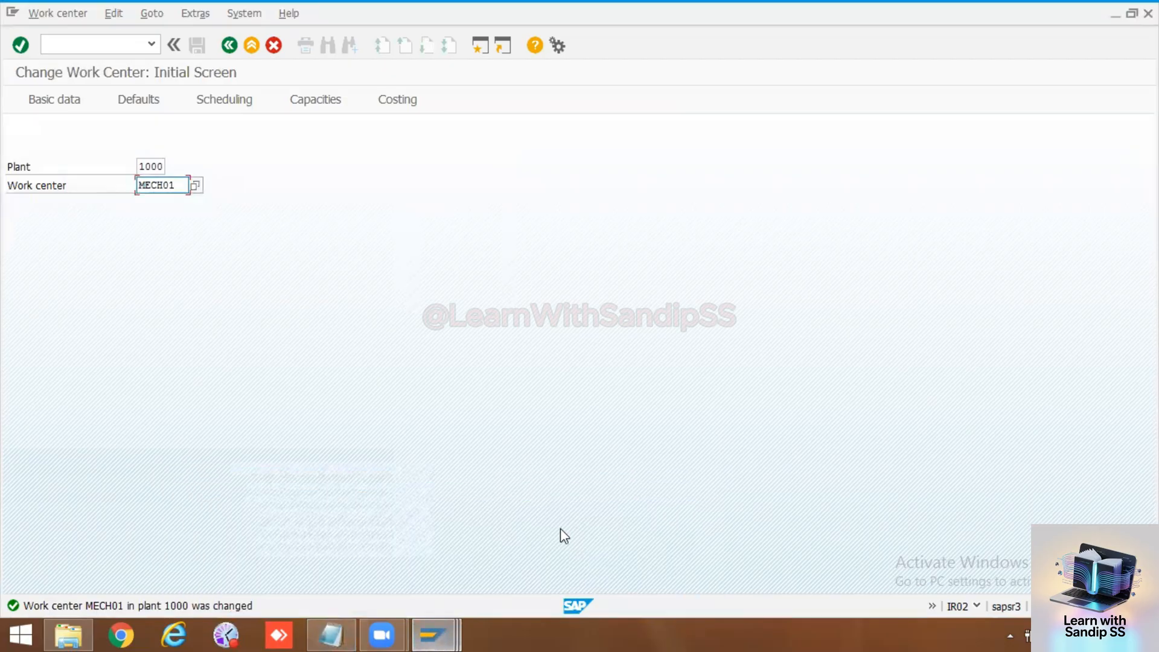
# Step: Reopen work center MECH01 and review its scheduling data, other capacity formula and operation default values
pyautogui.press('Return')
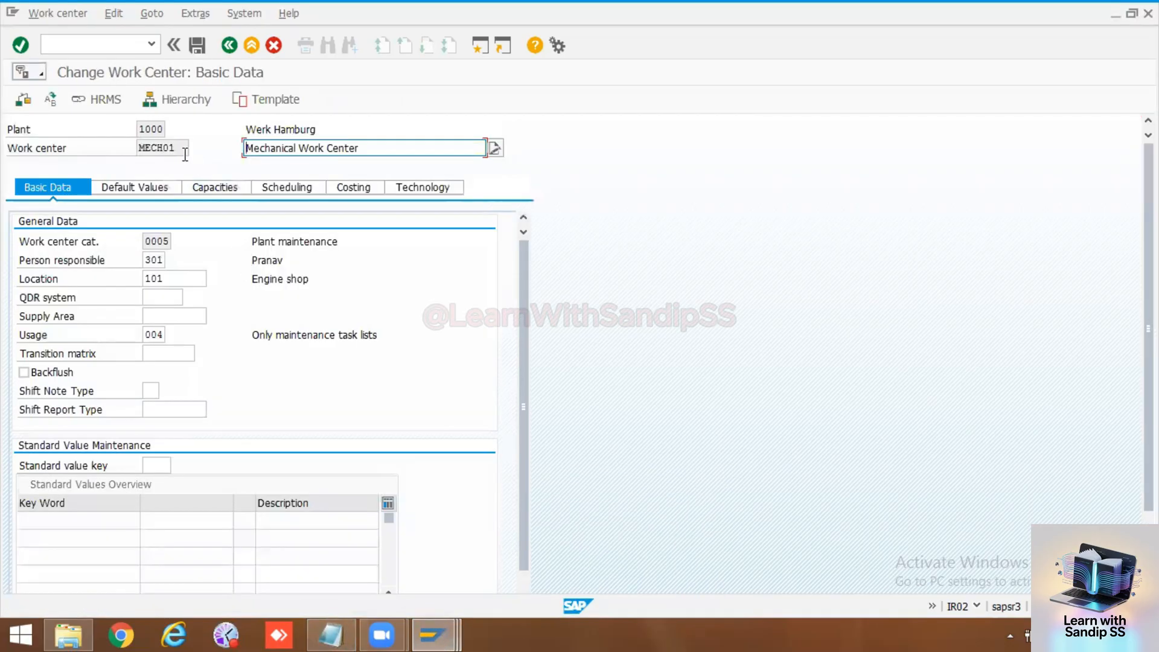
pyautogui.click(269, 192)
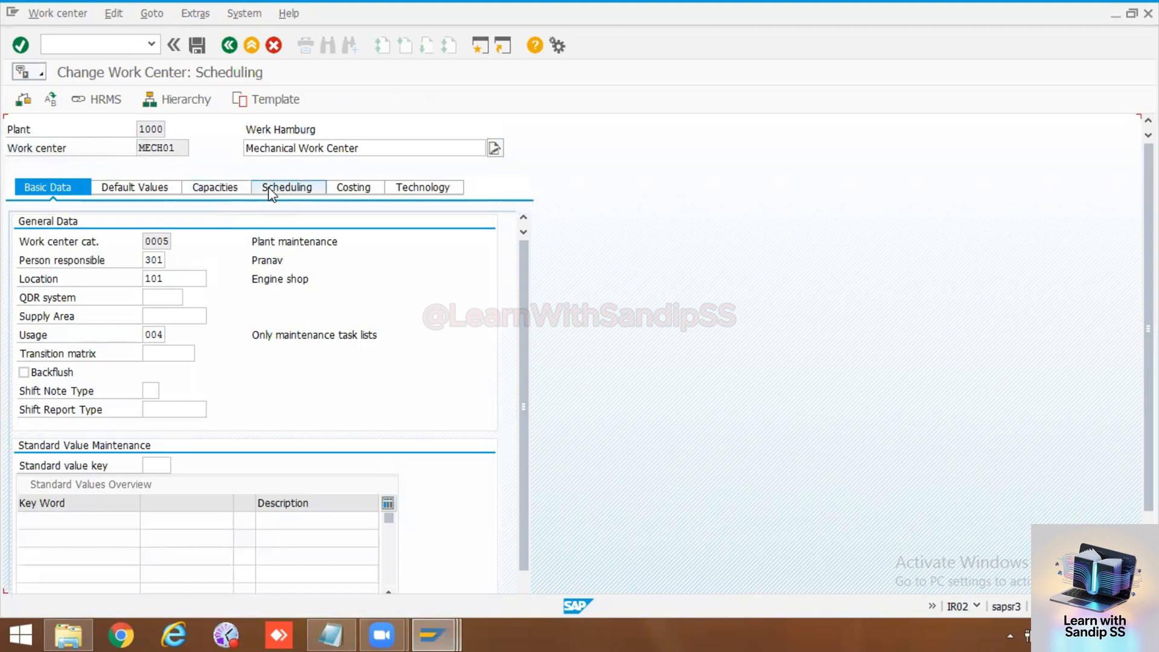
pyautogui.click(209, 187)
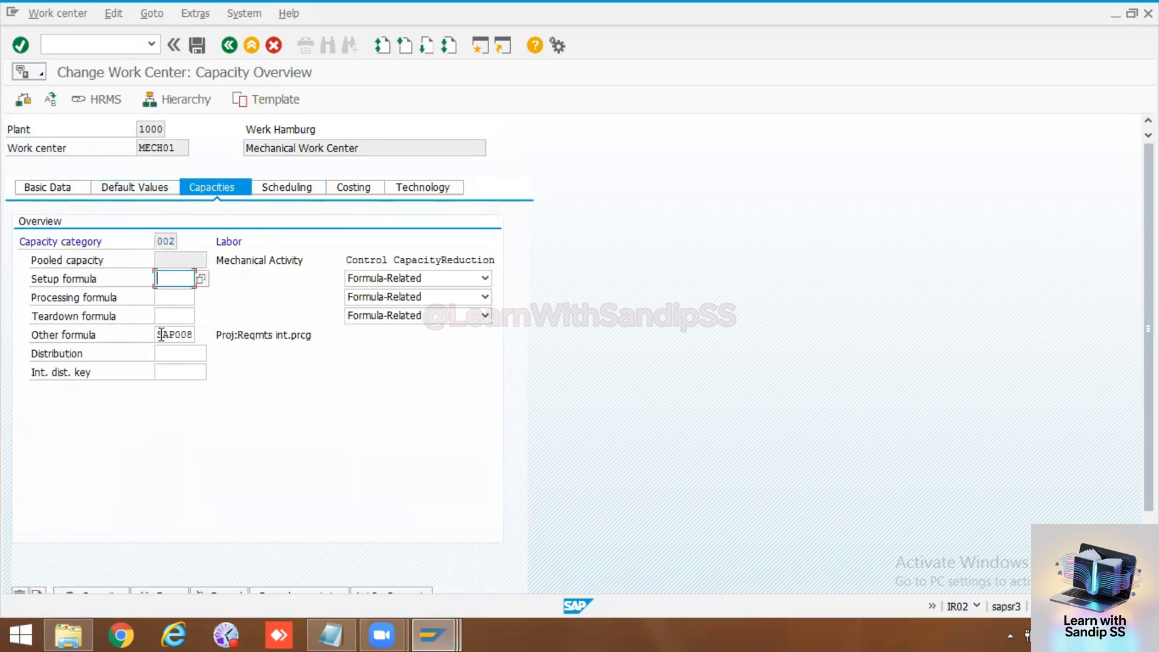
pyautogui.moveTo(156, 335); pyautogui.dragTo(195, 334)
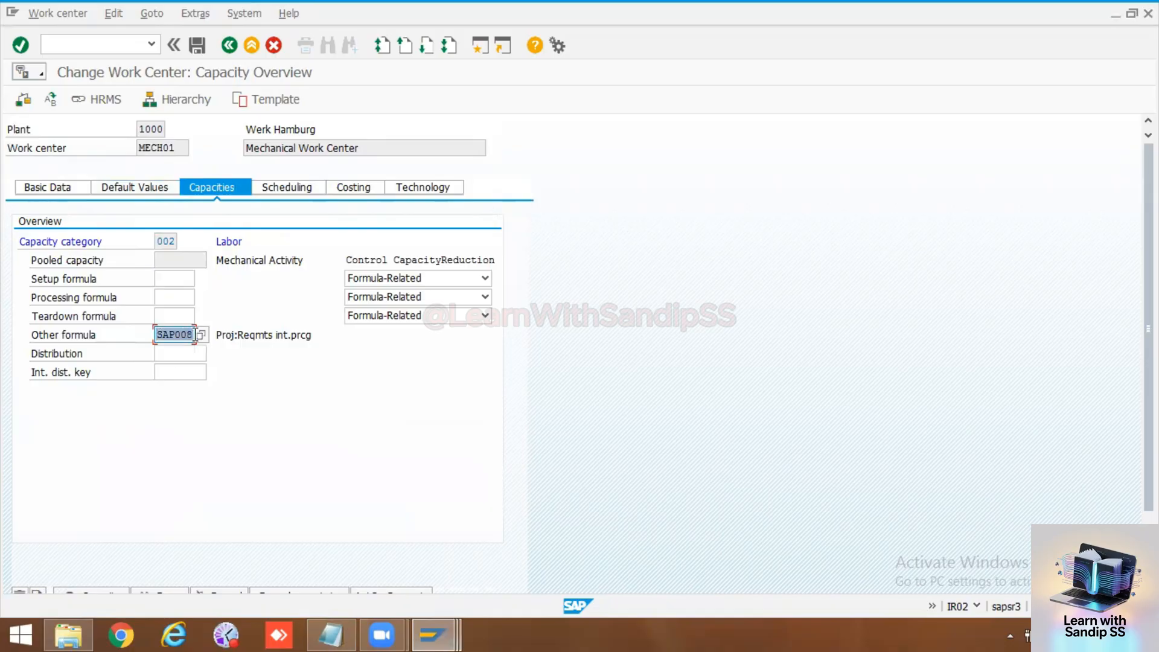
pyautogui.click(163, 189)
pyautogui.click(72, 190)
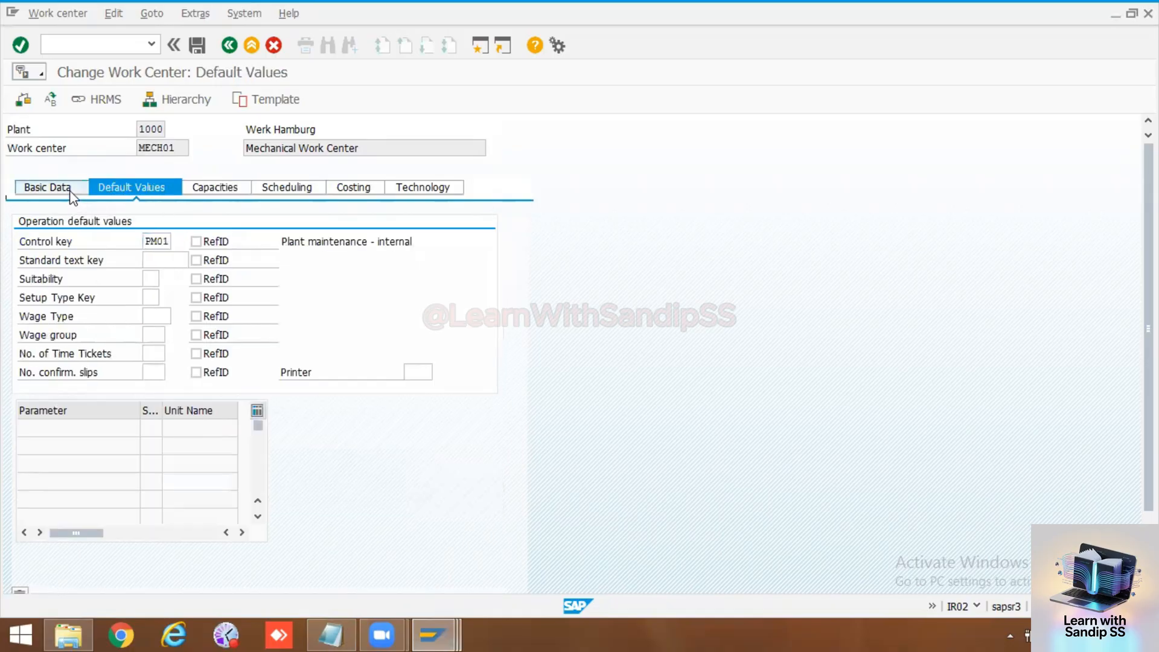
pyautogui.click(194, 188)
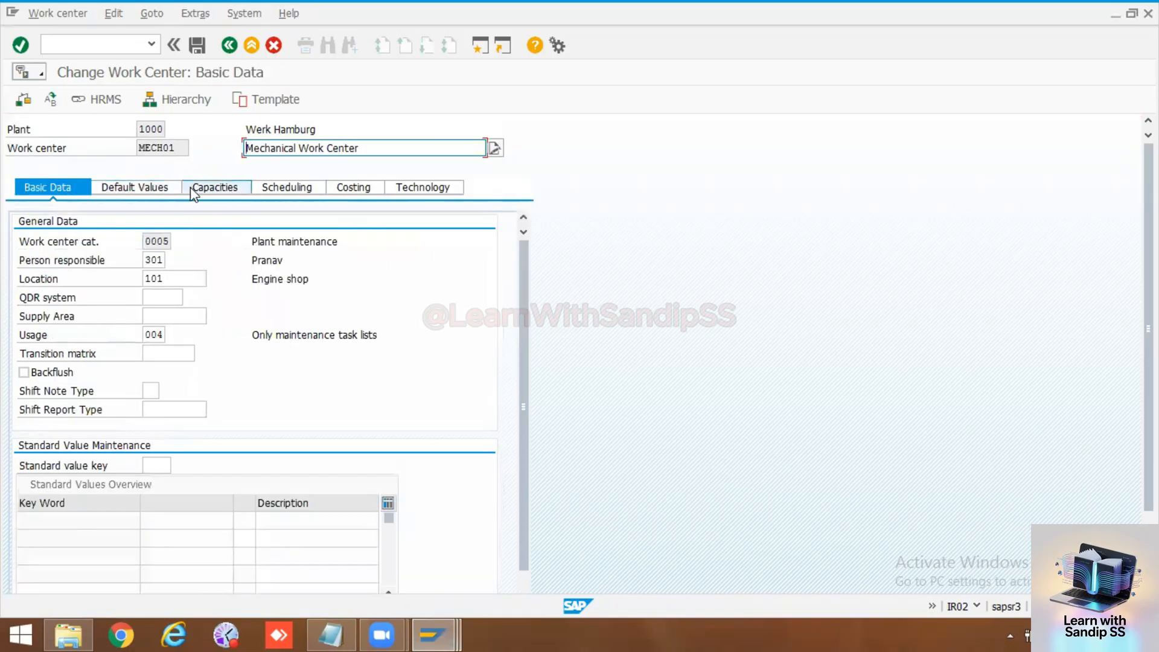
# Step: Check the capacity category in the scheduling basis and examine the header of labor capacity category 002
pyautogui.click(270, 186)
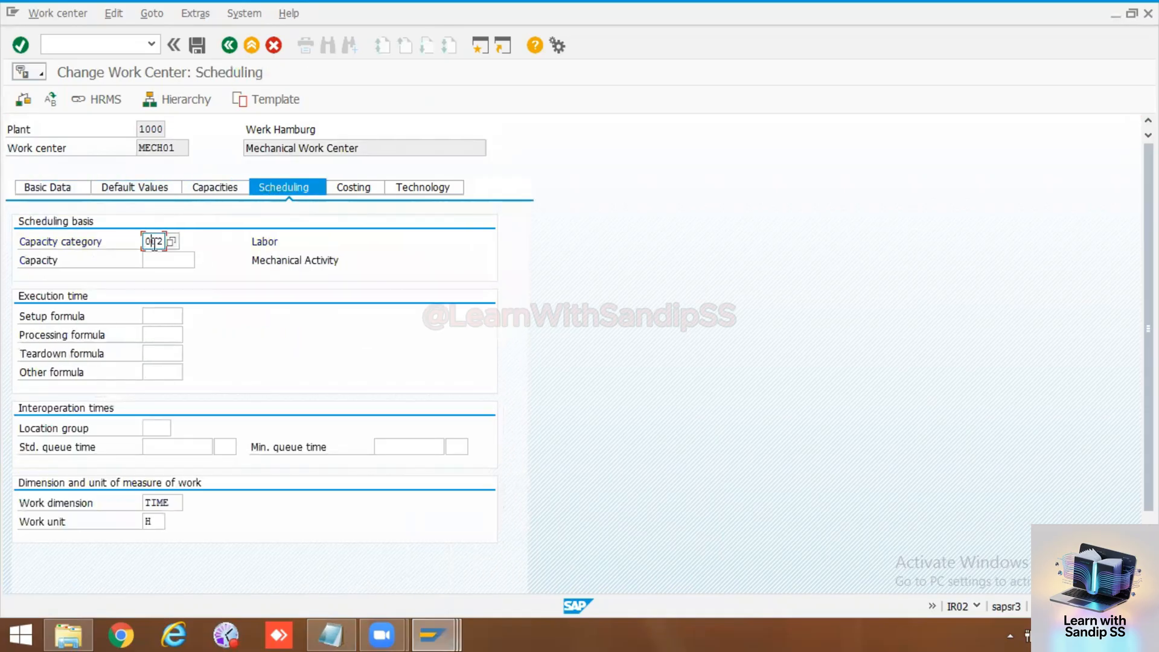
pyautogui.click(154, 242)
pyautogui.click(156, 258)
pyautogui.click(153, 241)
pyautogui.click(225, 189)
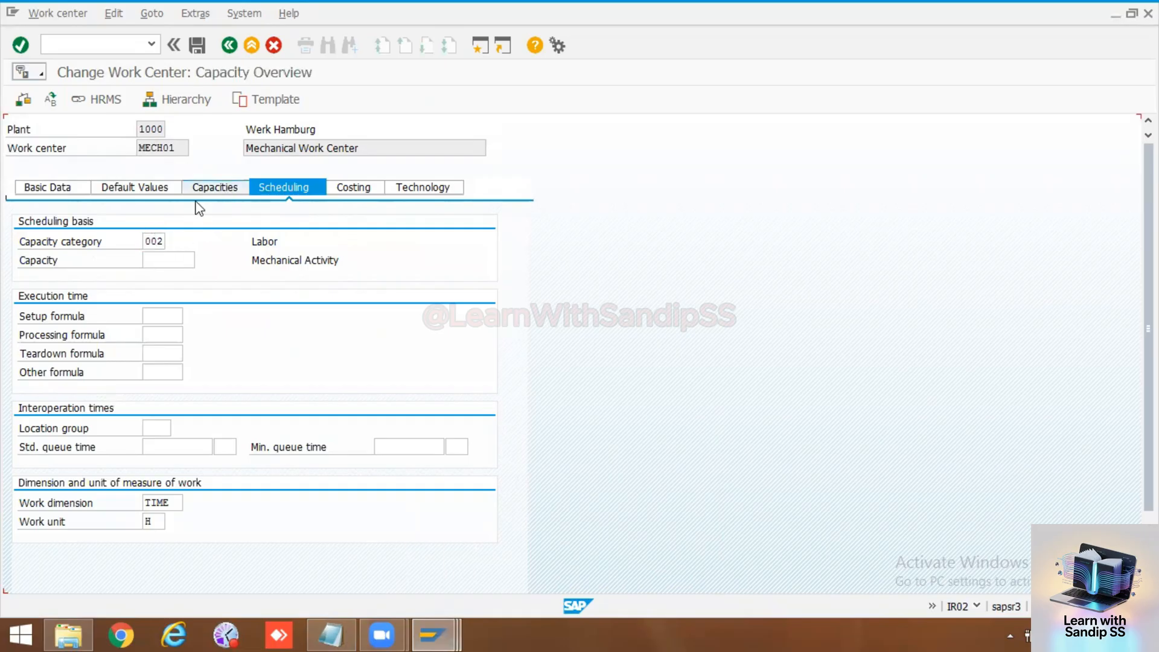
pyautogui.doubleClick(160, 241)
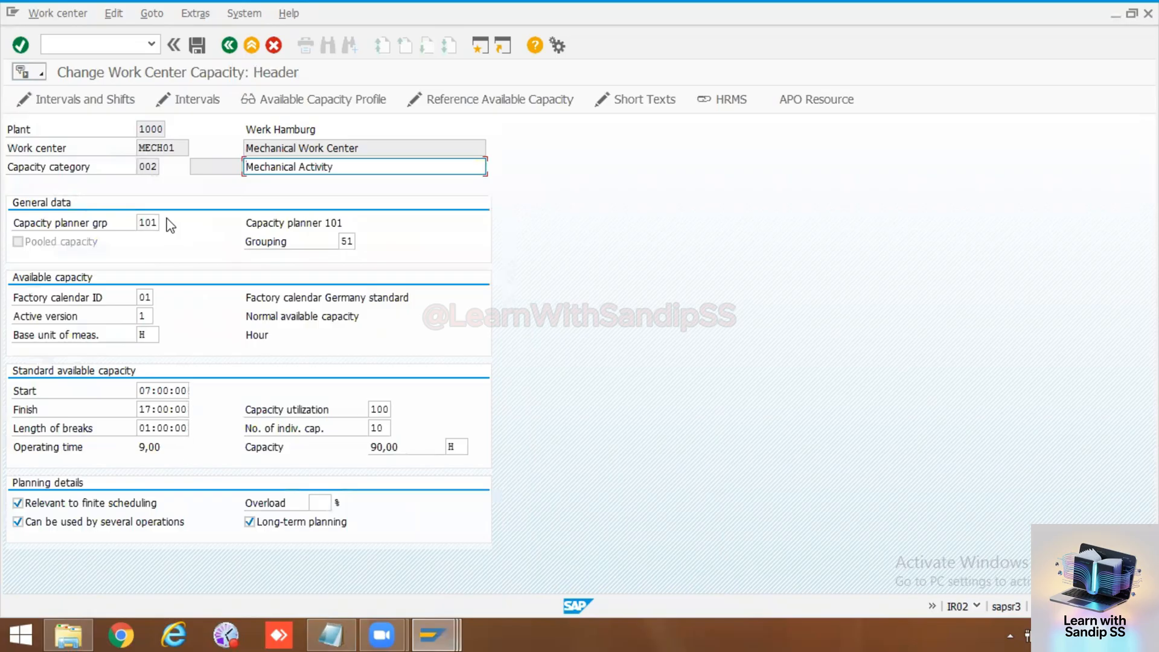
# Step: Save and exit work center MECH01, and open the SAP Reference IMG with transaction SPRO
pyautogui.click(198, 46)
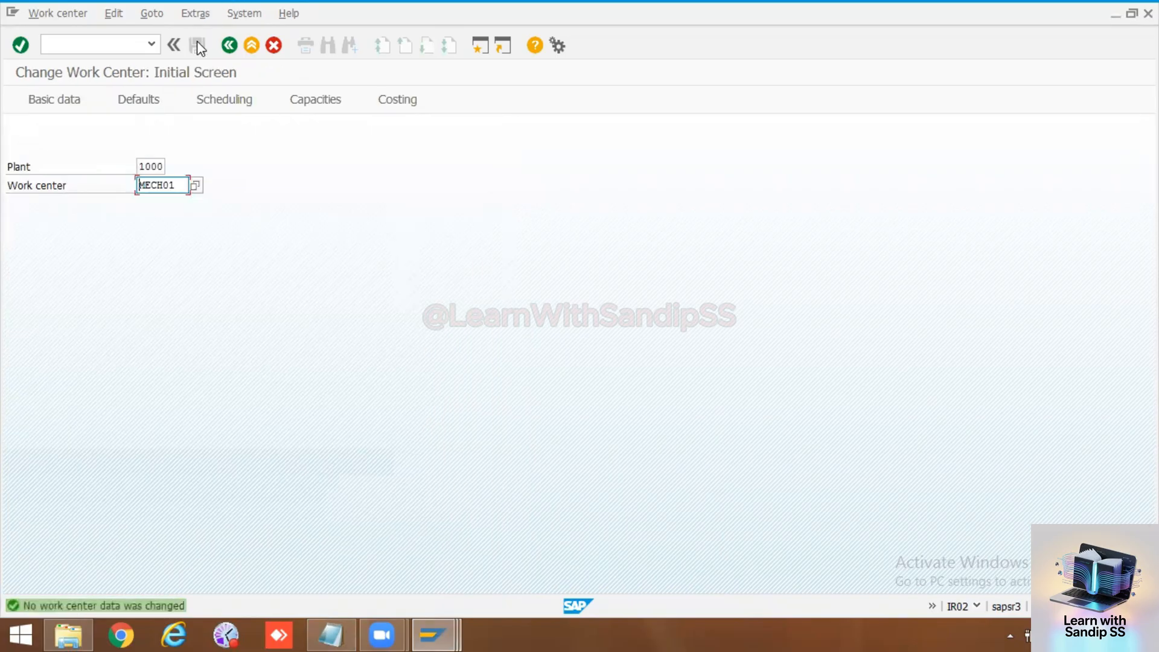
pyautogui.click(229, 46)
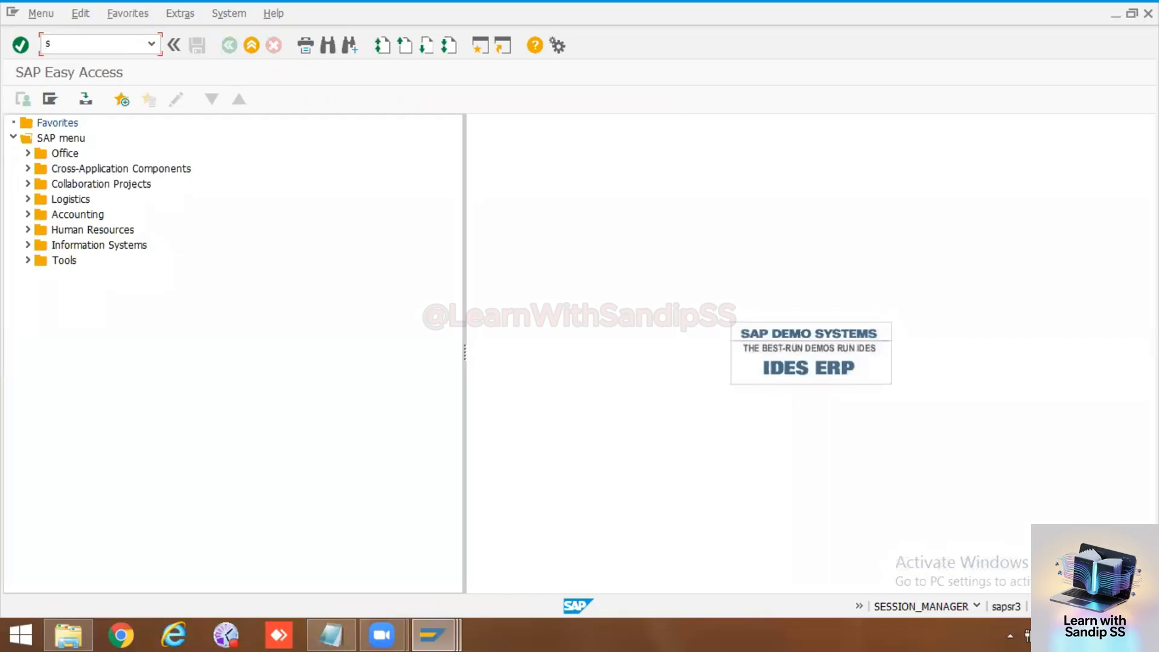
pyautogui.press('Return')
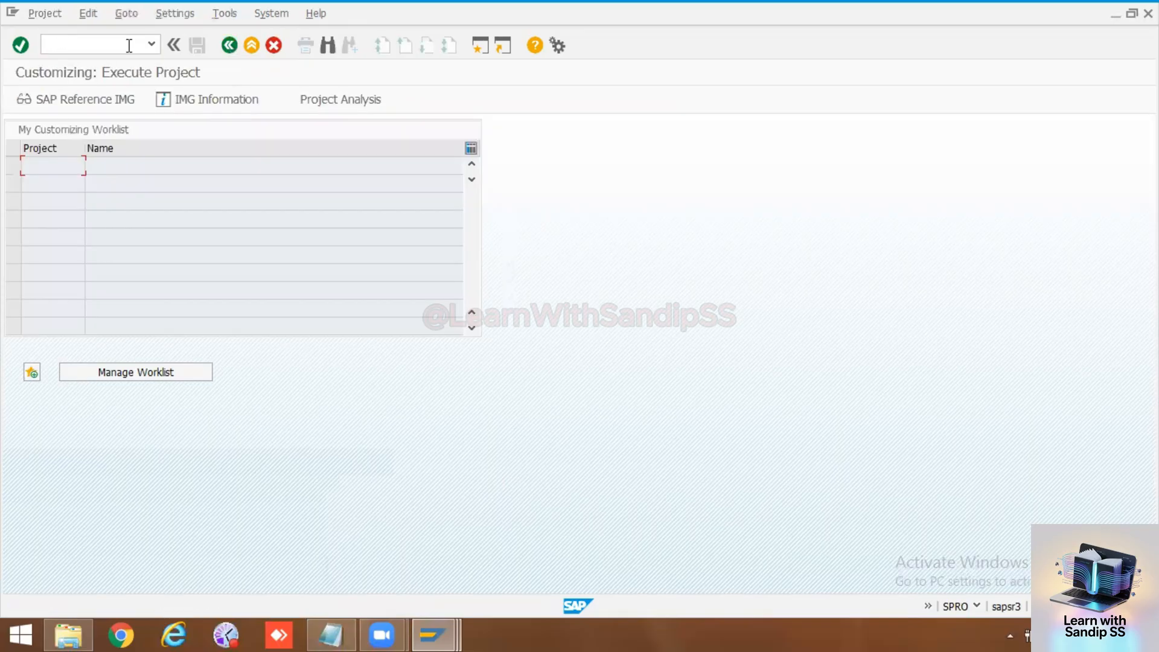
pyautogui.click(109, 100)
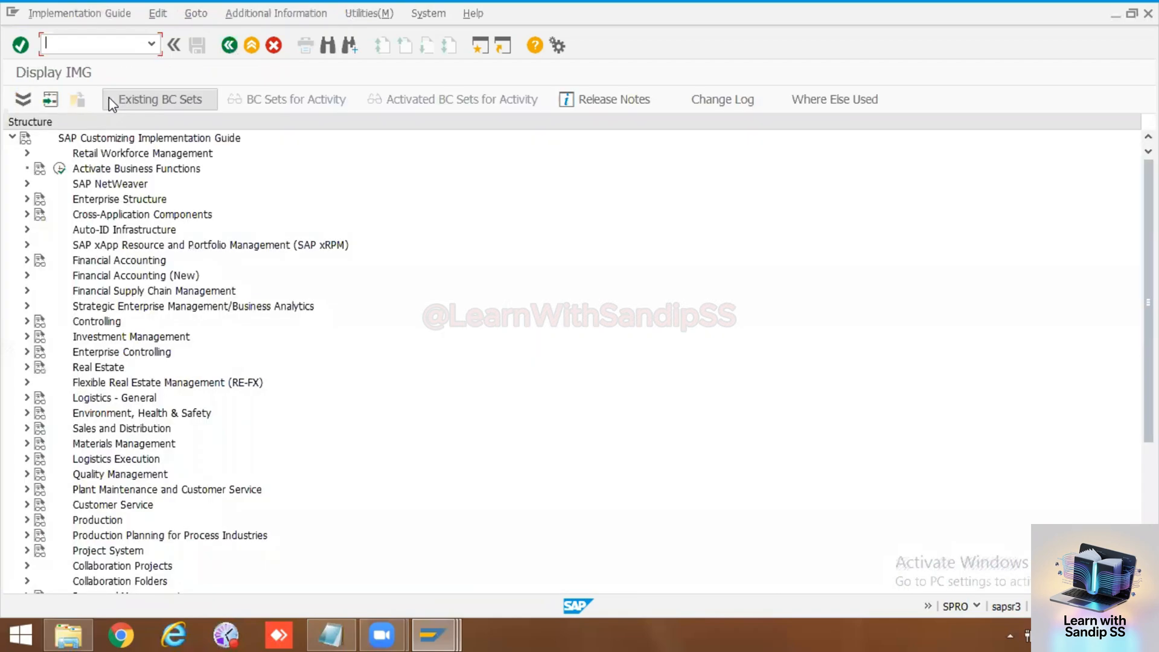
# Step: Open Define formula parameters for work centers in the IMG under Production, Basic Data, Work Center, Capacity Planning, Work Center Formulas
pyautogui.click(26, 519)
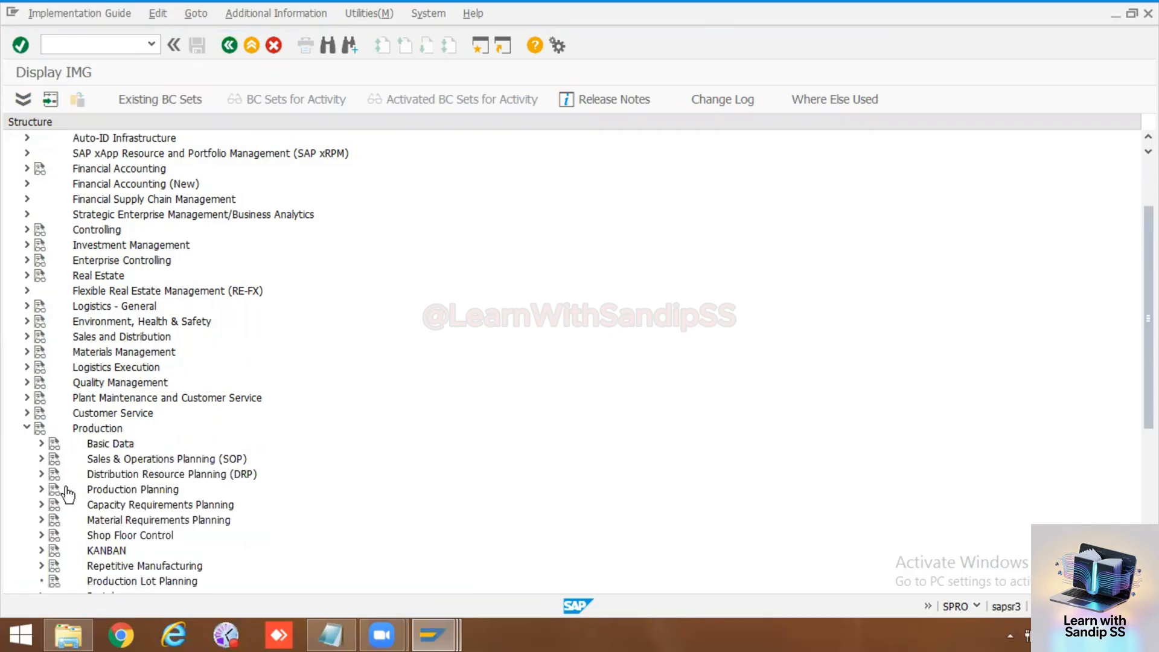
pyautogui.click(41, 444)
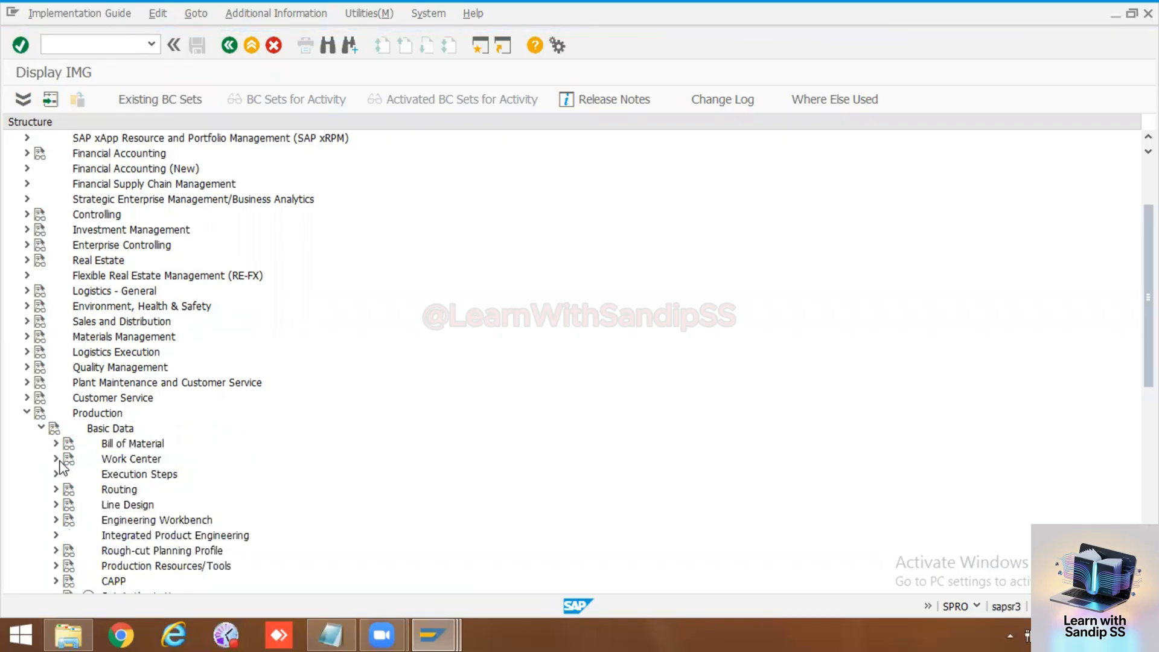
pyautogui.click(55, 459)
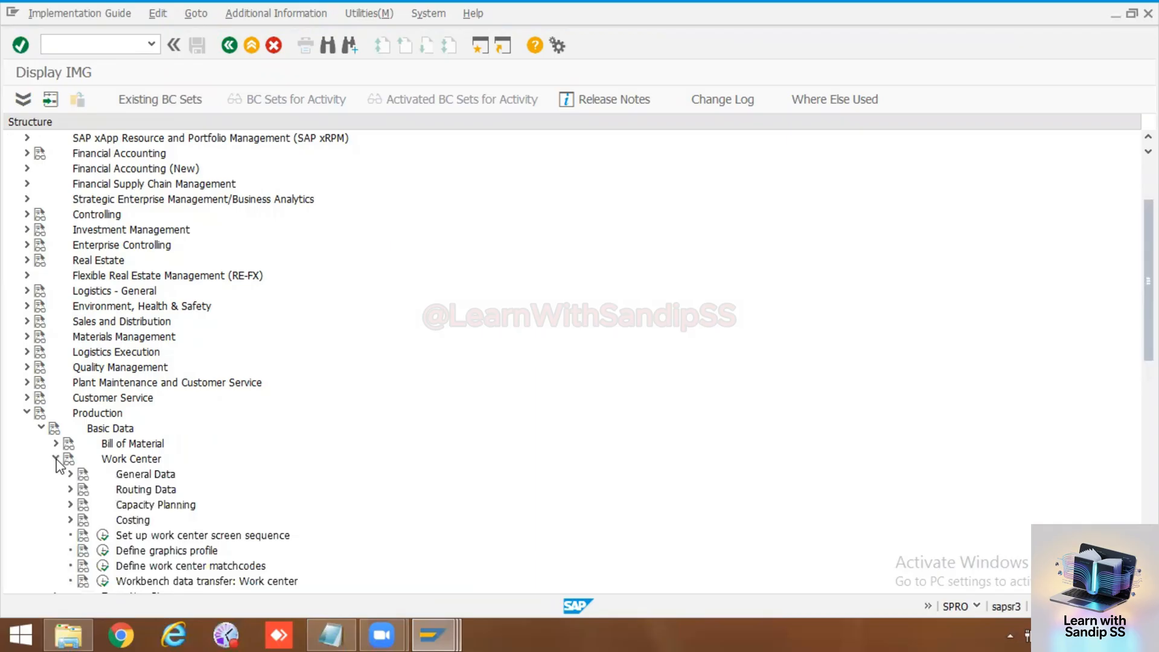
pyautogui.click(71, 504)
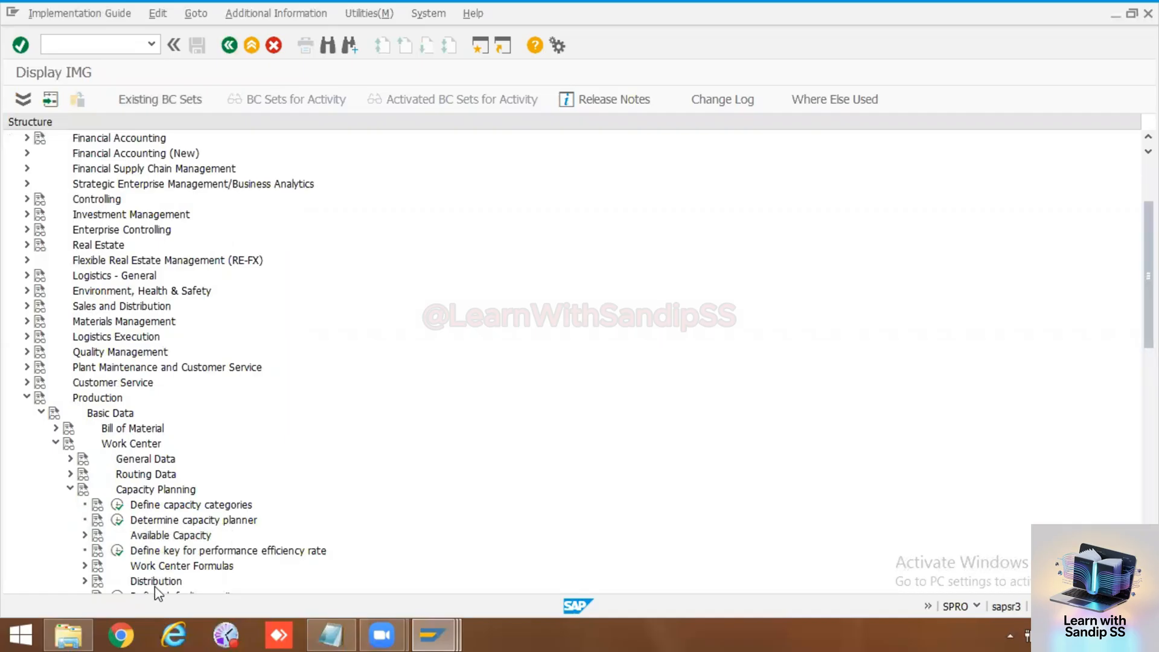
pyautogui.click(84, 566)
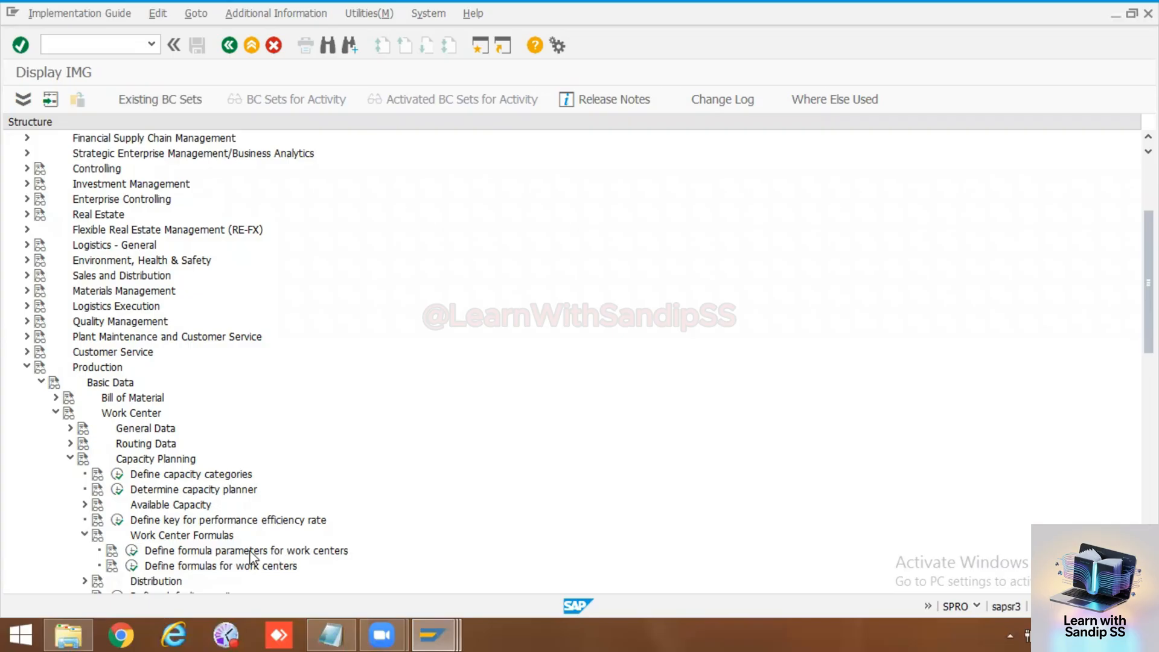
pyautogui.click(135, 552)
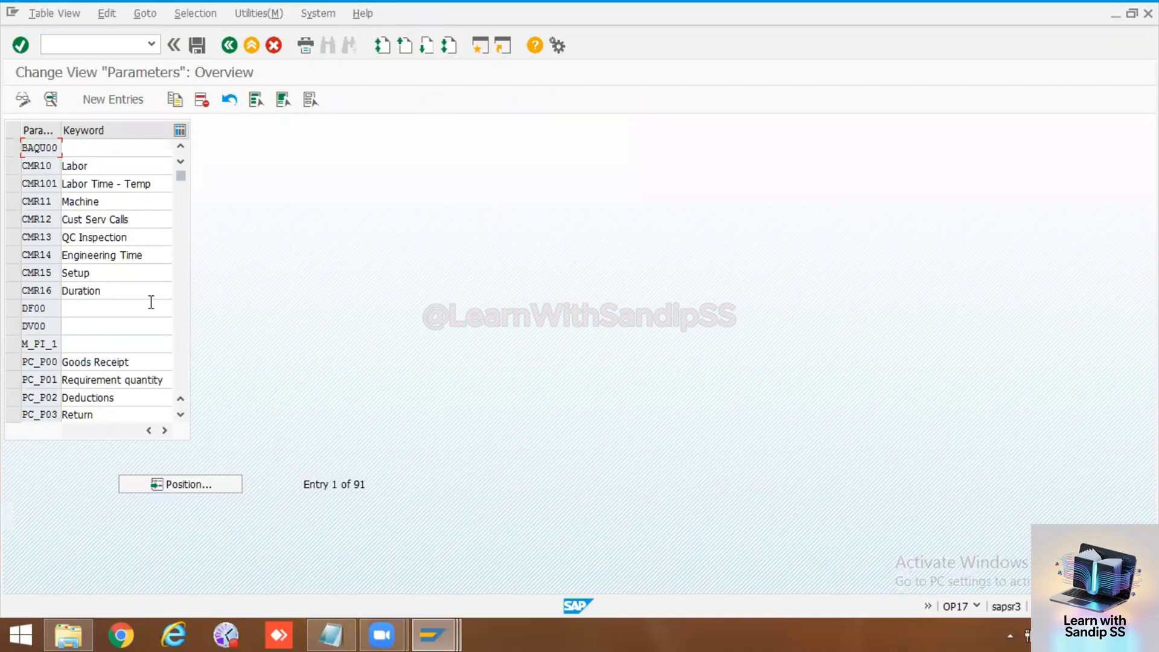
# Step: Look through the work center formula parameters to the end of the list and back to the PH entries
pyautogui.click(180, 311)
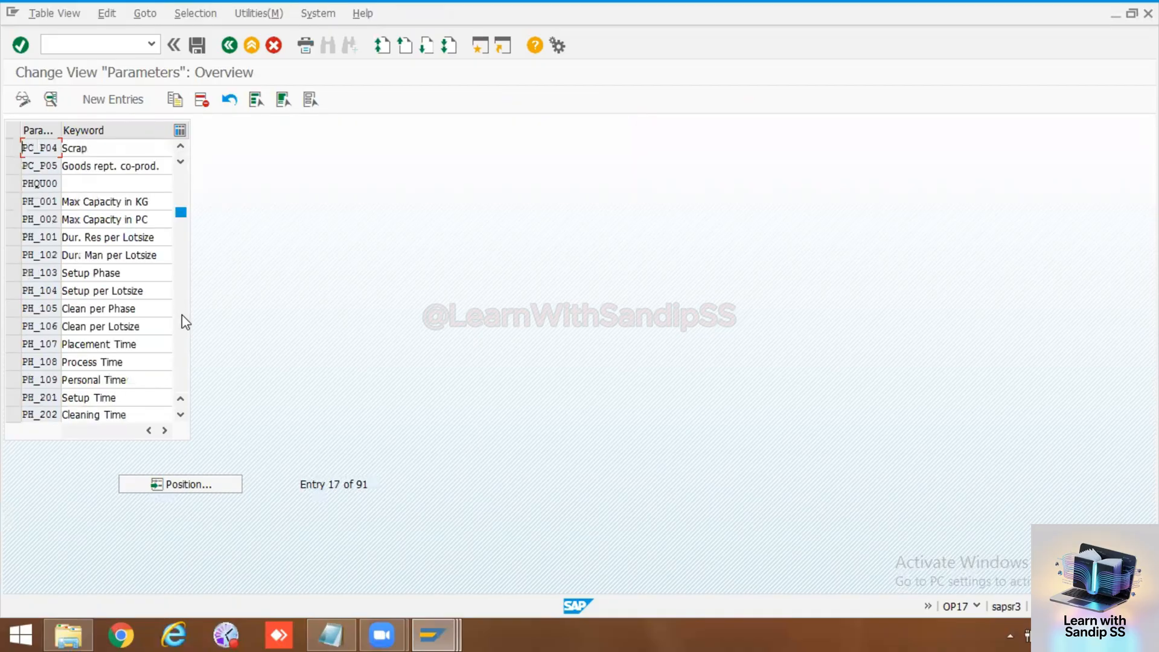
pyautogui.click(182, 320)
pyautogui.click(182, 320)
pyautogui.click(182, 320)
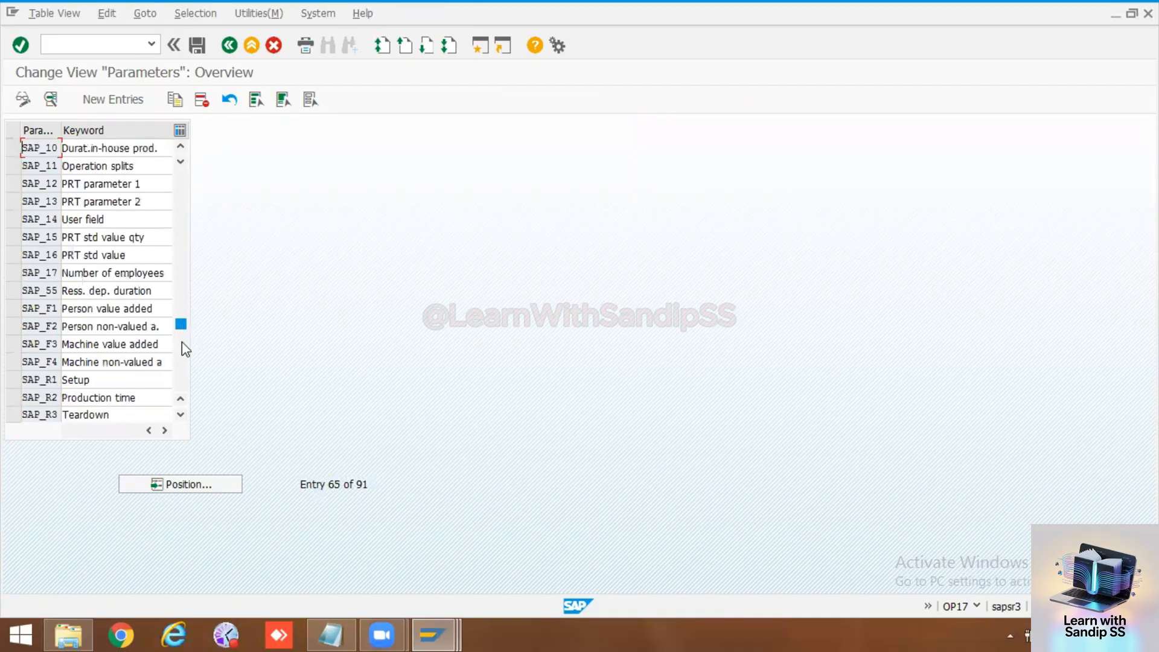
pyautogui.click(182, 358)
pyautogui.click(179, 238)
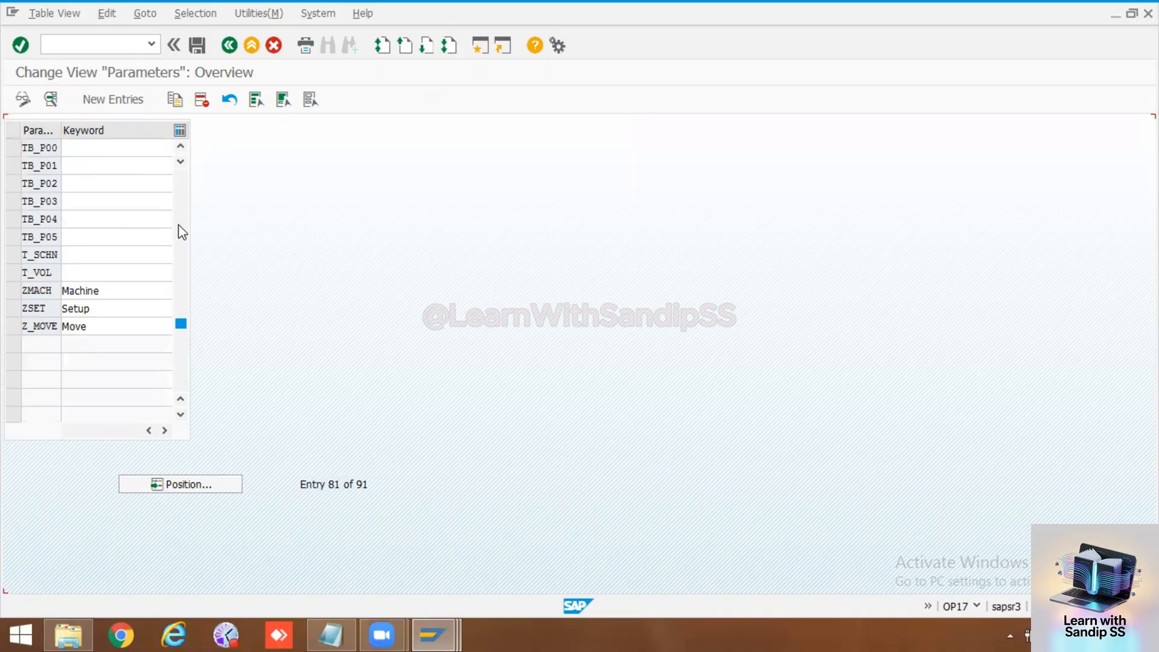
pyautogui.click(183, 205)
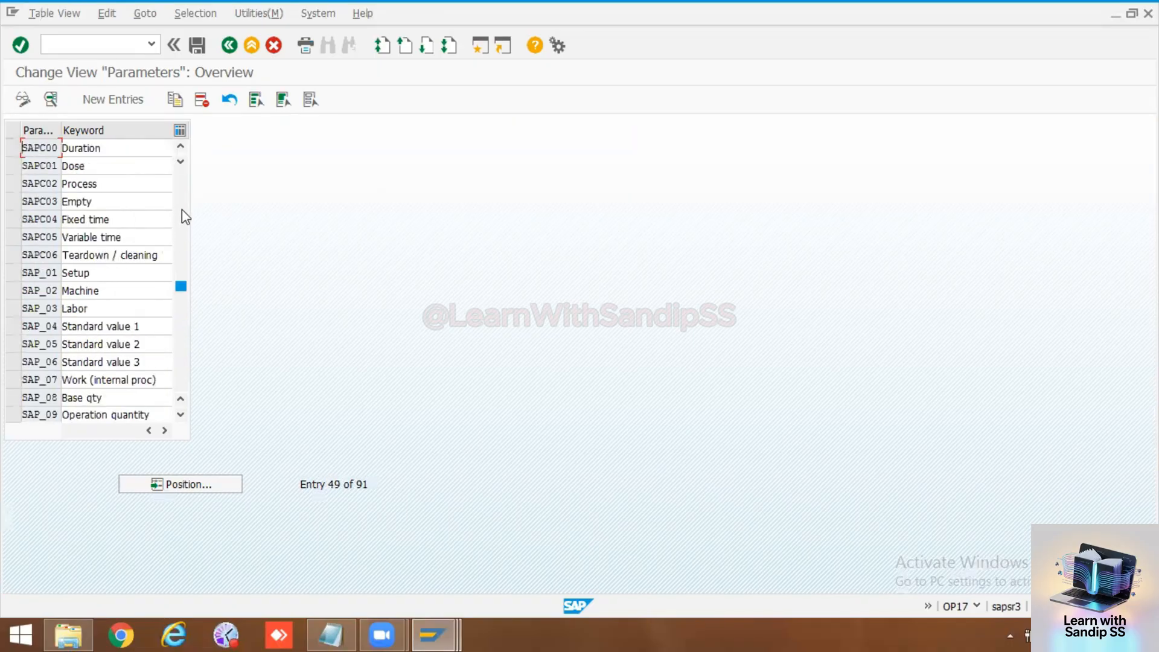
pyautogui.click(183, 208)
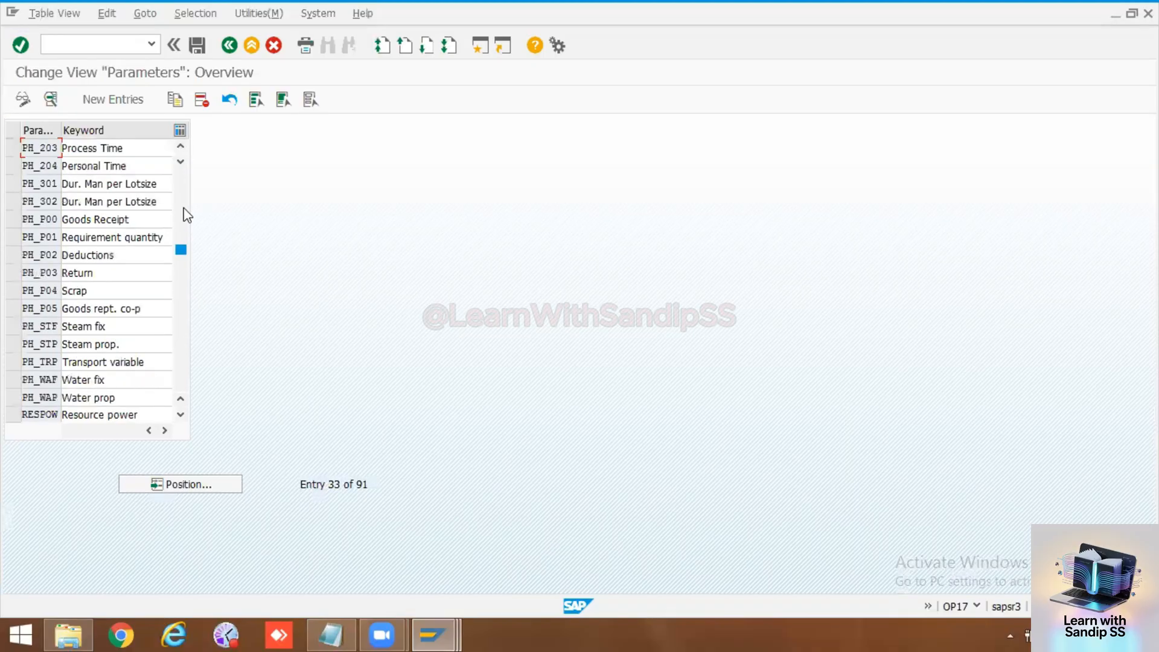
# Step: Position the parameter list at the entries beginning with SAP and look through the parameters listed above them
pyautogui.click(172, 480)
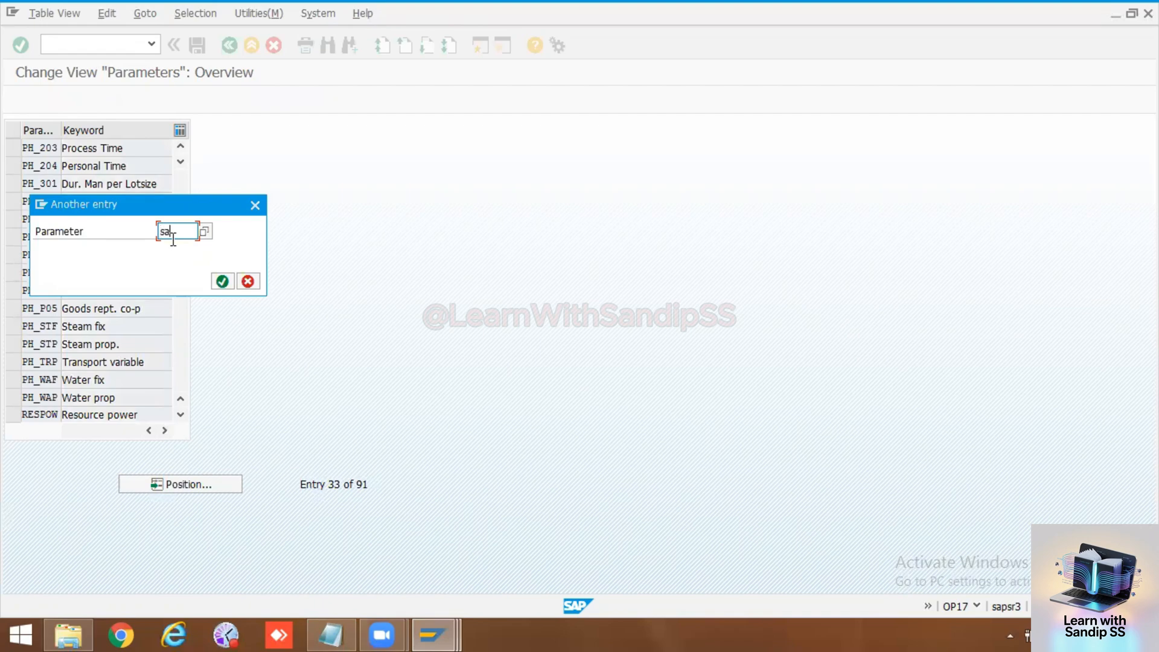
pyautogui.press('Return')
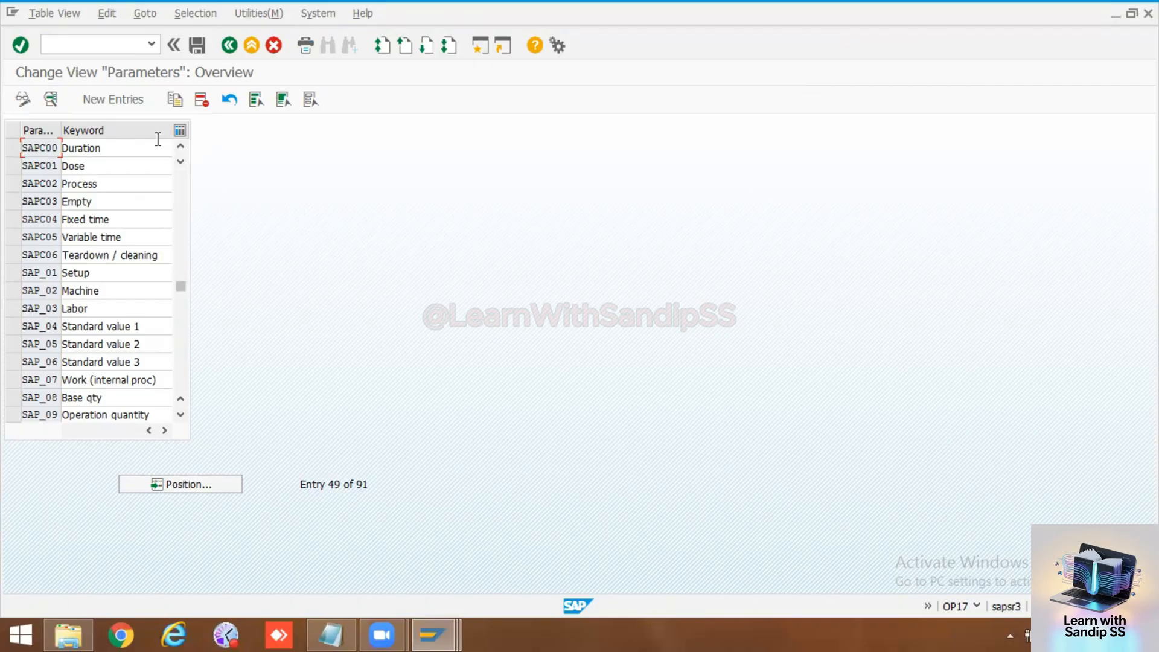
pyautogui.click(181, 146)
pyautogui.click(180, 146)
pyautogui.click(181, 146)
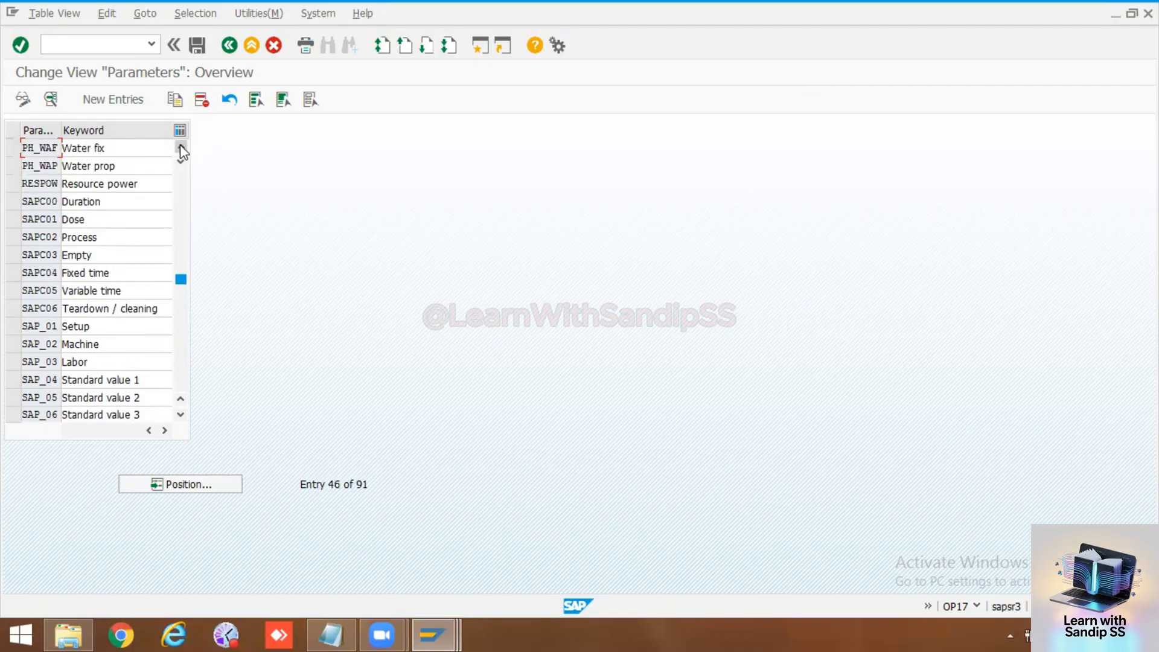
pyautogui.click(180, 146)
pyautogui.click(180, 146)
pyautogui.click(180, 146)
pyautogui.click(180, 146)
pyautogui.click(181, 146)
pyautogui.click(180, 146)
pyautogui.click(181, 146)
pyautogui.click(181, 146)
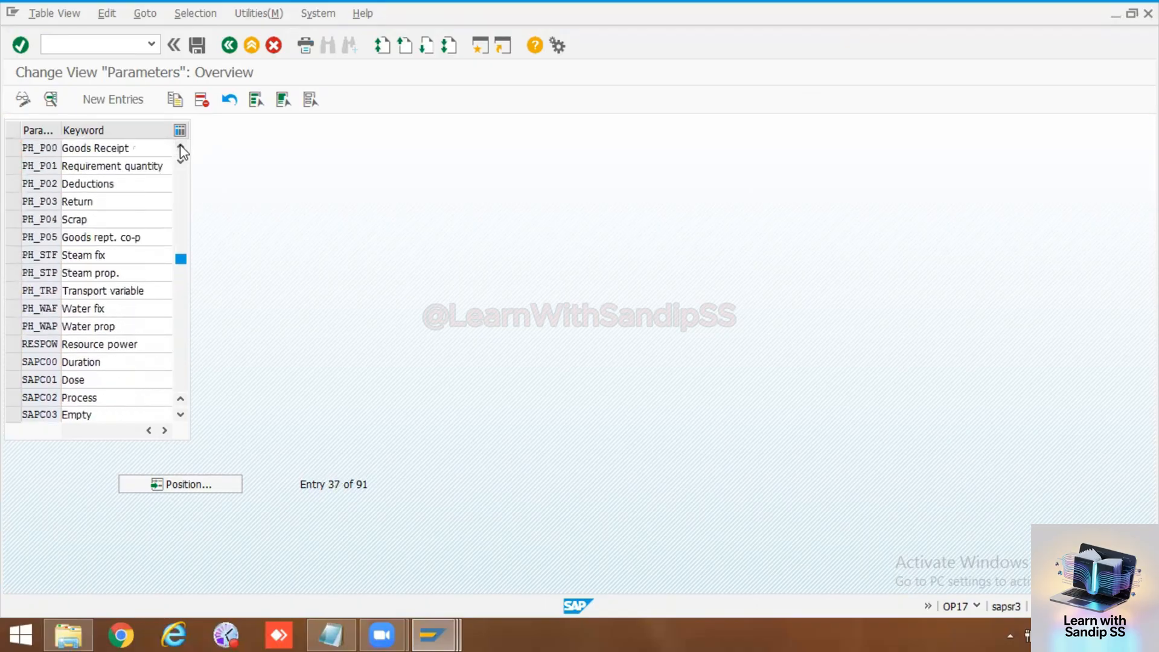
pyautogui.click(180, 146)
pyautogui.click(181, 146)
# Step: Look through the formula parameters from the PH entries to the end of the list and back to the SAPC entries
pyautogui.click(180, 146)
pyautogui.click(180, 146)
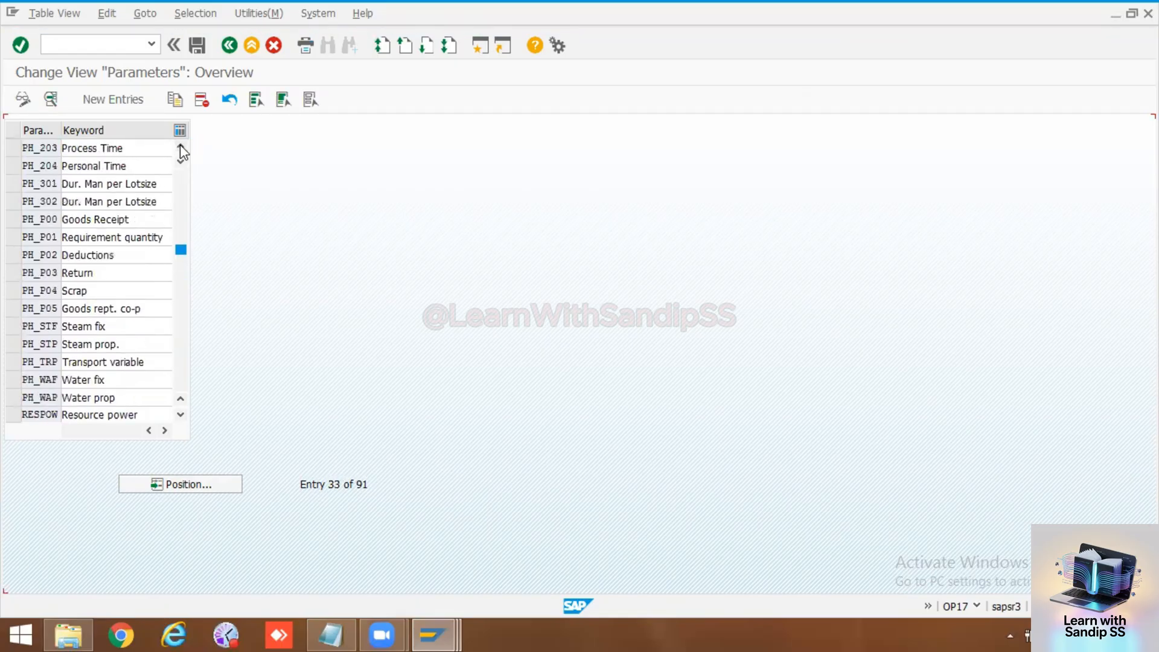
pyautogui.click(180, 146)
pyautogui.click(180, 146)
pyautogui.click(181, 146)
pyautogui.click(180, 146)
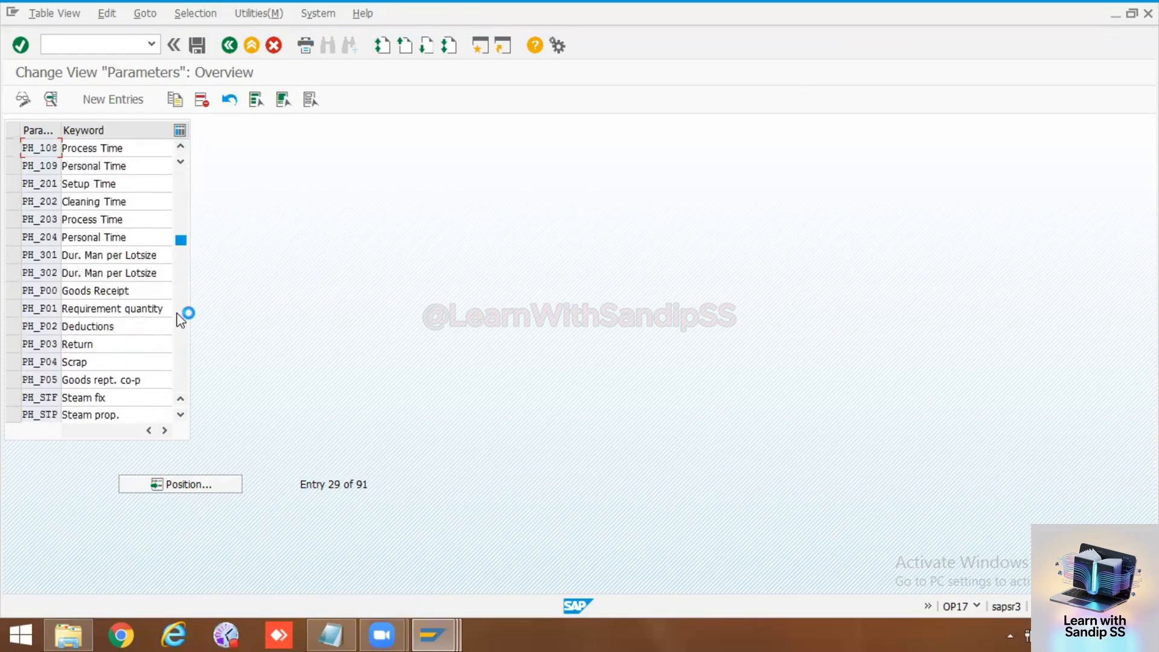
pyautogui.click(181, 370)
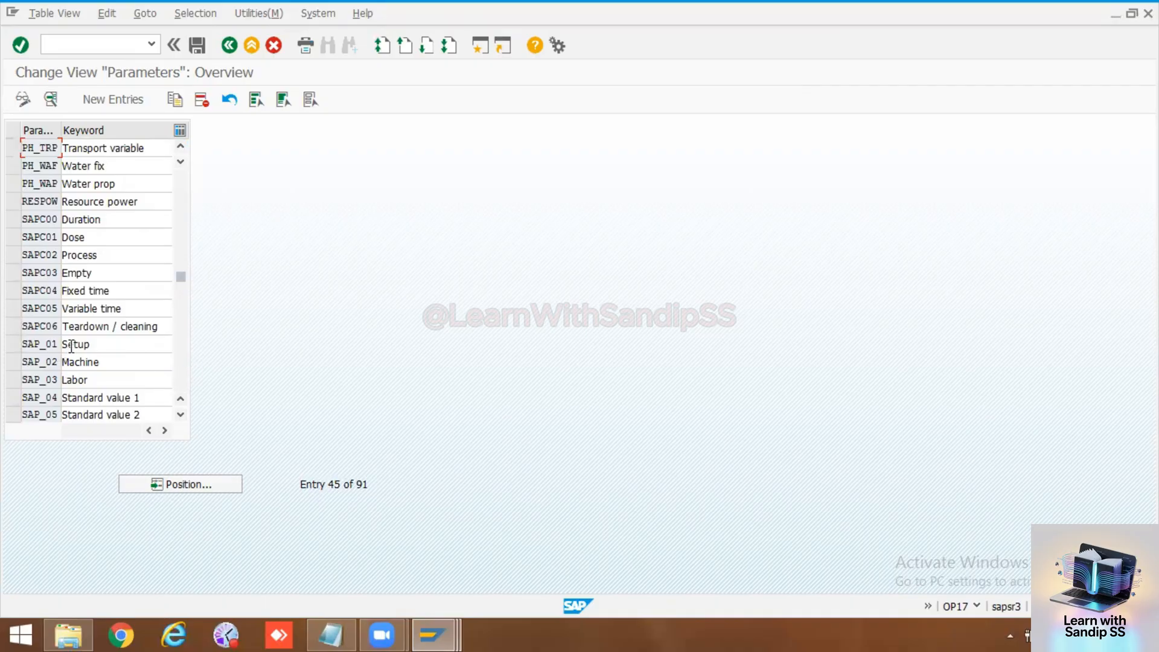
pyautogui.click(181, 383)
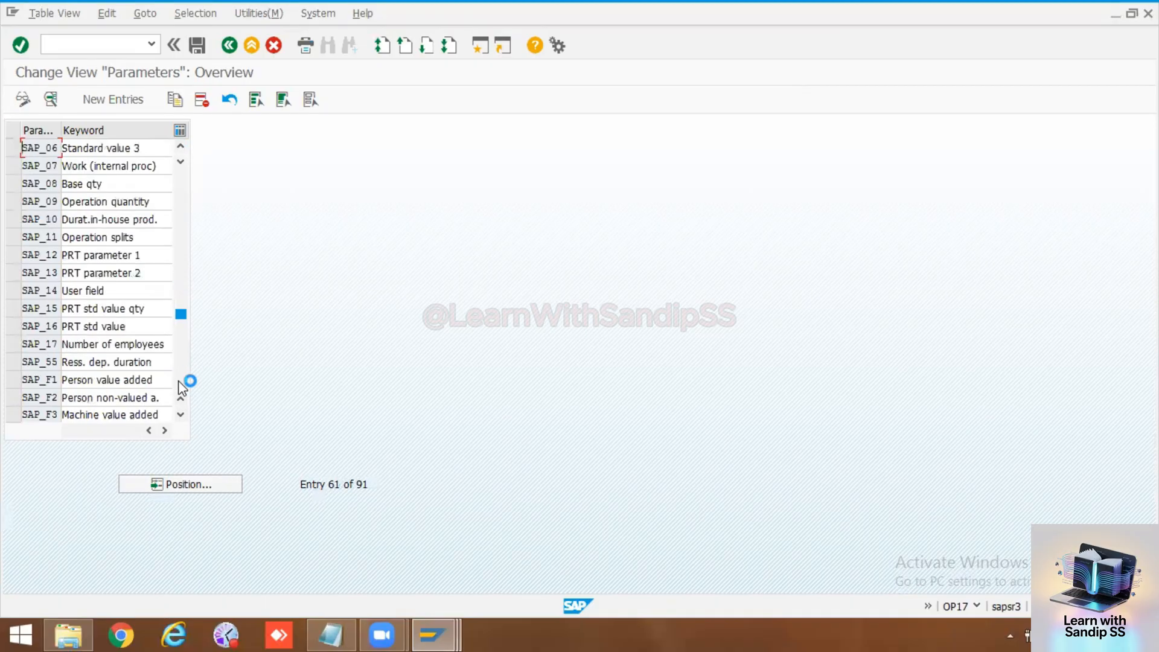
pyautogui.click(181, 384)
pyautogui.click(181, 384)
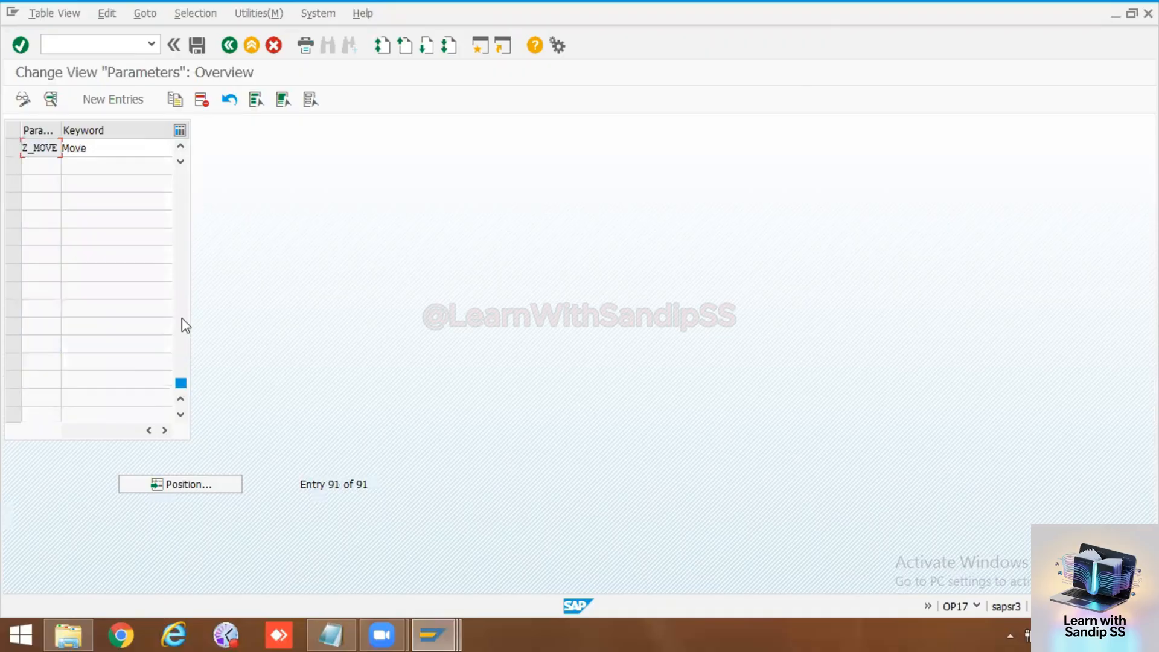
pyautogui.click(180, 184)
pyautogui.click(179, 184)
pyautogui.click(180, 184)
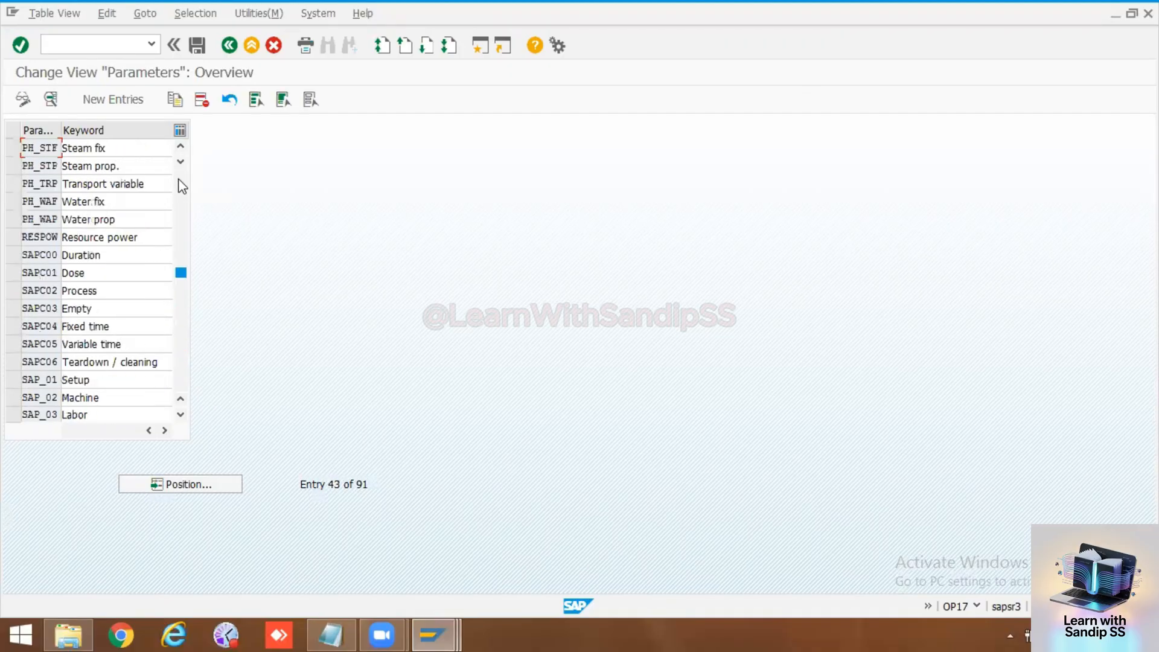
# Step: Examine the details of formula parameter SAPC00, and return to the start of the parameter list
pyautogui.doubleClick(47, 254)
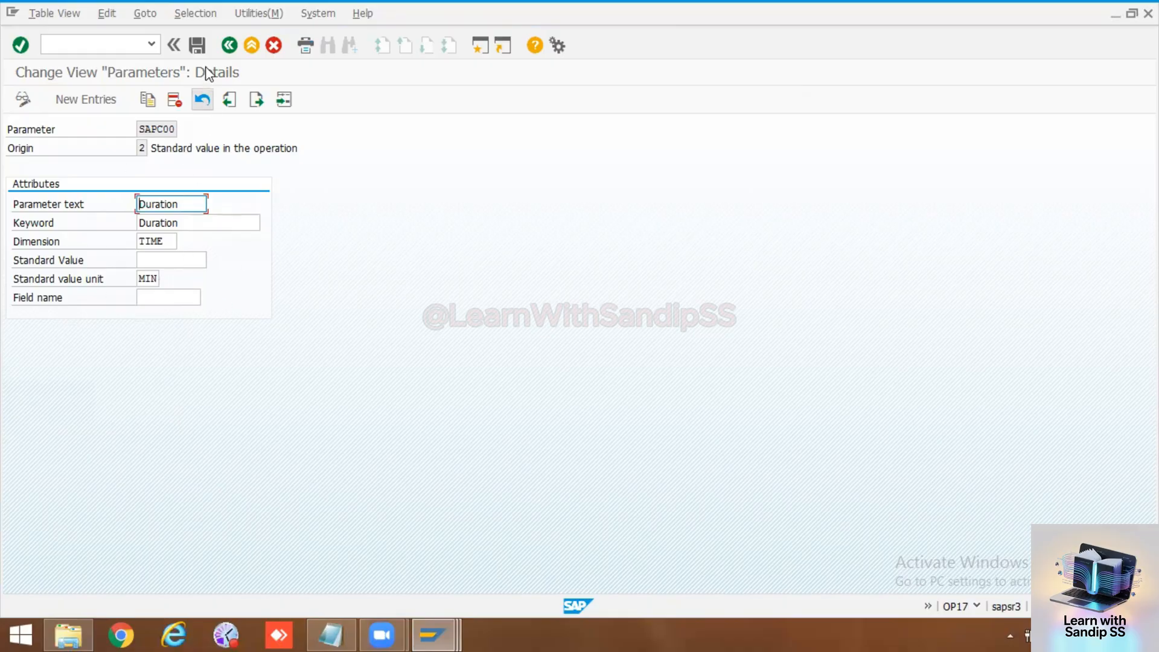
pyautogui.click(229, 46)
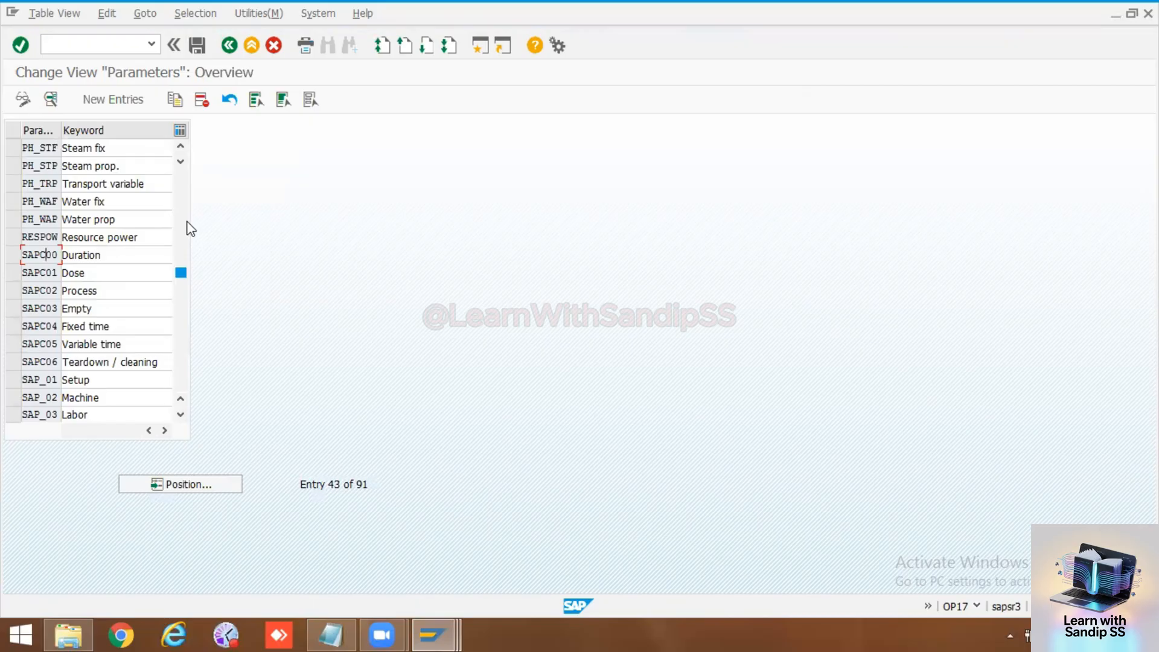
pyautogui.scroll(5, 192, 232)
pyautogui.scroll(9, 187, 233)
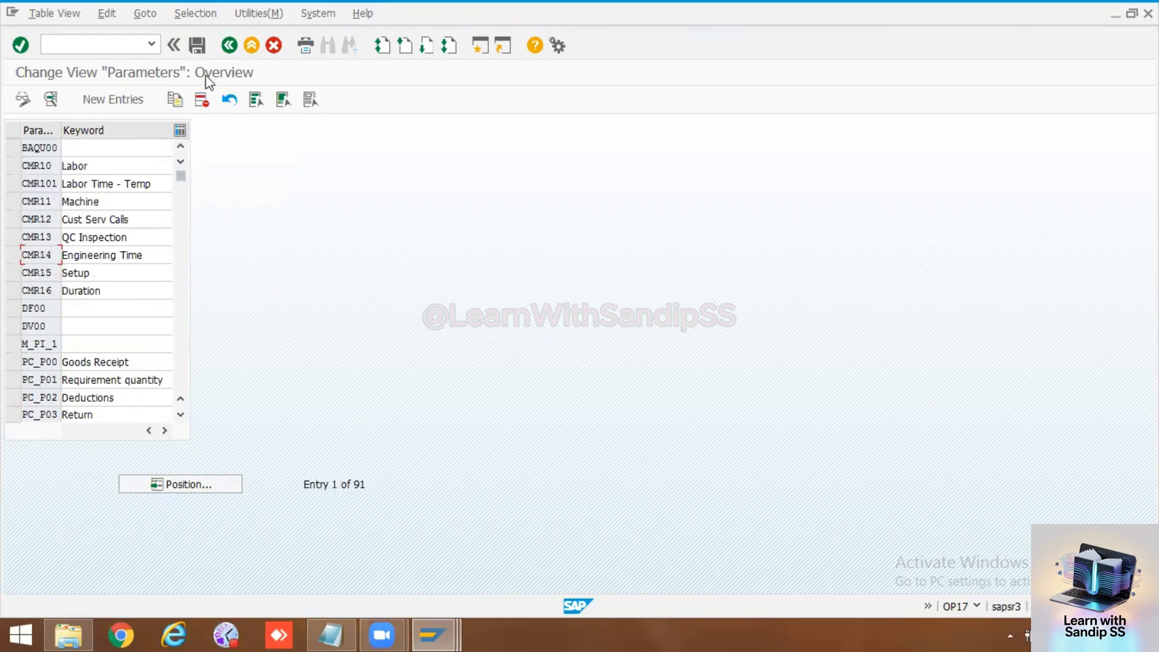
# Step: Open Define formulas for work centers in the IMG and look through the formula list to its end and back to the SAP entries
pyautogui.click(229, 46)
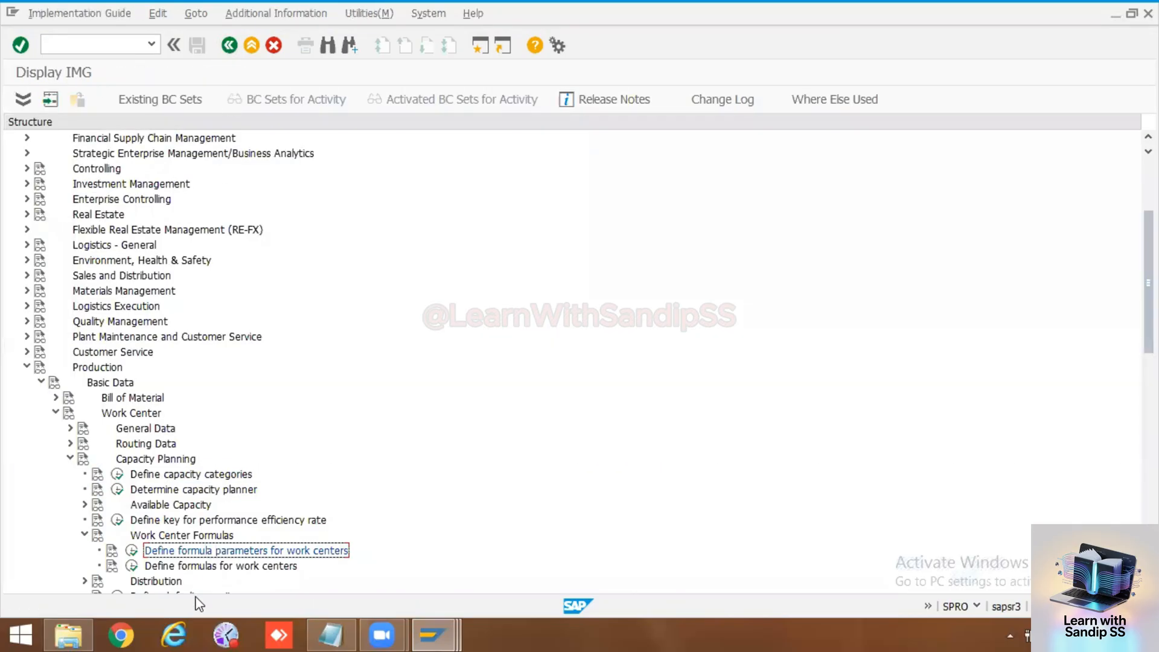
pyautogui.click(132, 565)
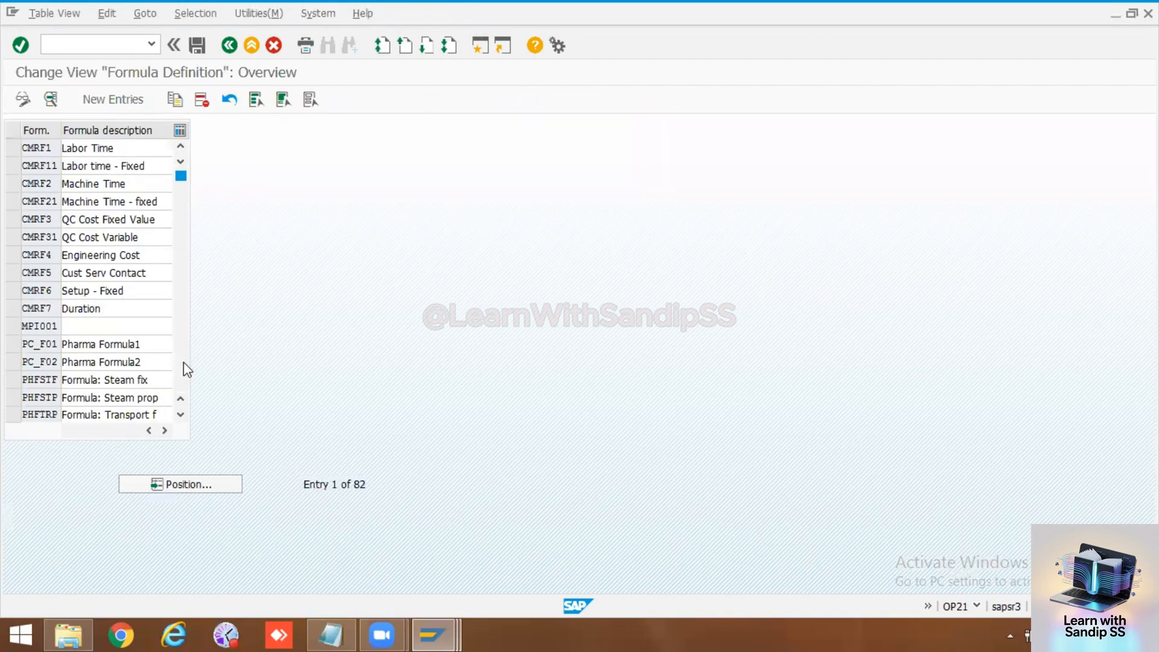
pyautogui.scroll(-12, 188, 369)
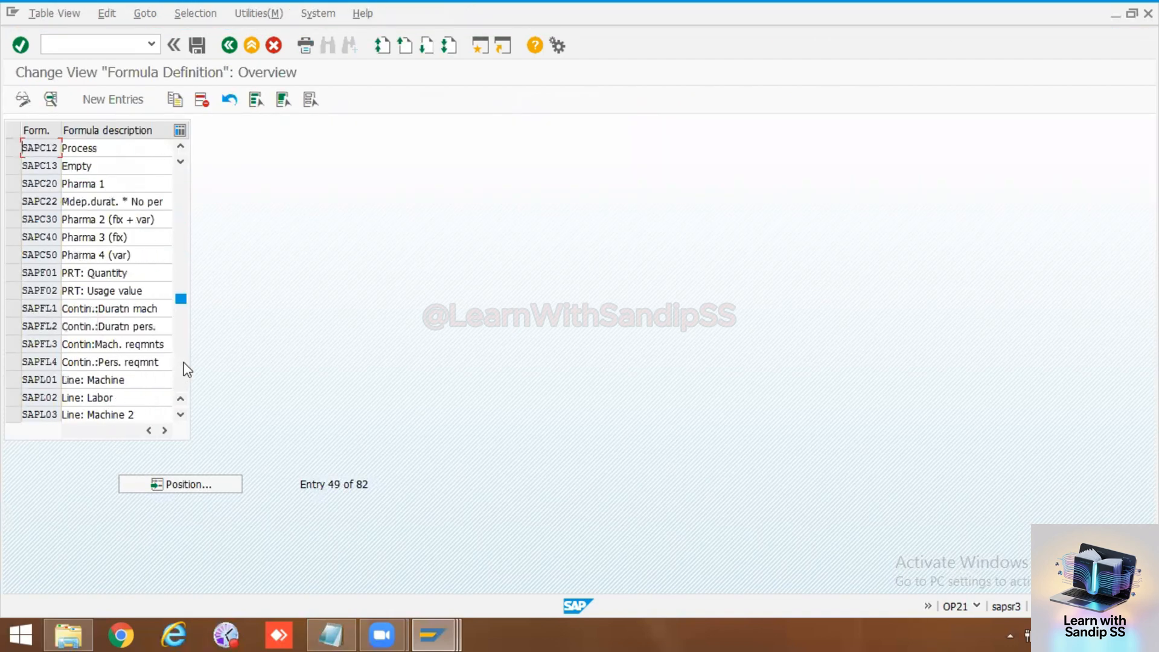
pyautogui.scroll(-4, 187, 374)
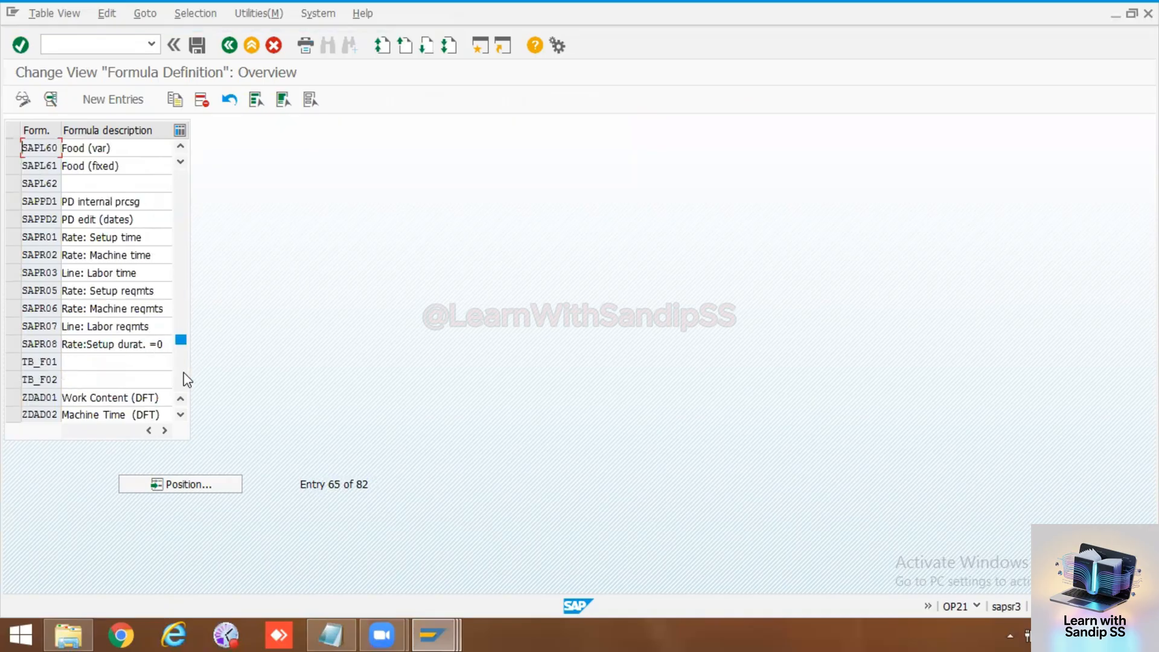
pyautogui.scroll(-4, 184, 379)
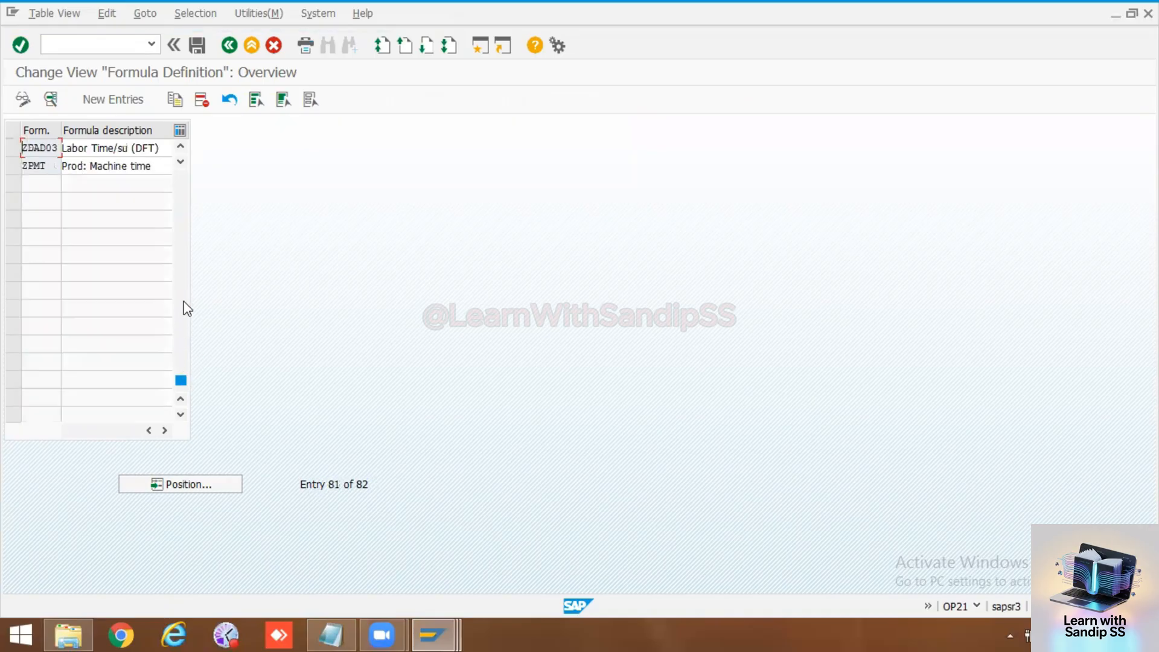
pyautogui.scroll(4, 188, 210)
pyautogui.scroll(4, 187, 187)
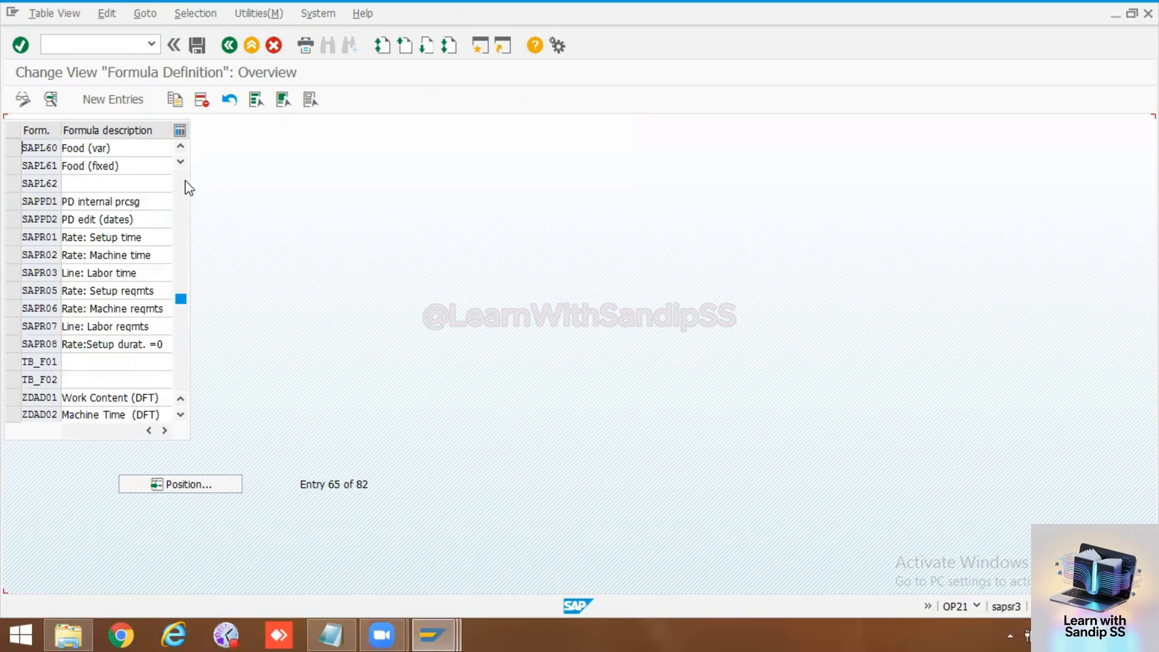
pyautogui.scroll(4, 189, 188)
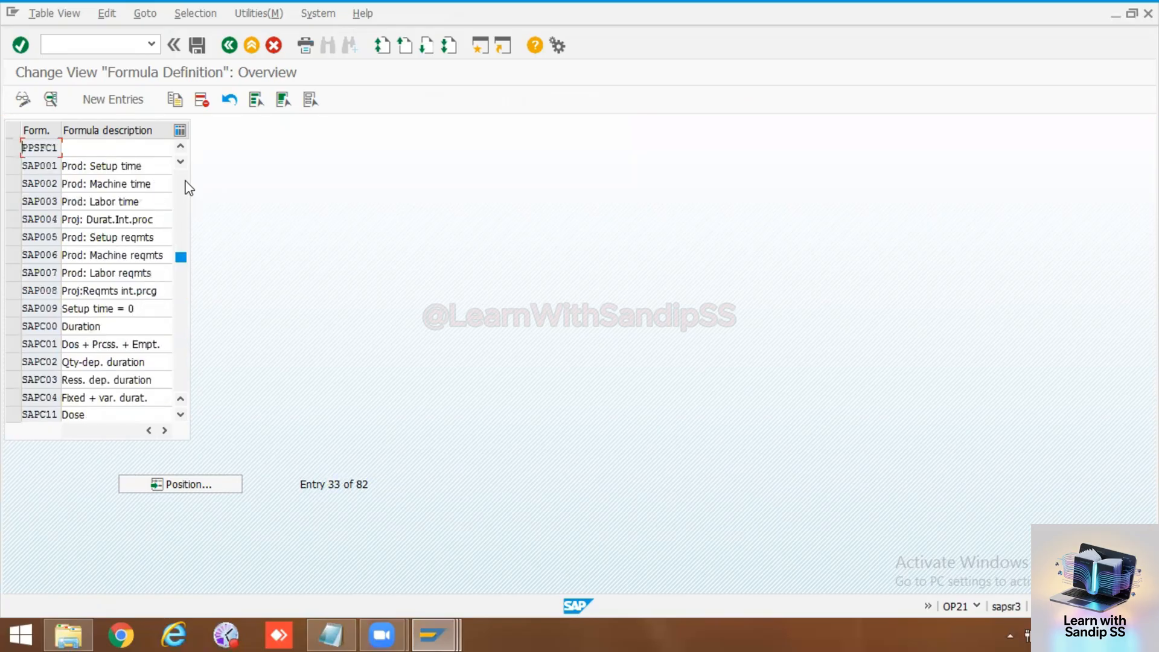
# Step: Examine the definitions of formulas SAP008 and SAP006, including their parameters and indicators, and return to the formula overview
pyautogui.doubleClick(53, 291)
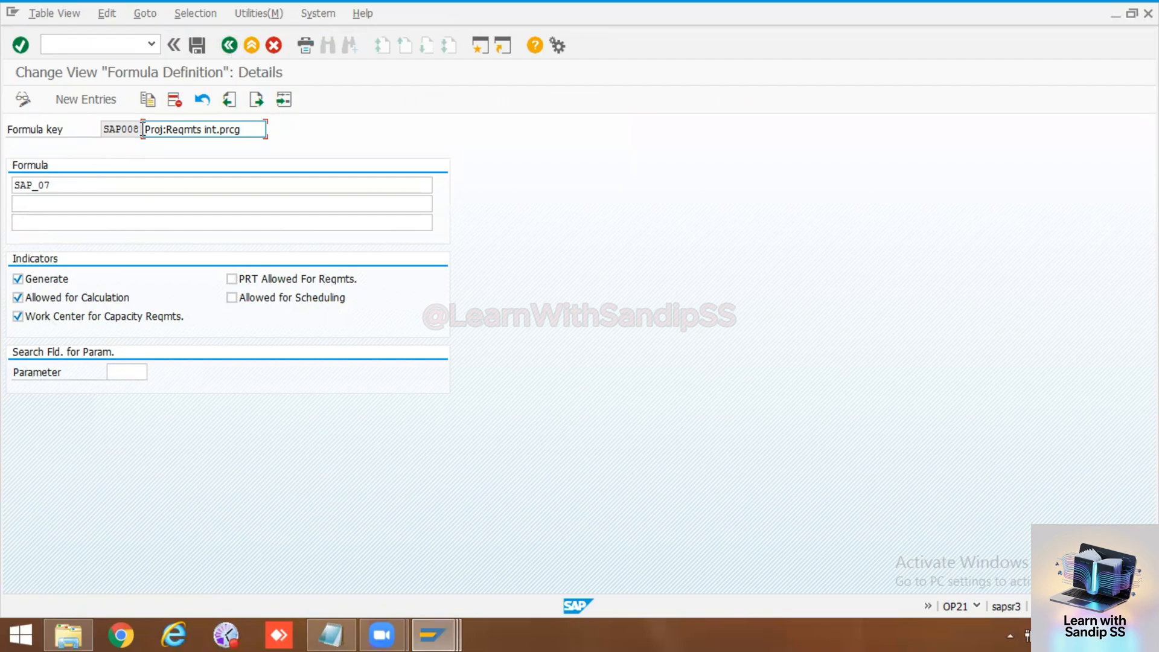
pyautogui.click(229, 46)
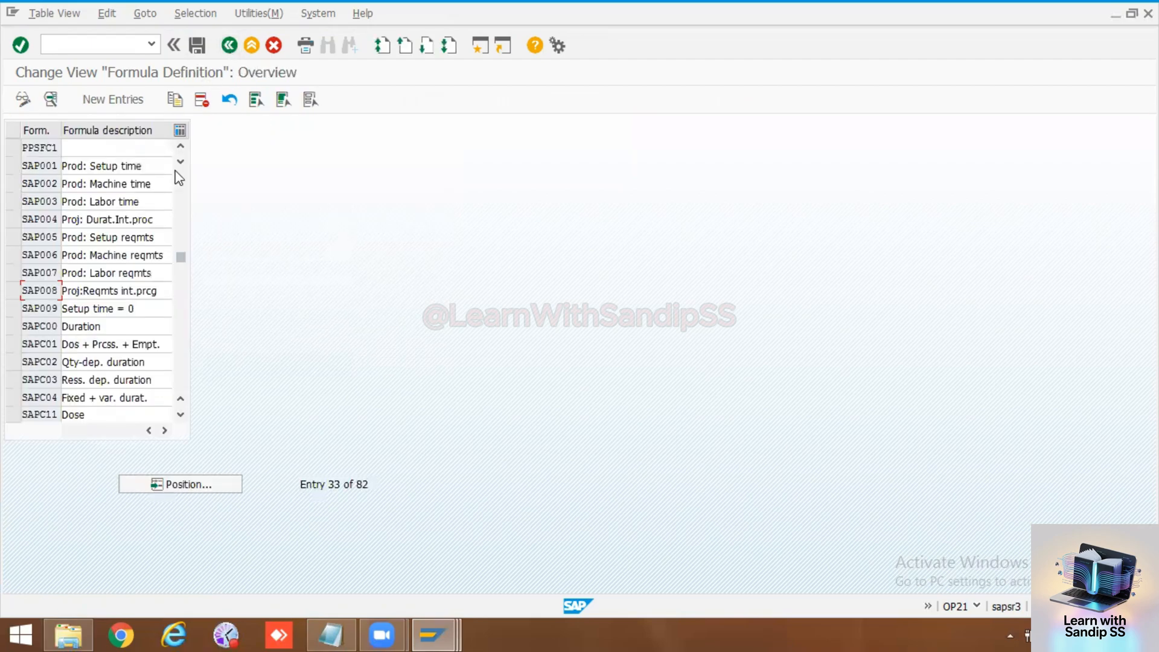
pyautogui.doubleClick(48, 261)
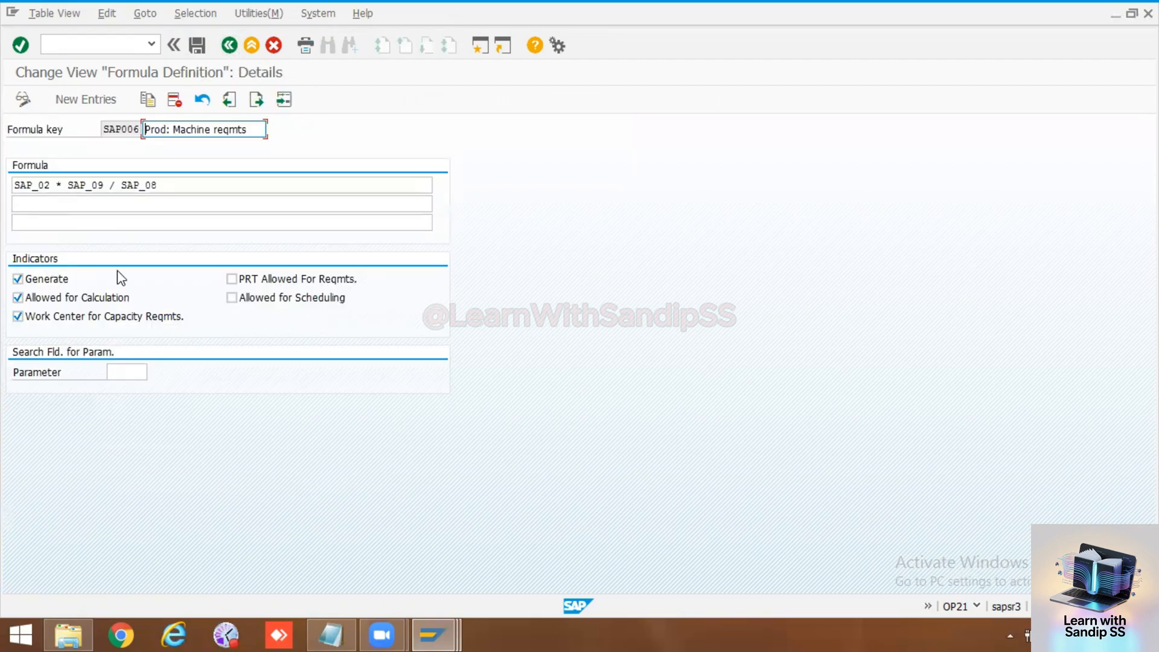
pyautogui.click(229, 46)
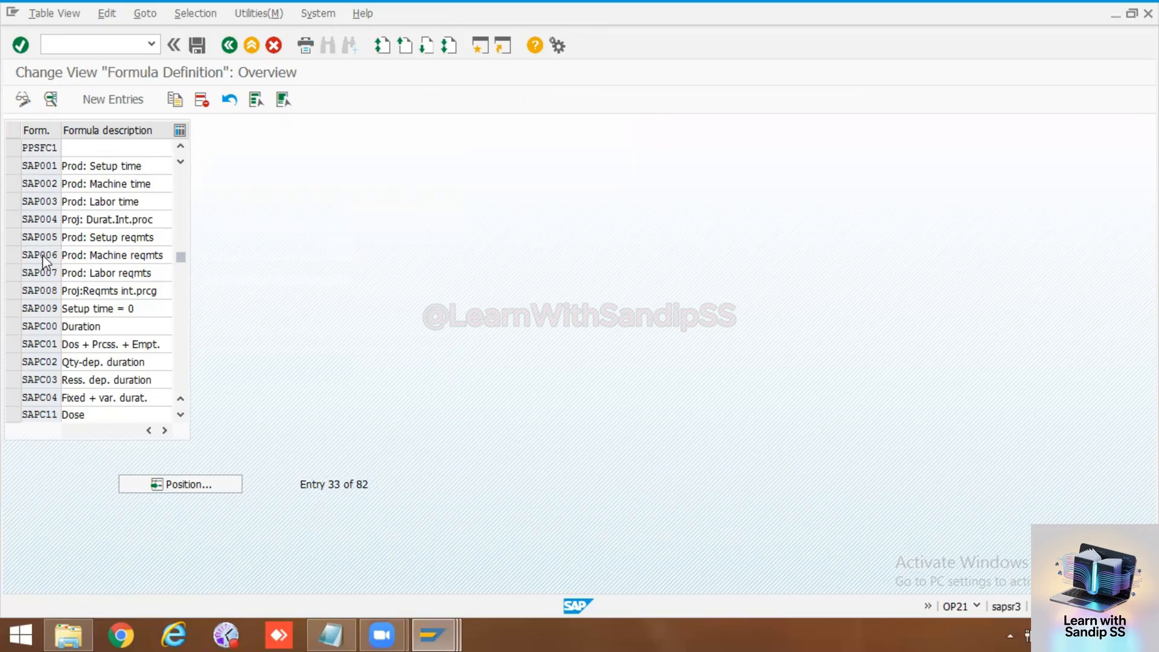
pyautogui.doubleClick(44, 257)
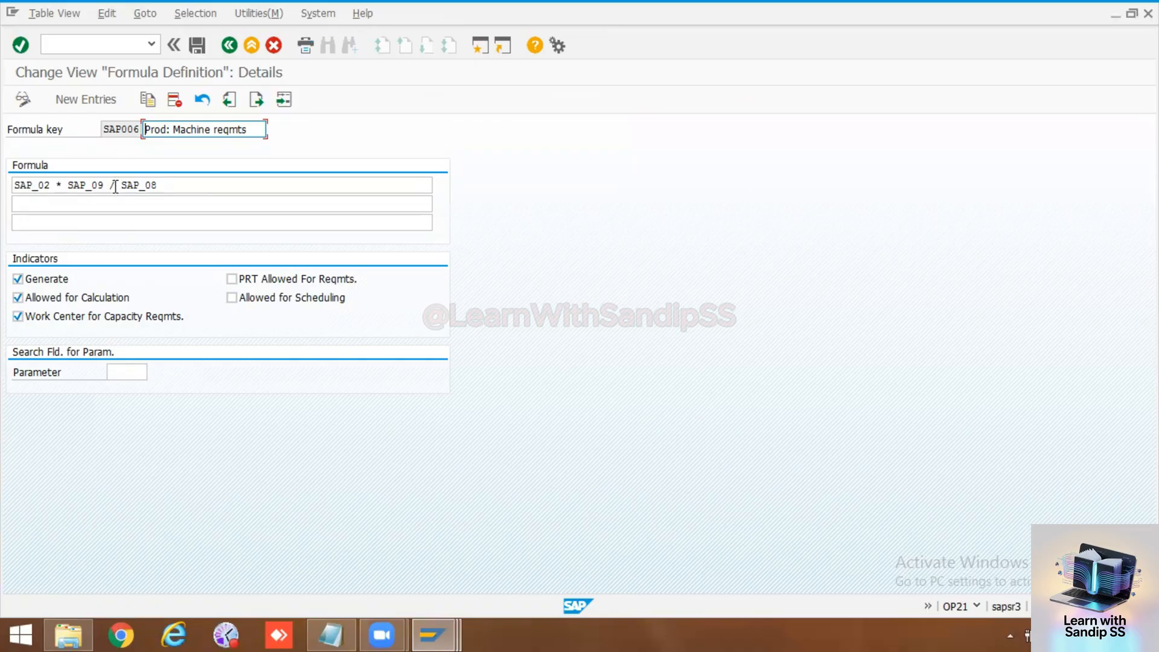
pyautogui.moveTo(166, 185); pyautogui.dragTo(13, 184)
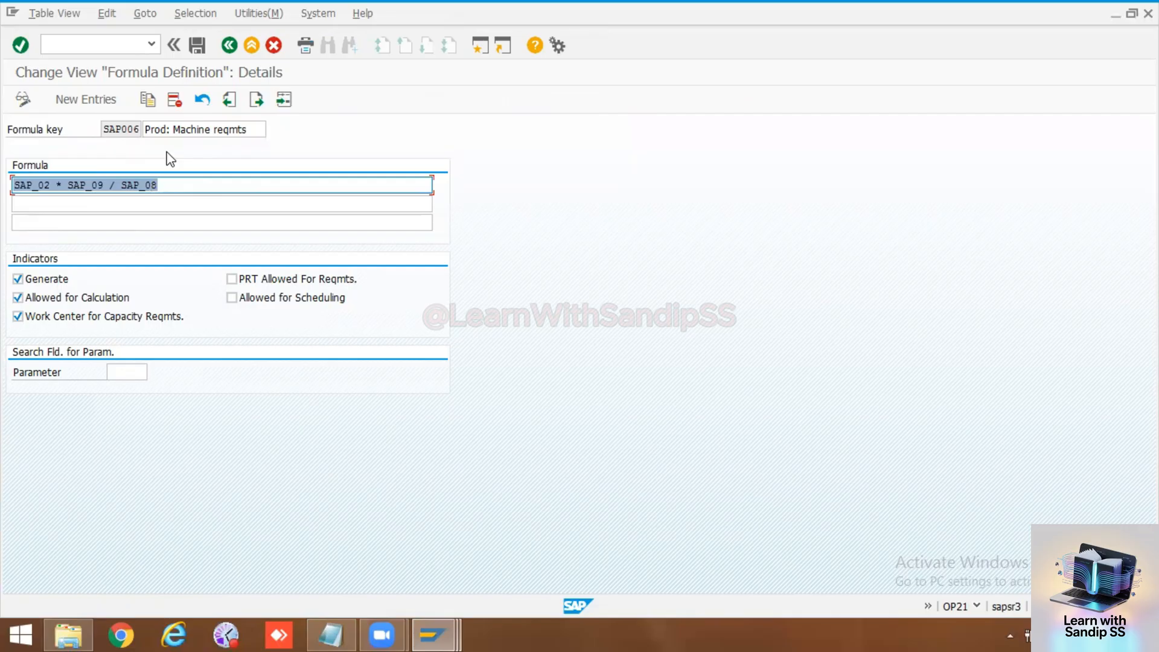
pyautogui.click(134, 127)
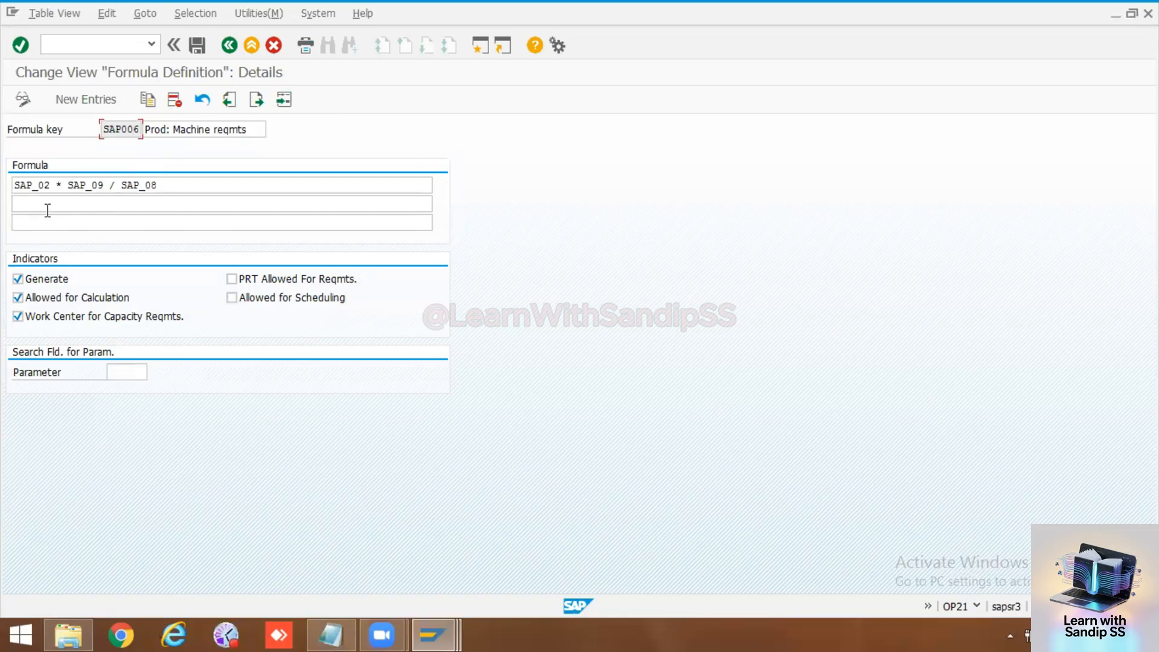
pyautogui.click(174, 45)
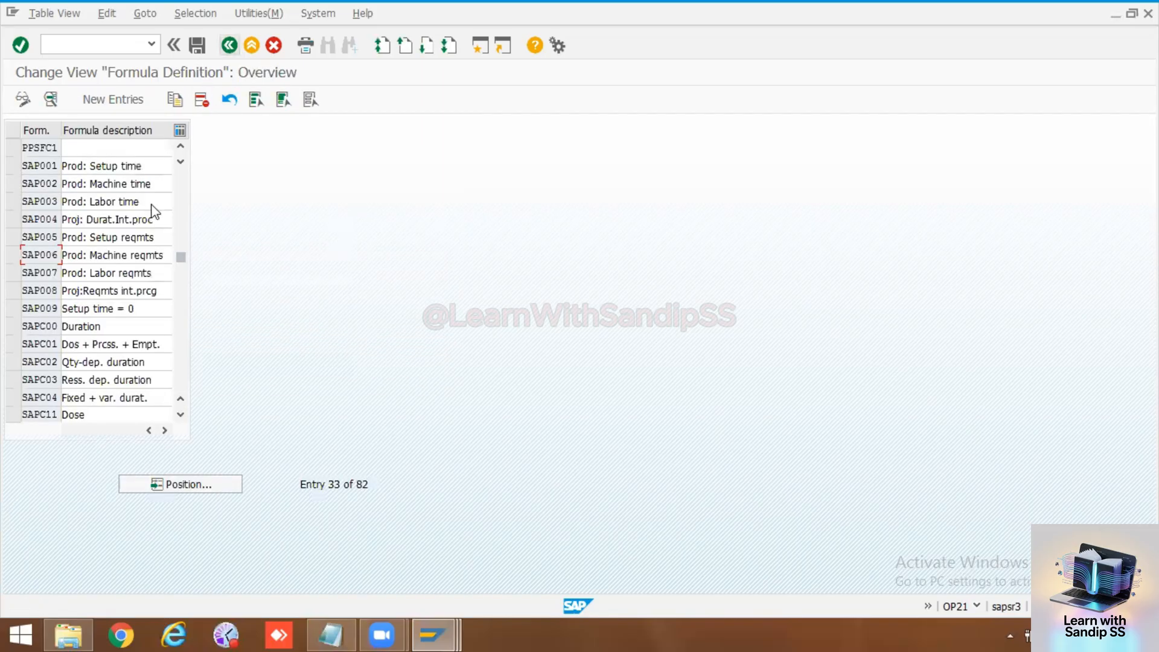
# Step: Examine the definitions of formulas SAP004 and SAP001, and return to the formula overview
pyautogui.doubleClick(48, 219)
pyautogui.click(62, 185)
pyautogui.moveTo(62, 185); pyautogui.dragTo(5, 185)
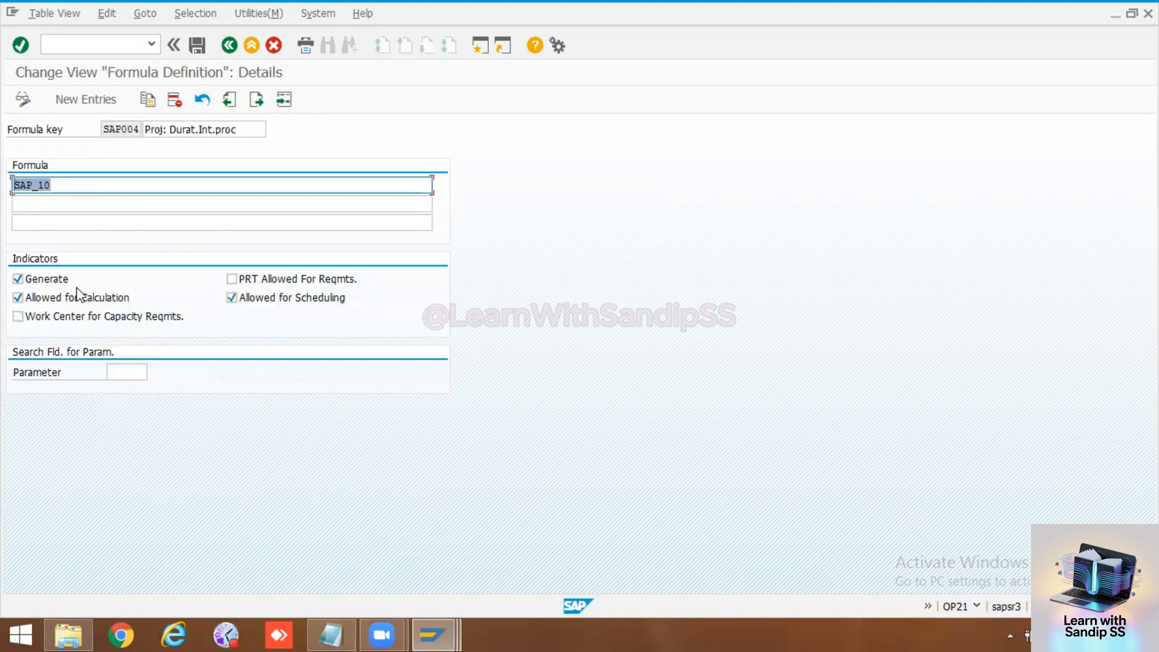
pyautogui.click(230, 45)
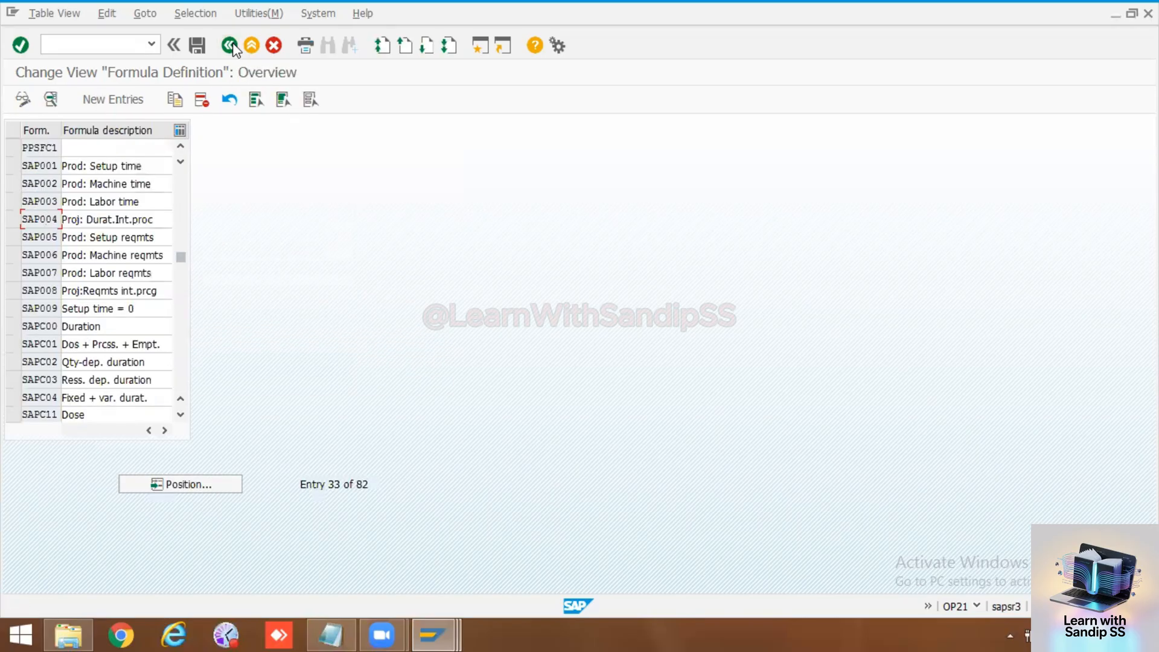
pyautogui.click(180, 151)
pyautogui.click(180, 151)
pyautogui.doubleClick(44, 200)
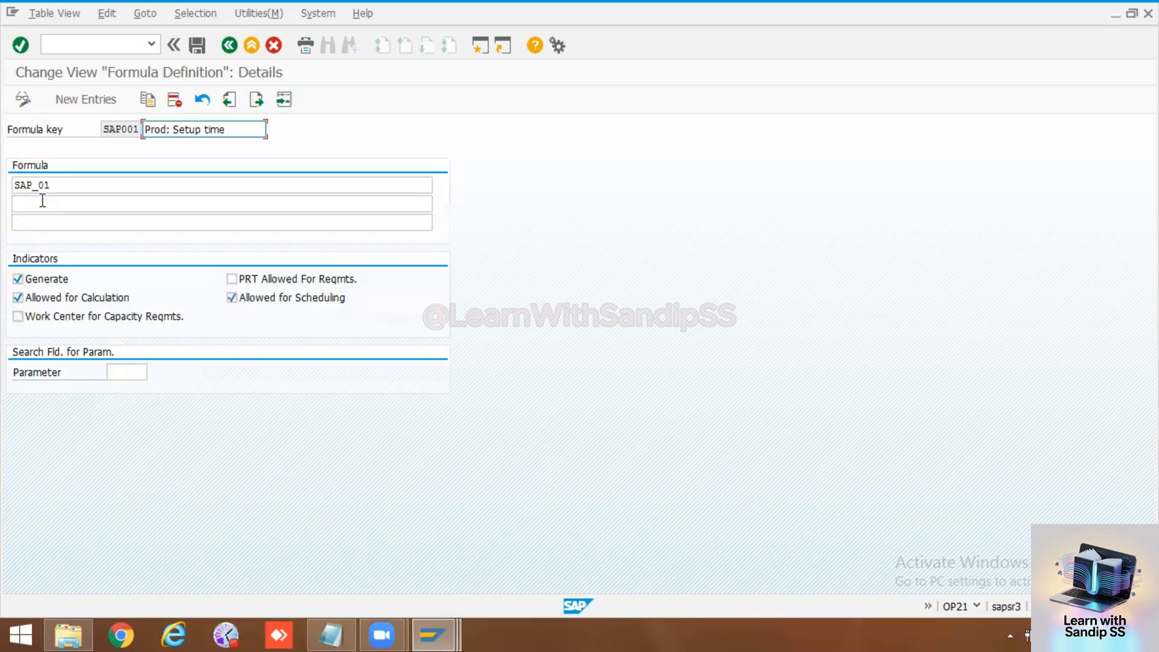
pyautogui.click(231, 46)
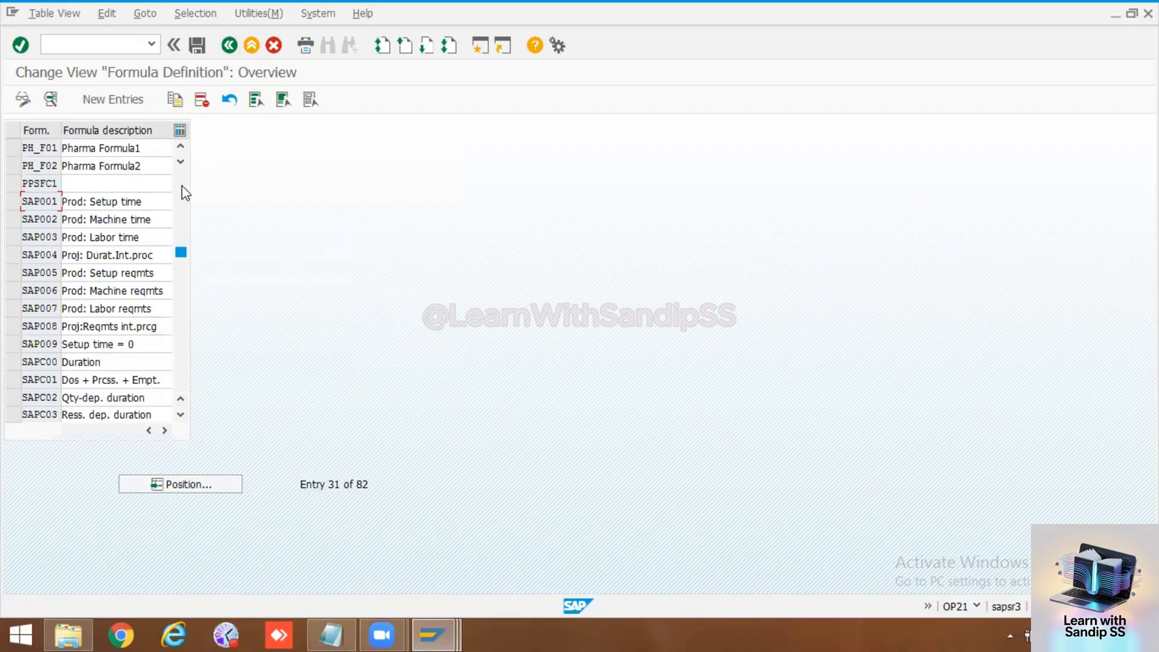
# Step: Examine the formula expression of PH_008 among the PH entries, and return to the formula overview
pyautogui.click(182, 185)
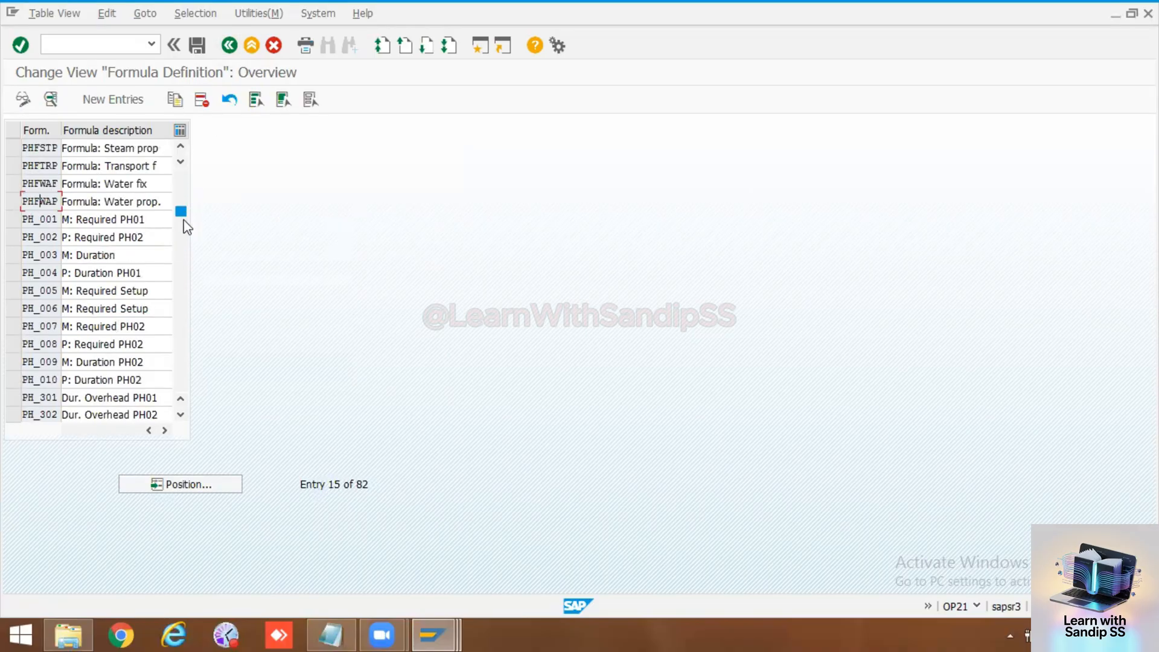
pyautogui.doubleClick(37, 343)
pyautogui.moveTo(277, 186); pyautogui.dragTo(9, 185)
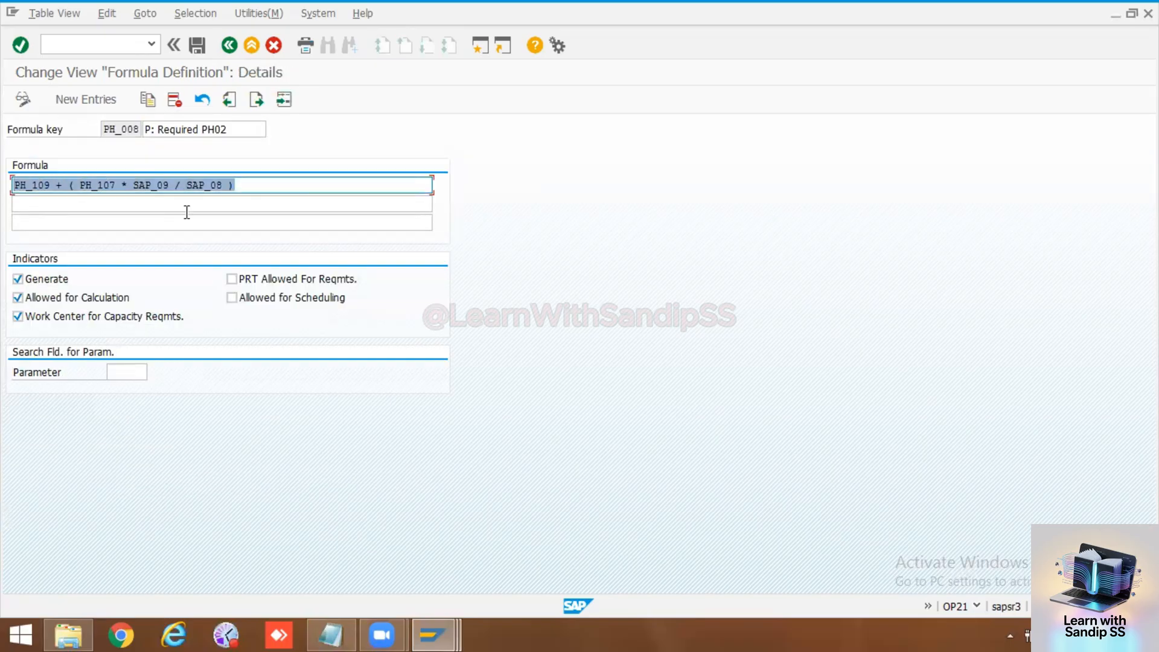
pyautogui.click(239, 208)
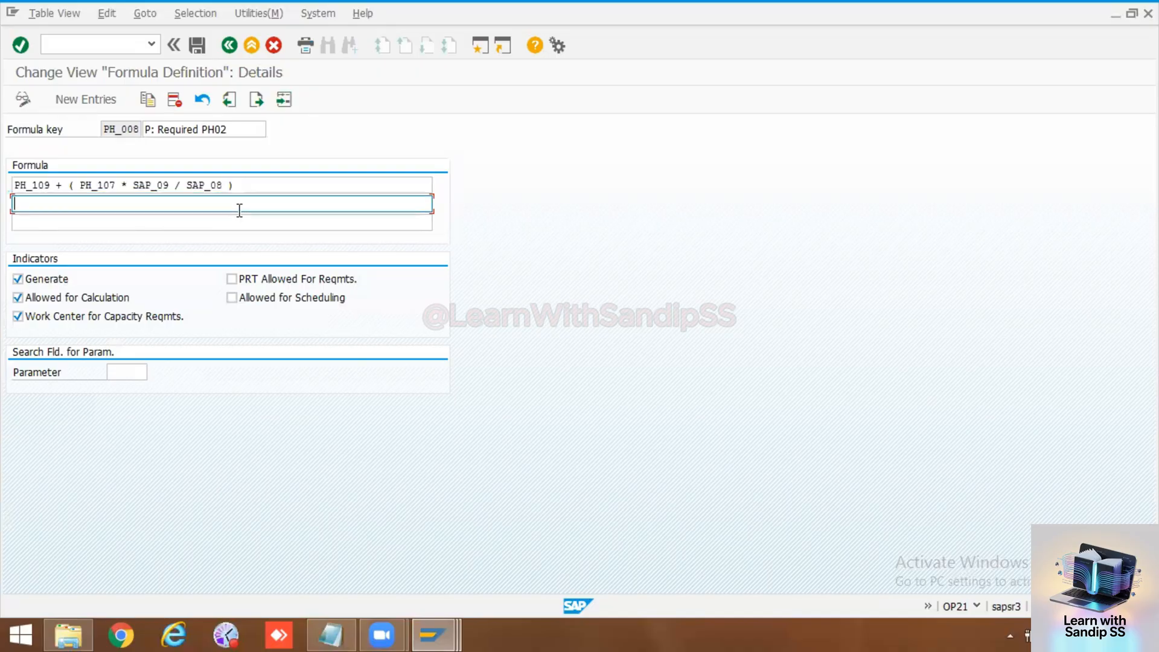
pyautogui.click(237, 48)
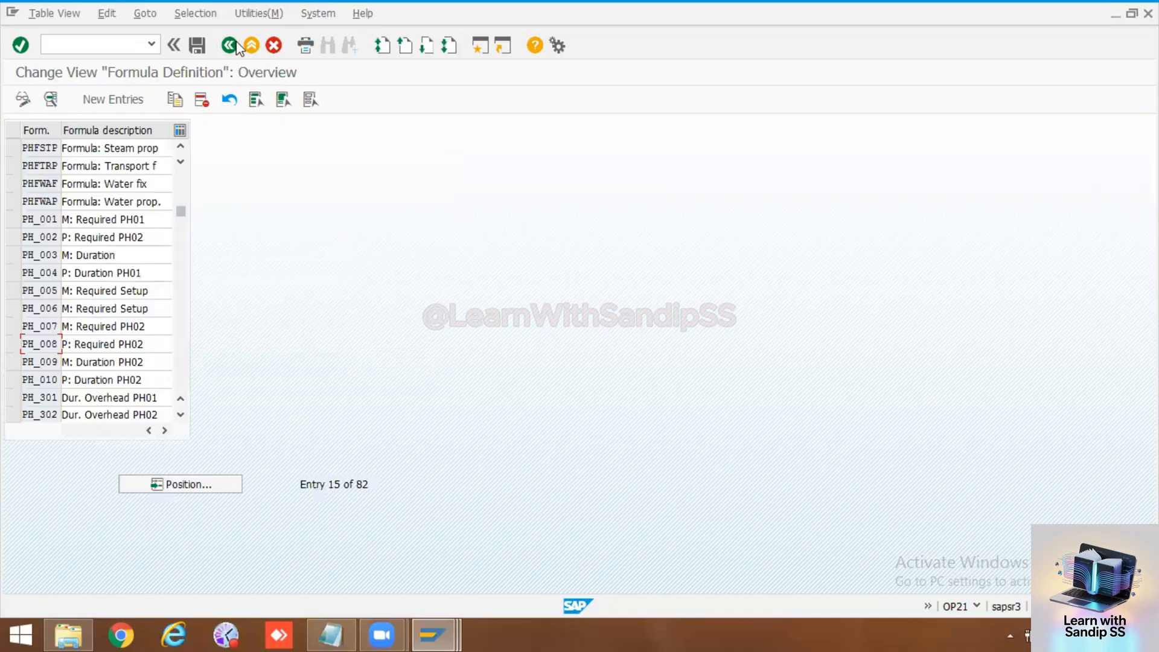
# Step: Leave the formula customizing and start transaction CR05 for the work center list
pyautogui.click(237, 48)
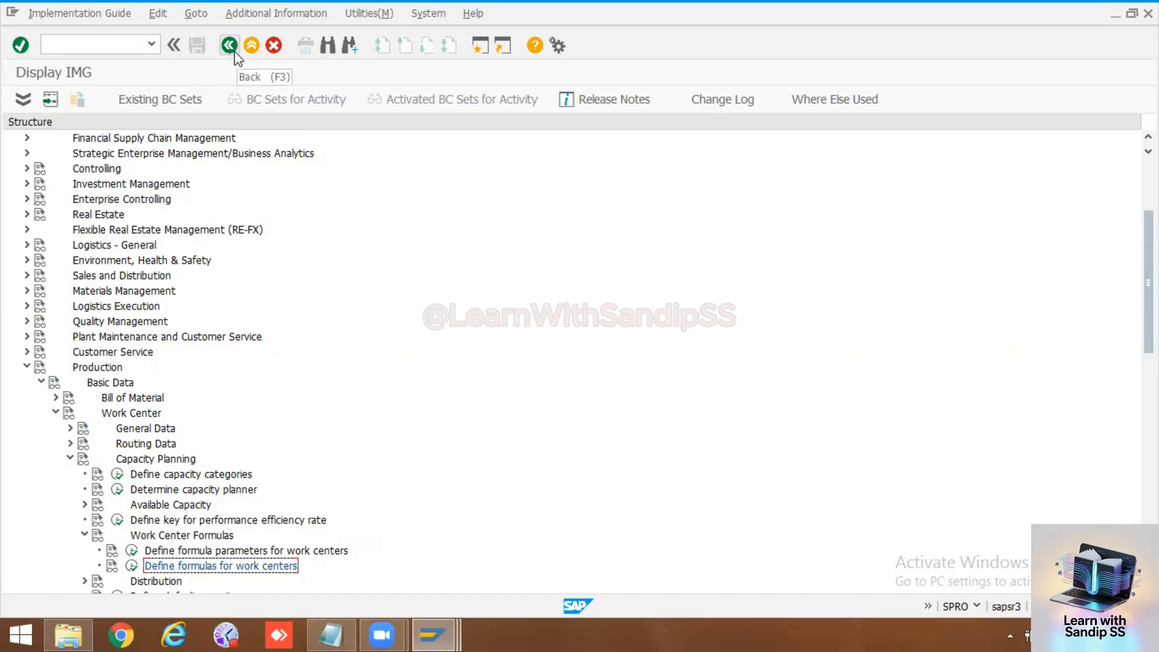
pyautogui.click(101, 39)
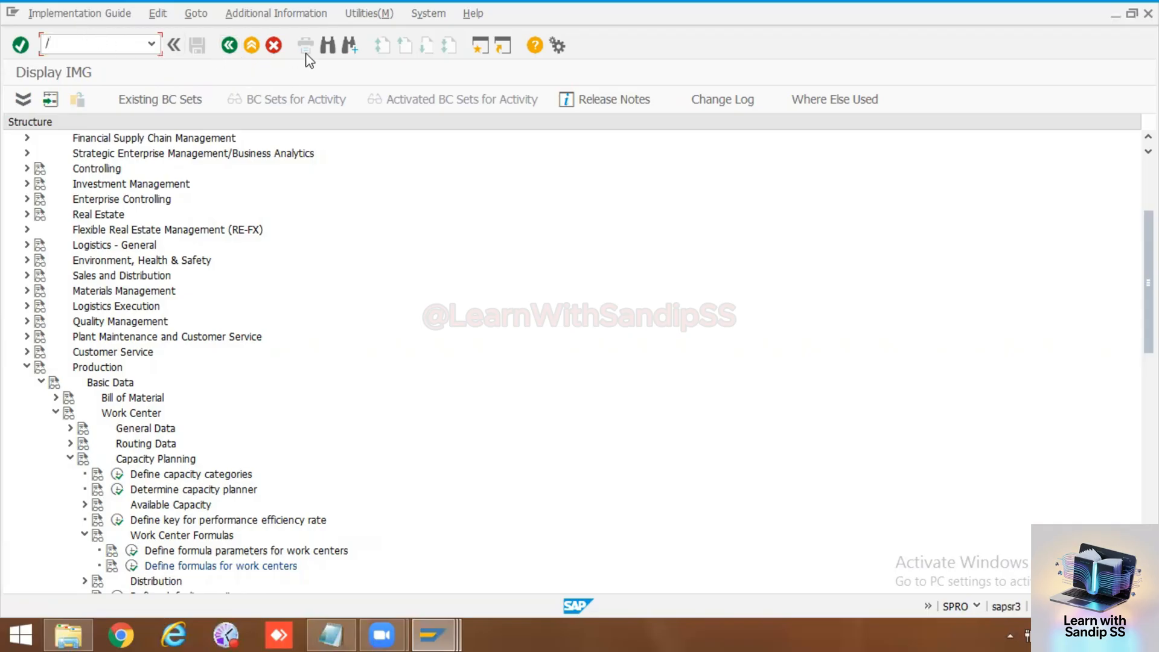
pyautogui.write('/ncr05')
pyautogui.press('Return')
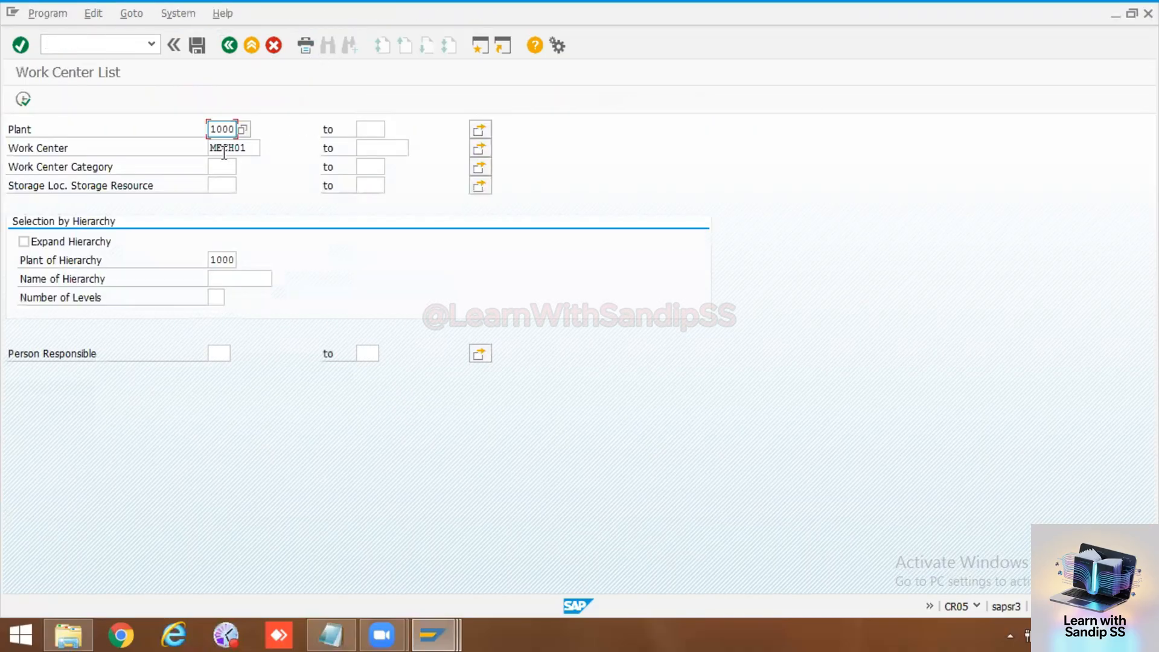
# Step: Clear the work center filter, list all work centers of plant 1000, look through them, and return to the selection screen
pyautogui.moveTo(249, 148); pyautogui.dragTo(205, 148)
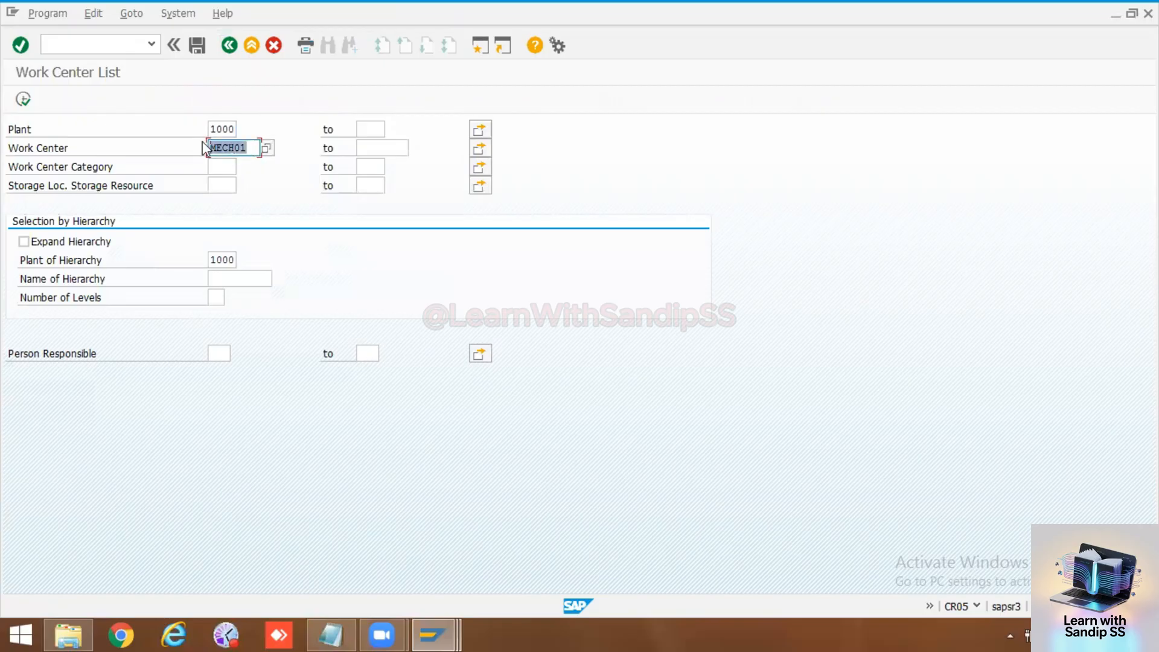
pyautogui.press('Delete')
pyautogui.click(23, 99)
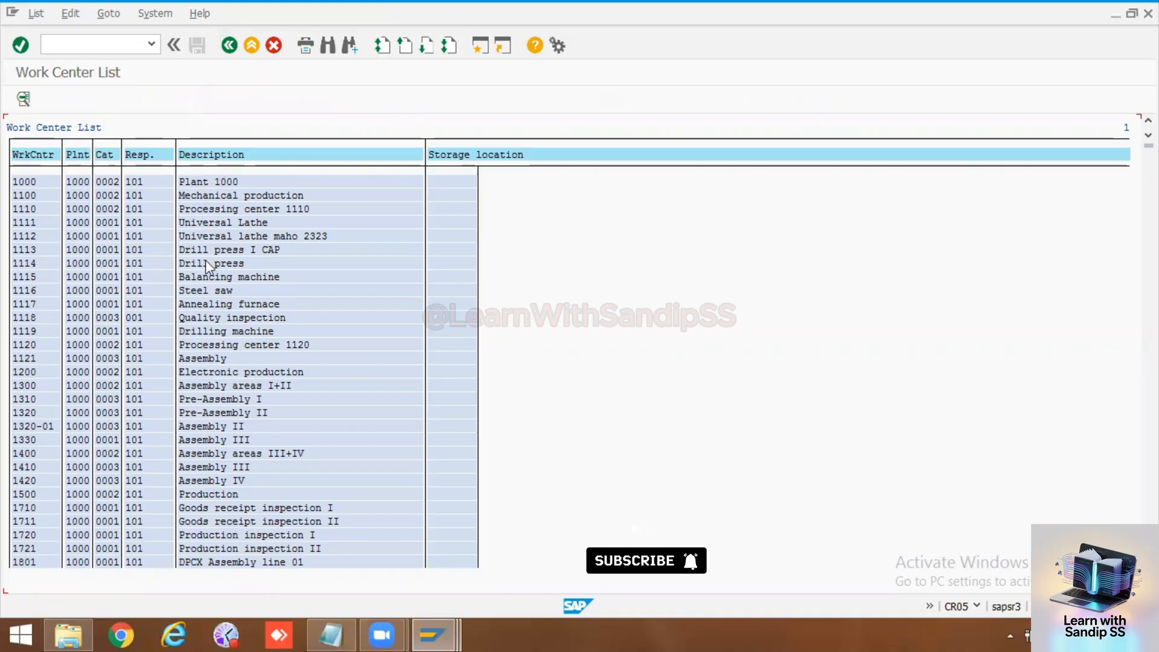
pyautogui.scroll(-3, 149, 439)
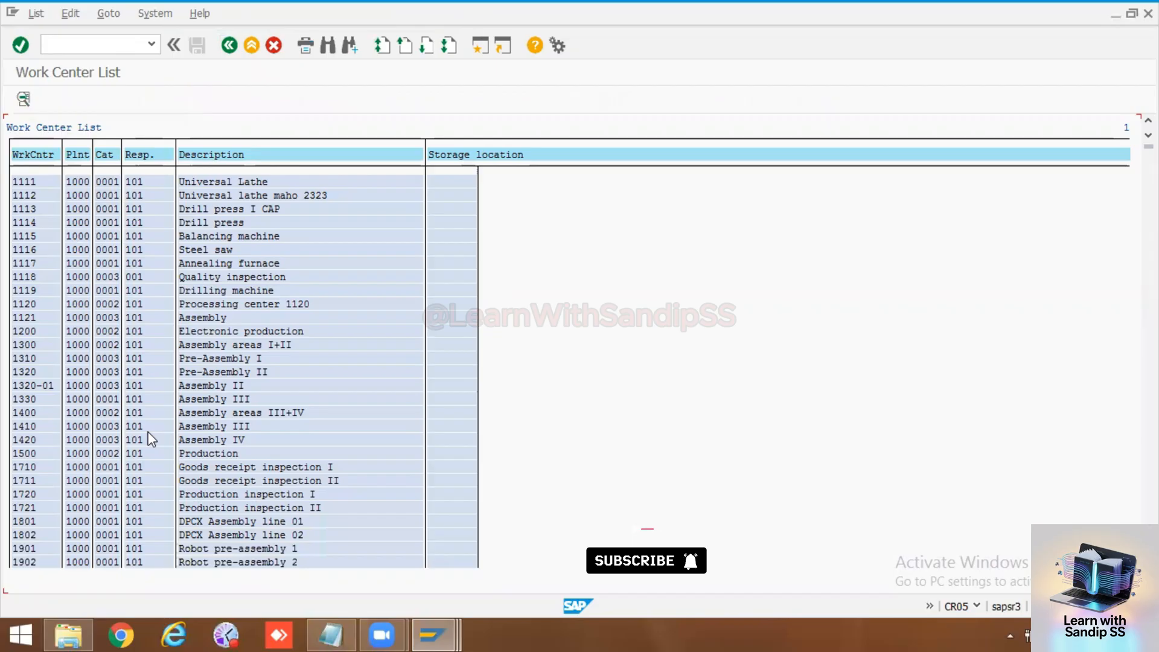
pyautogui.scroll(-4, 150, 439)
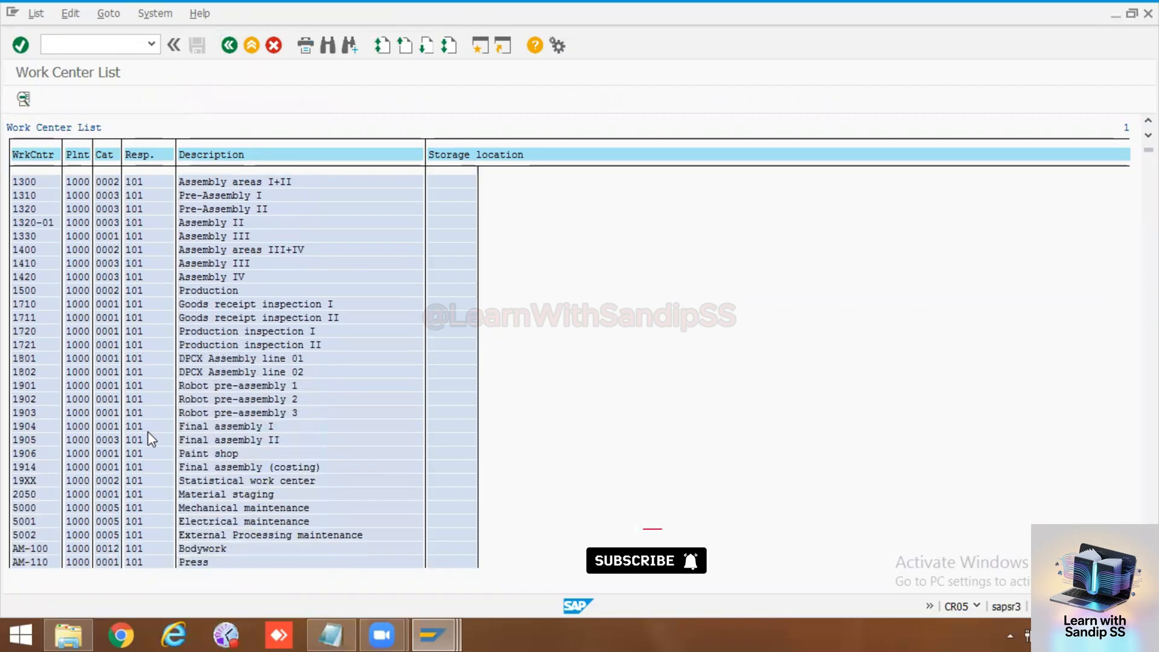
pyautogui.click(229, 46)
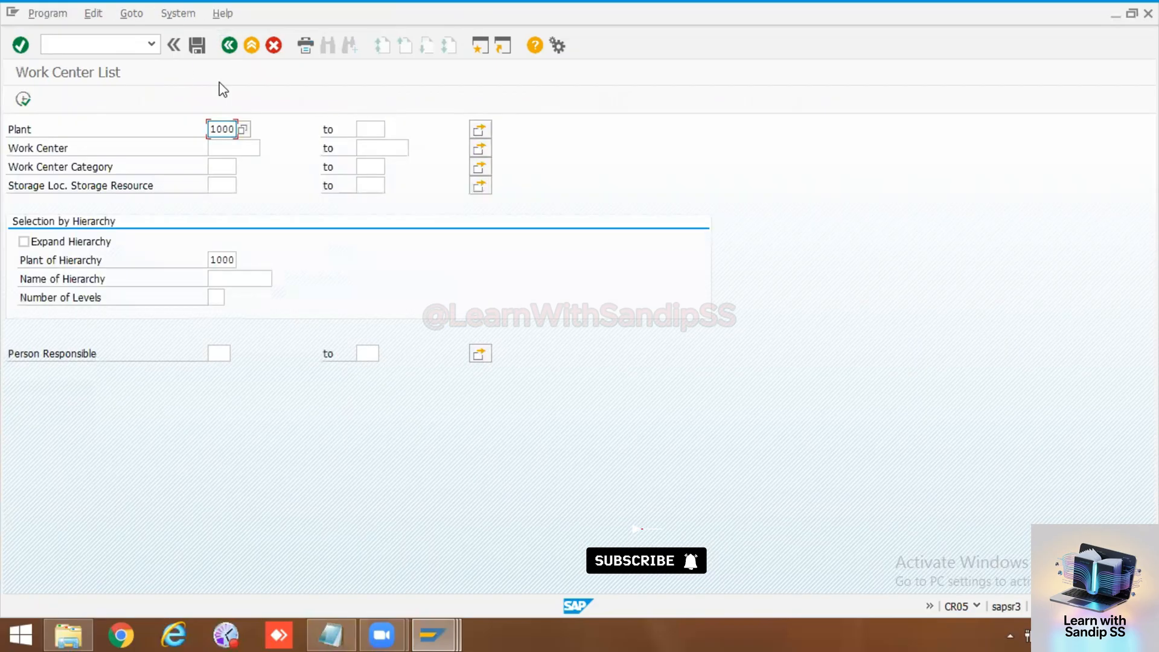
# Step: List only work center Mech01 in plant 1000, check its entry, and leave the list
pyautogui.click(221, 148)
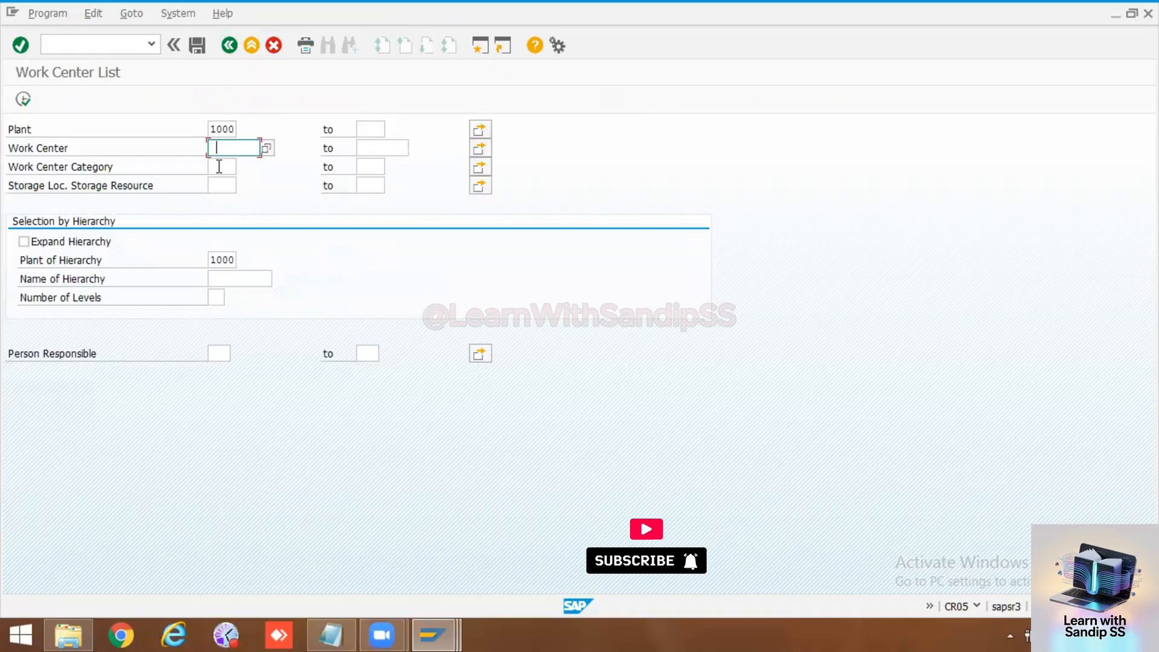
pyautogui.write('Mech01')
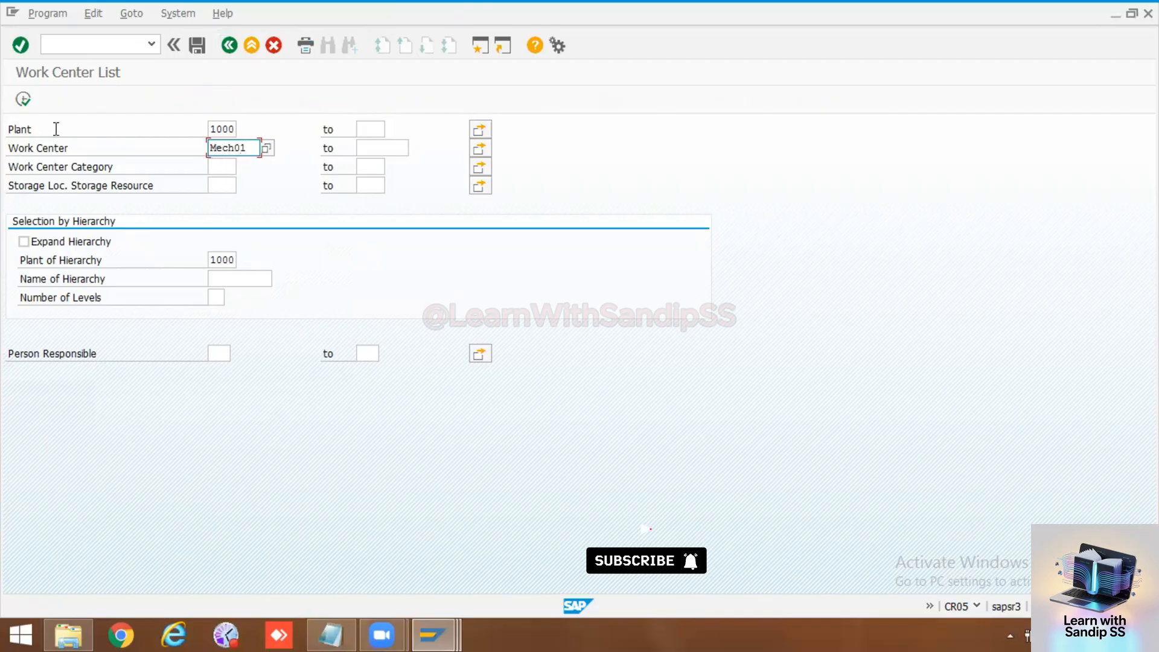
pyautogui.click(23, 99)
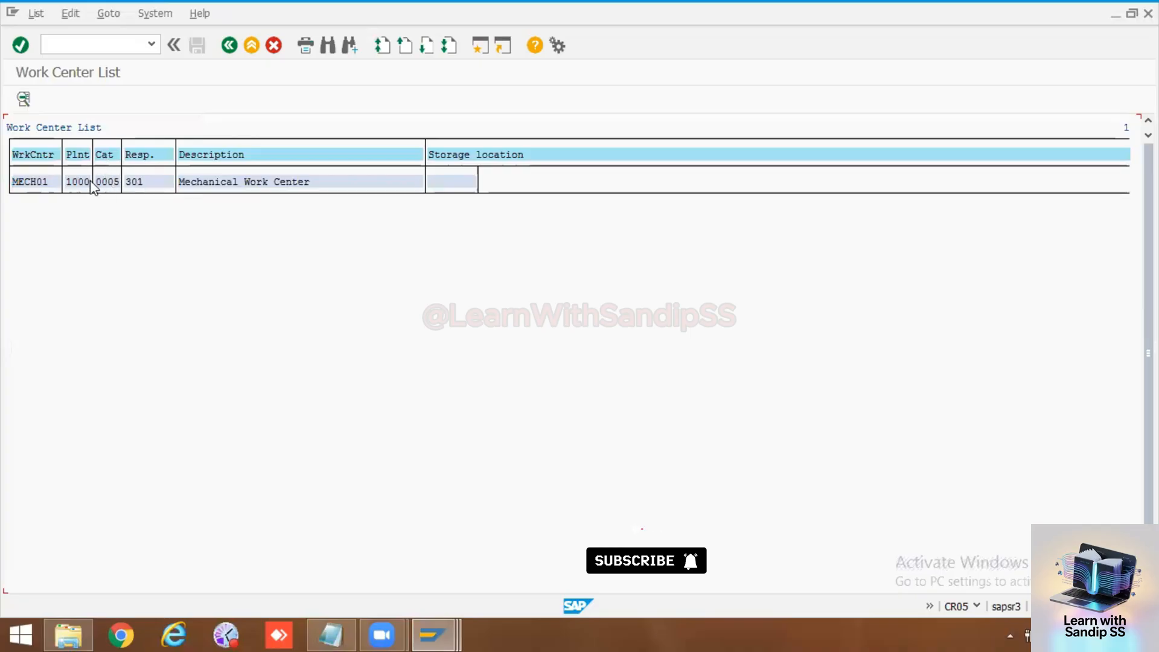
pyautogui.click(229, 46)
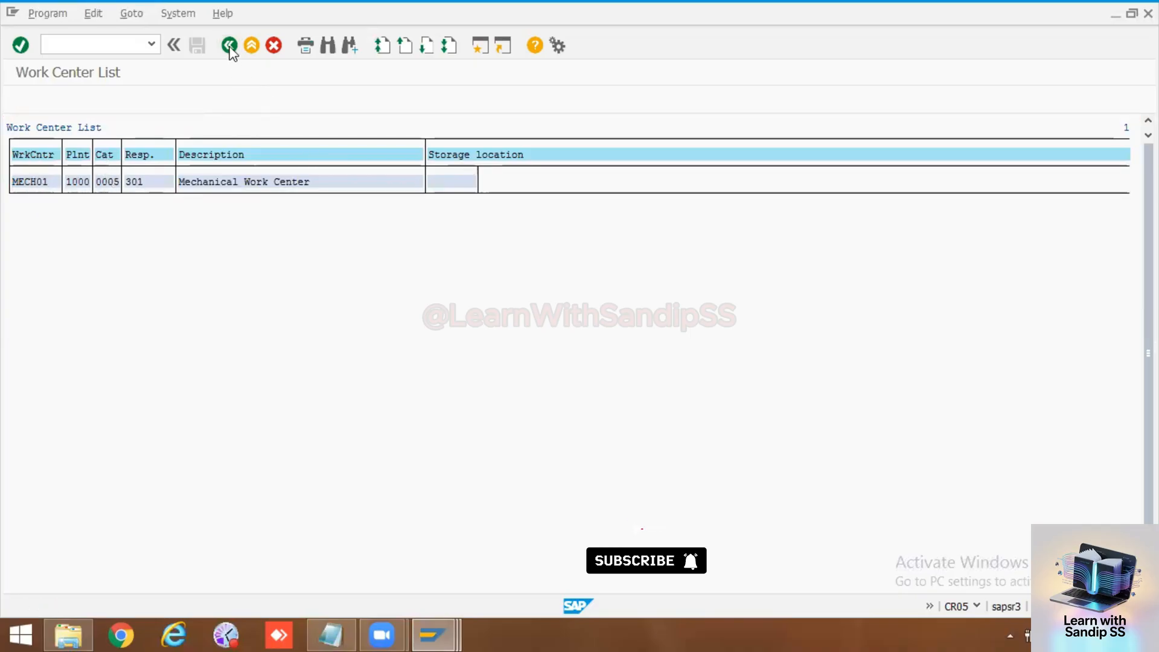